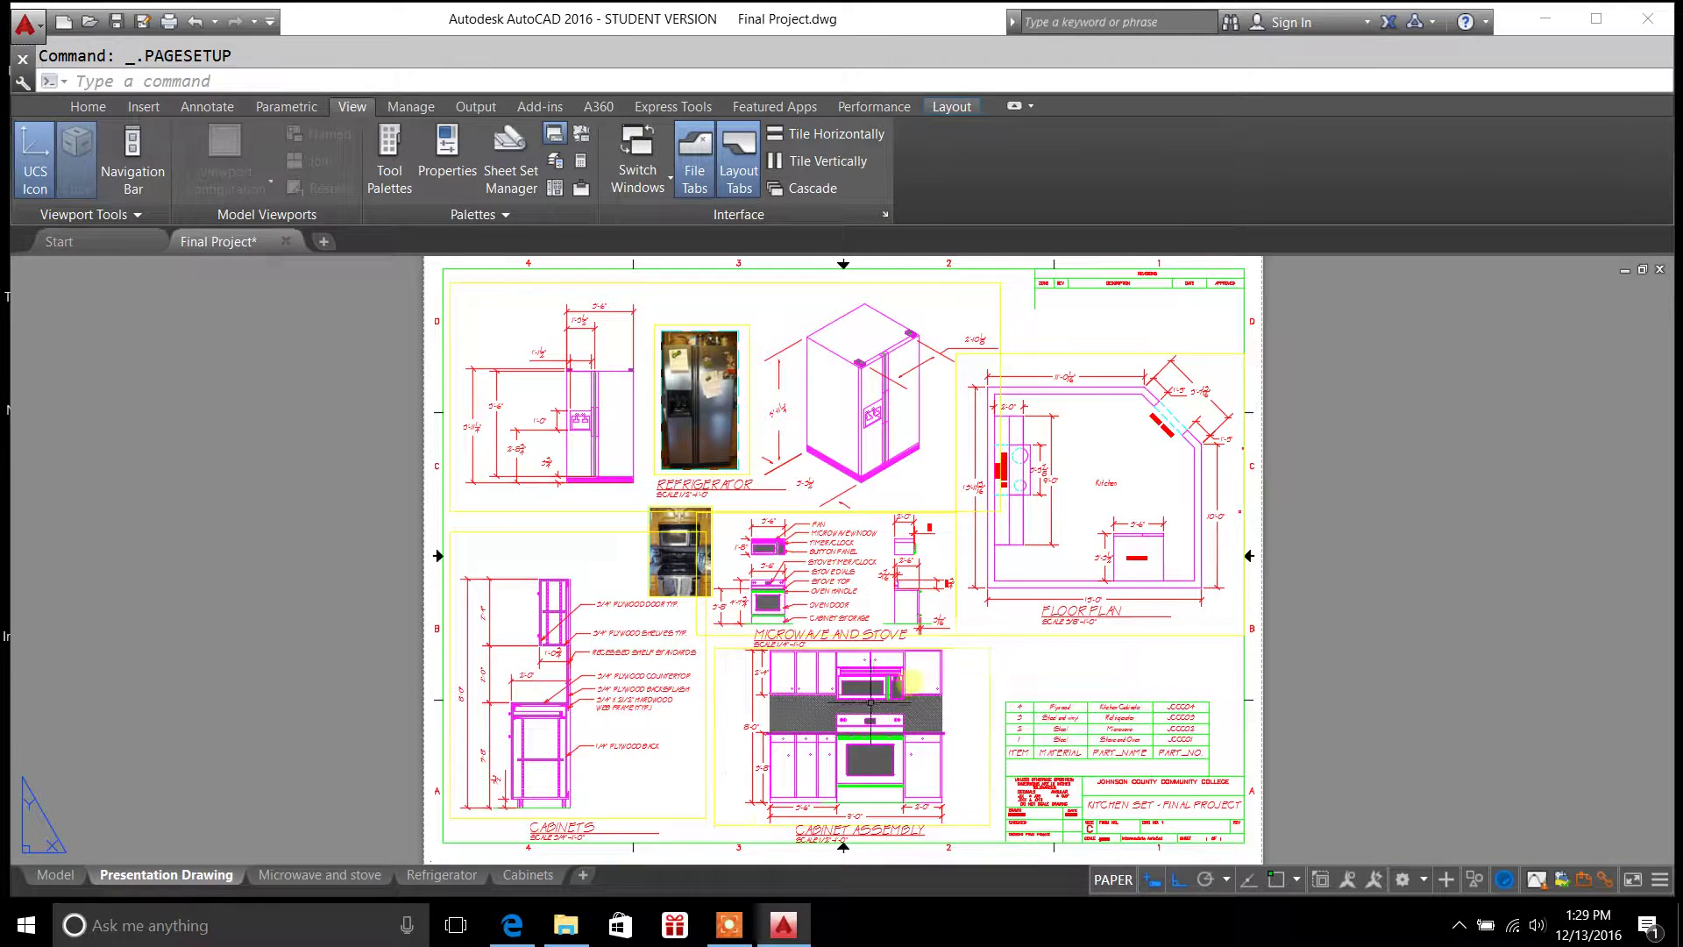
Select the Cabinets viewport to confirm its 3/4" = 1'-0" scale
click(707, 709)
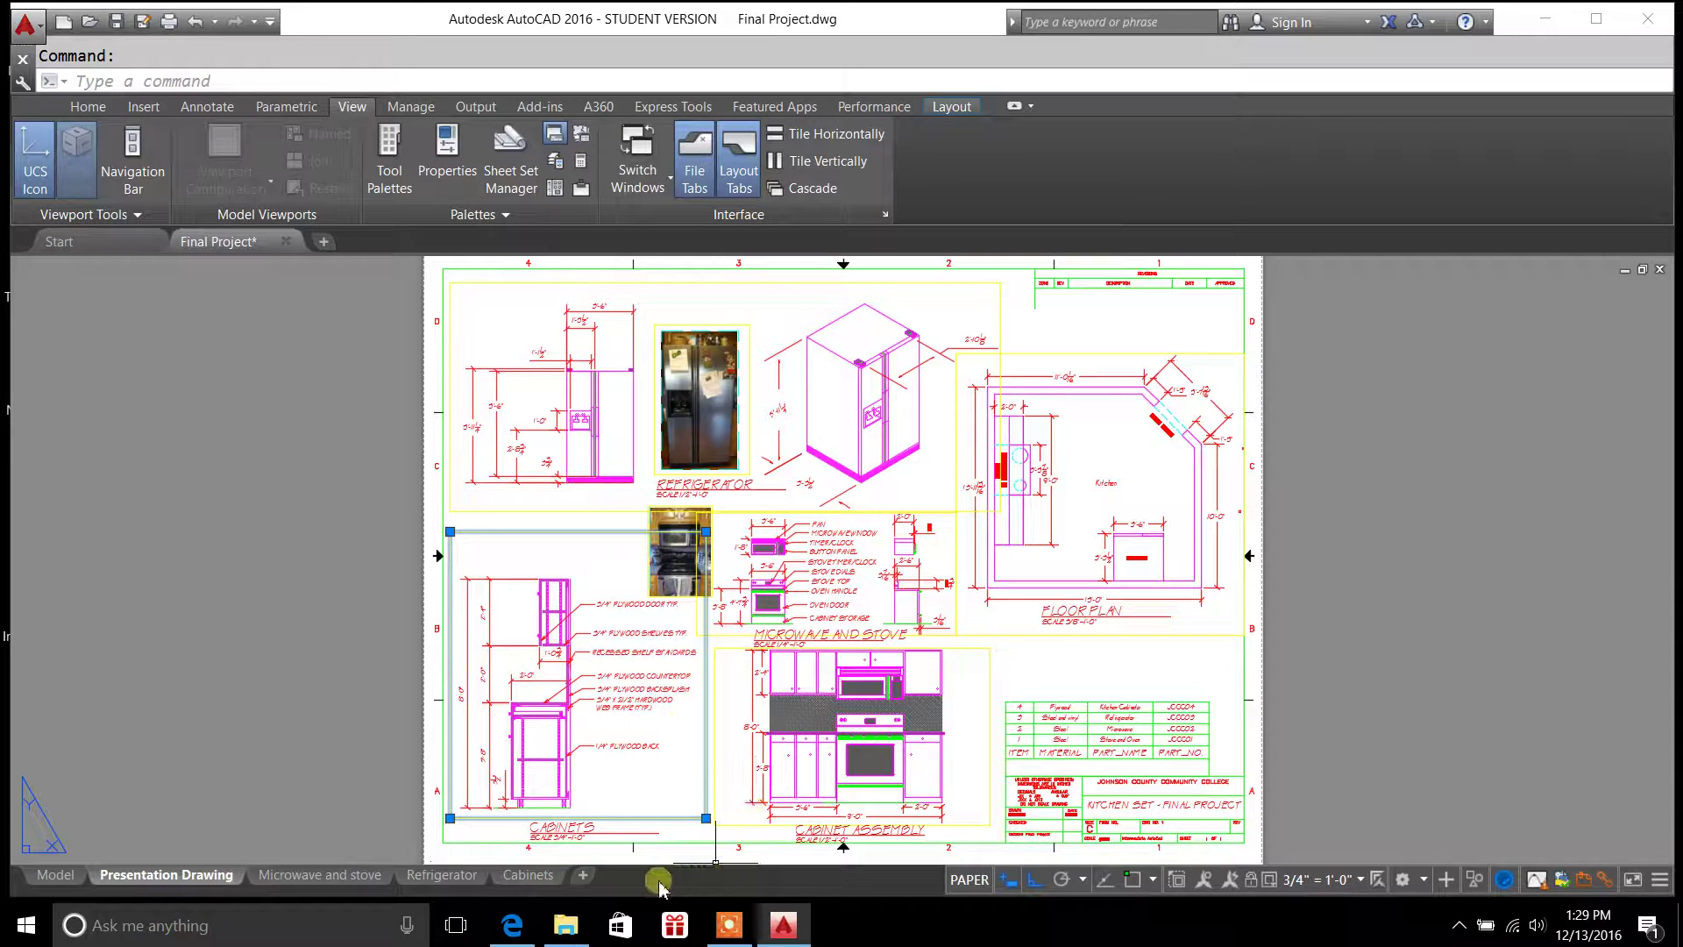
Add a new layout sheet, Layout1, from the layout tab menu
right_click(586, 877)
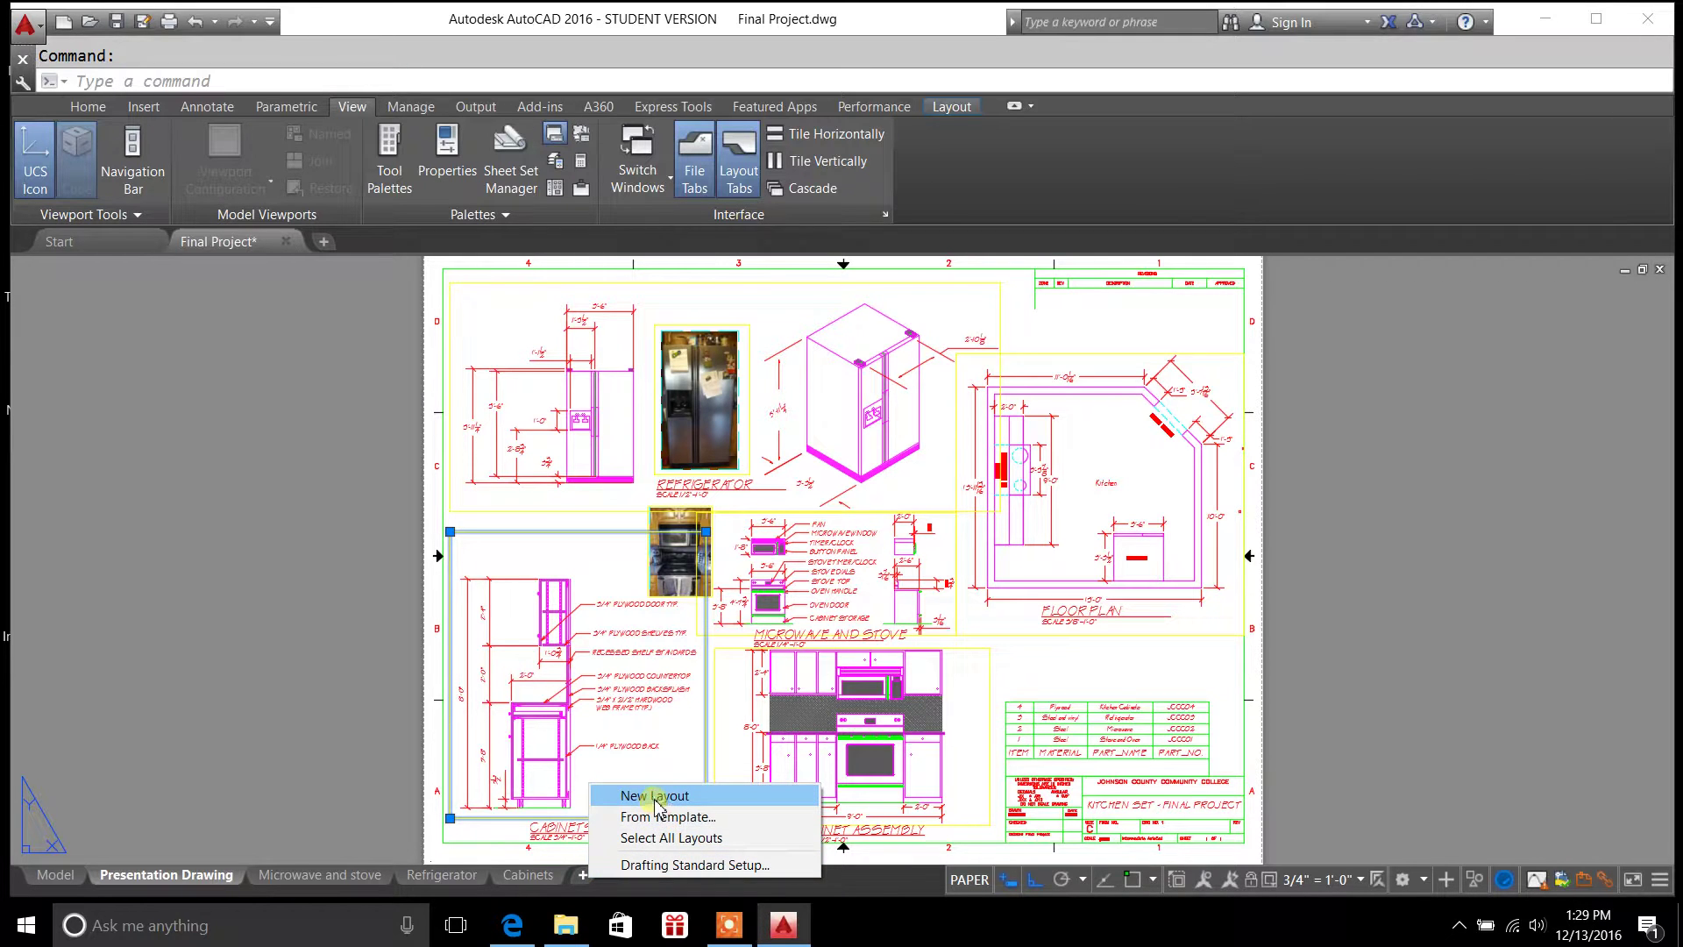
click(584, 878)
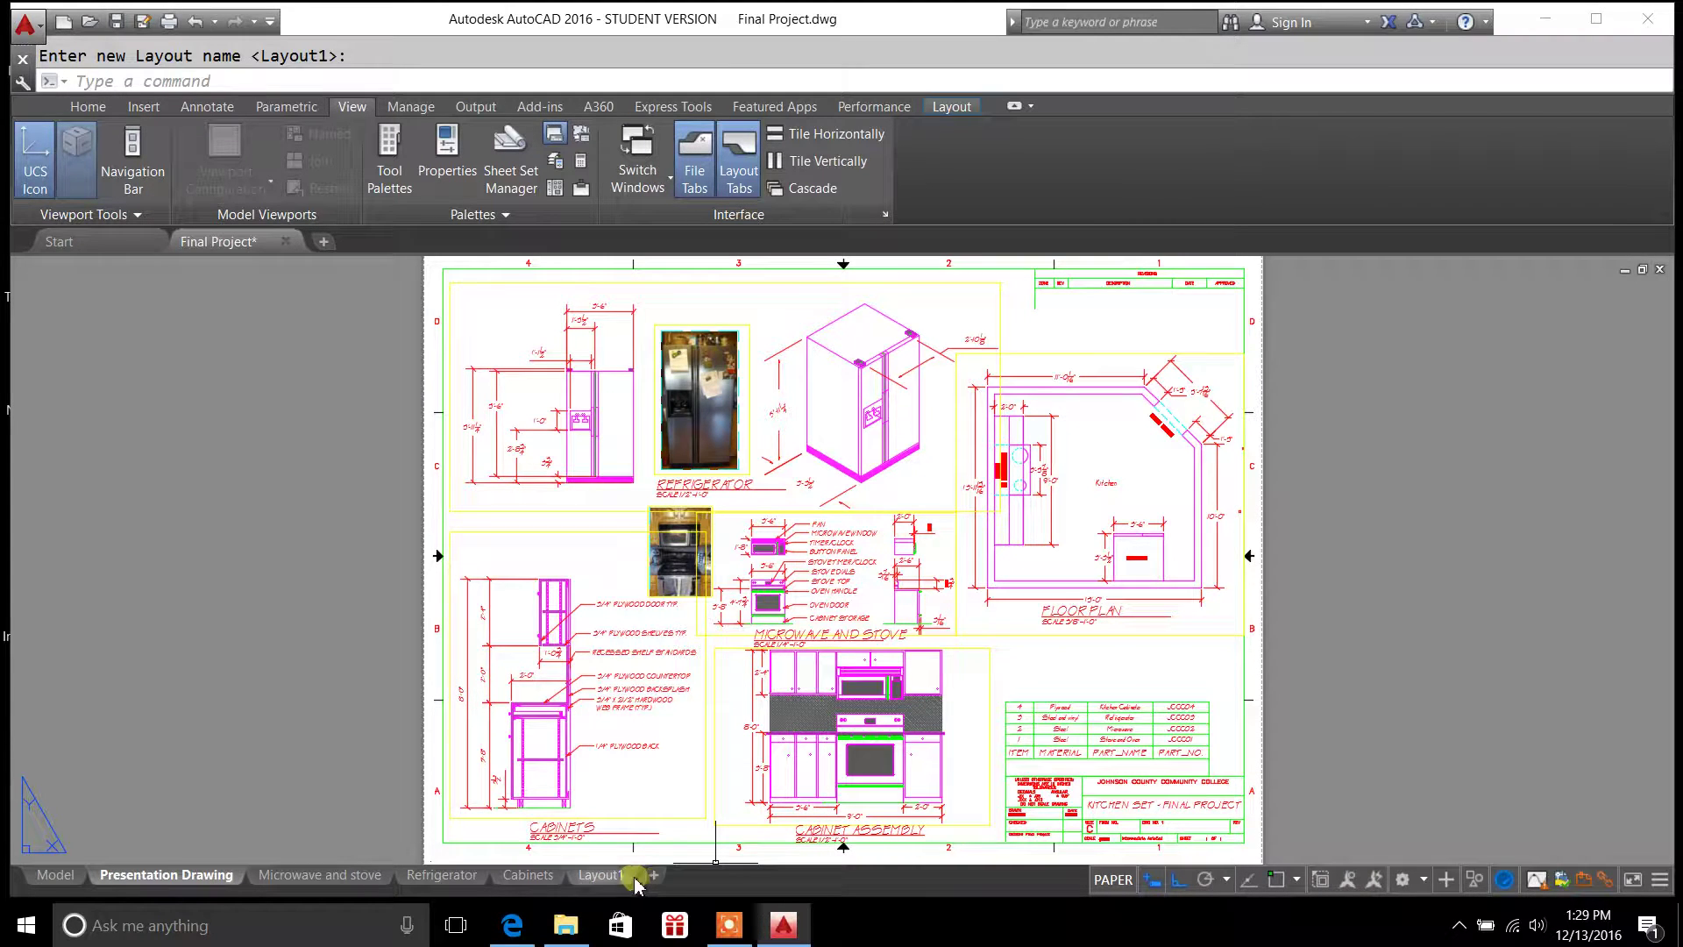
mouse_move(608, 882)
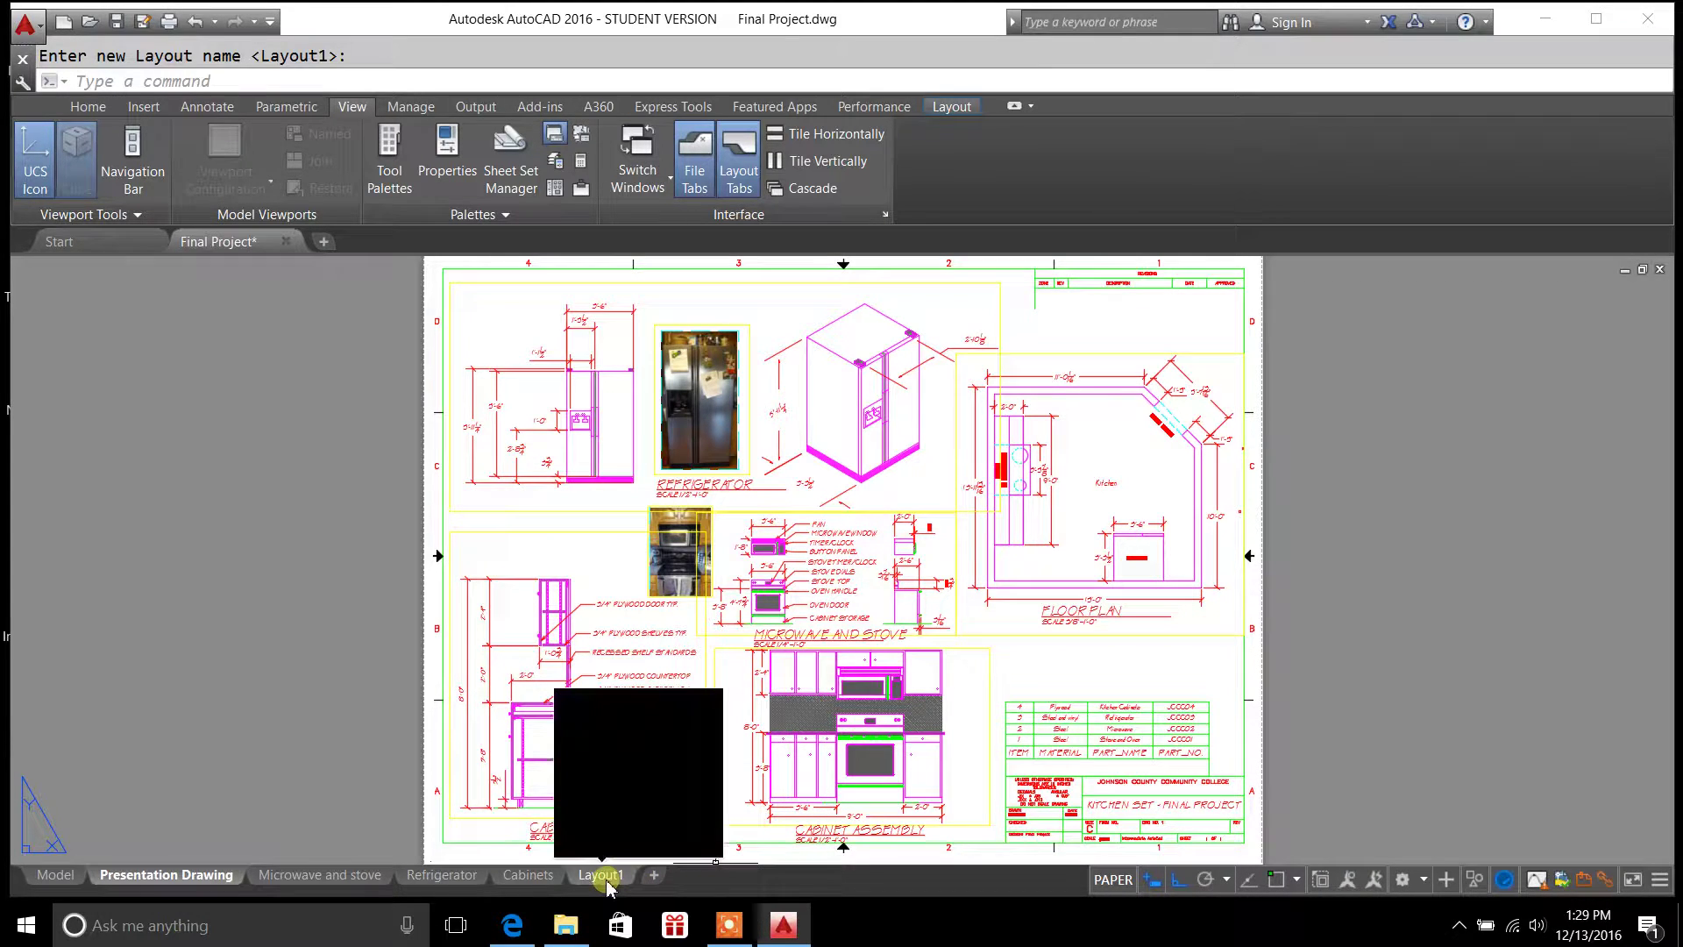
right_click(657, 882)
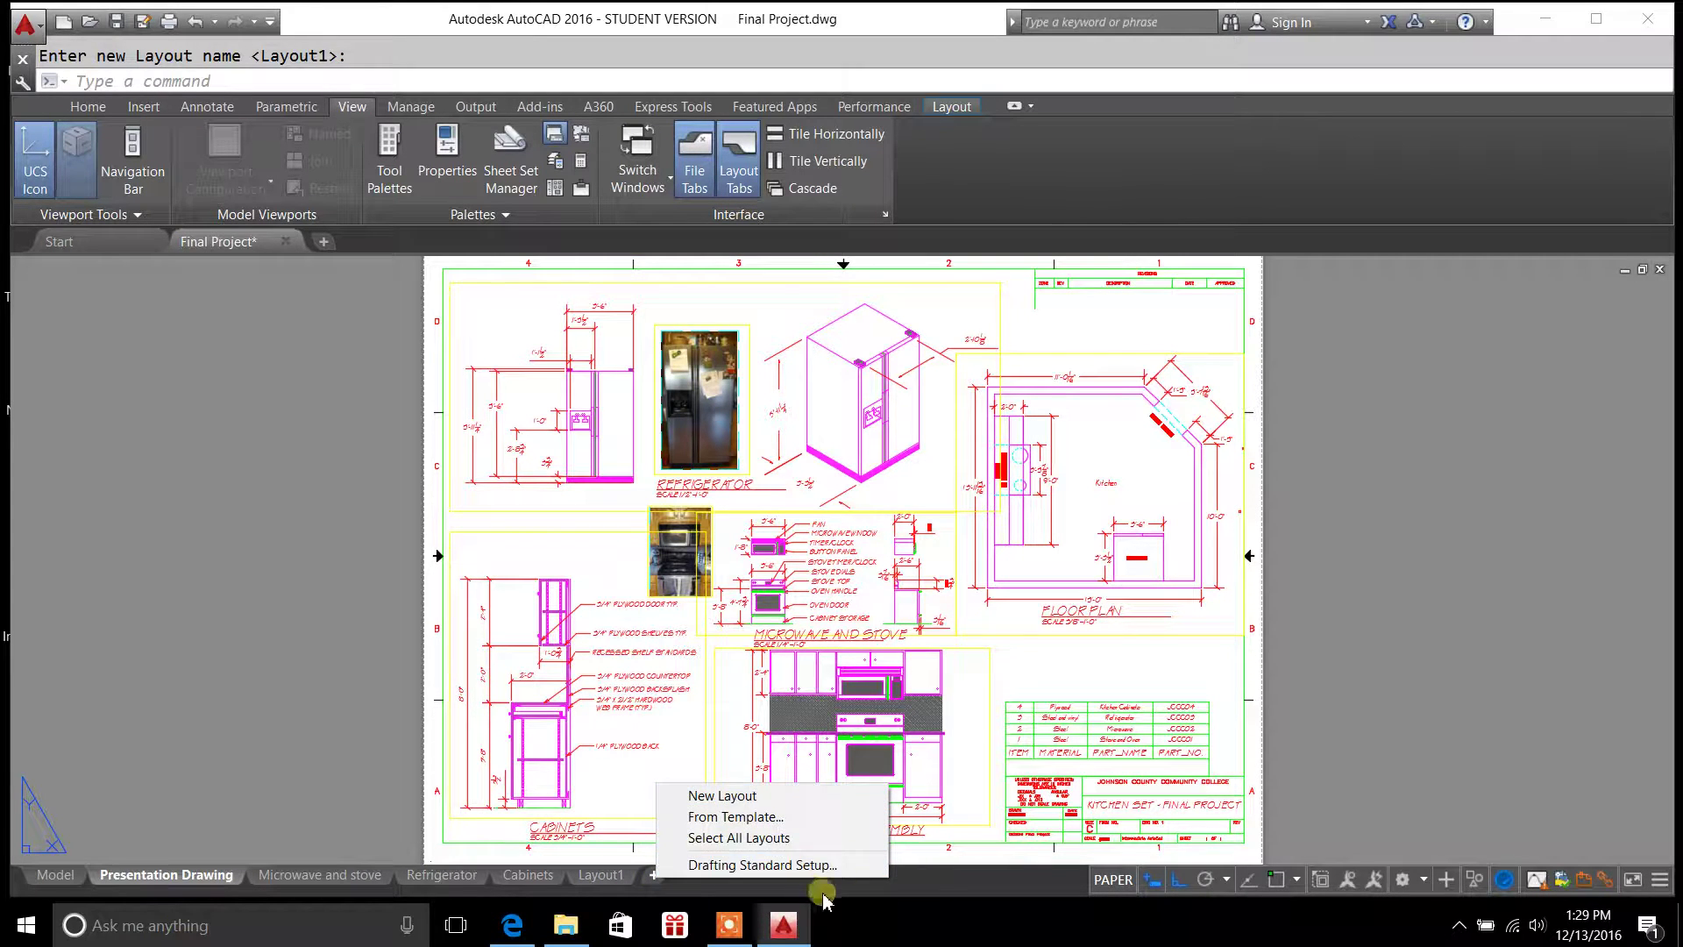
click(935, 886)
Switch to Layout1 and erase its default viewport
click(604, 877)
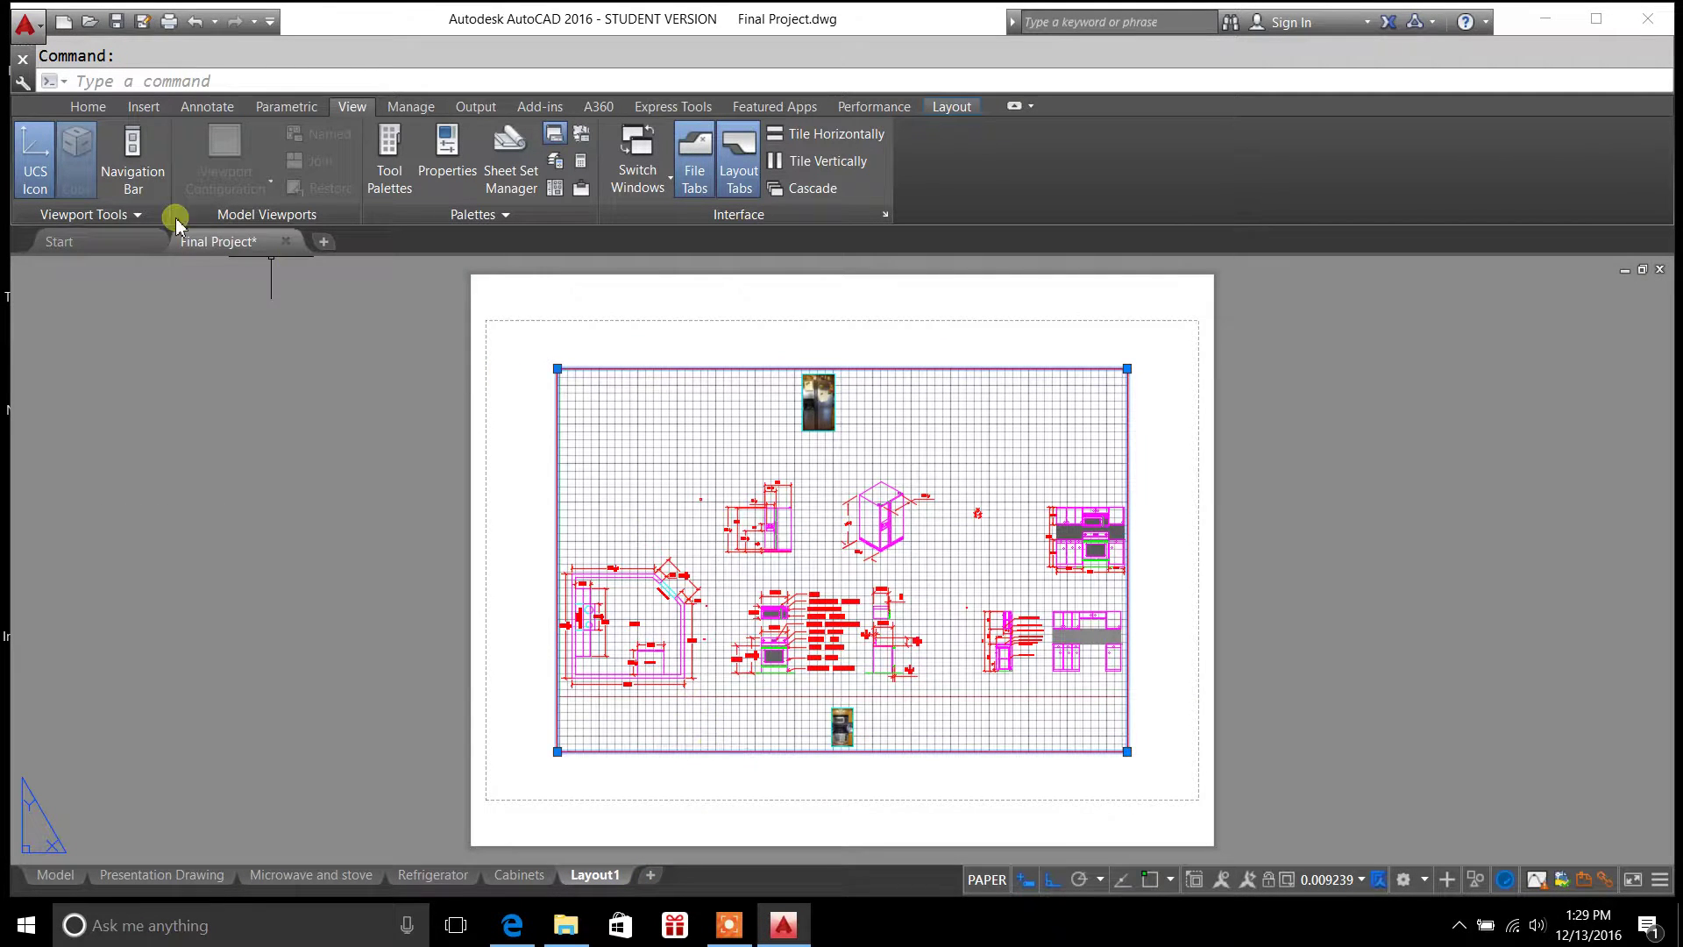
click(85, 106)
click(514, 141)
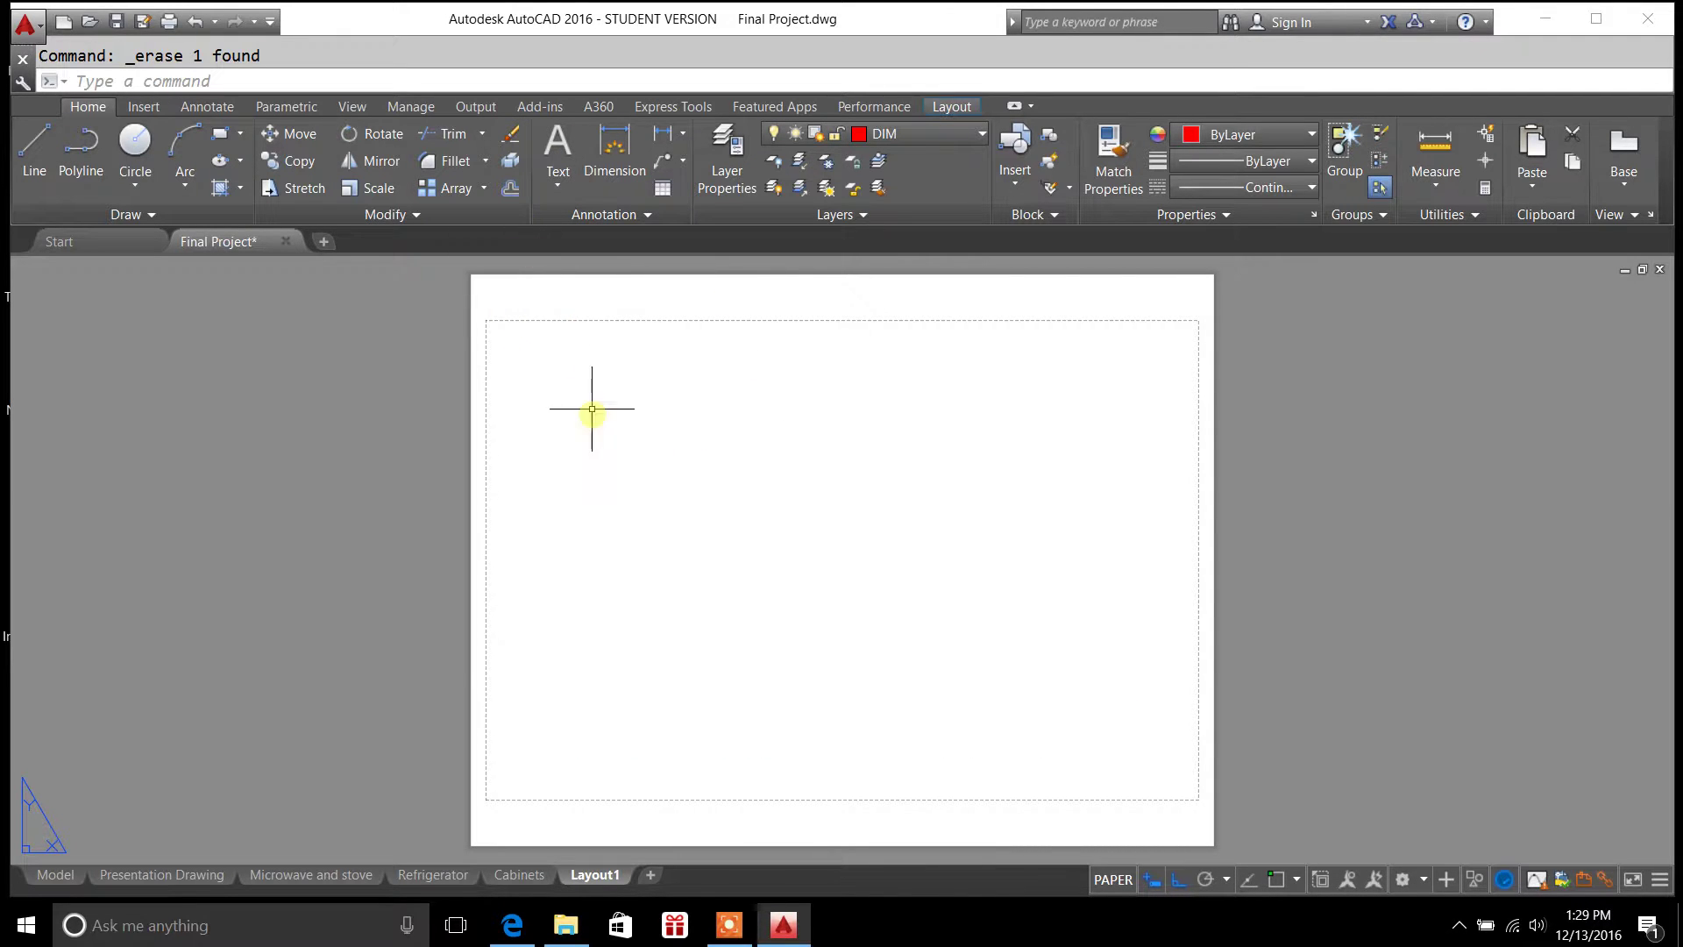
Draw a new viewport with MVIEW starting at the sheet's top-left corner
mouse_move(605, 884)
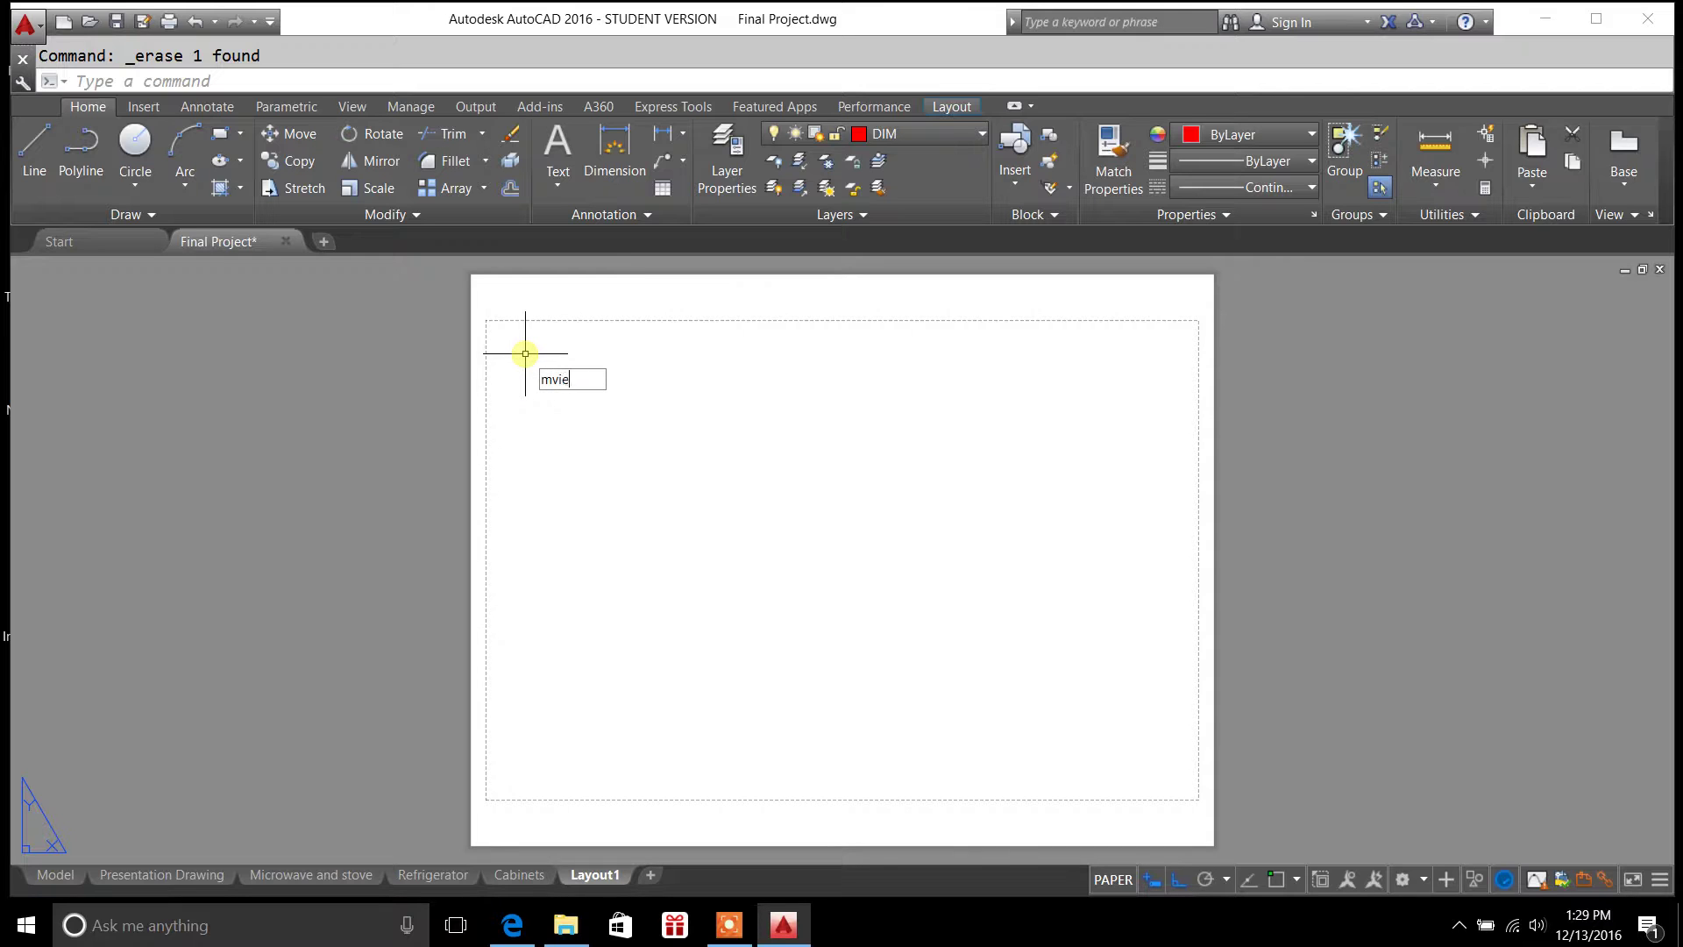
key(Return)
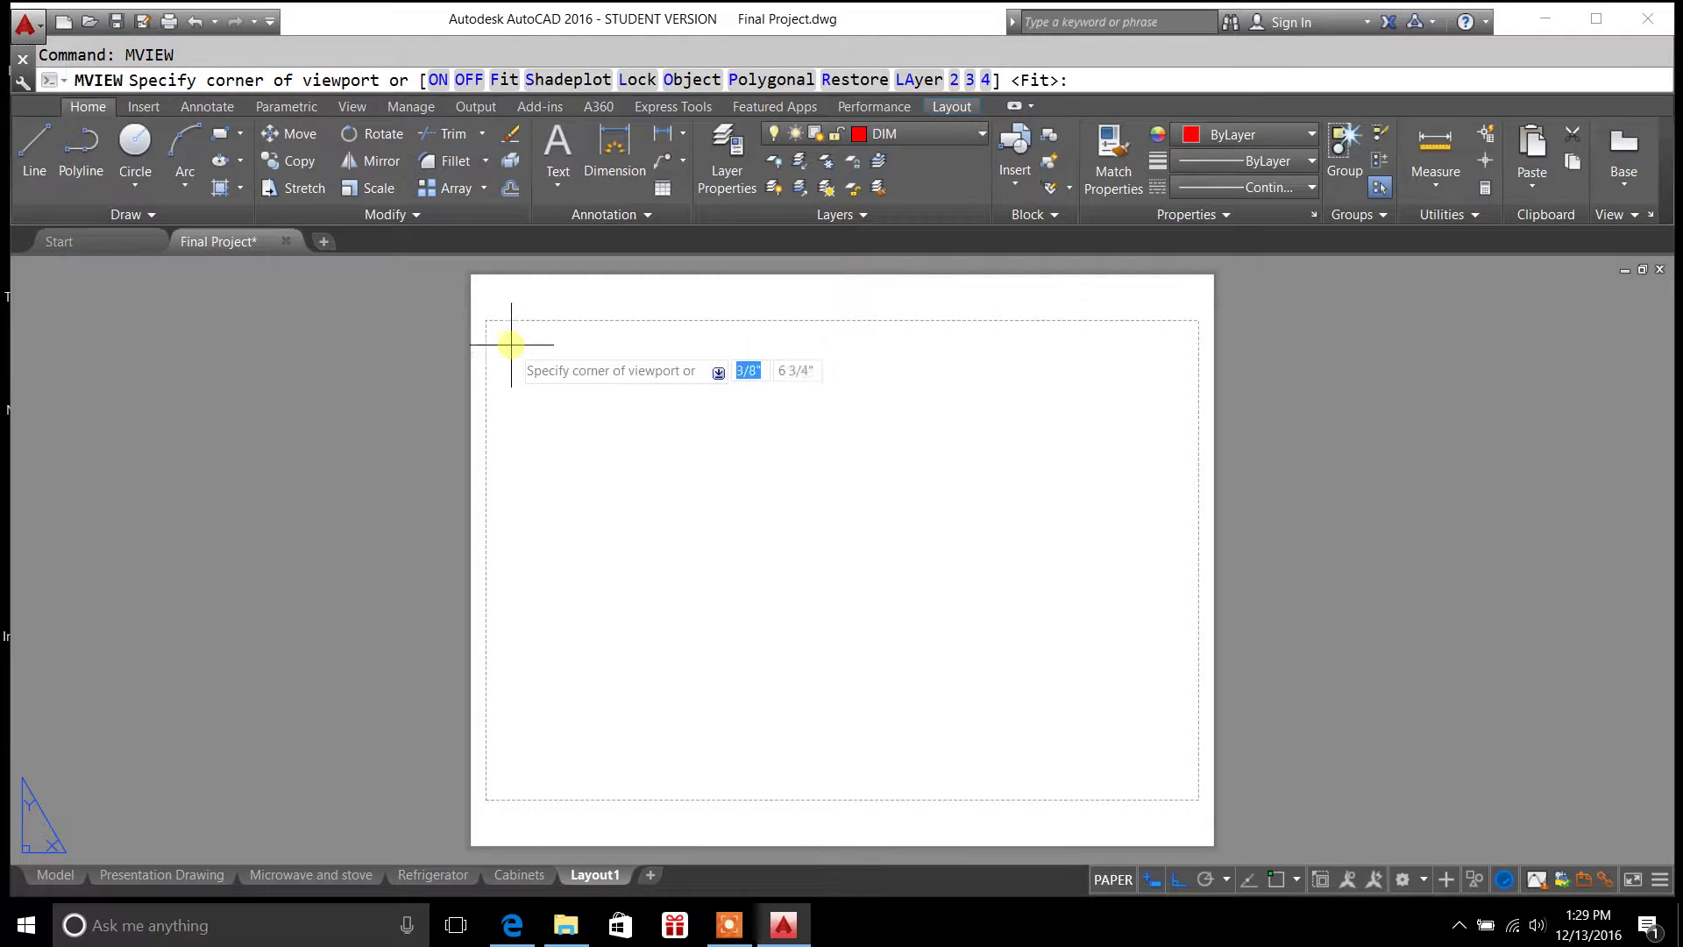
click(510, 337)
click(843, 559)
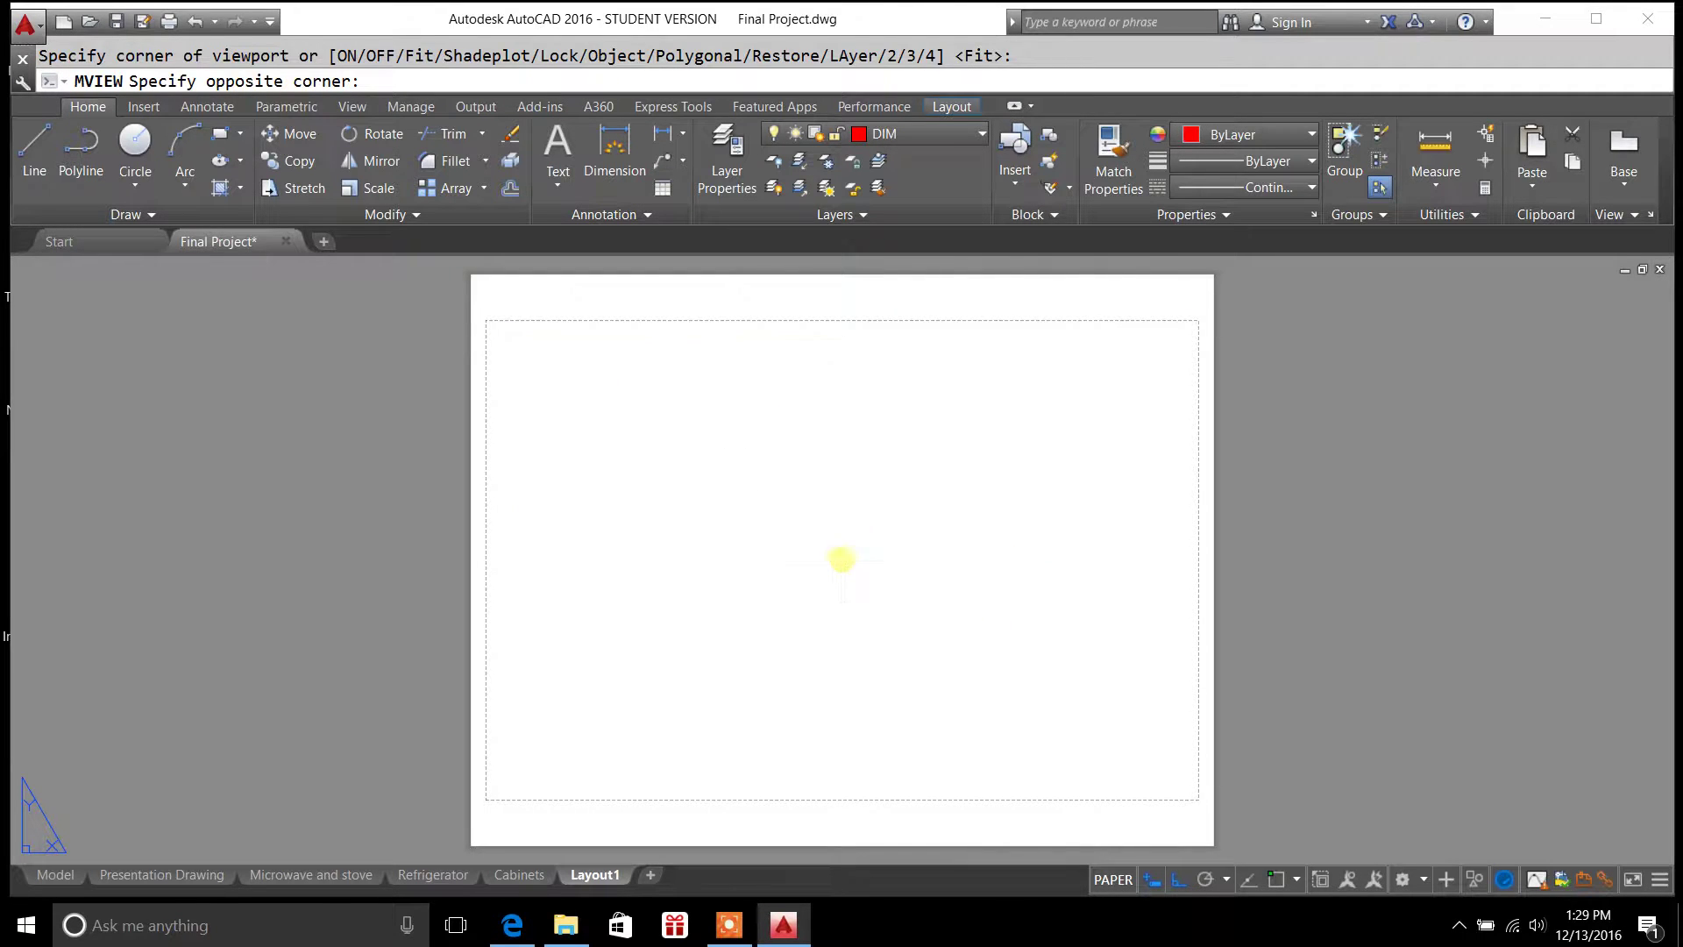
Compare the new viewport's full kitchen drawing set against the Model tab, then reselect it
click(844, 498)
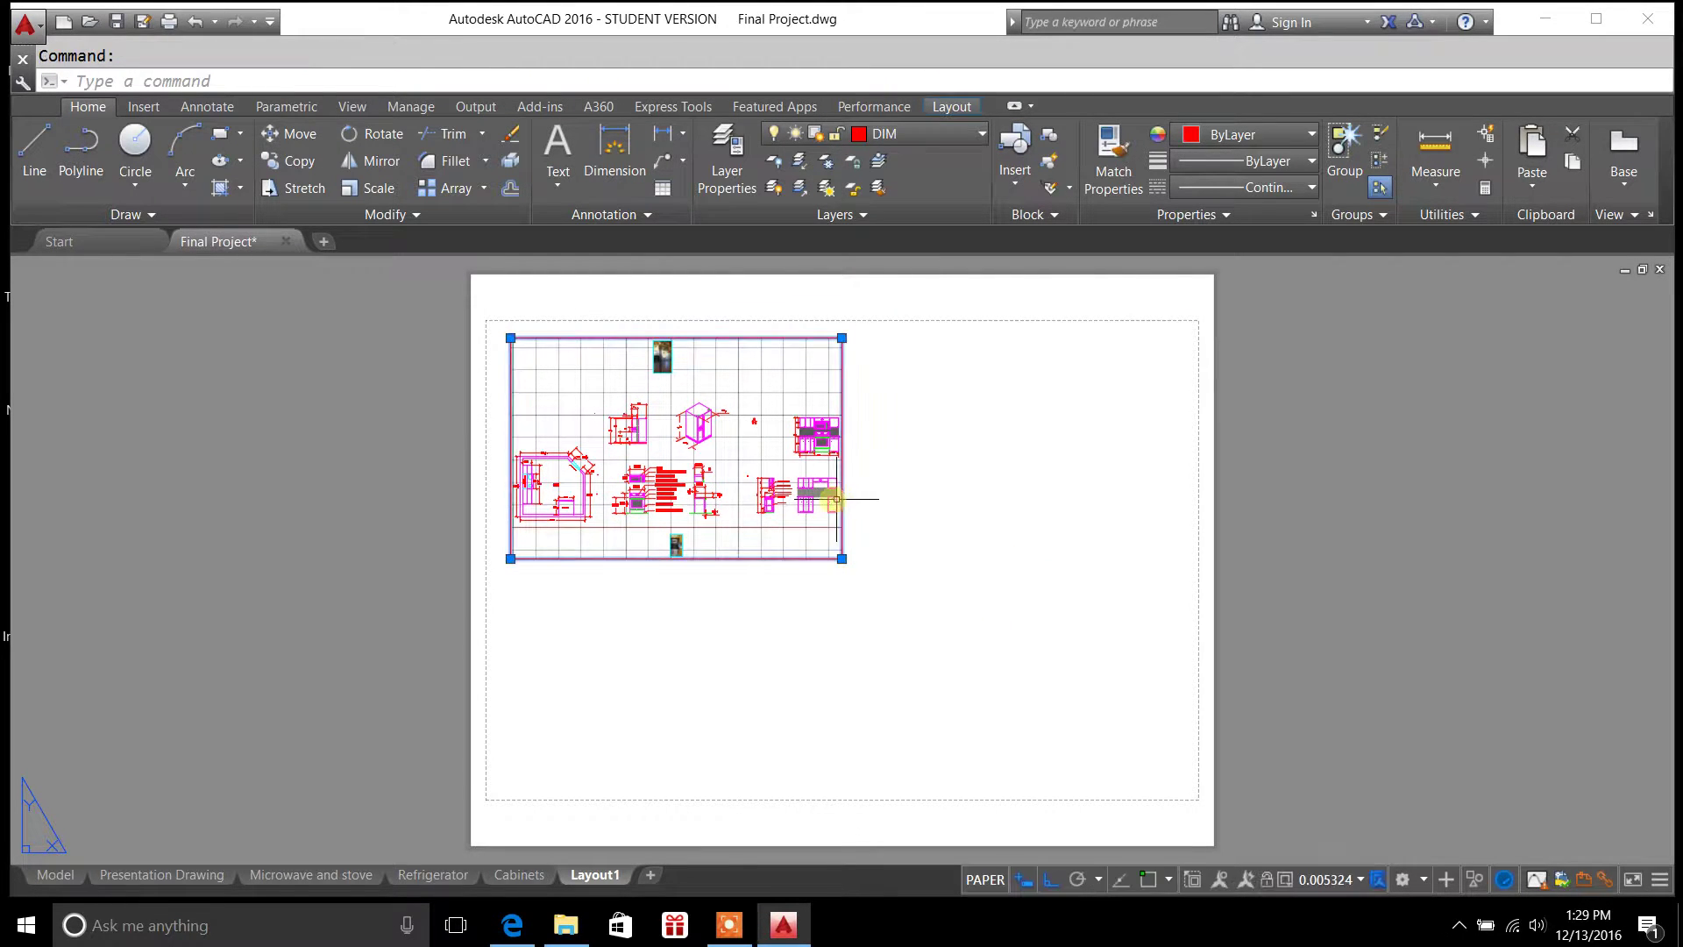
scroll(693, 440, up, 4)
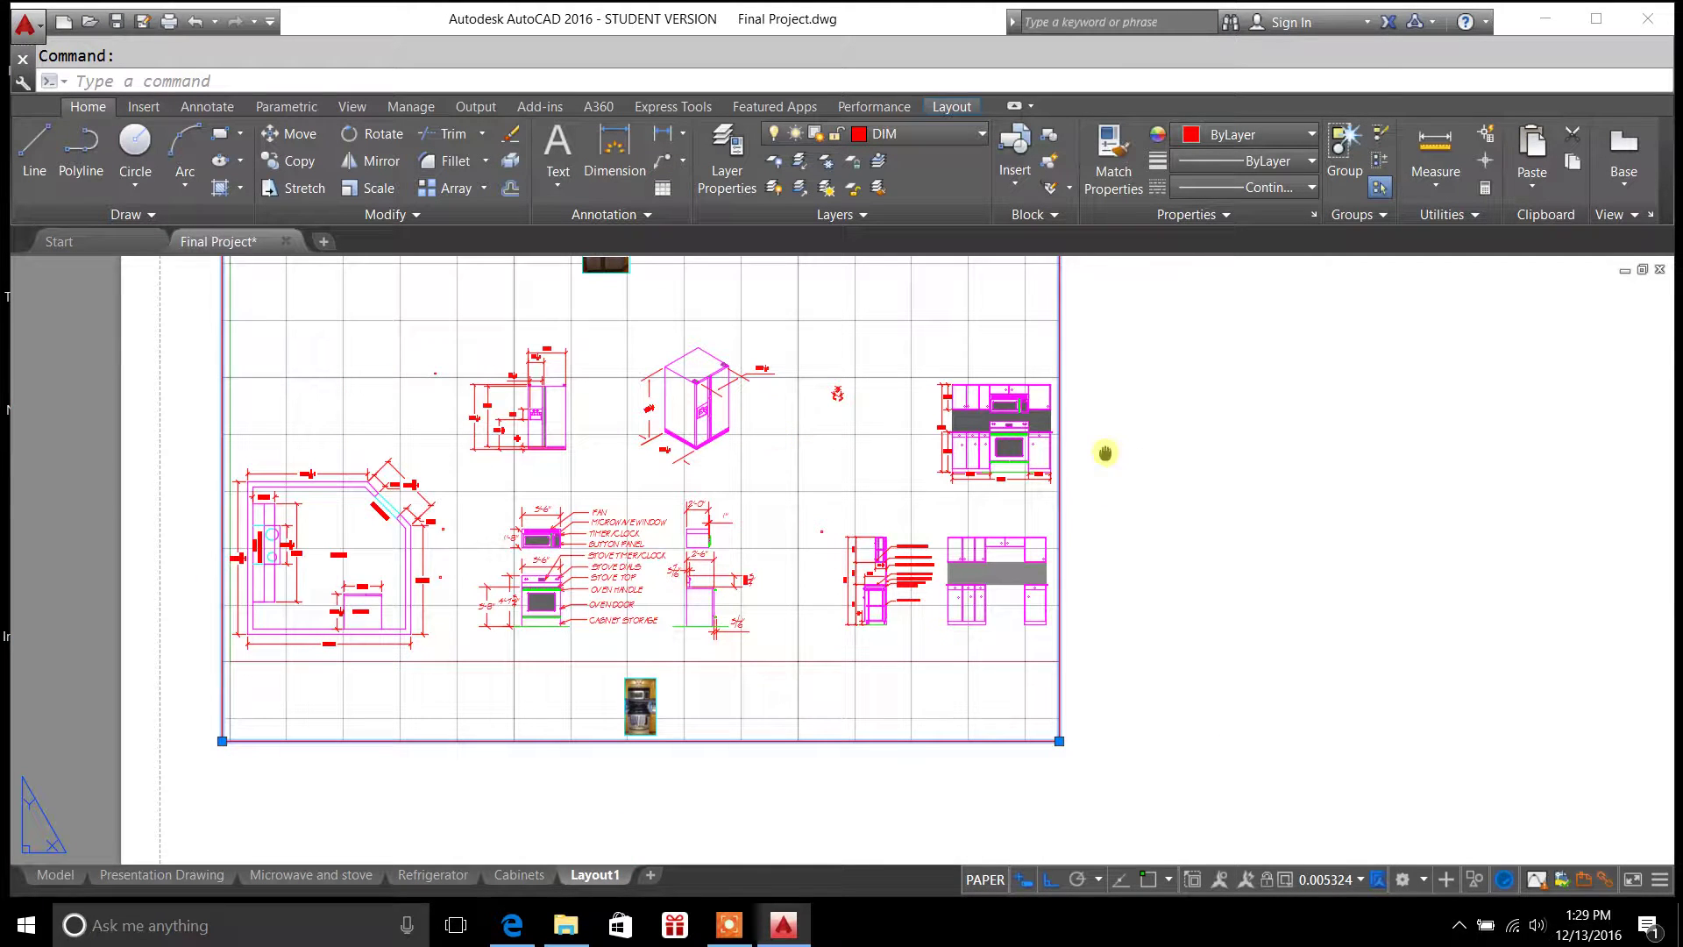
middle_drag(1108, 450, 1176, 544)
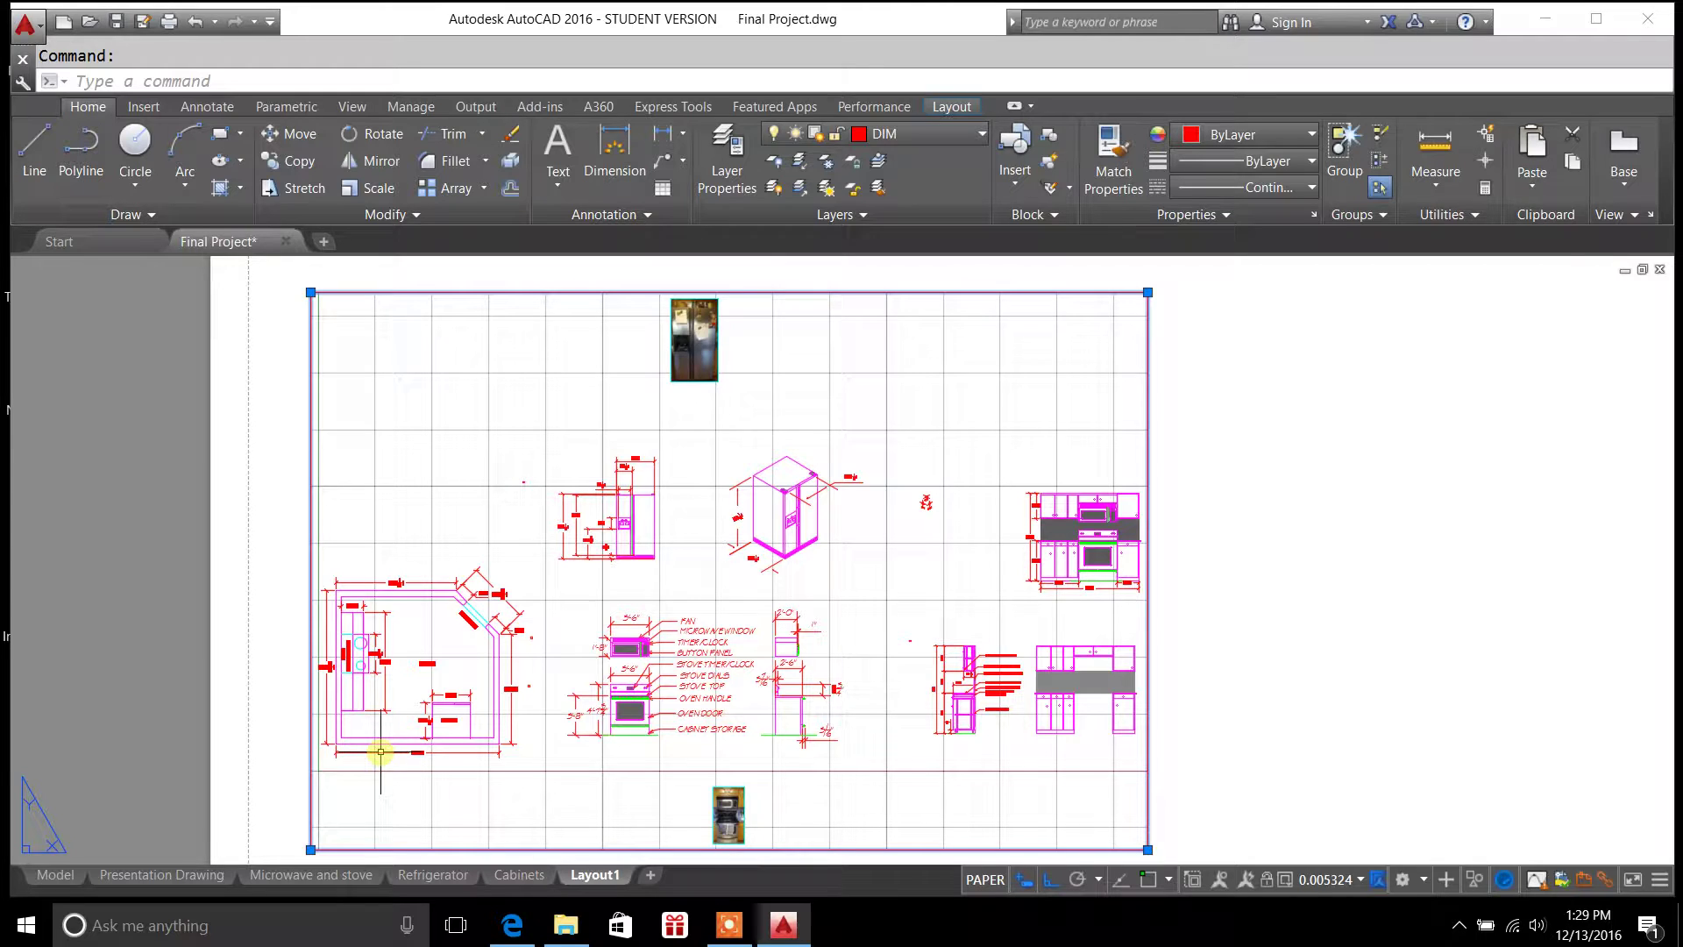
click(58, 876)
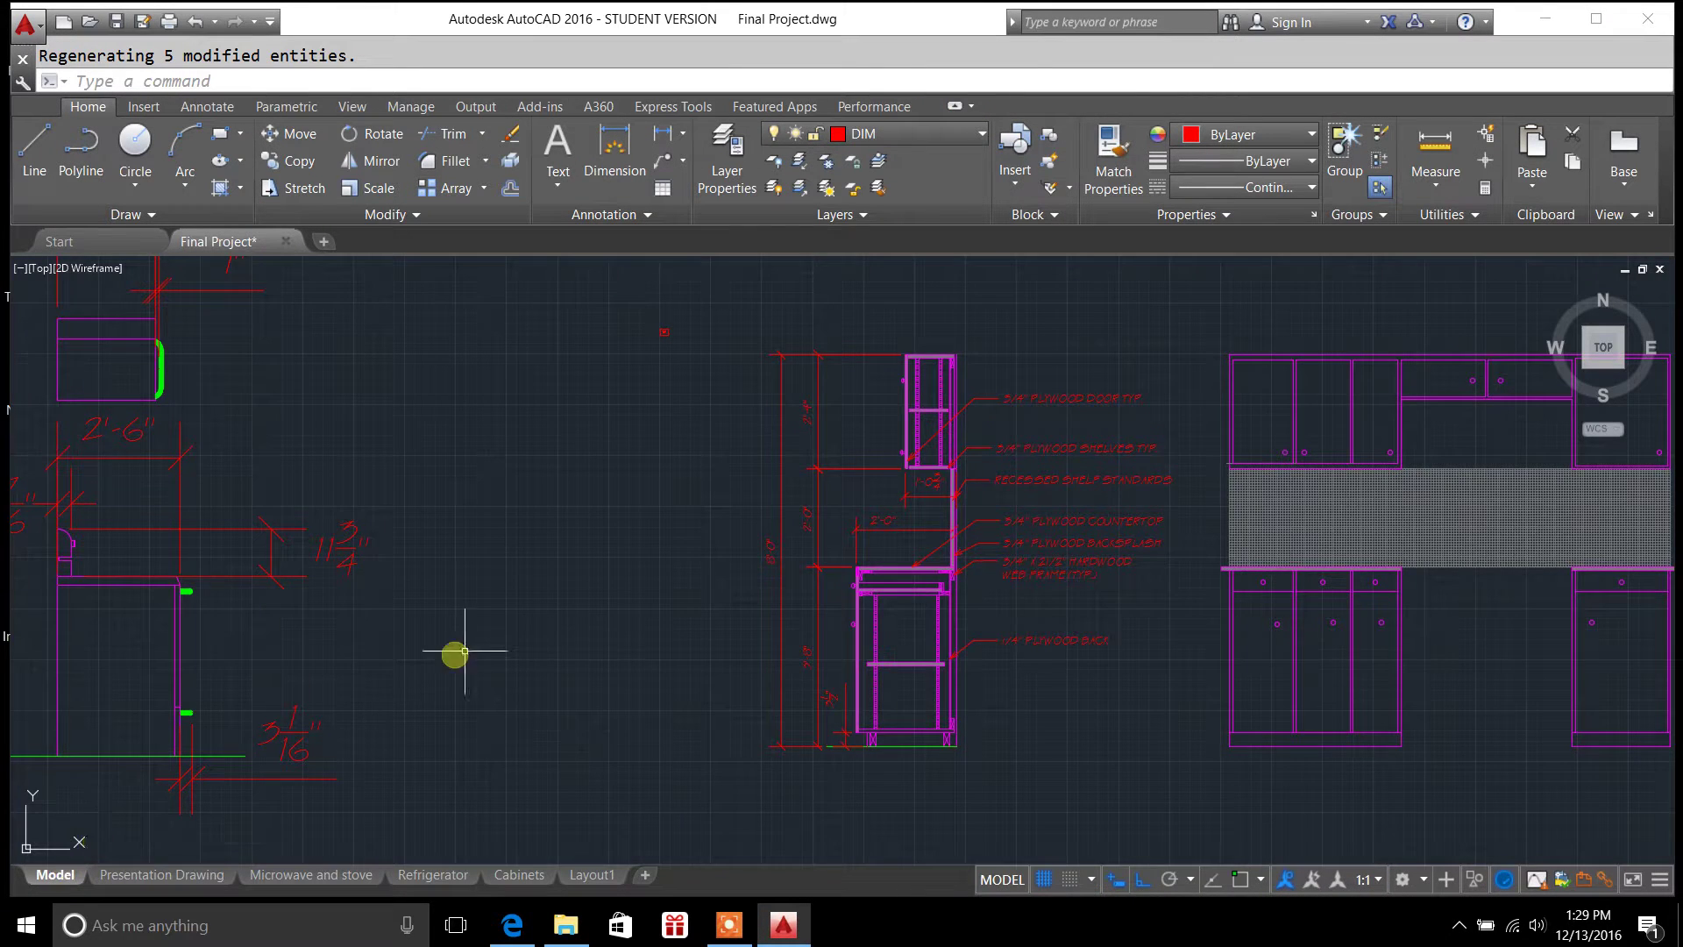
scroll(482, 640, down, 10)
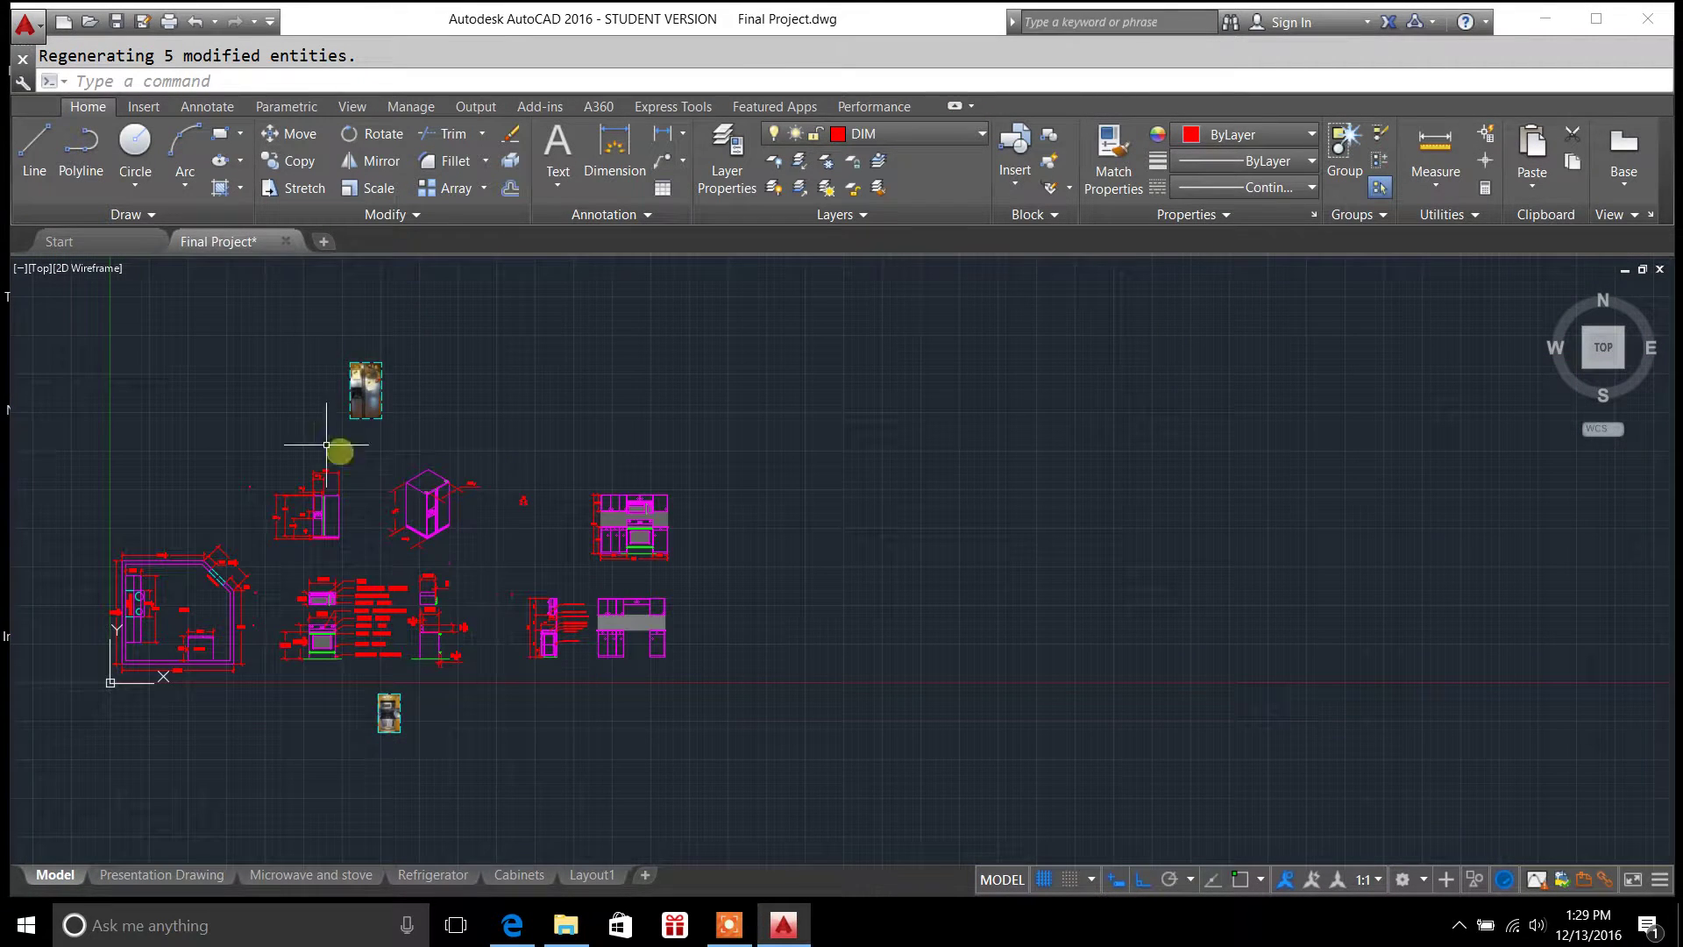
click(592, 875)
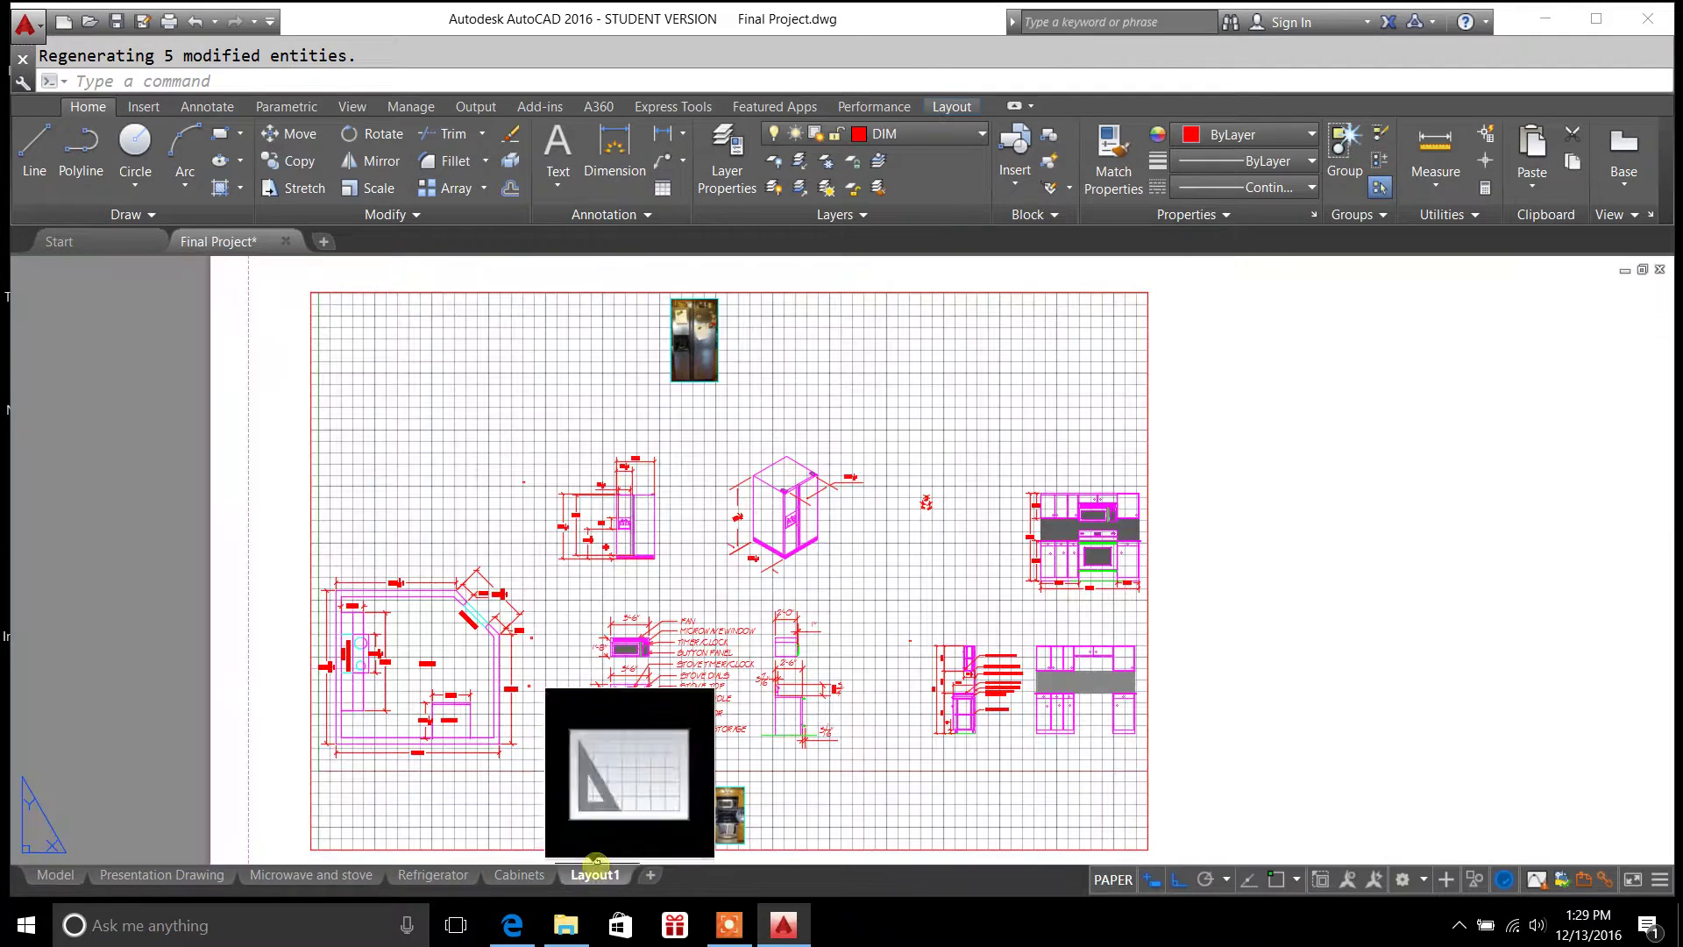
click(310, 517)
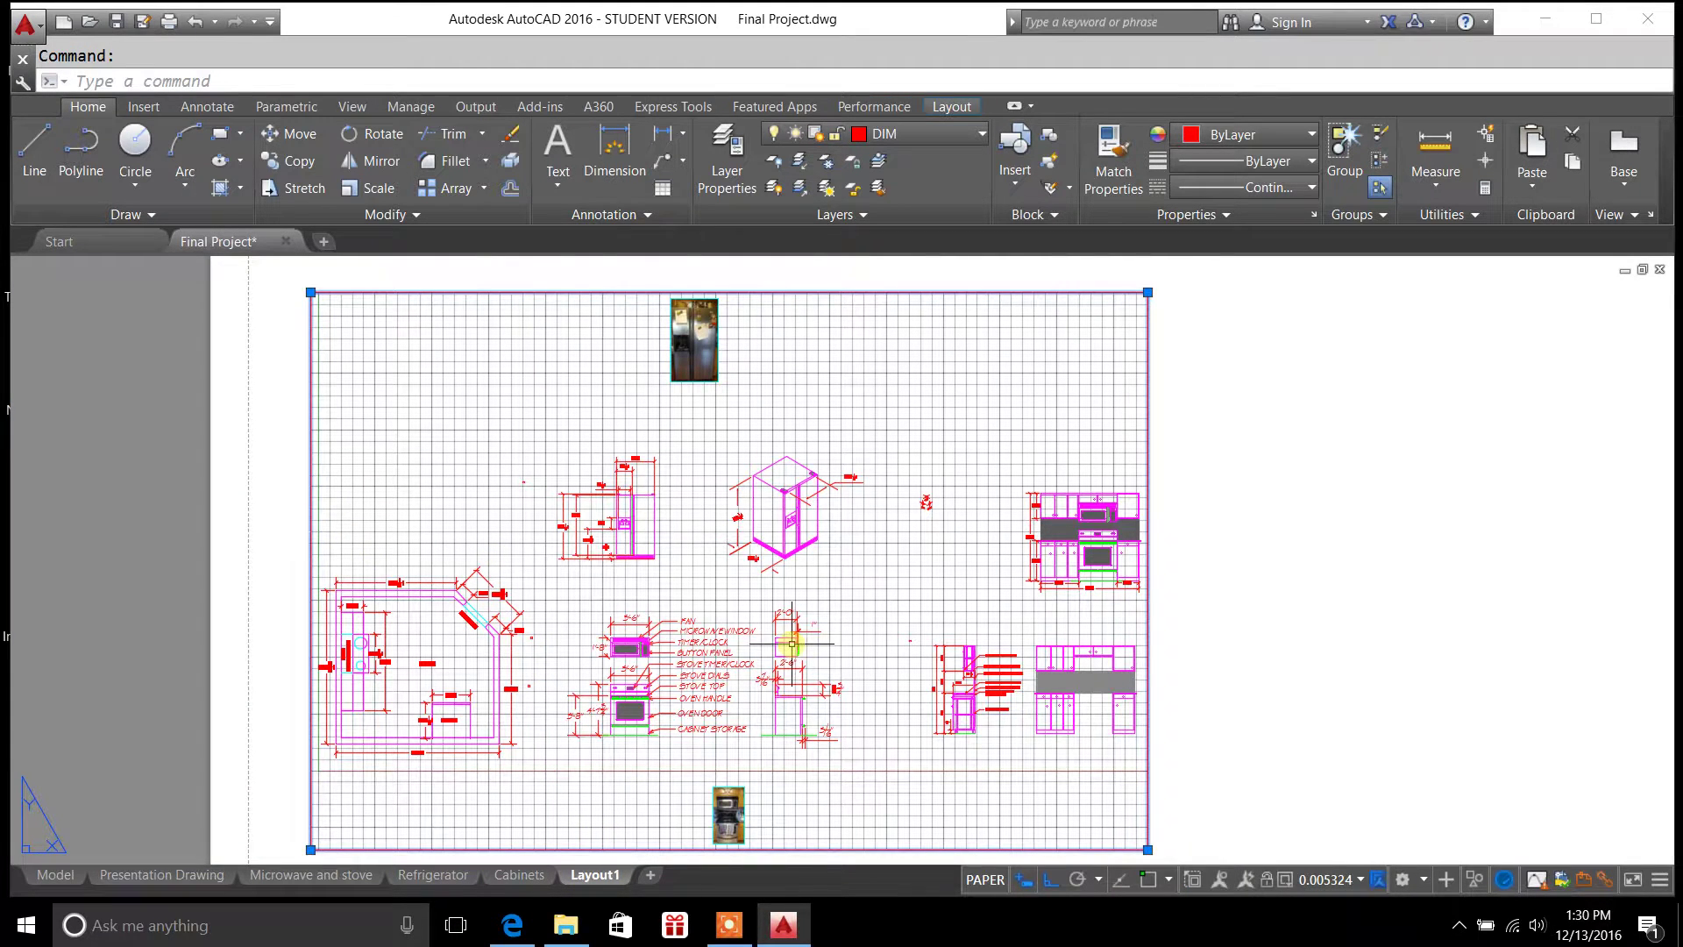
Check the viewport's scale and recentre the Layout1 sheet in paper space
click(985, 879)
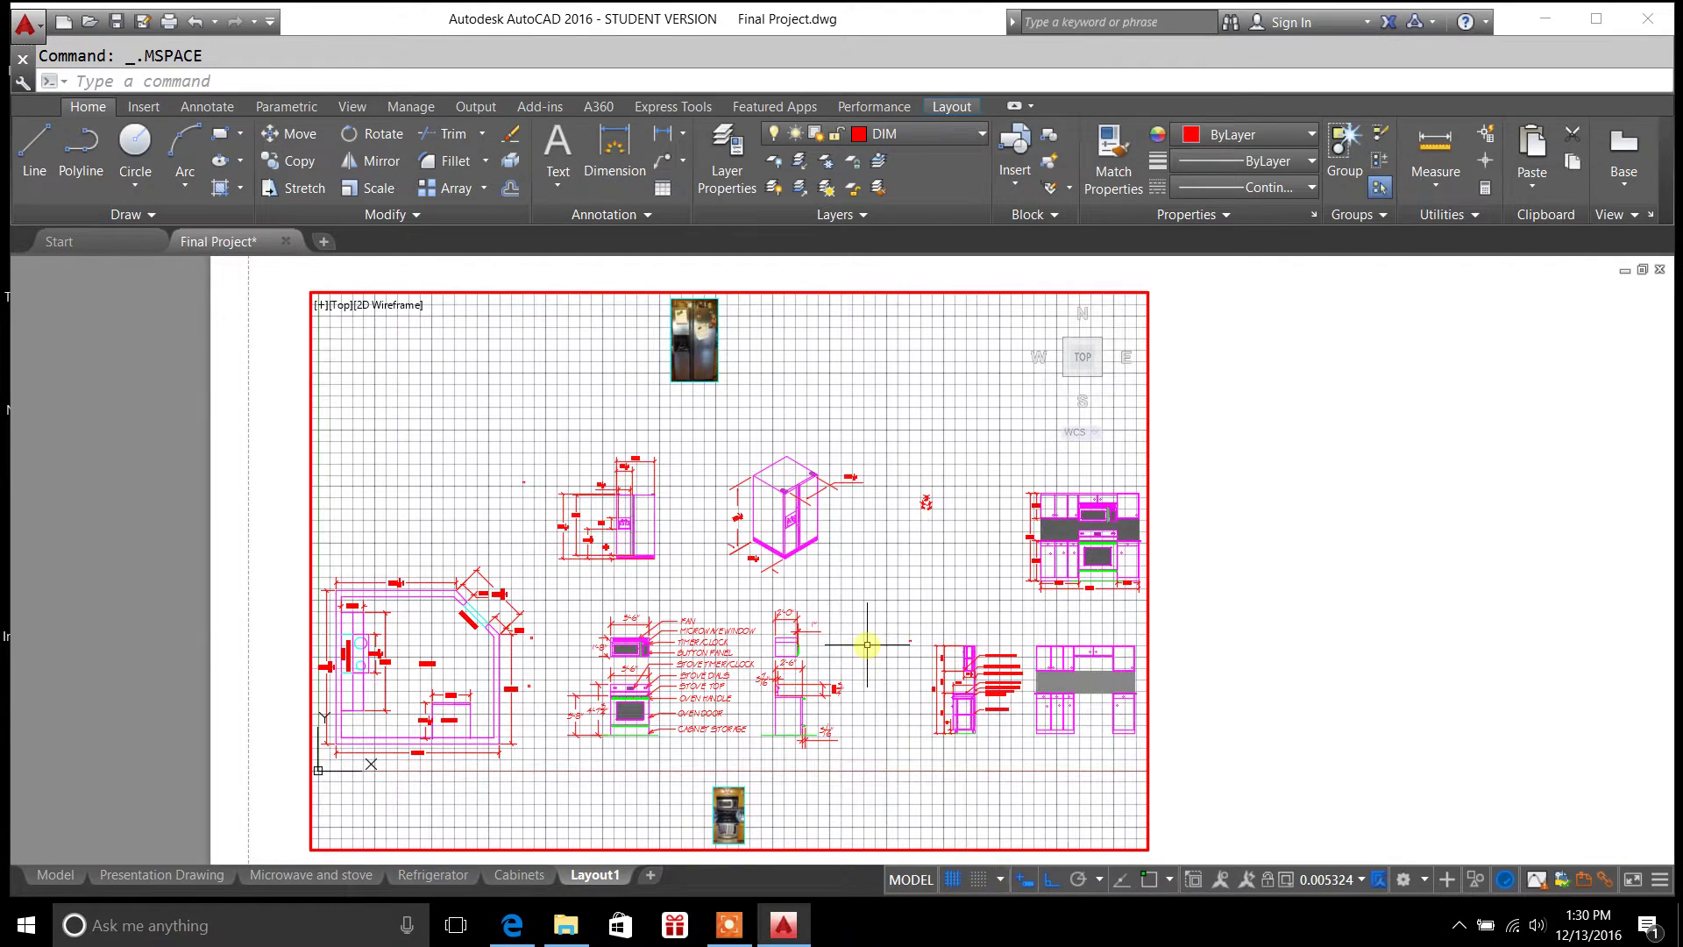
scroll(867, 645, up, 4)
scroll(864, 640, down, 4)
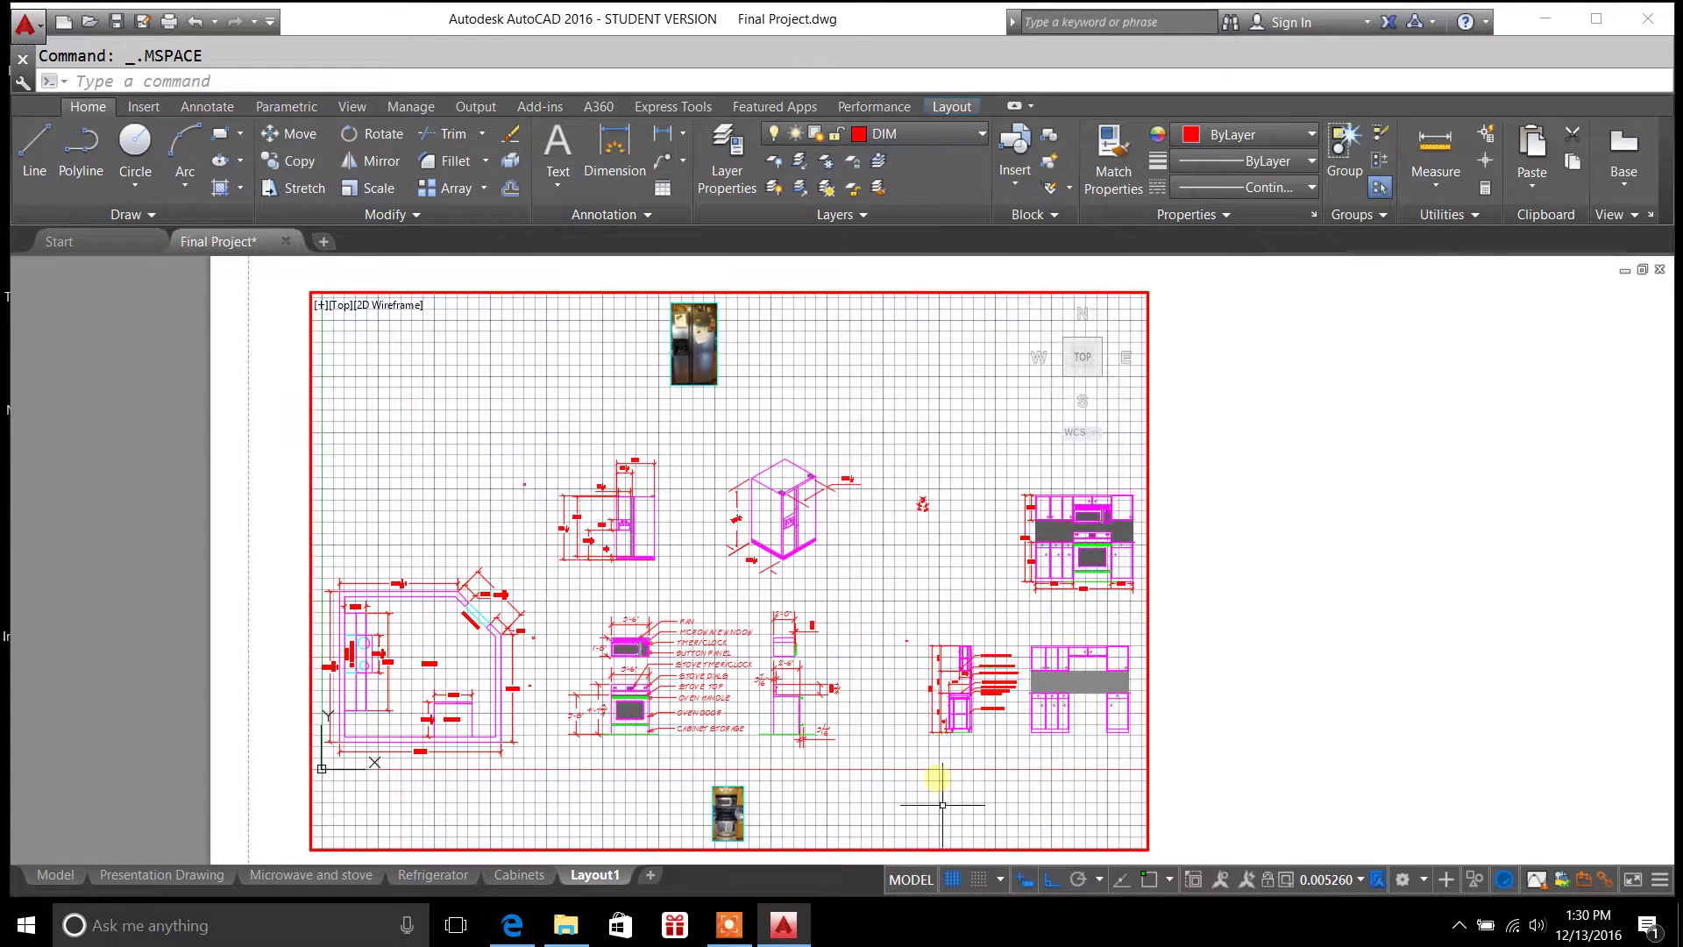
click(912, 880)
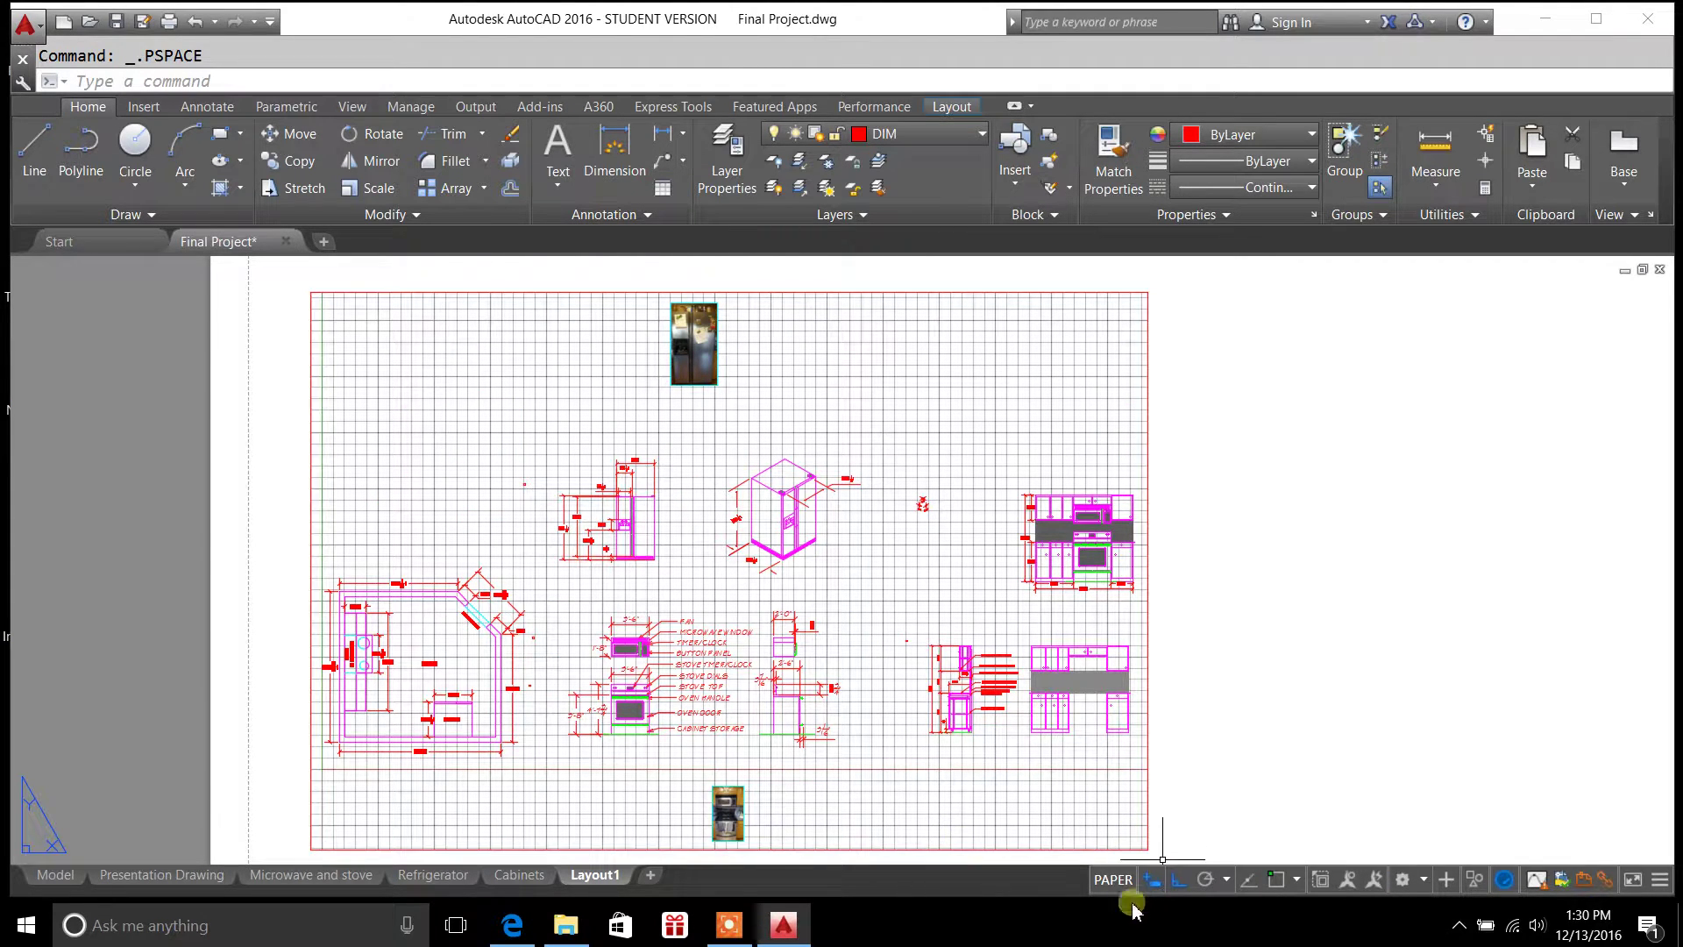
click(1148, 794)
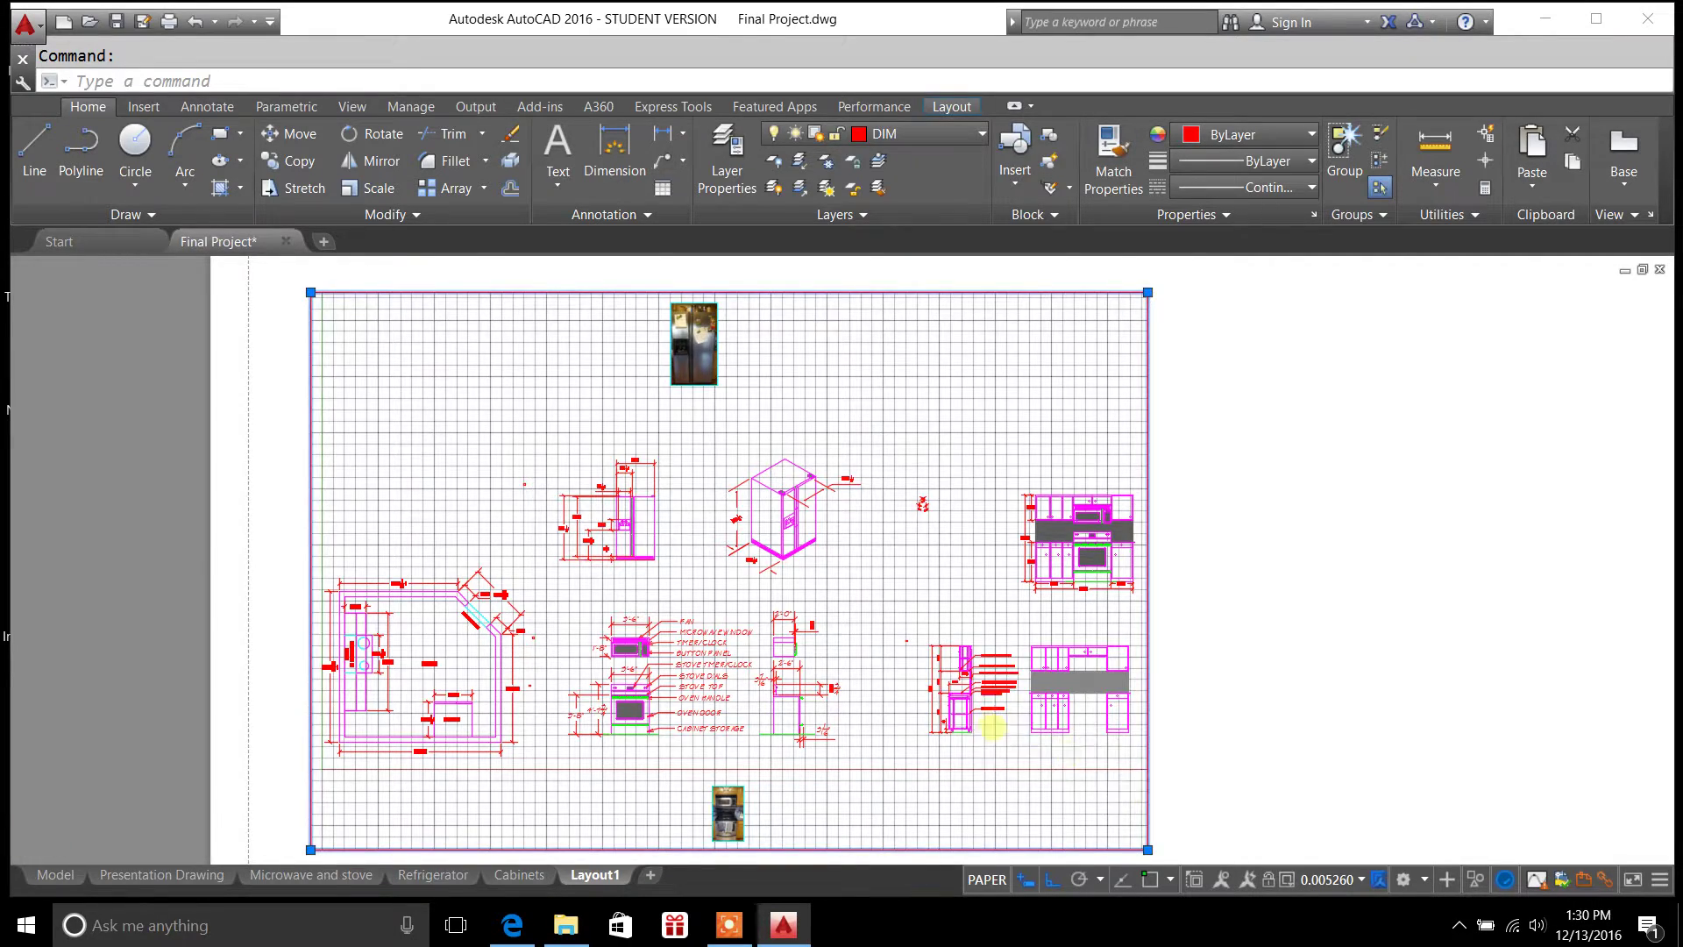
scroll(991, 727, down, 2)
scroll(991, 728, up, 3)
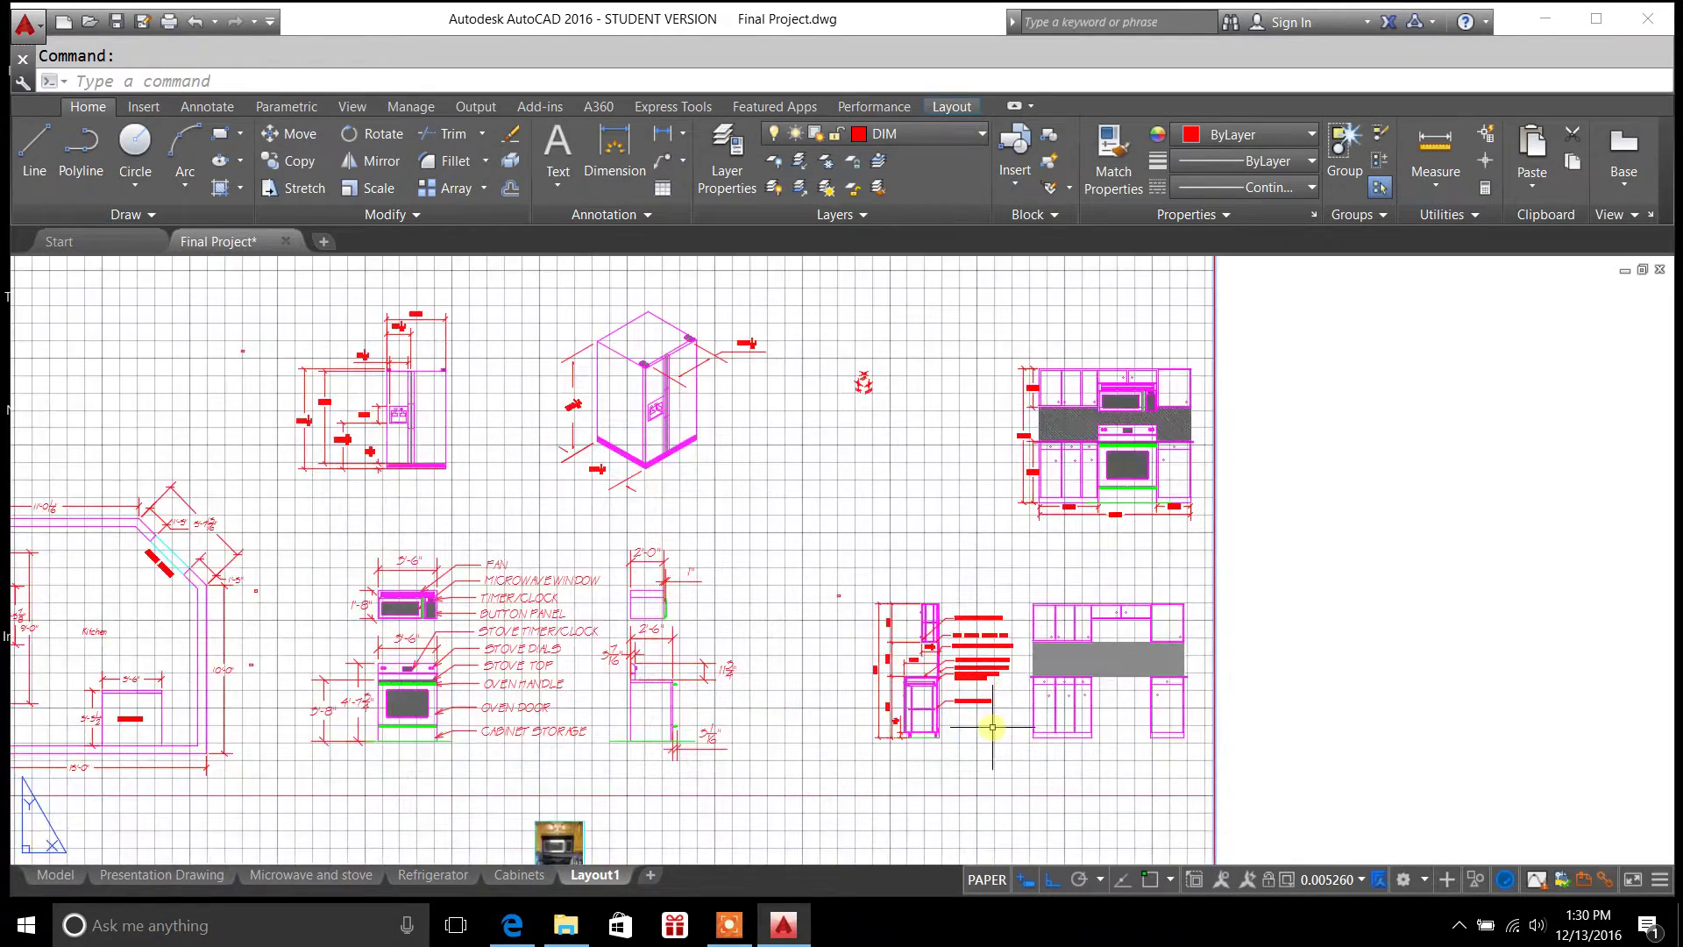
scroll(991, 728, down, 1)
middle_drag(873, 706, 982, 674)
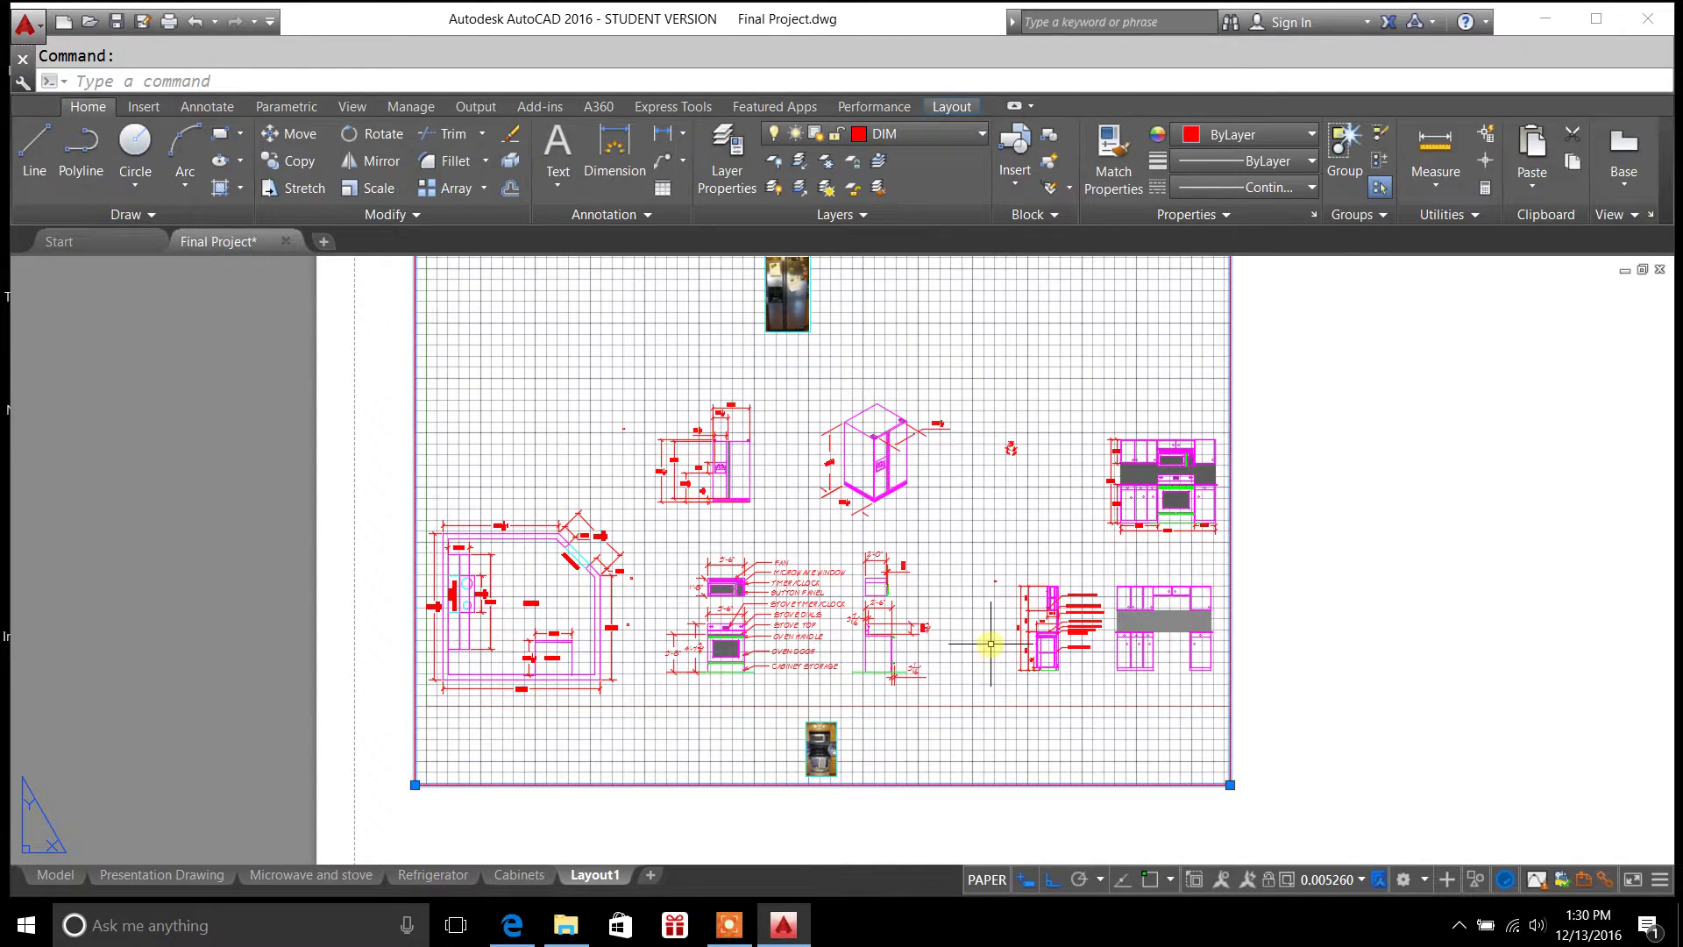
scroll(990, 644, up, 2)
scroll(991, 644, down, 2)
middle_drag(1273, 606, 1271, 639)
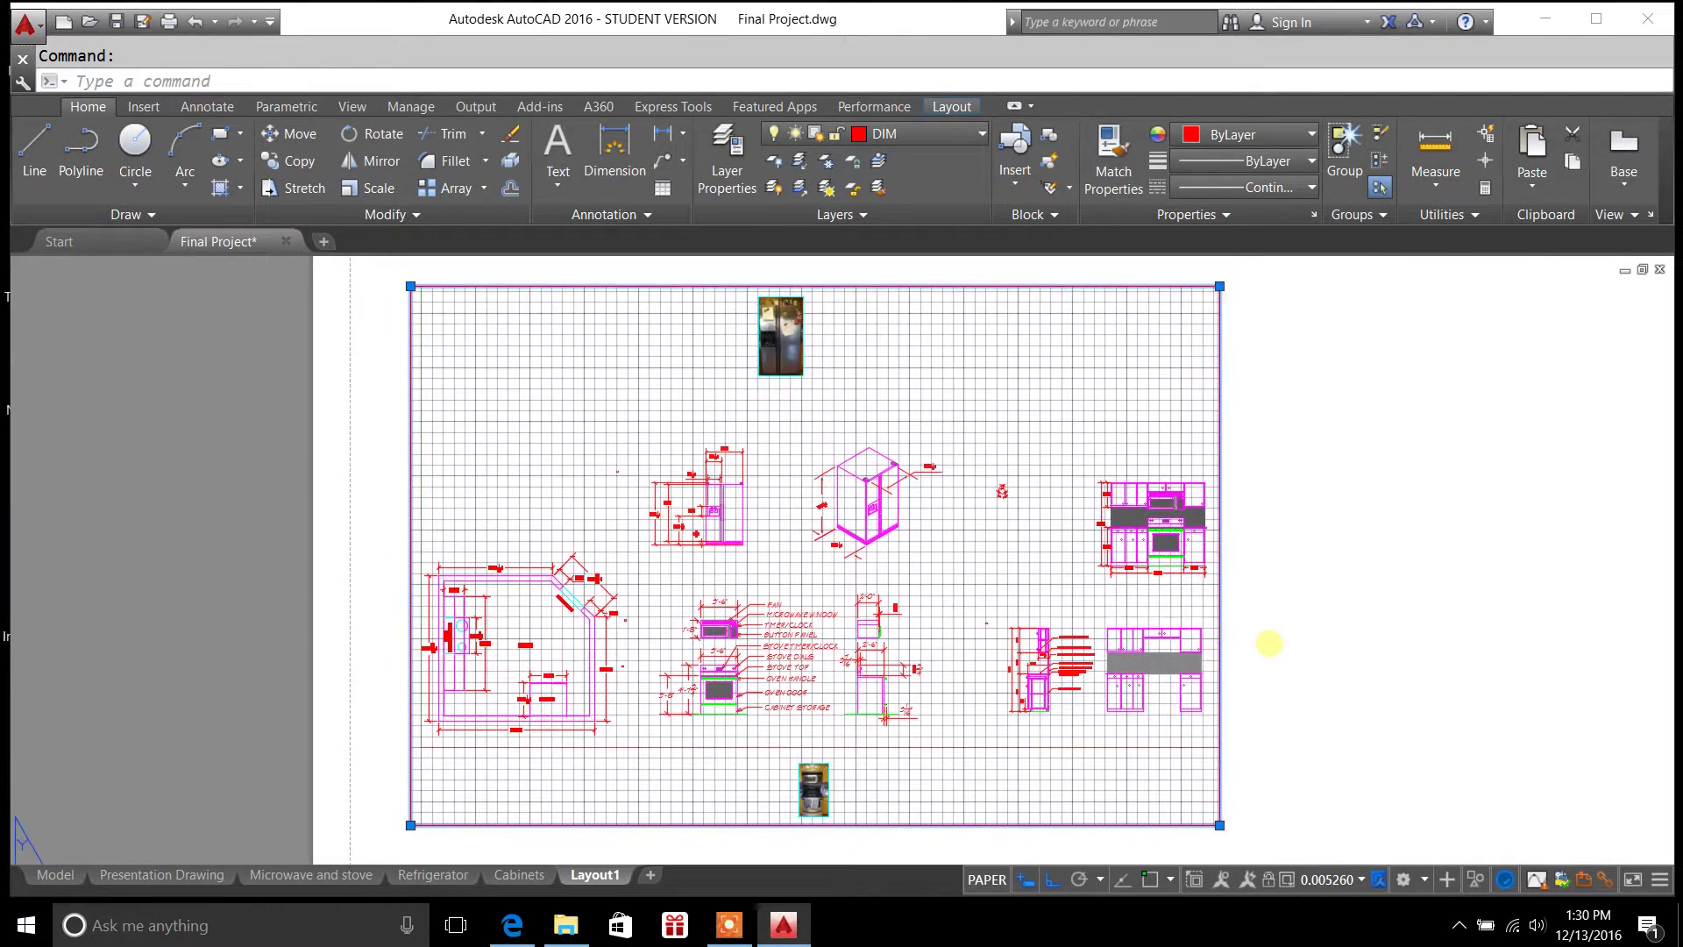
Zoom and pan inside the viewport until the microwave and stove elevation fills it
click(988, 880)
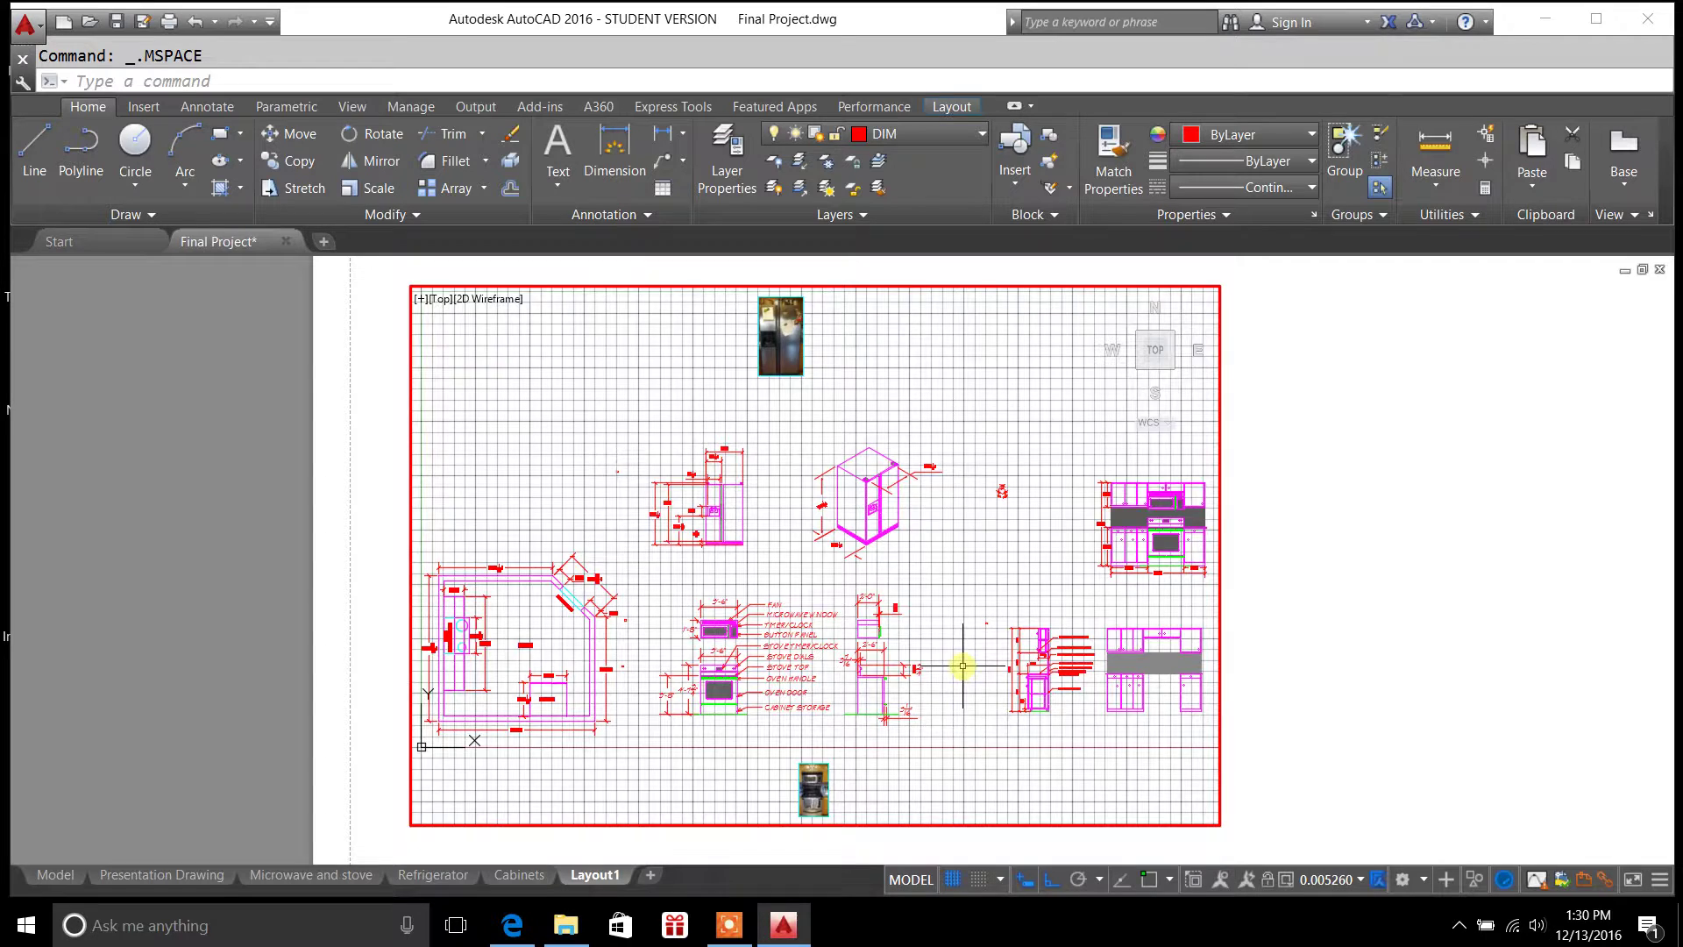
scroll(962, 667, up, 4)
scroll(963, 668, down, 4)
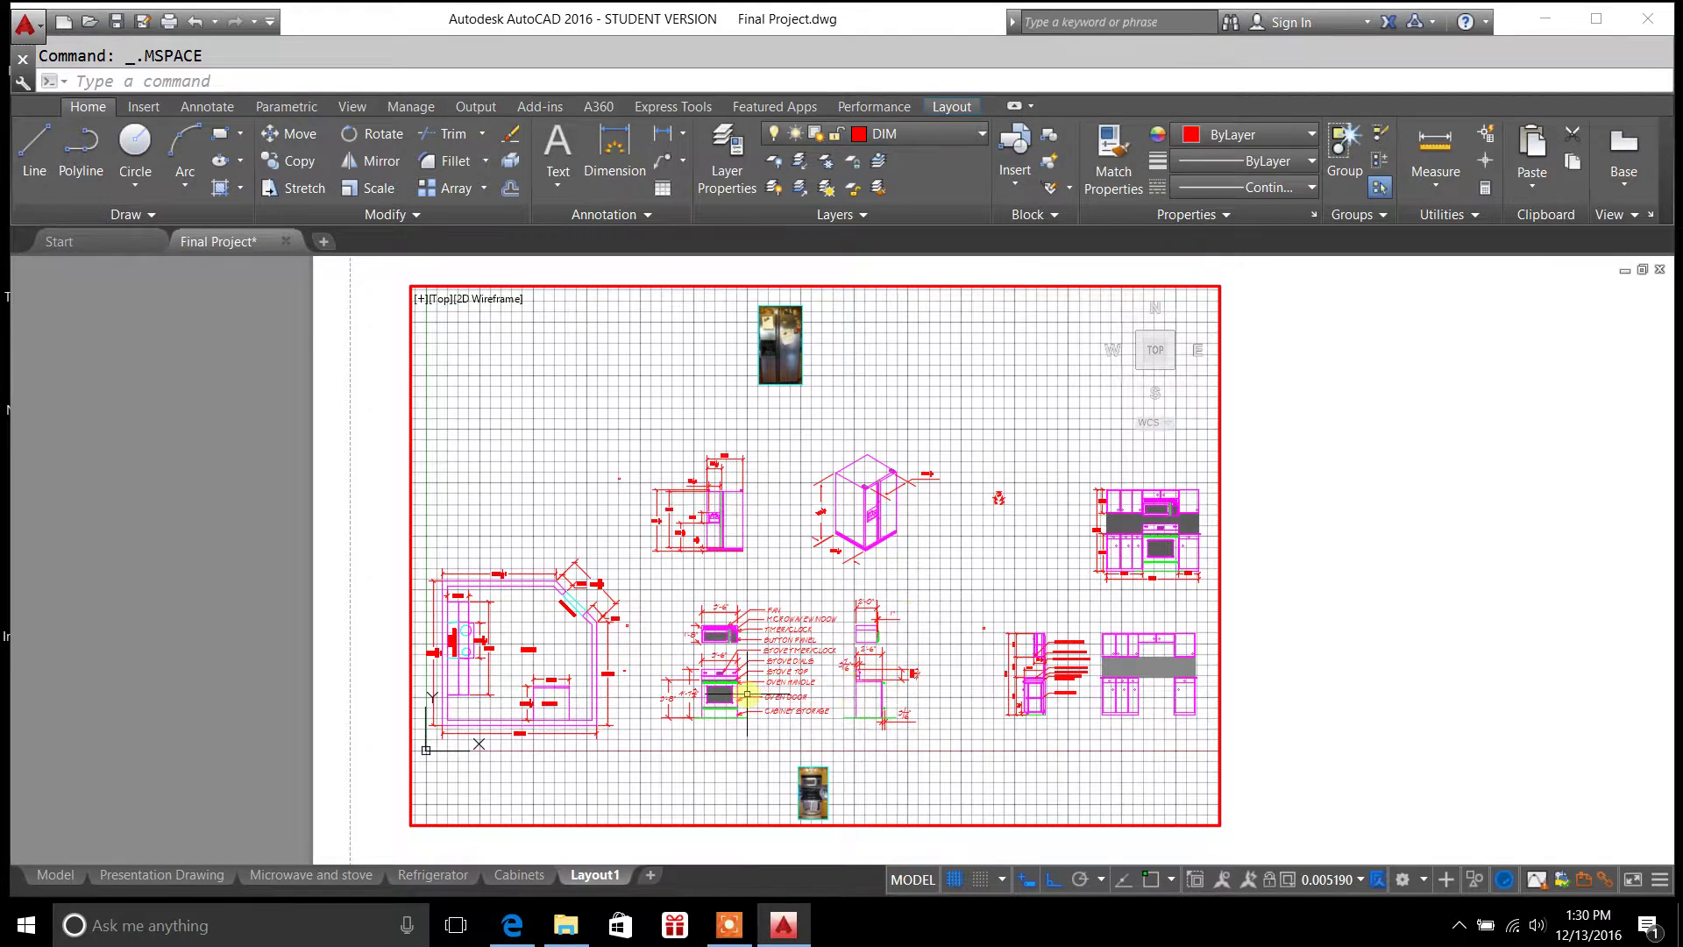
scroll(755, 692, up, 3)
scroll(755, 693, down, 5)
scroll(824, 745, up, 6)
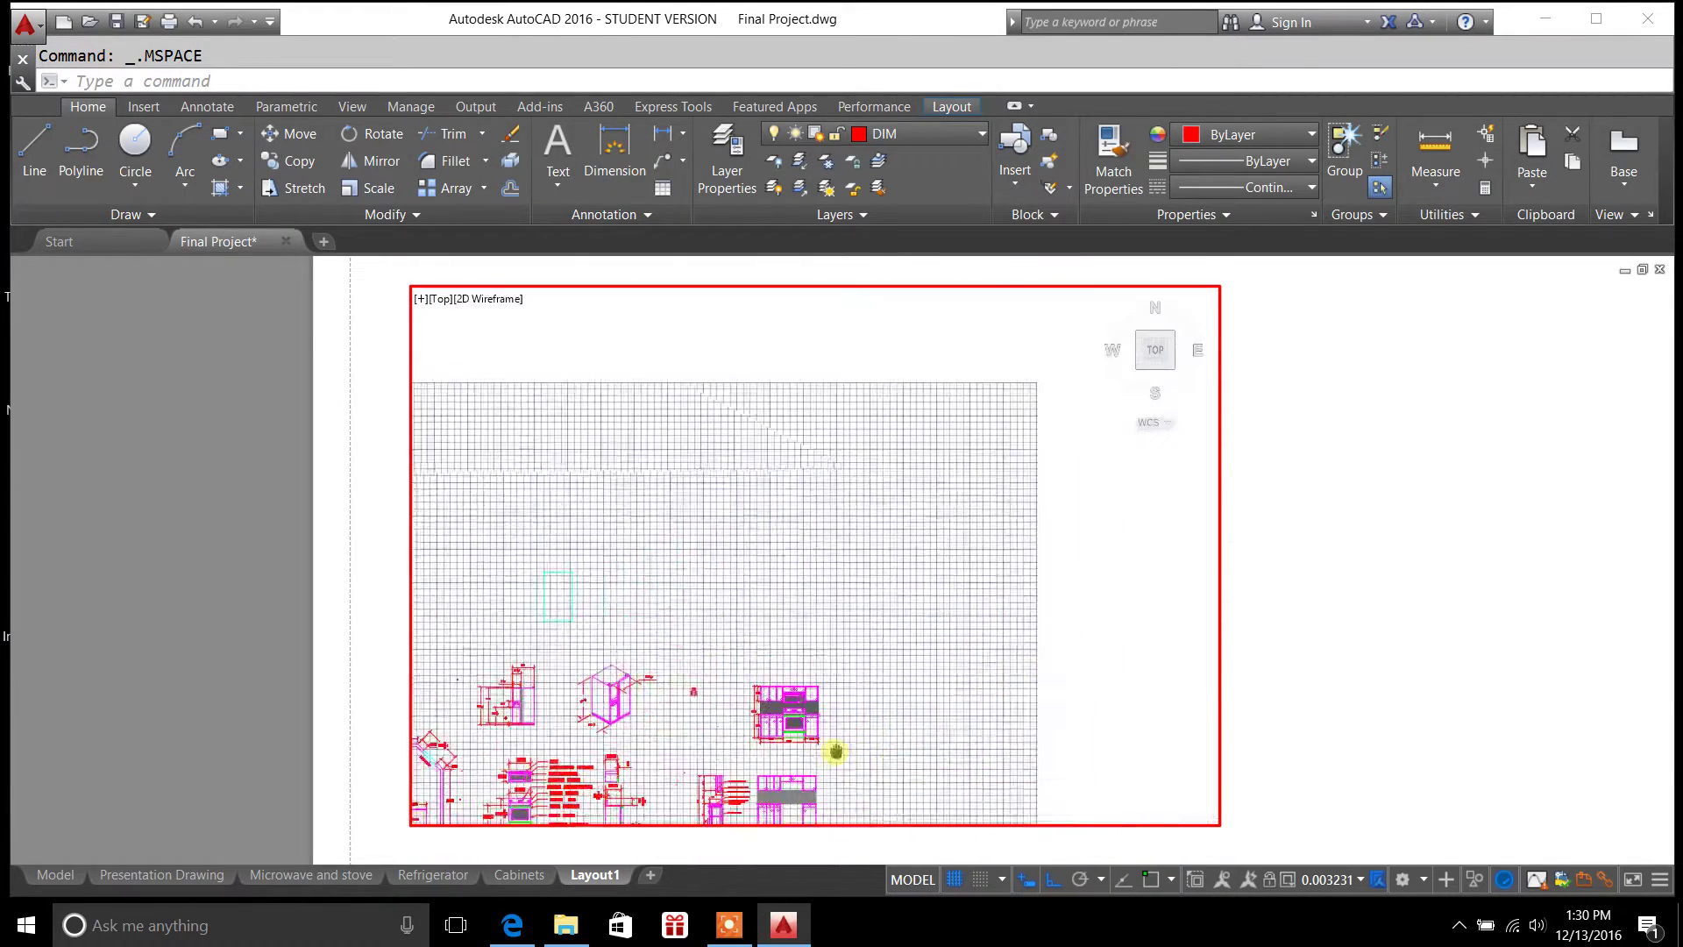
middle_drag(818, 733, 1063, 696)
scroll(998, 681, up, 2)
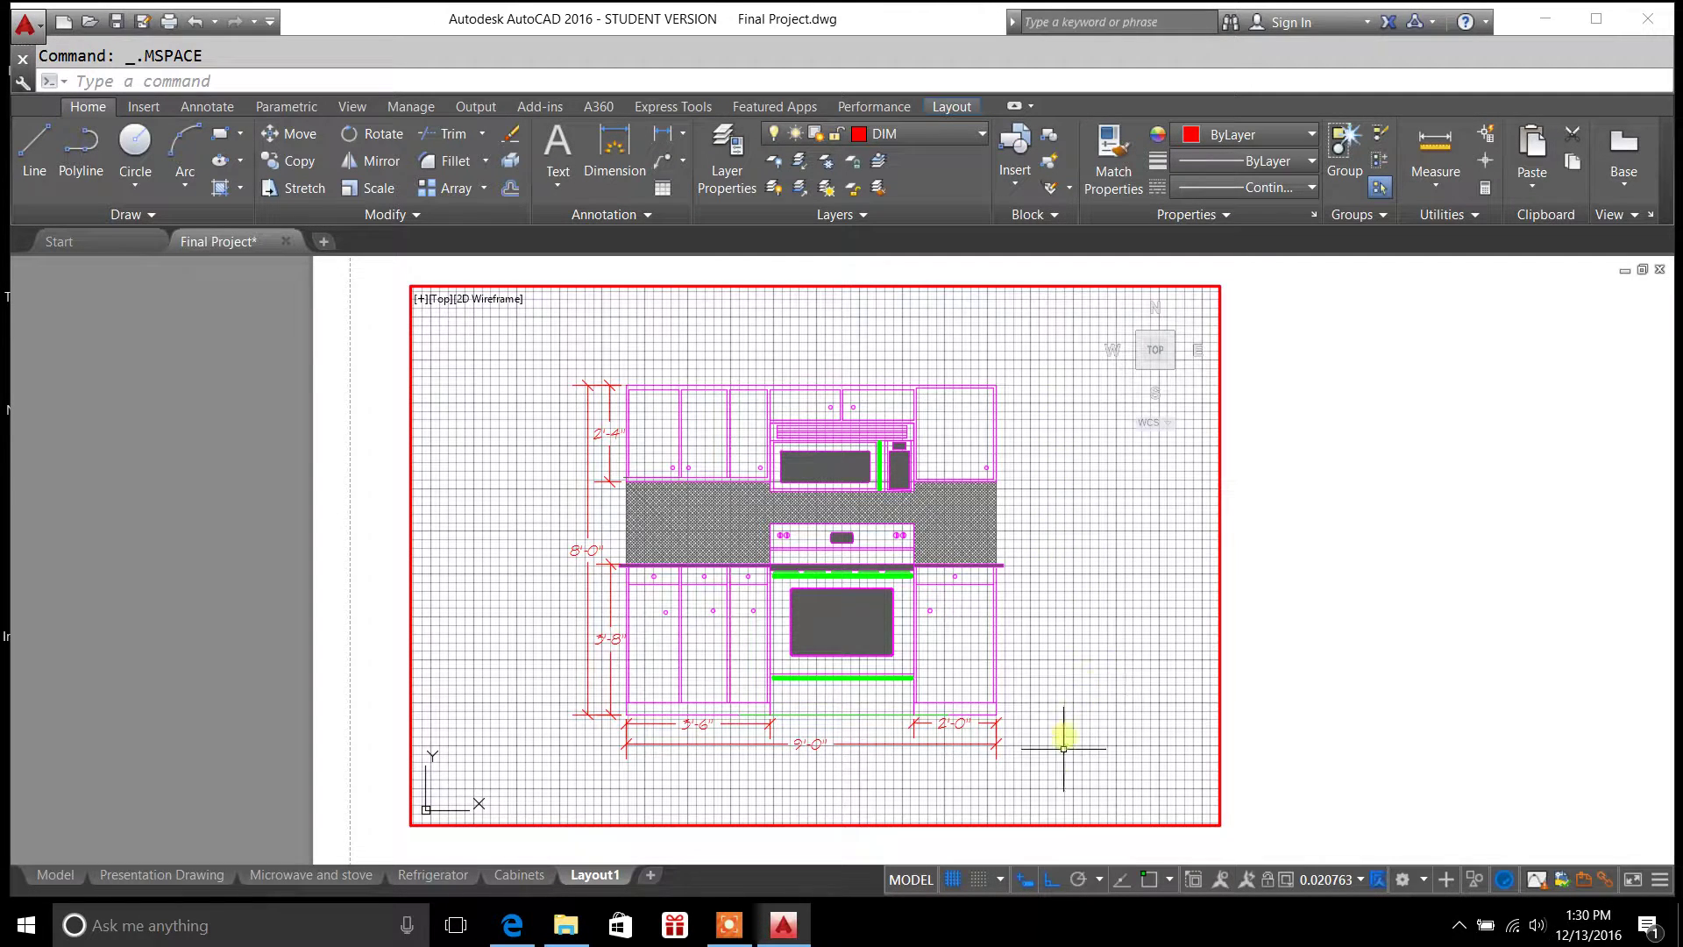
Turn off the grid and try the viewport scale list, undoing an accidental fit
click(953, 879)
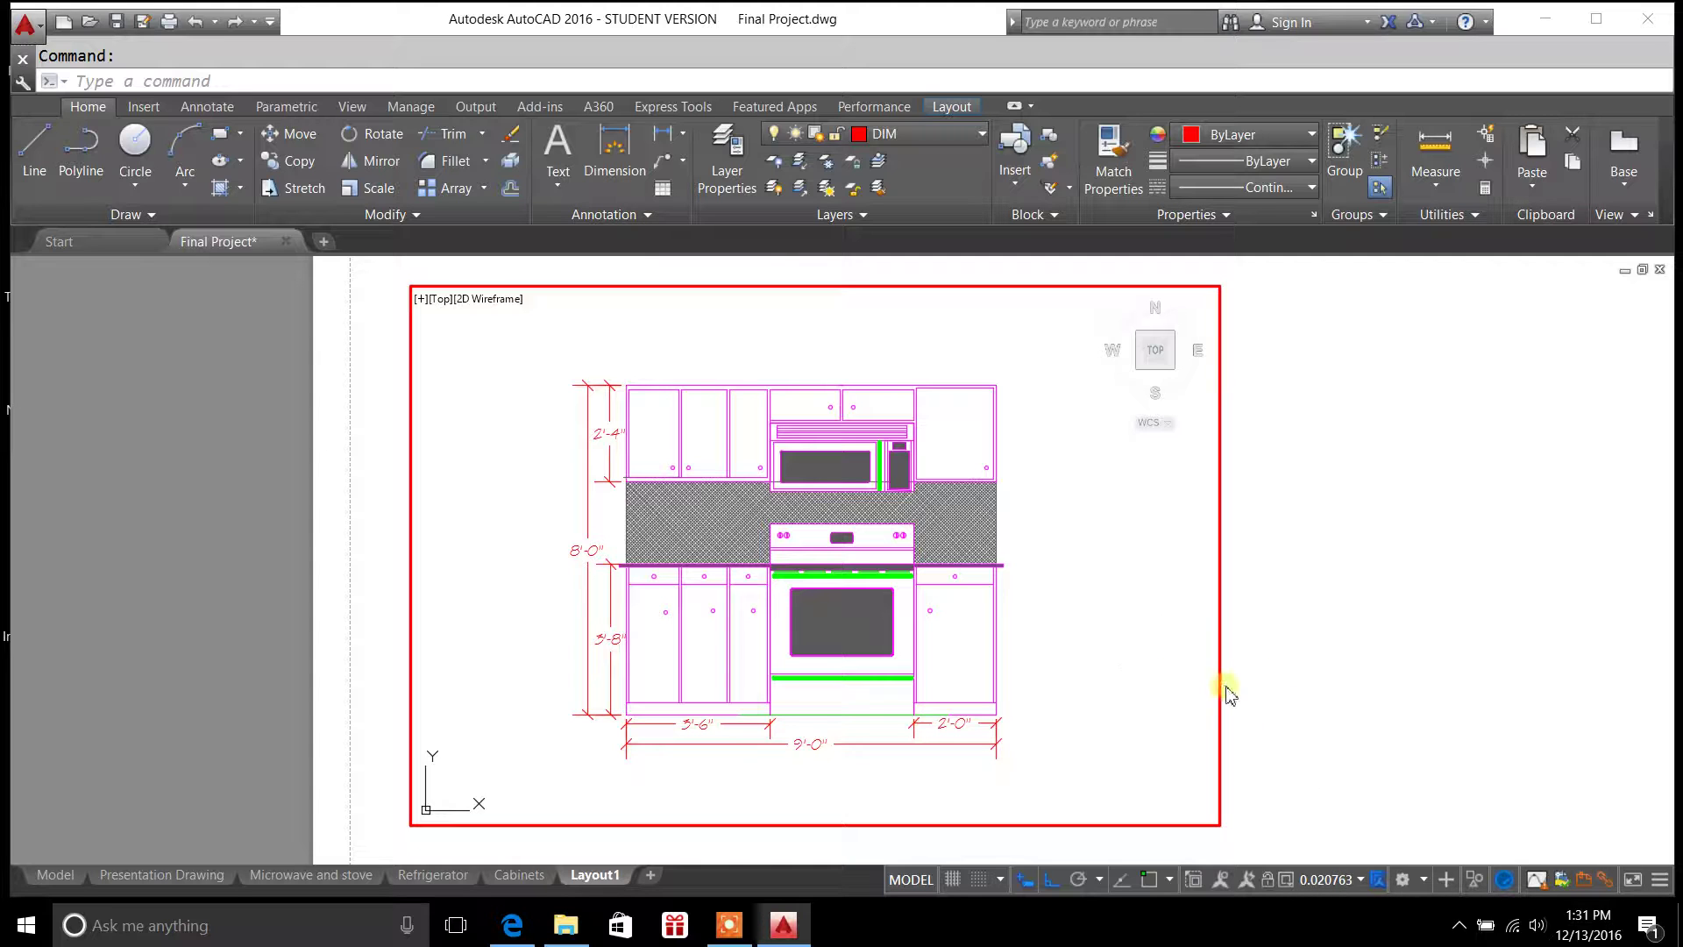
click(1361, 880)
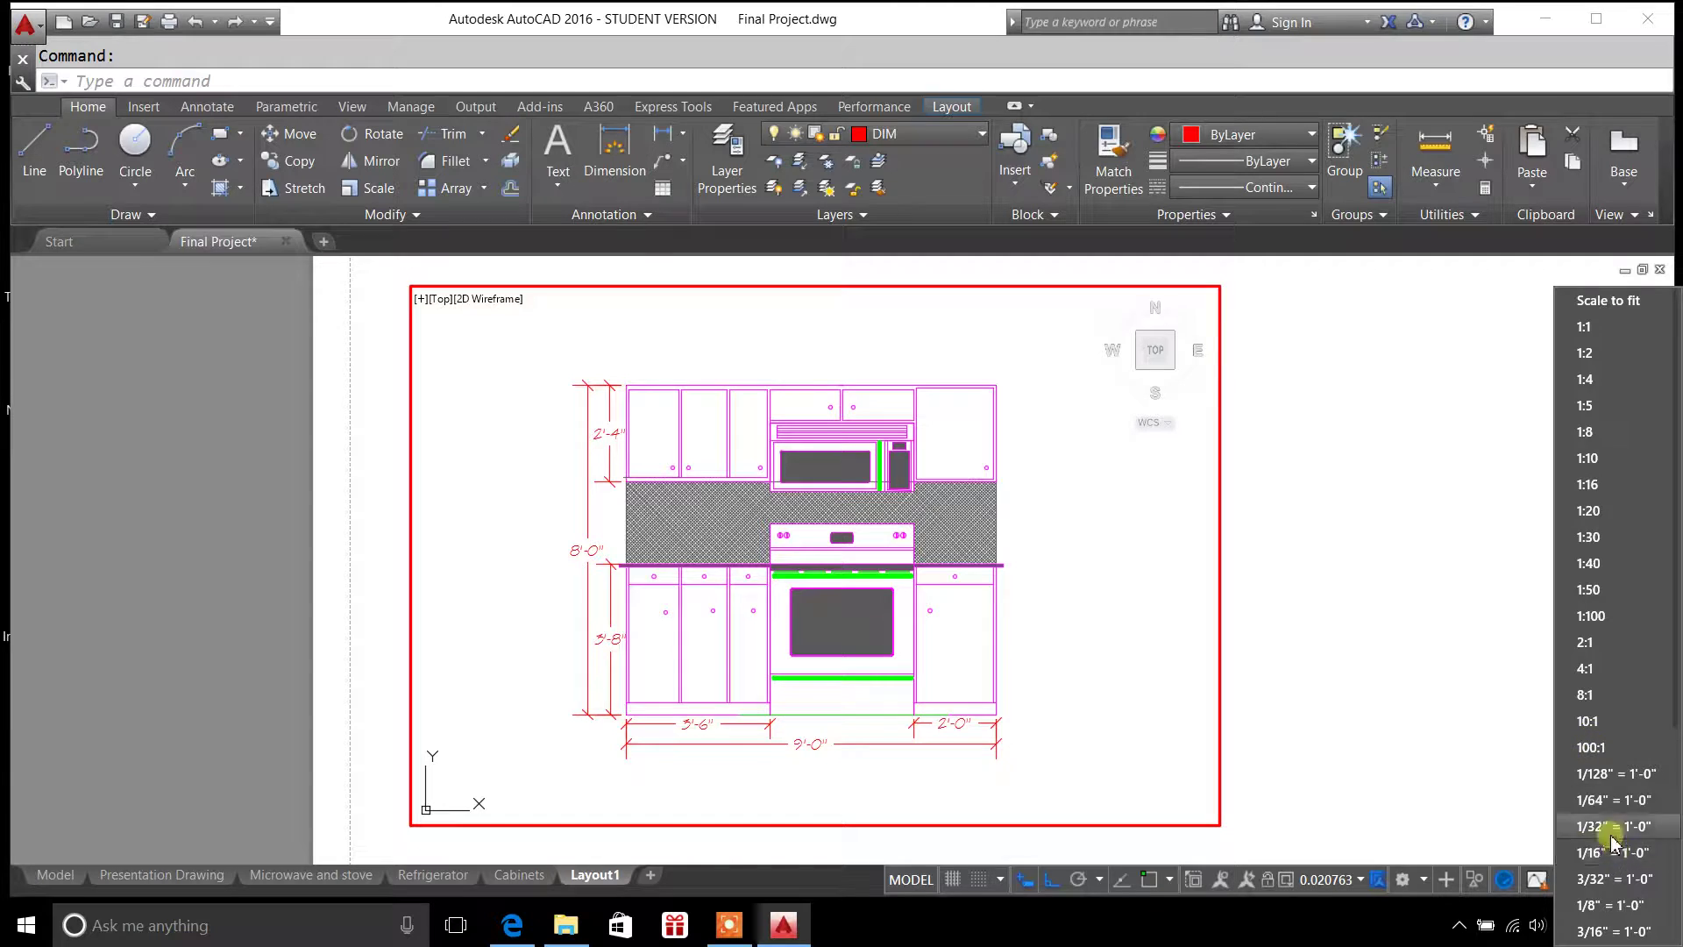
click(1469, 802)
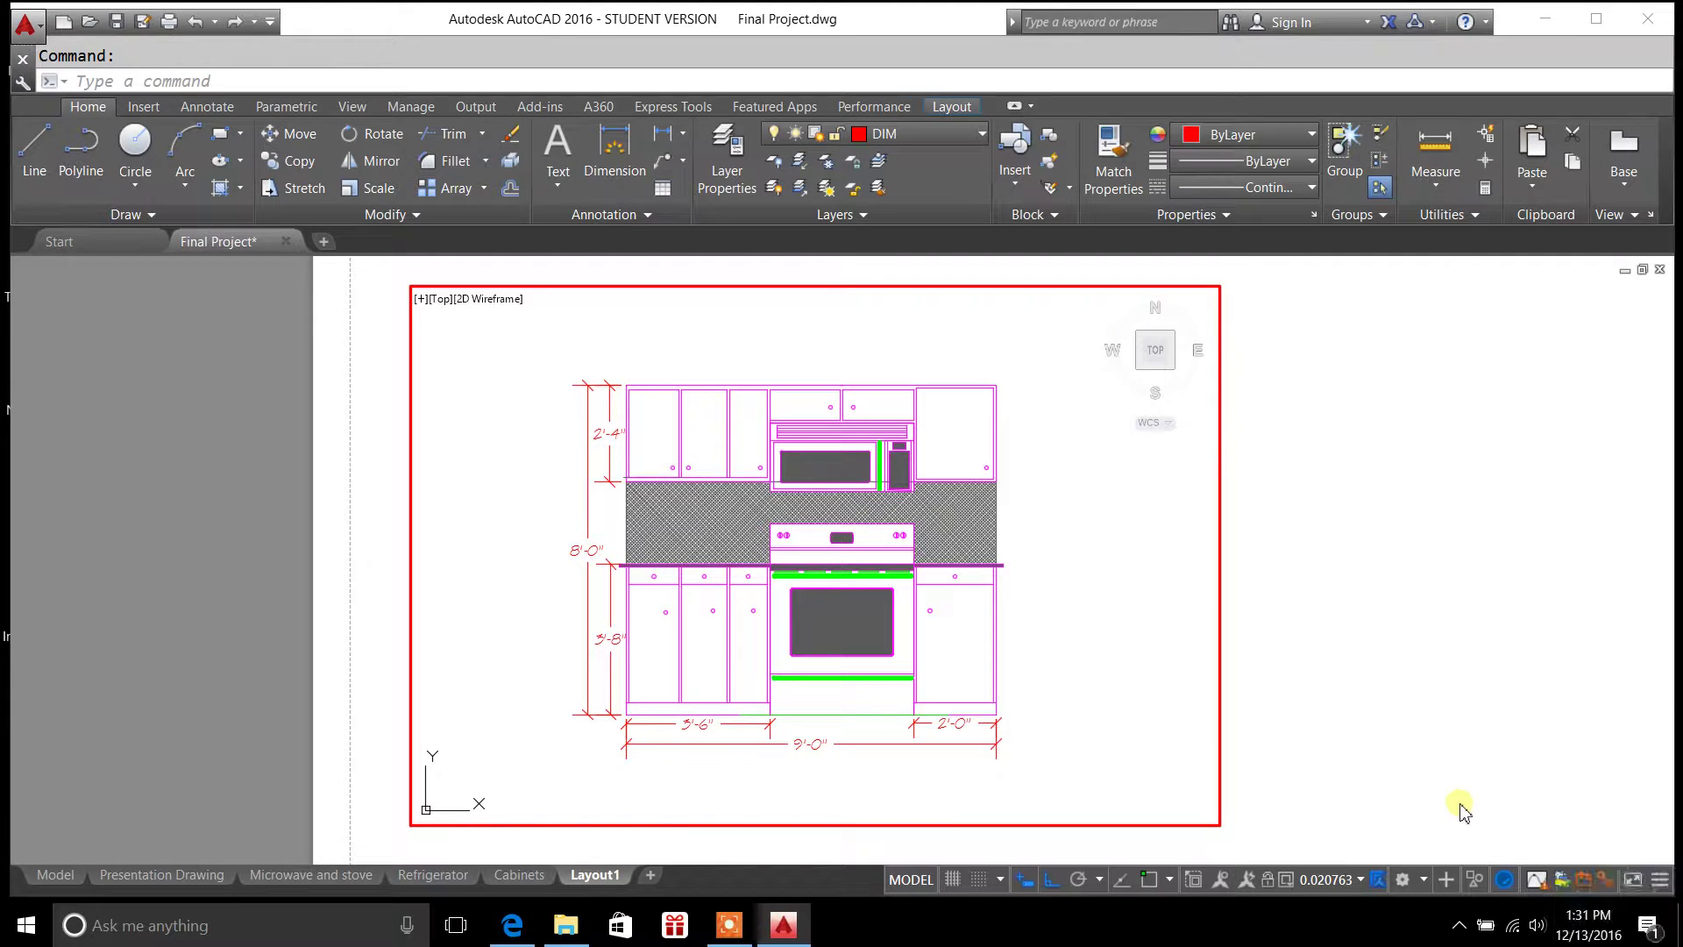
click(1362, 882)
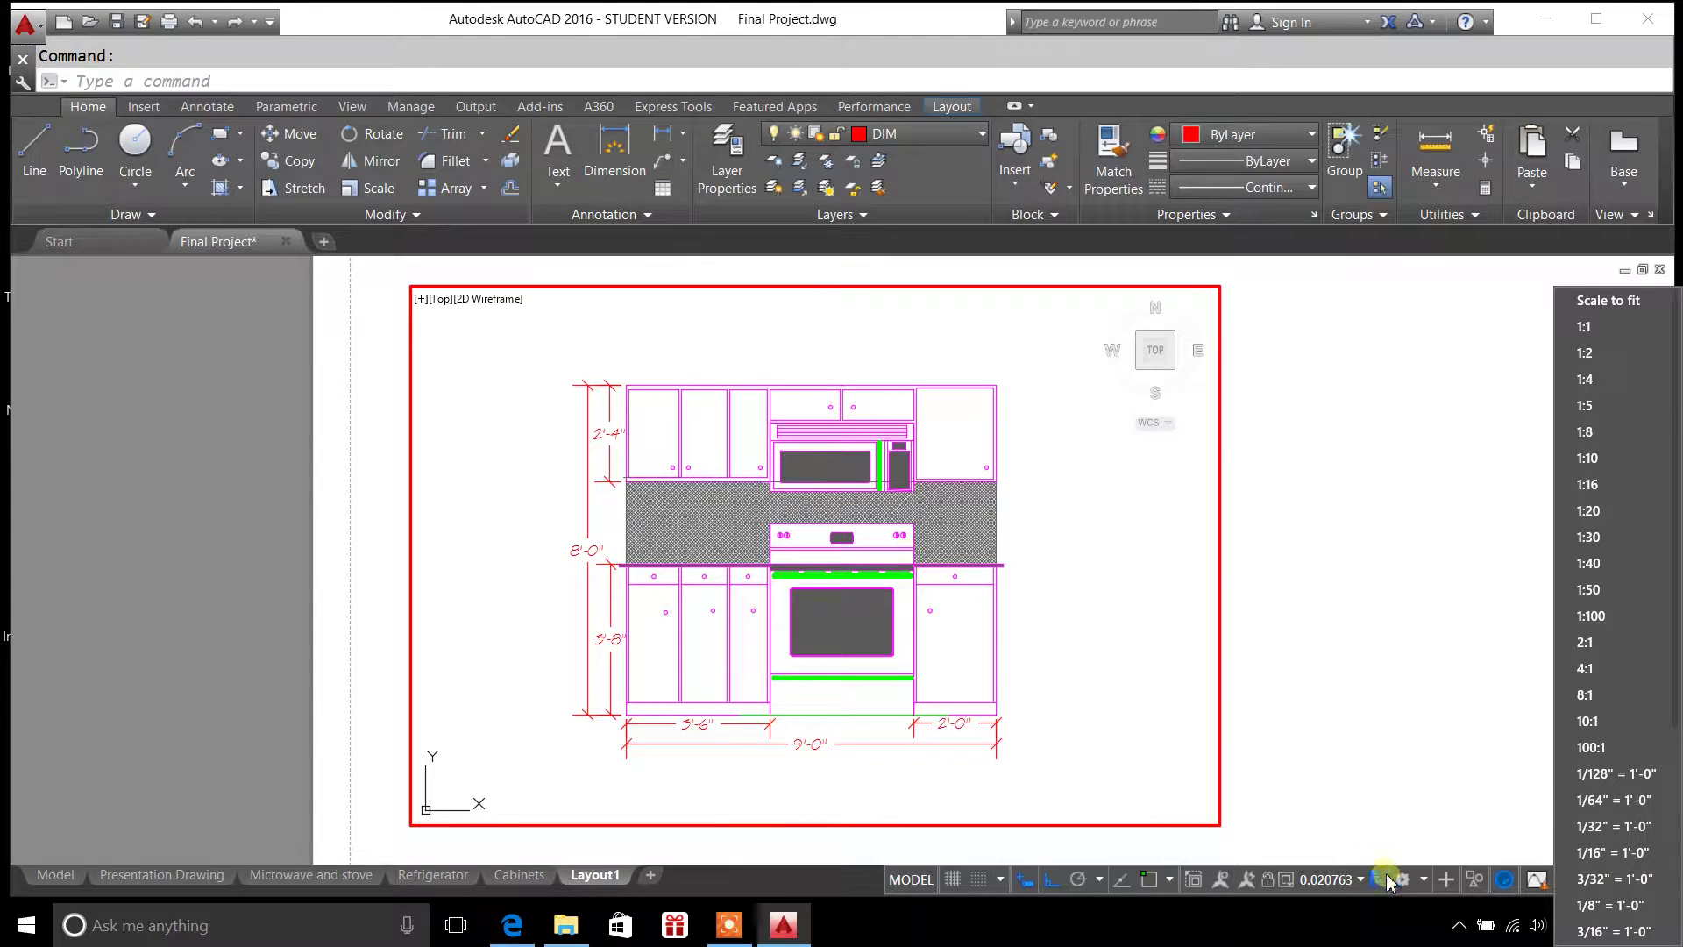
click(1598, 301)
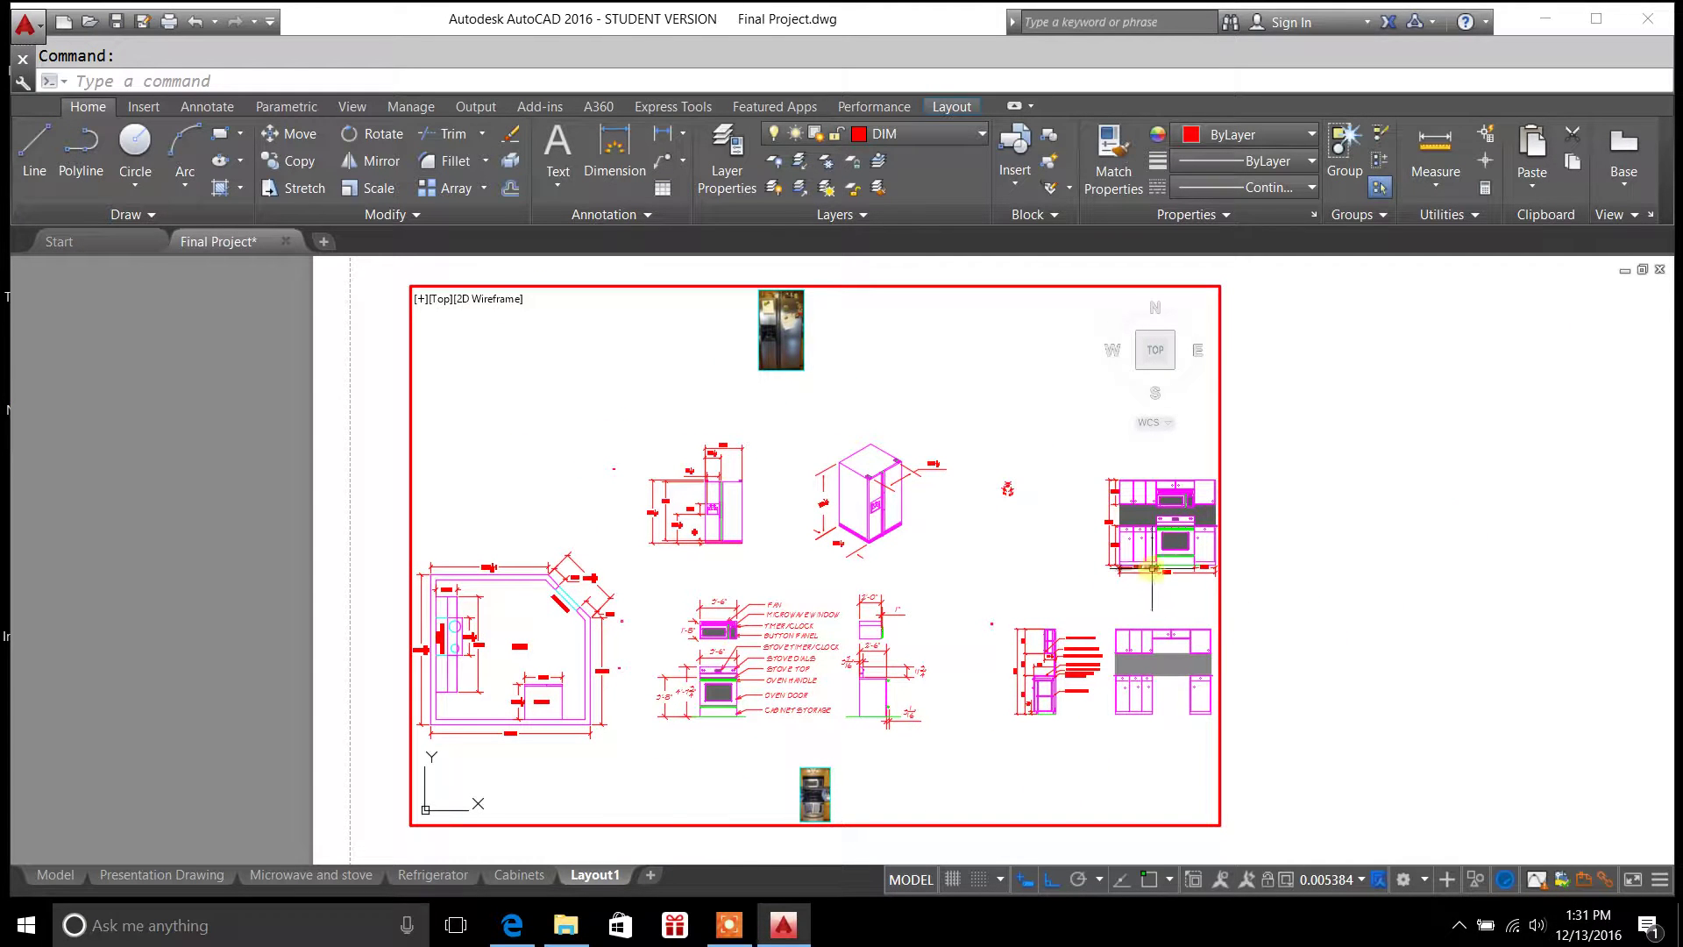
text(u)
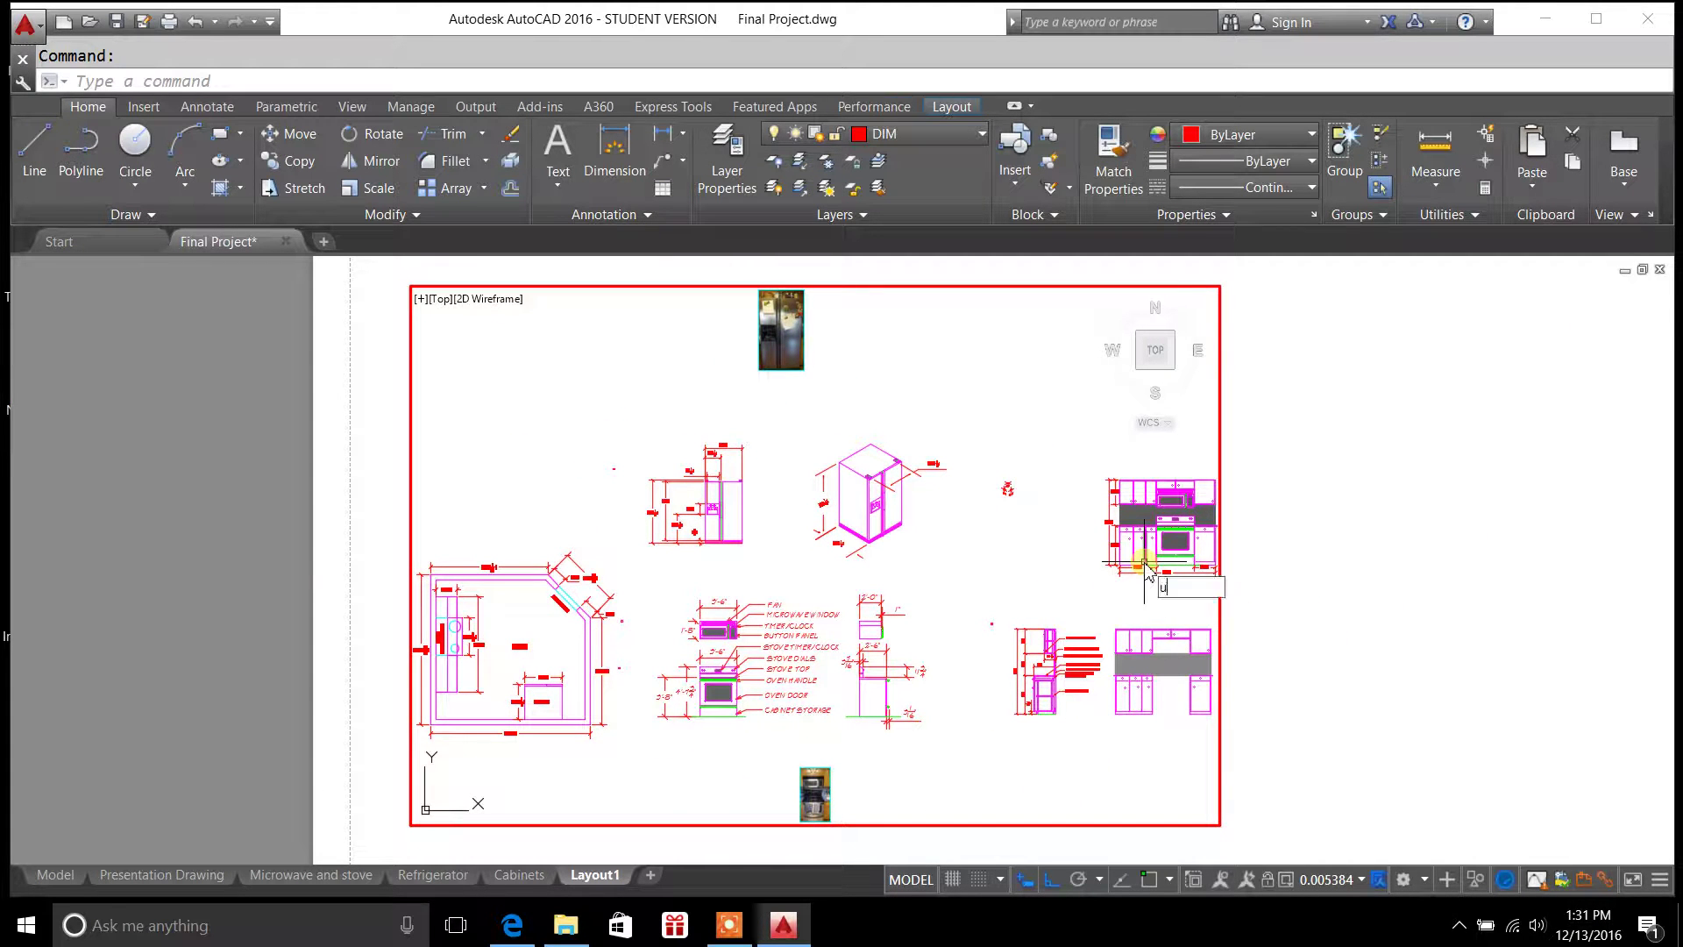
key(Return)
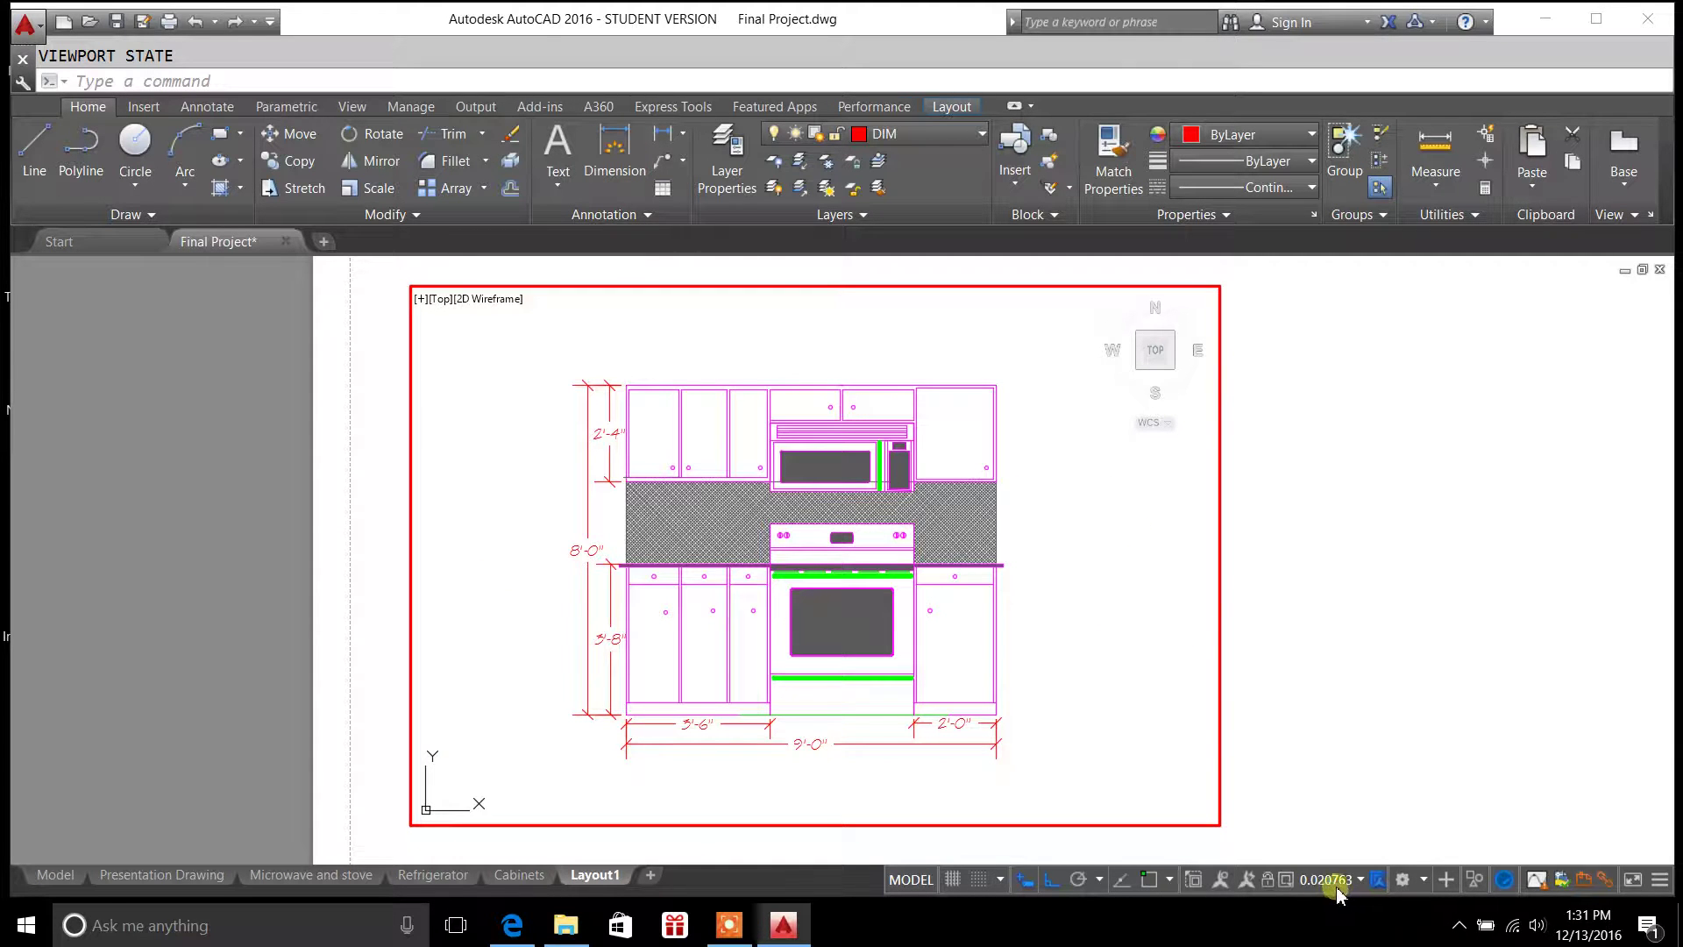
Set the viewport scale to 1/4" = 1'-0" and return to paper space
click(1363, 881)
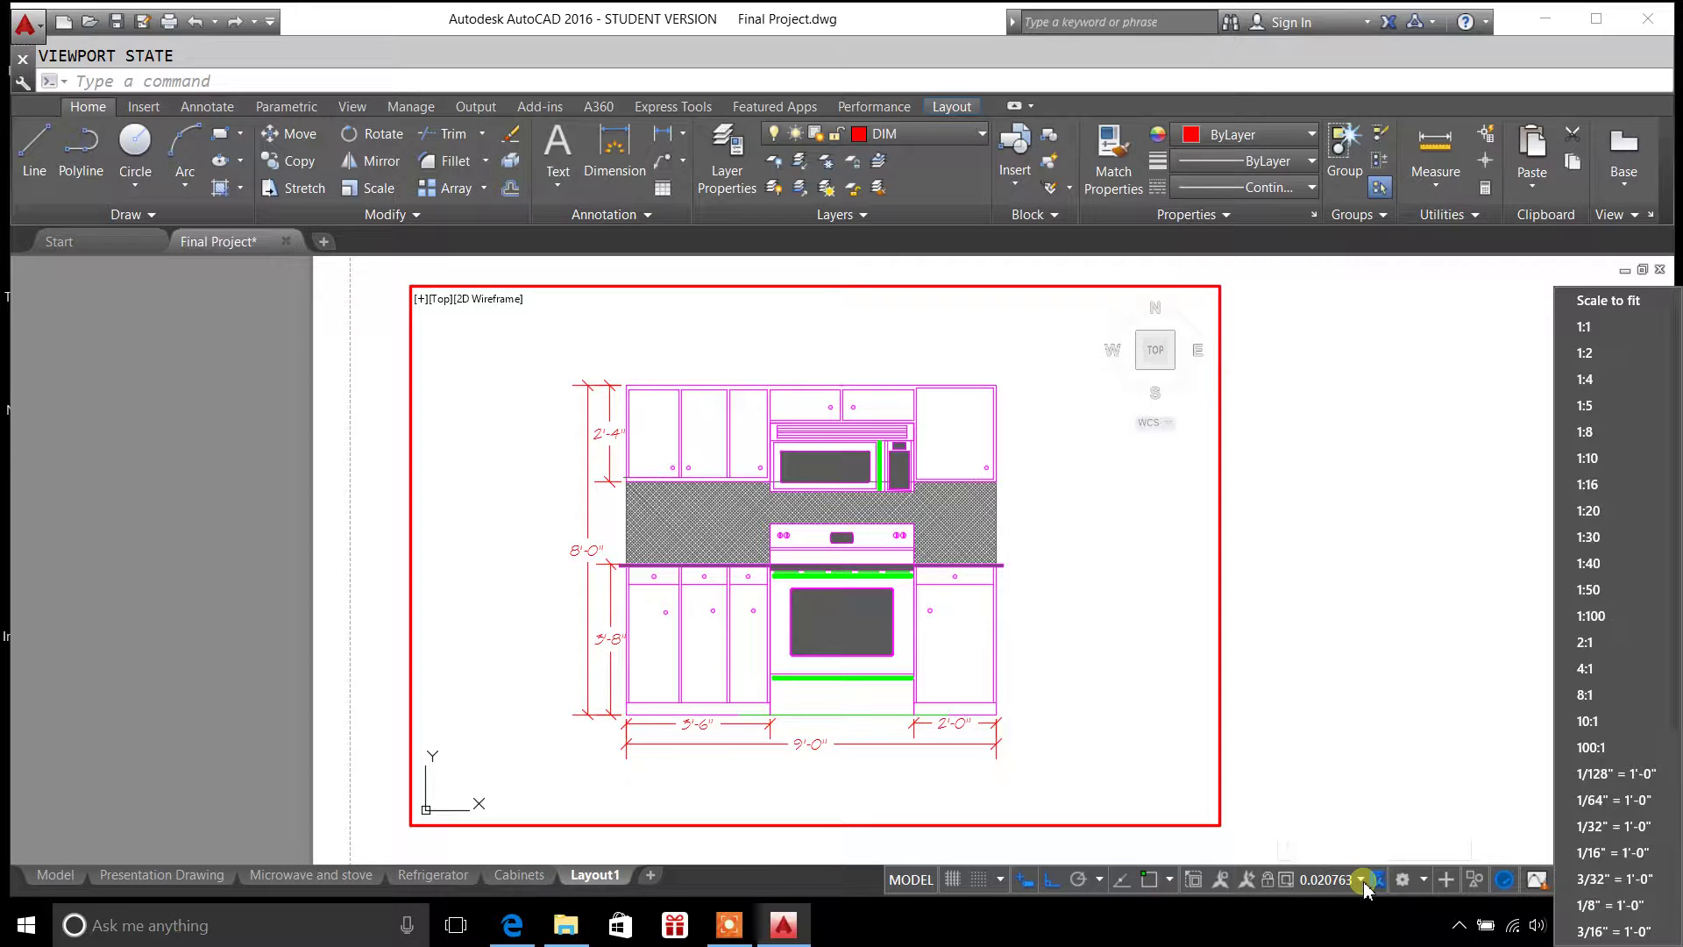
scroll(1626, 710, down, 1)
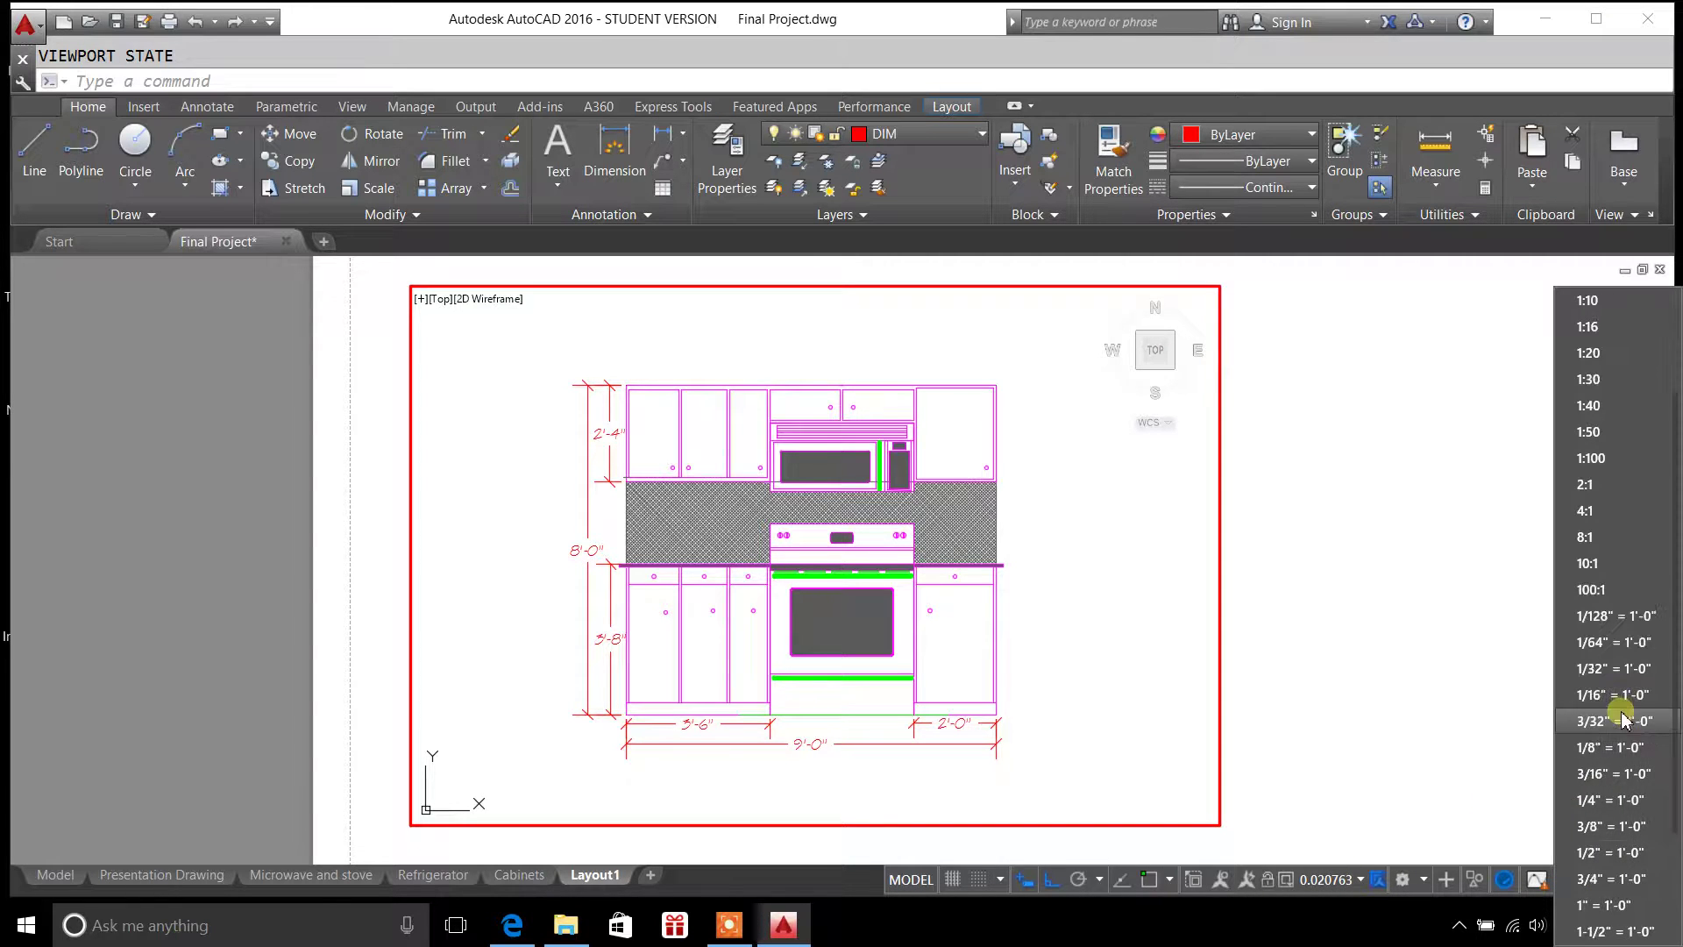
click(1608, 799)
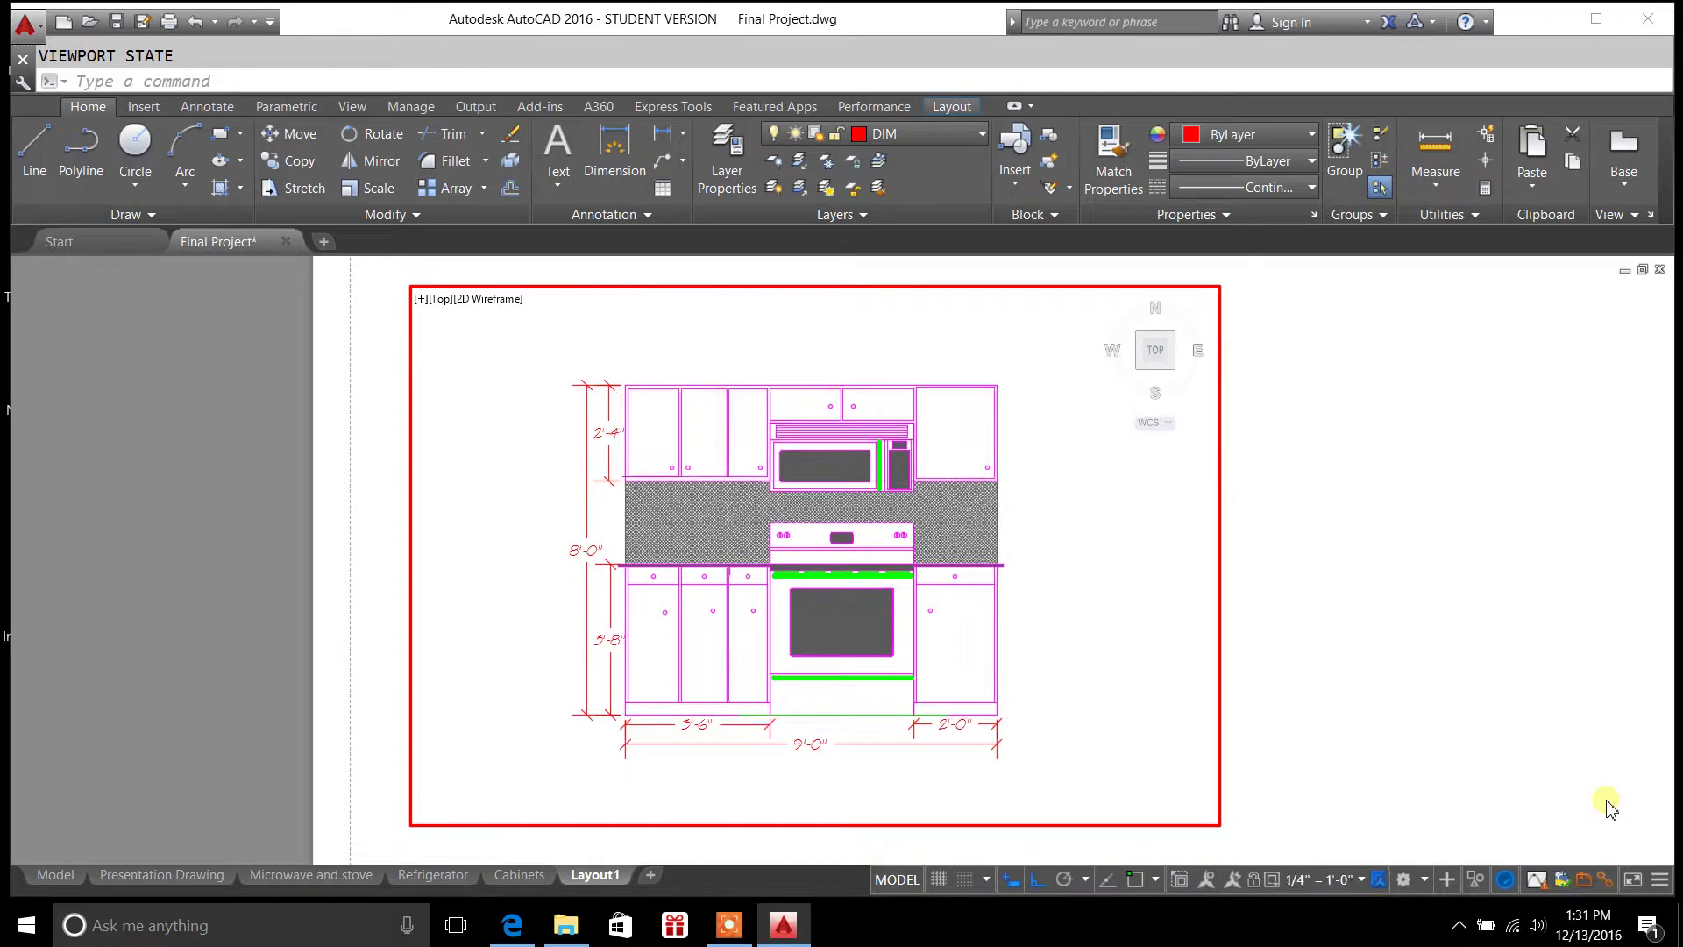
double_click(1285, 709)
scroll(1287, 686, down, 2)
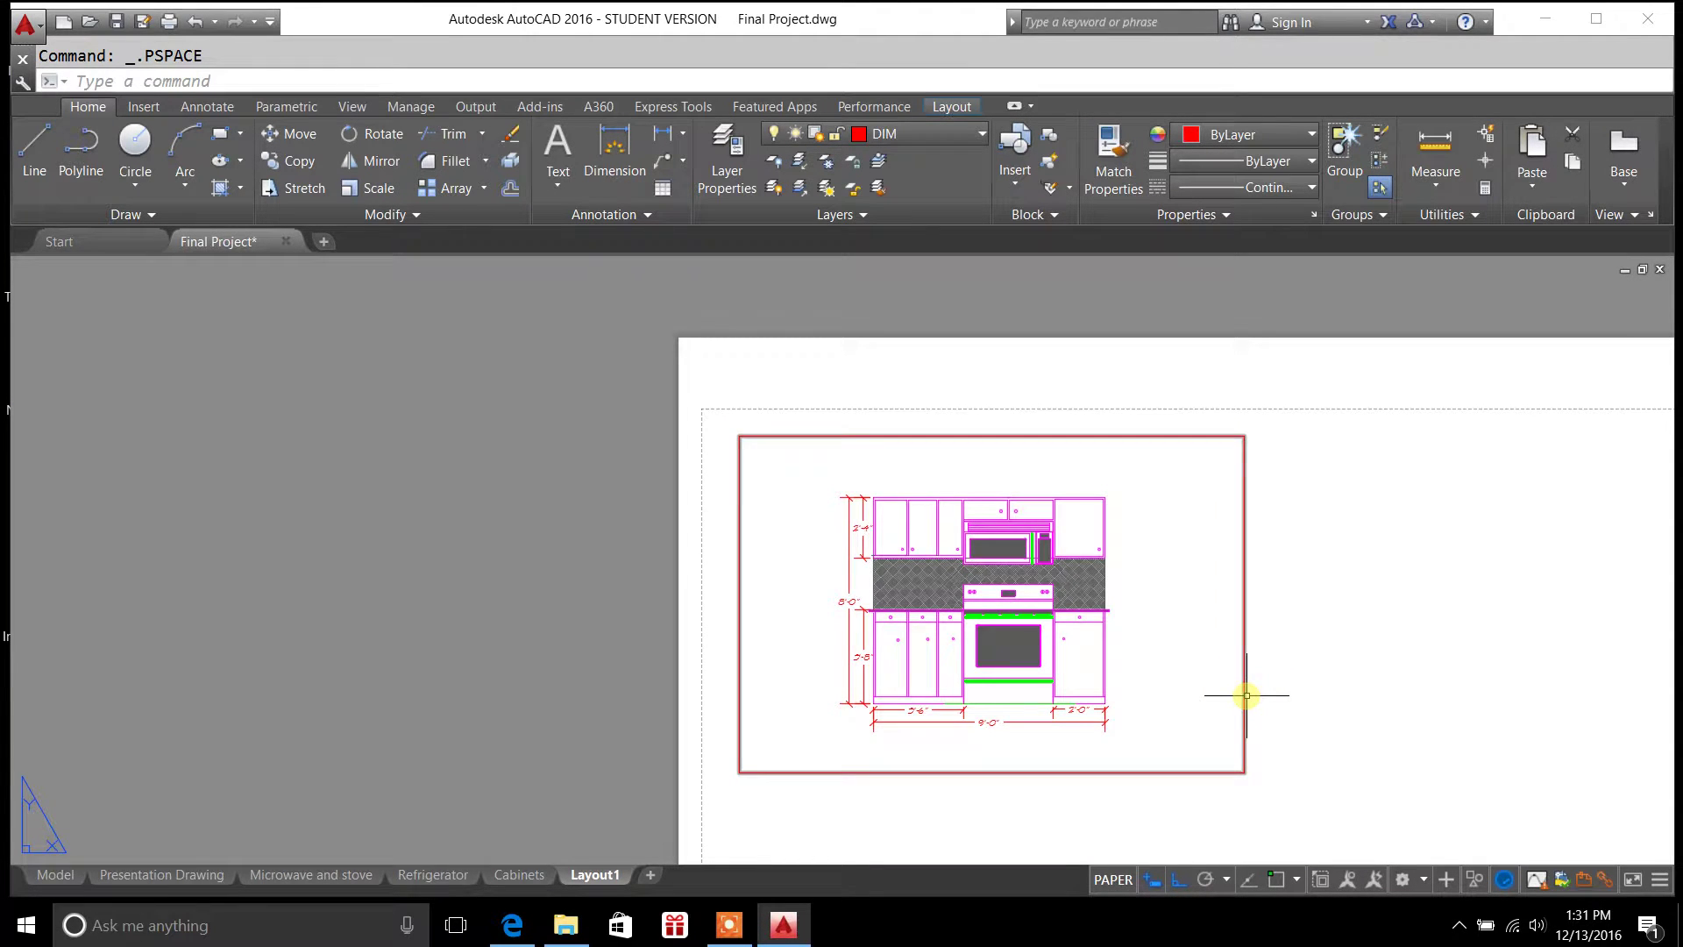
click(1245, 695)
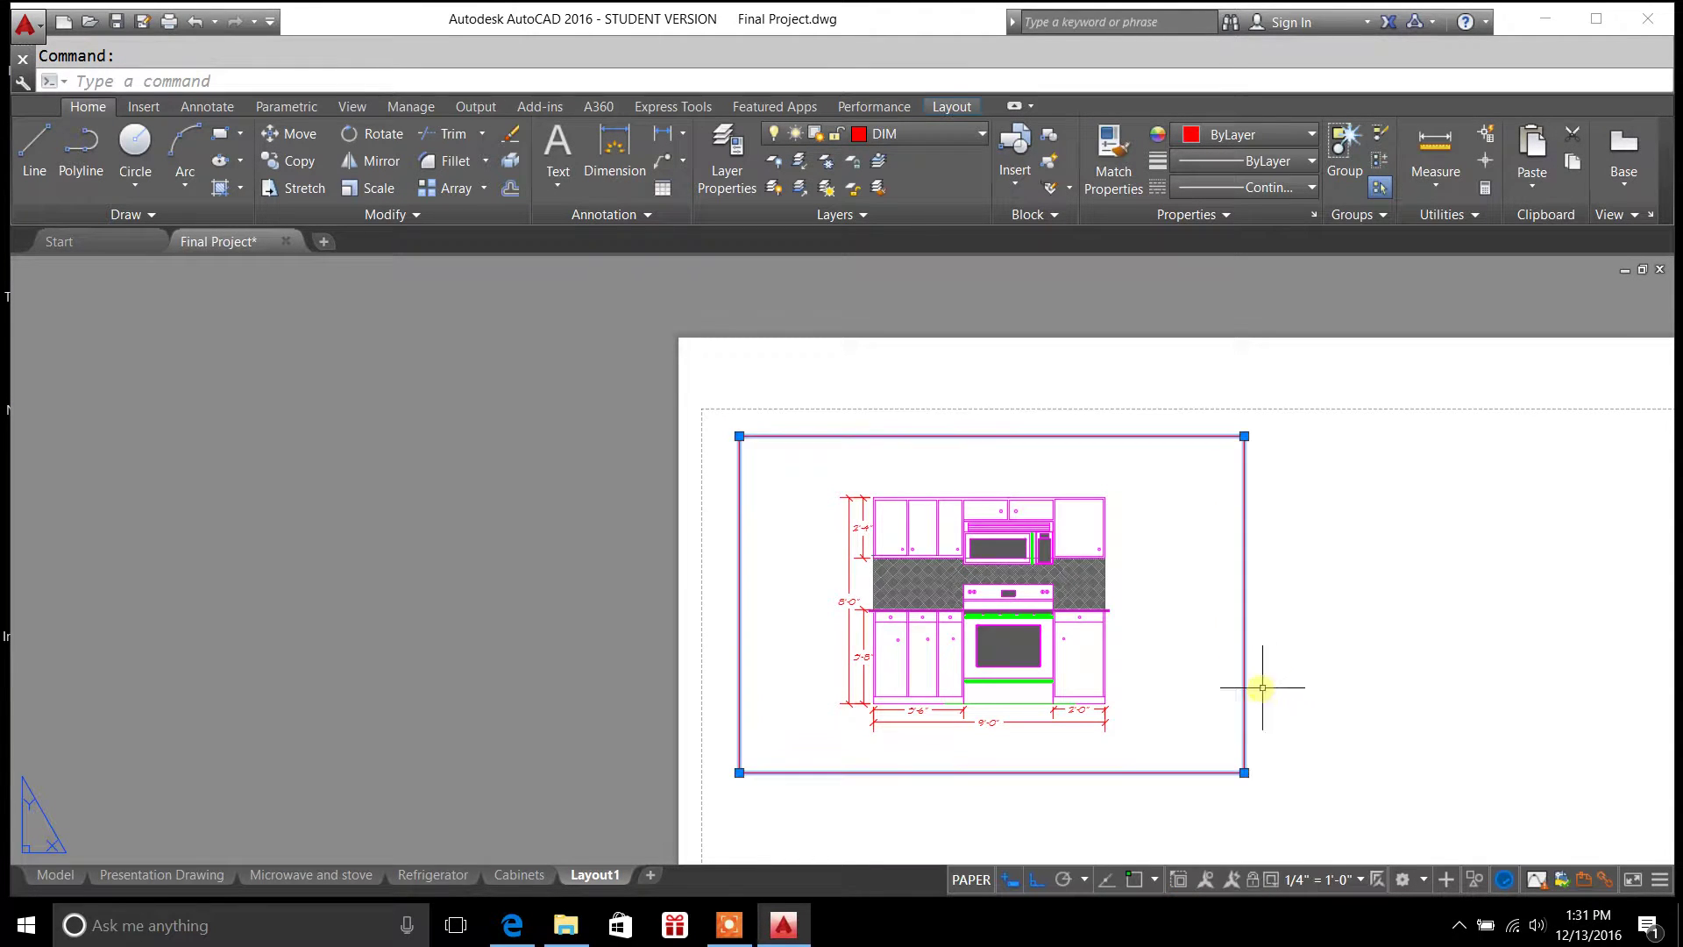
click(997, 880)
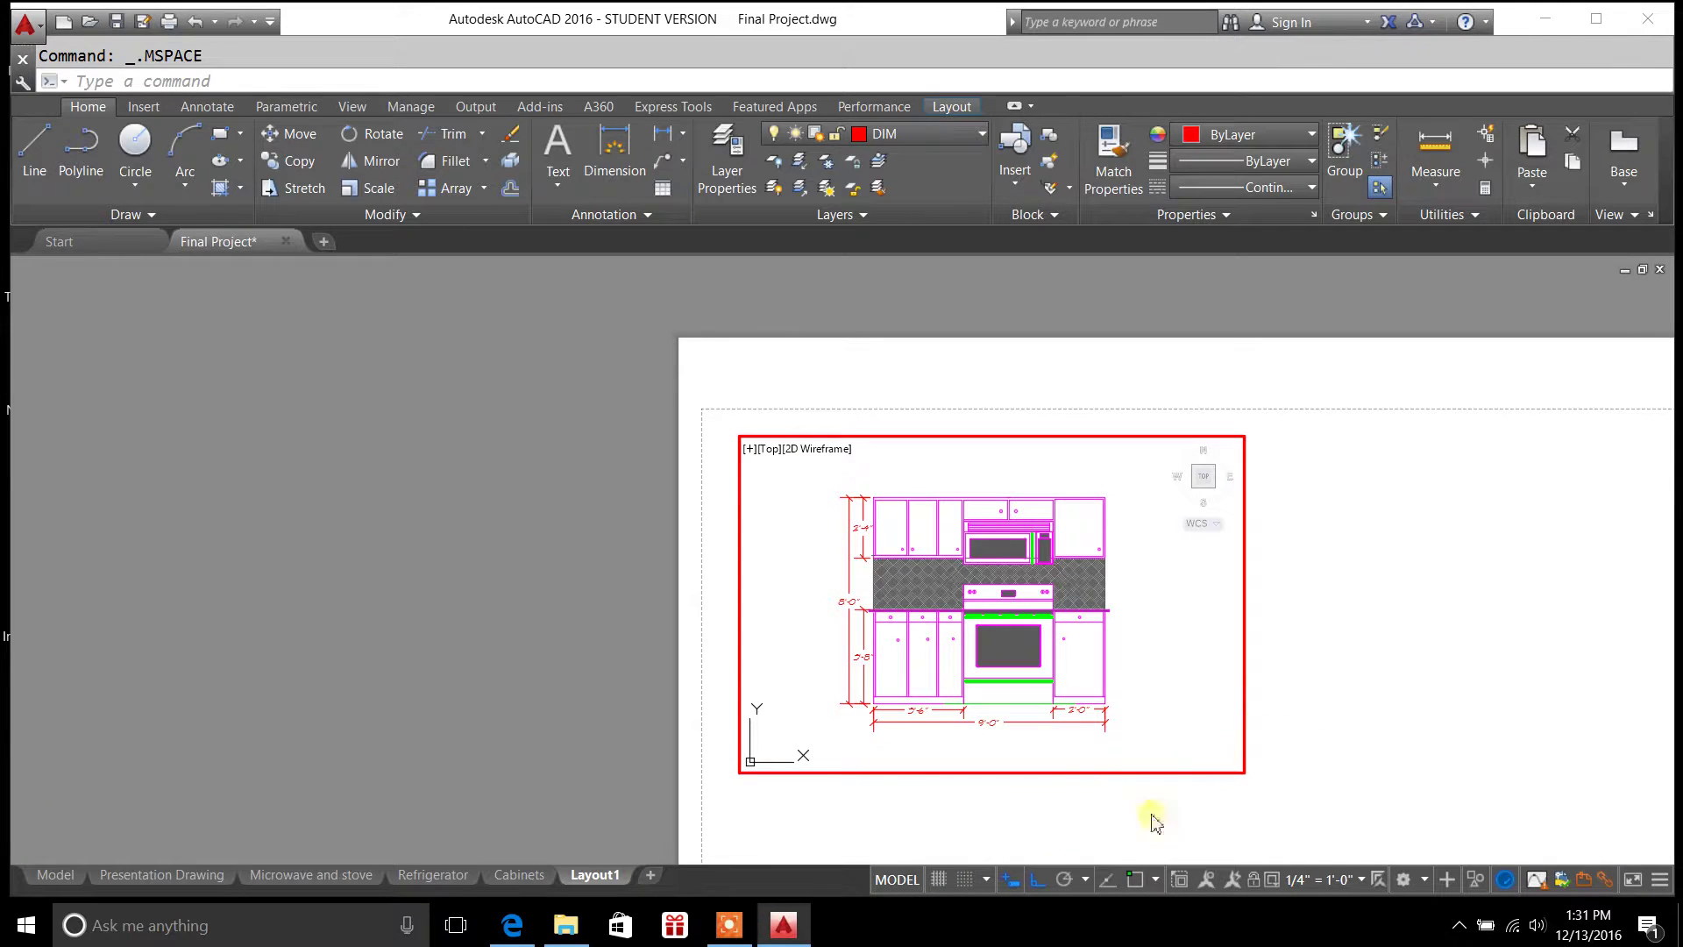
double_click(1369, 645)
middle_drag(1424, 676, 1128, 500)
scroll(1233, 549, down, 2)
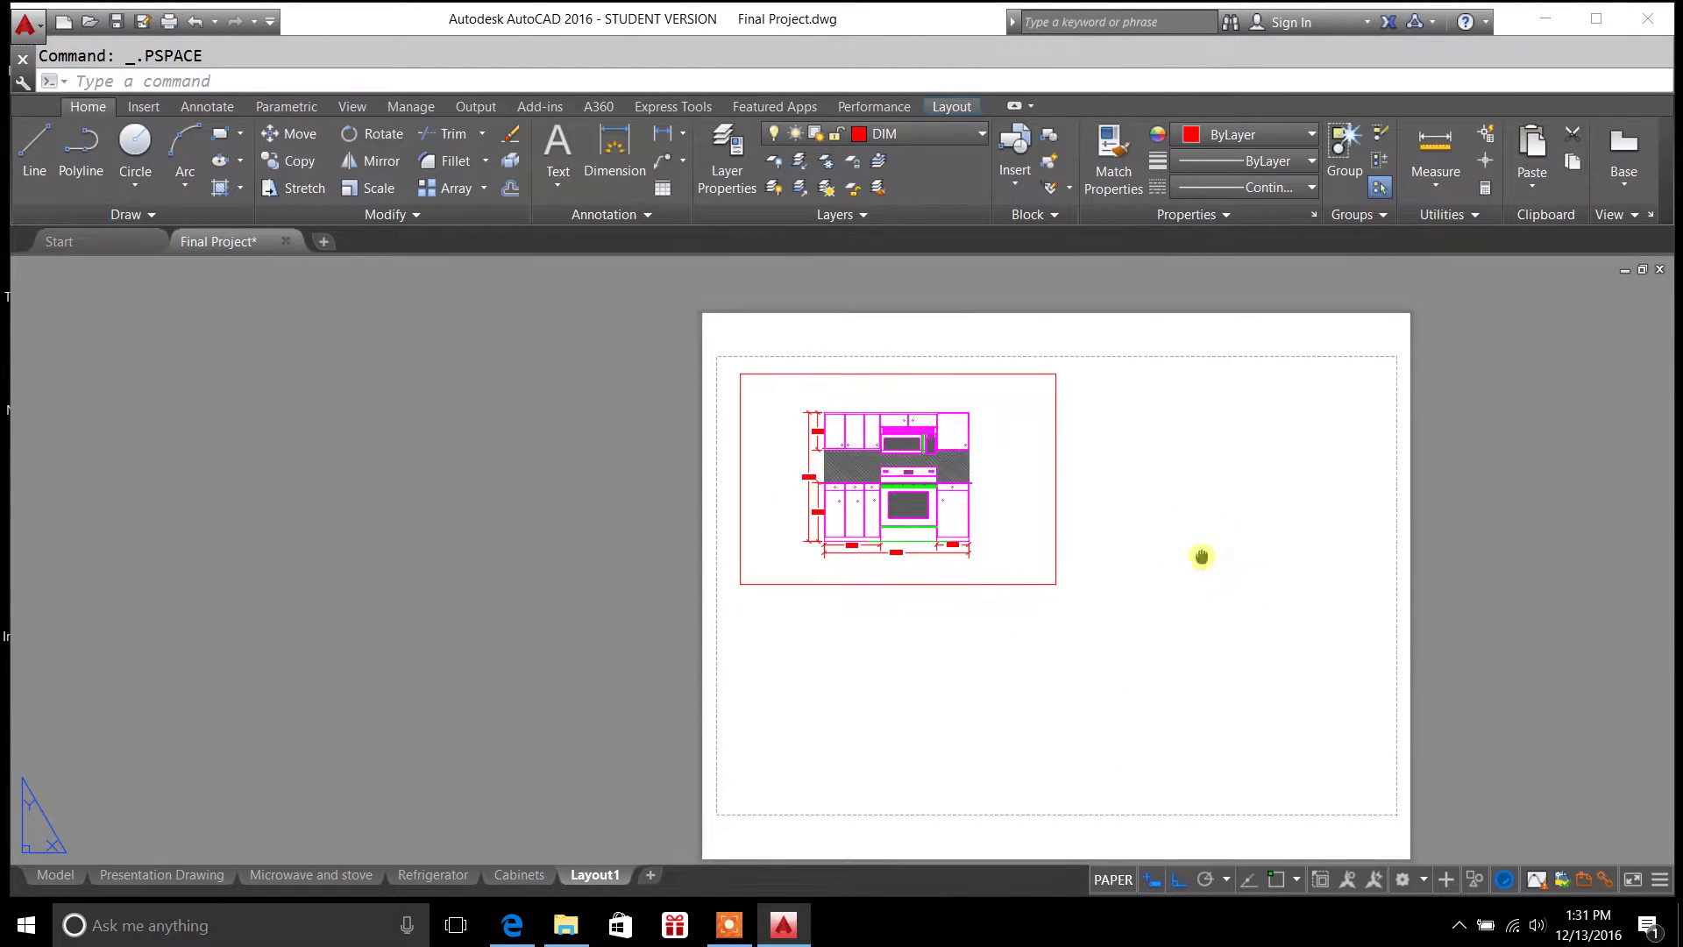
middle_drag(1201, 557, 1059, 552)
scroll(937, 523, up, 5)
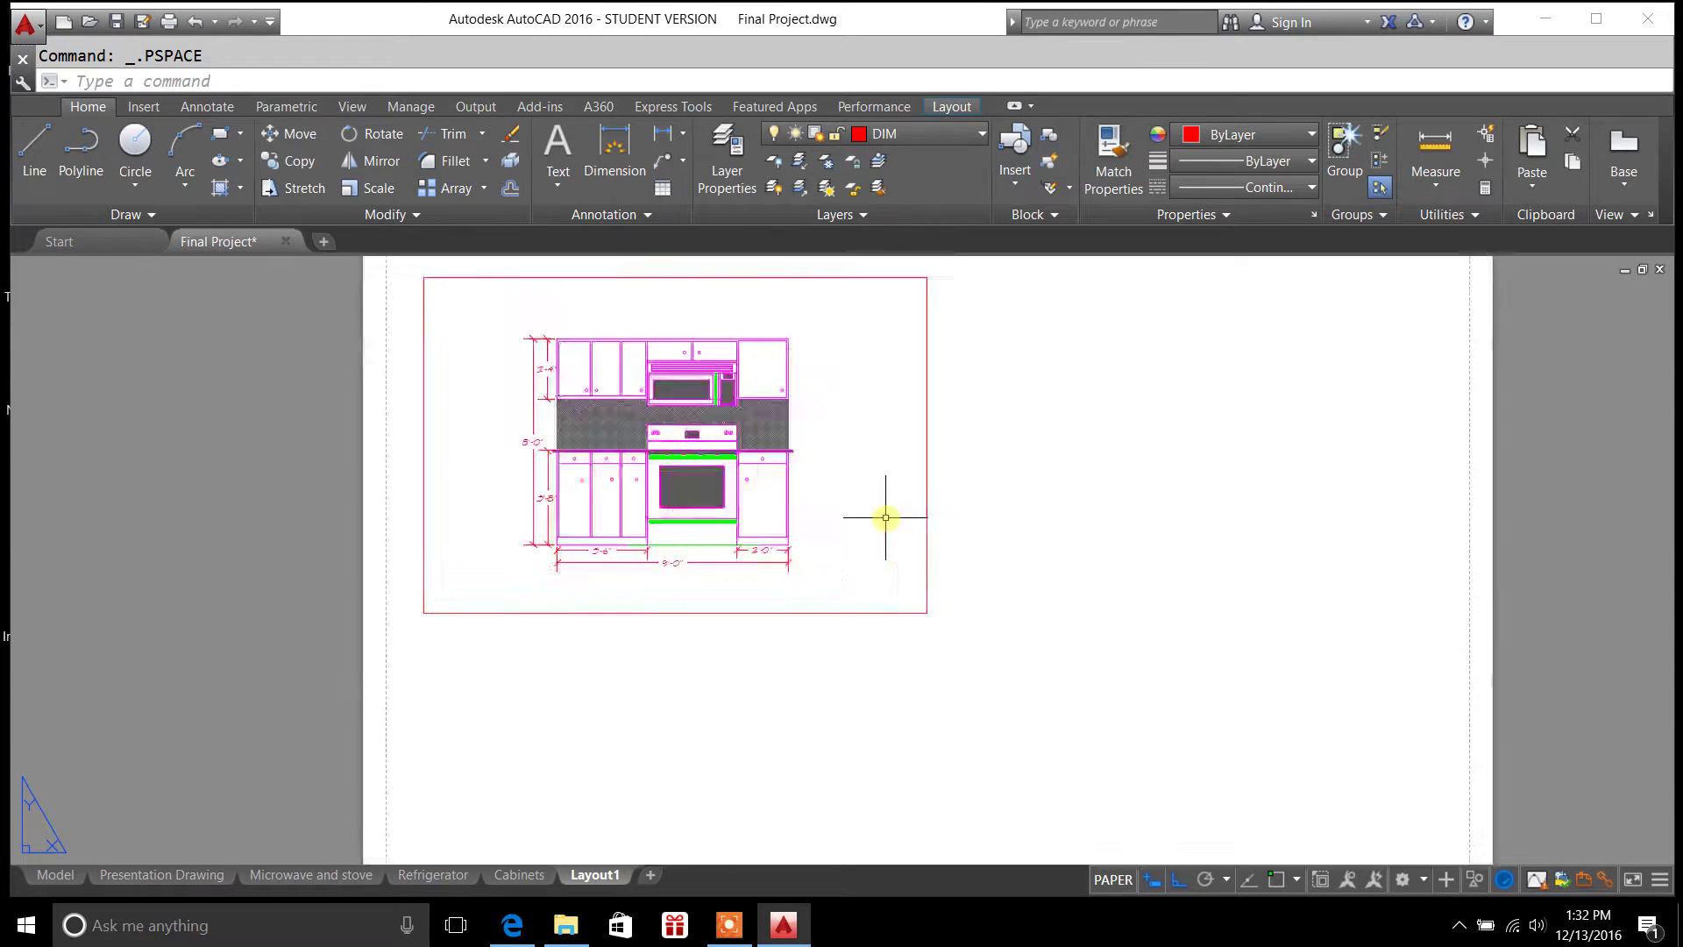
scroll(886, 514, down, 2)
middle_drag(986, 510, 1224, 646)
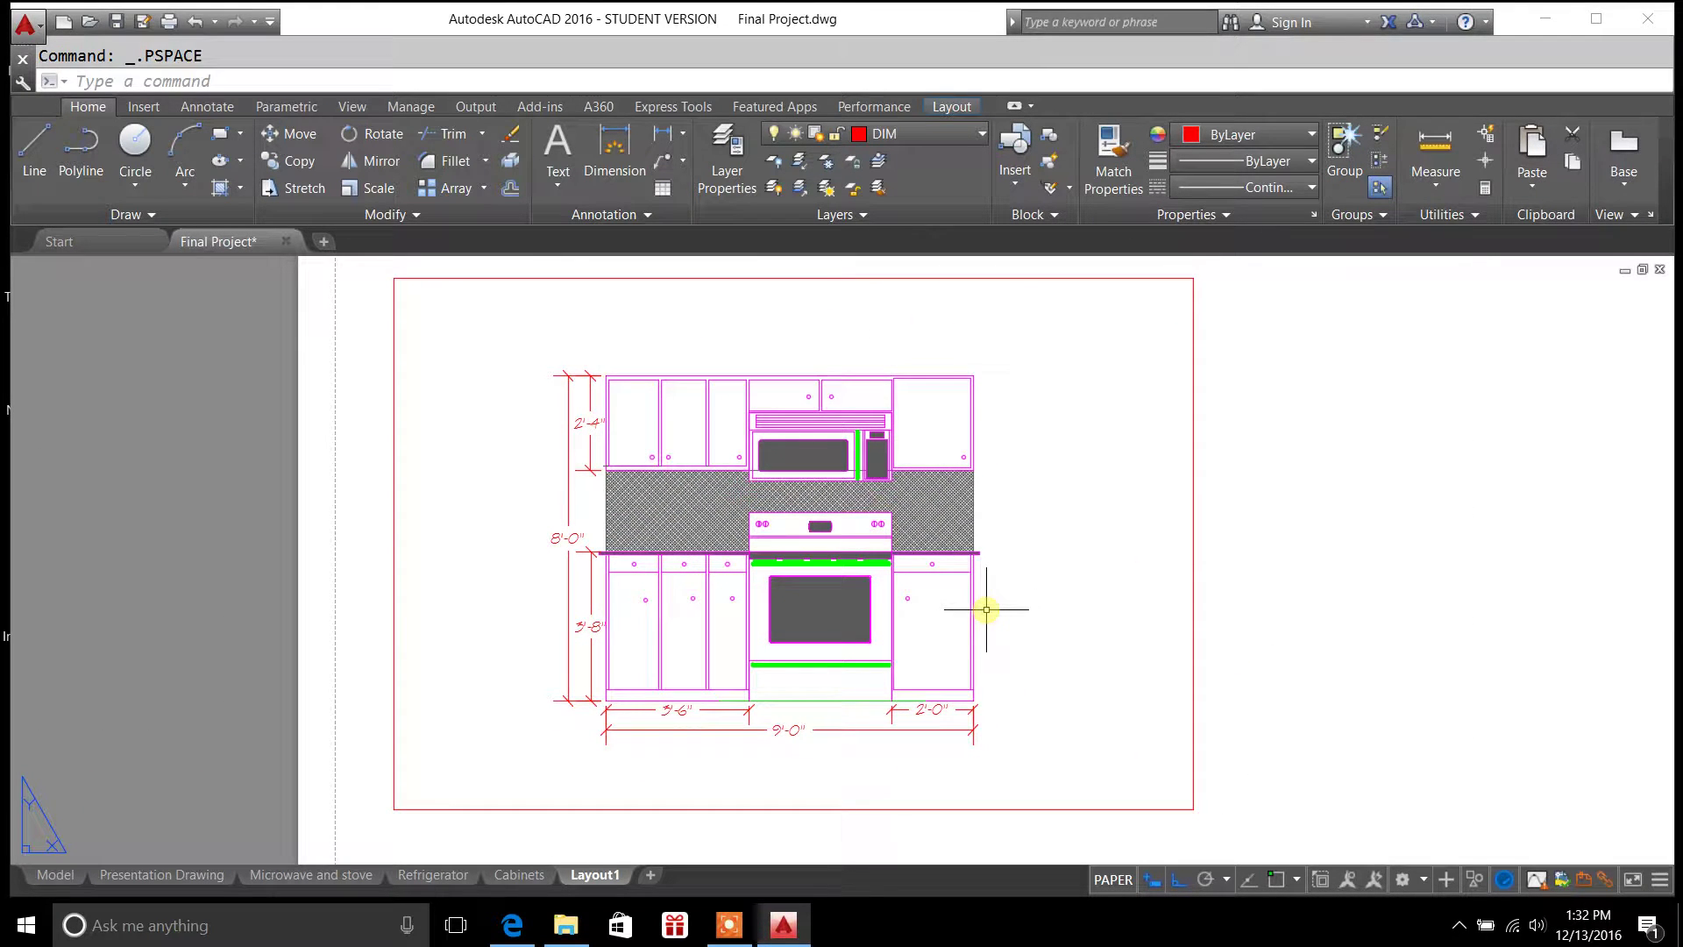
scroll(1259, 594, down, 2)
Draw a second viewport to the right of the elevation viewport and select it
middle_drag(1297, 602, 866, 579)
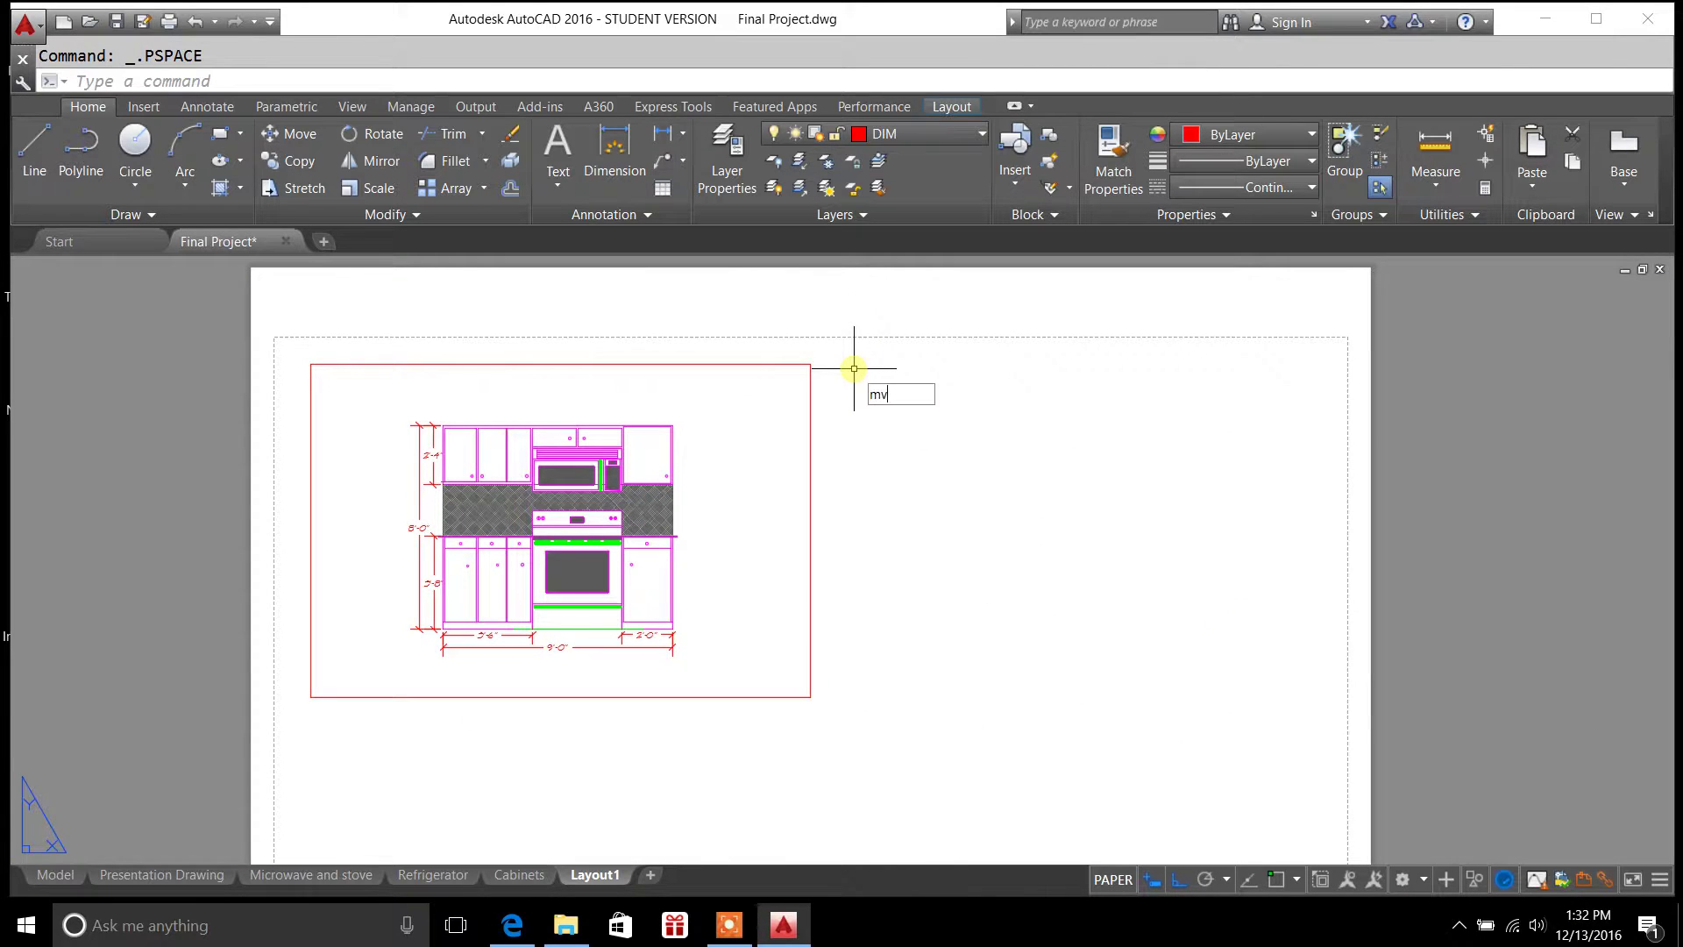
text(w)
key(Return)
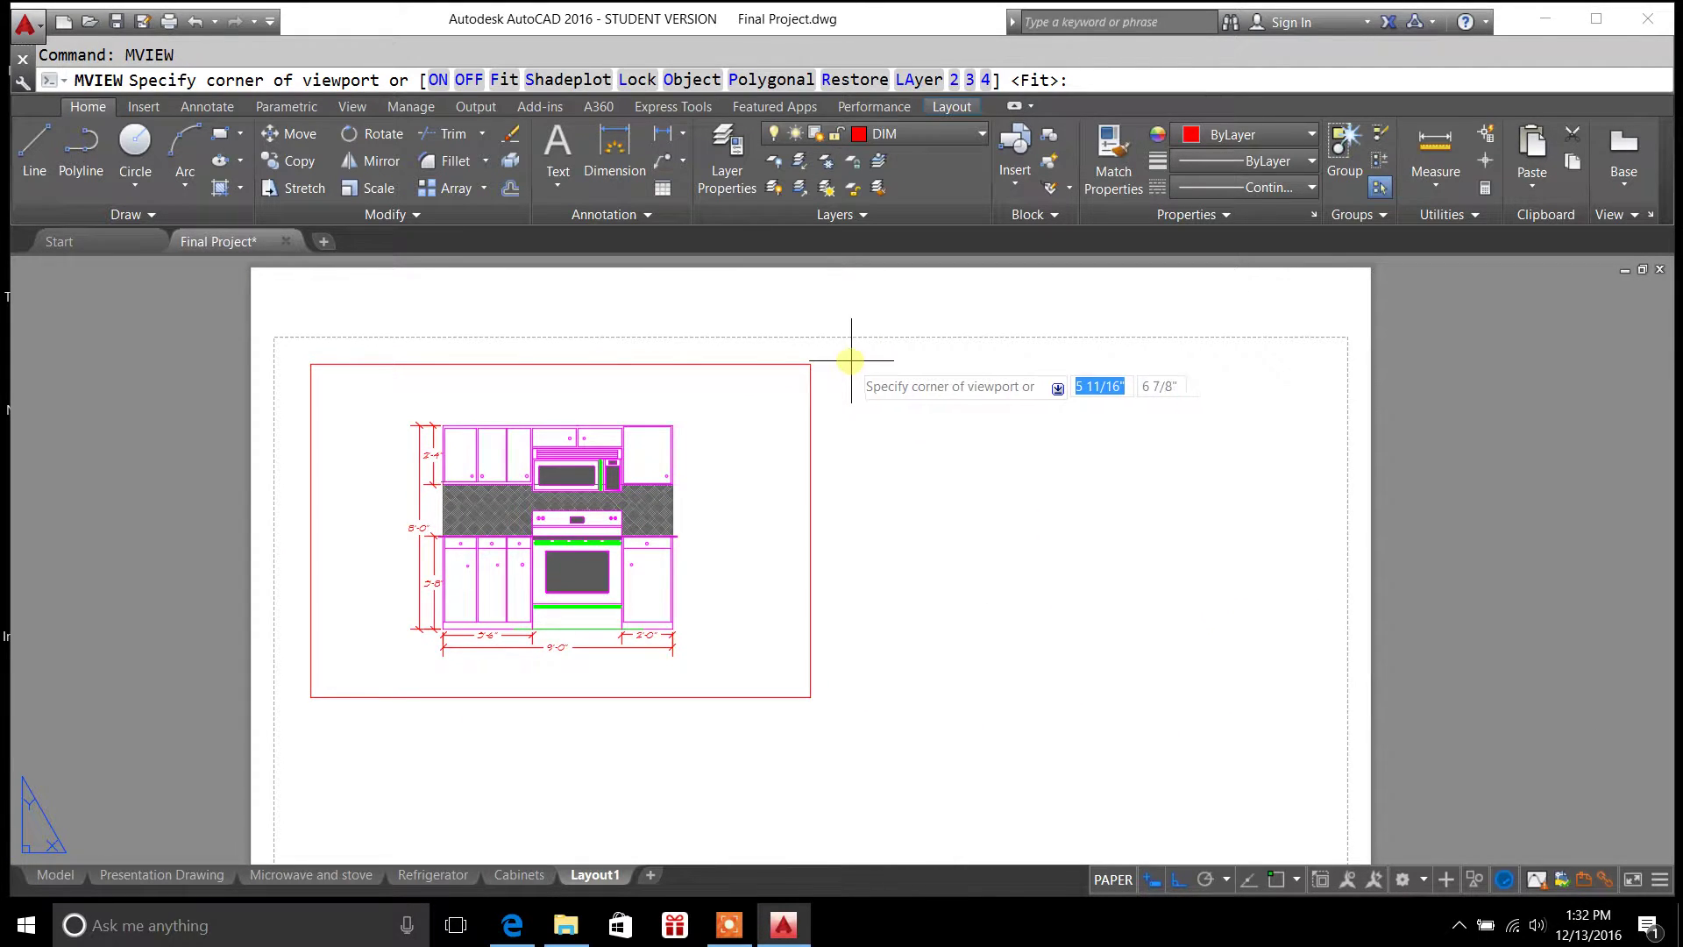
click(845, 364)
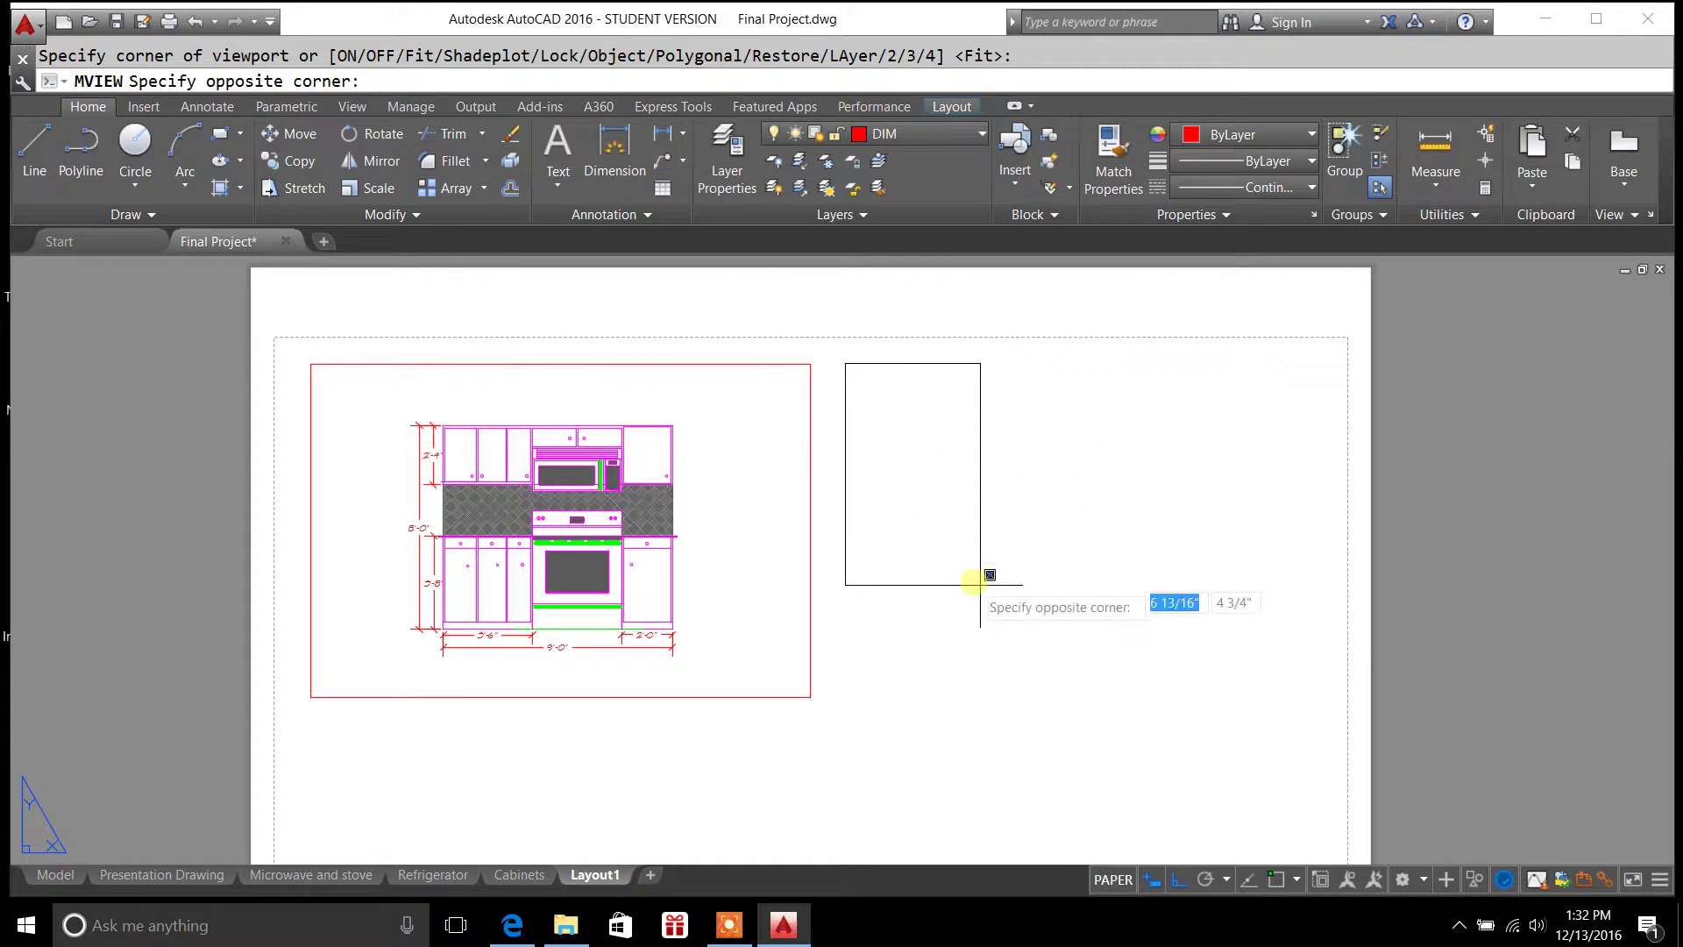
click(1182, 616)
scroll(1099, 471, up, 4)
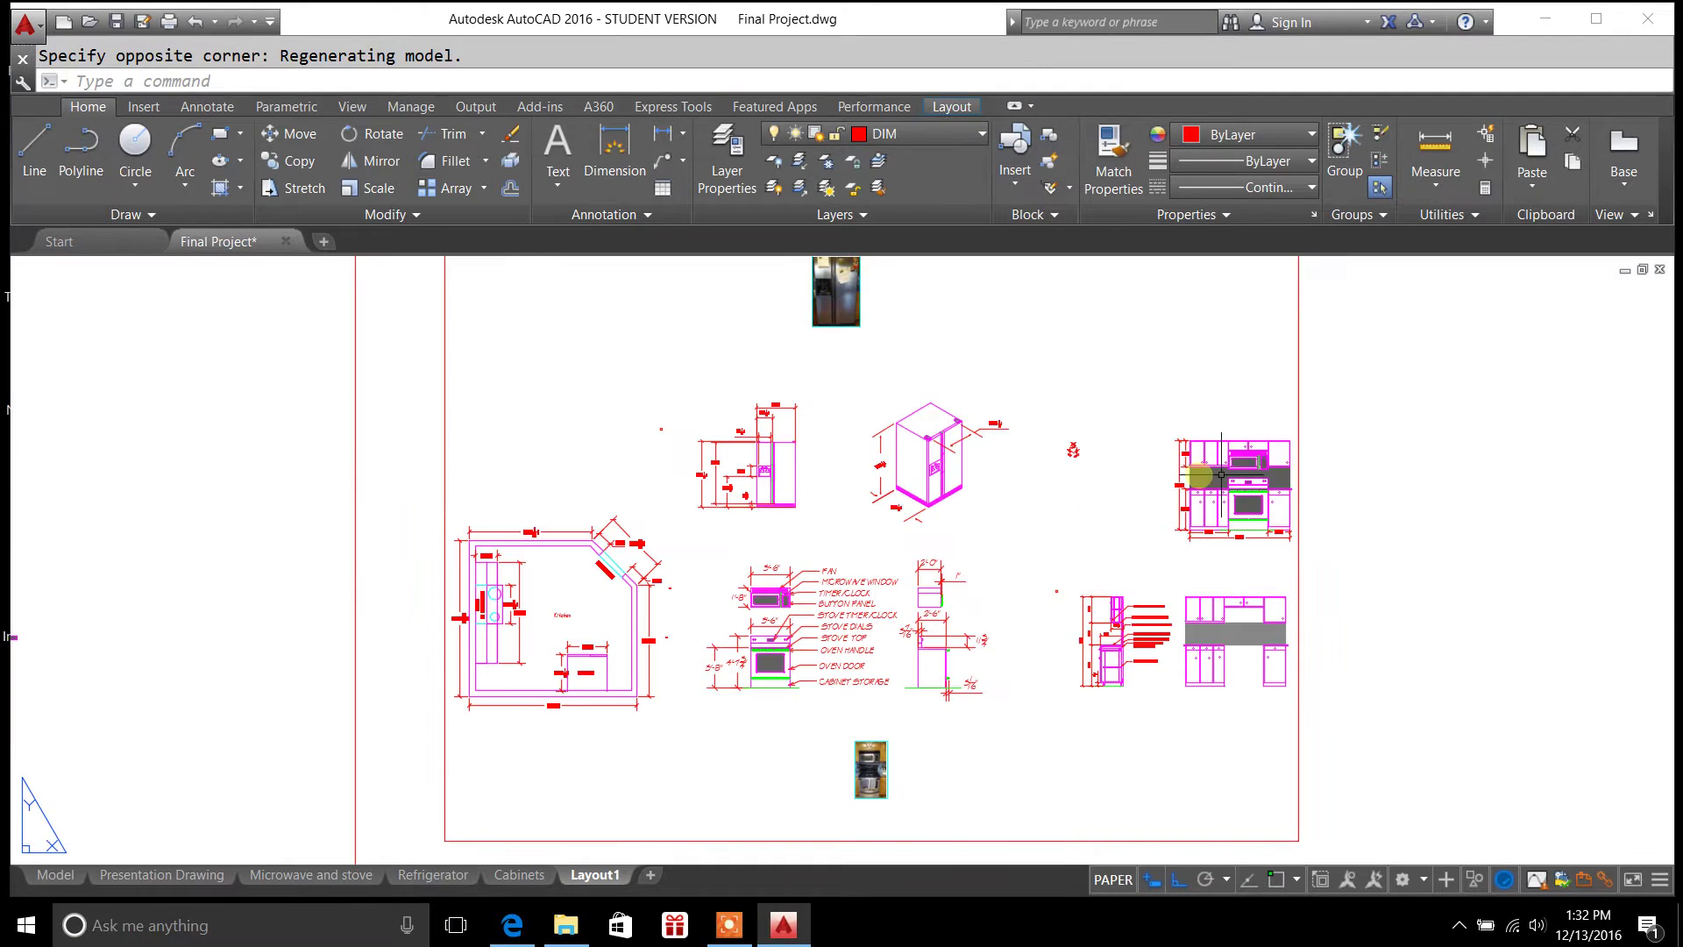
click(1298, 389)
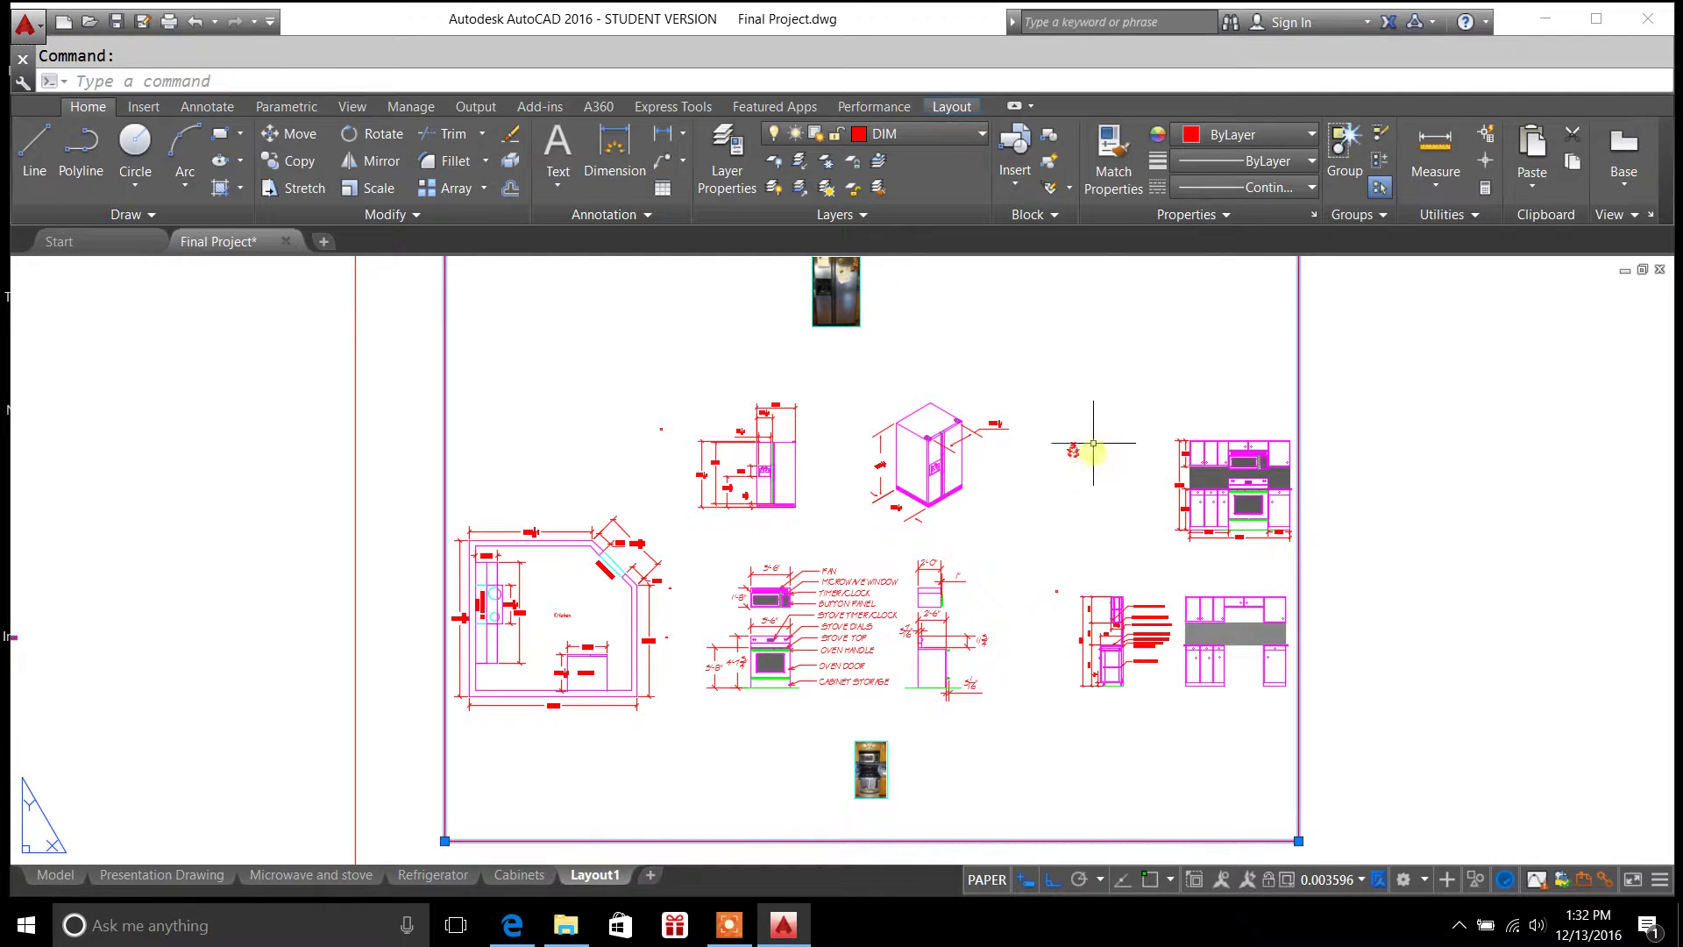
Frame the TOP/LEFT/RIGHT orientation markers inside the new viewport
click(993, 886)
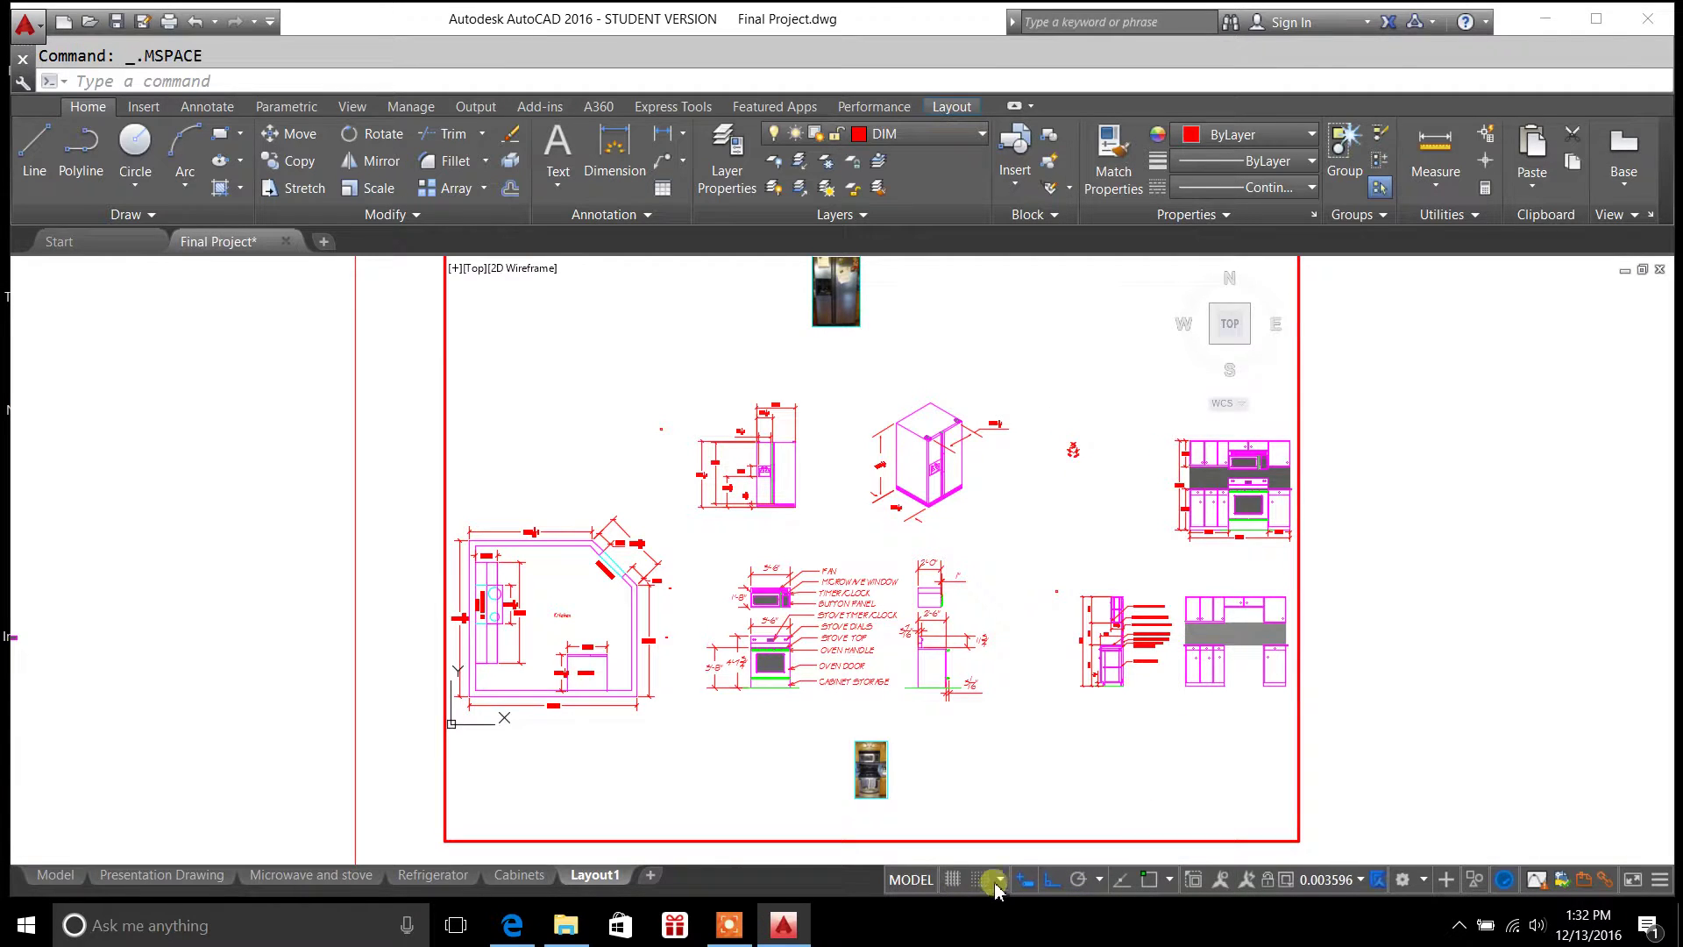
scroll(1092, 486, up, 5)
middle_drag(1000, 435, 999, 669)
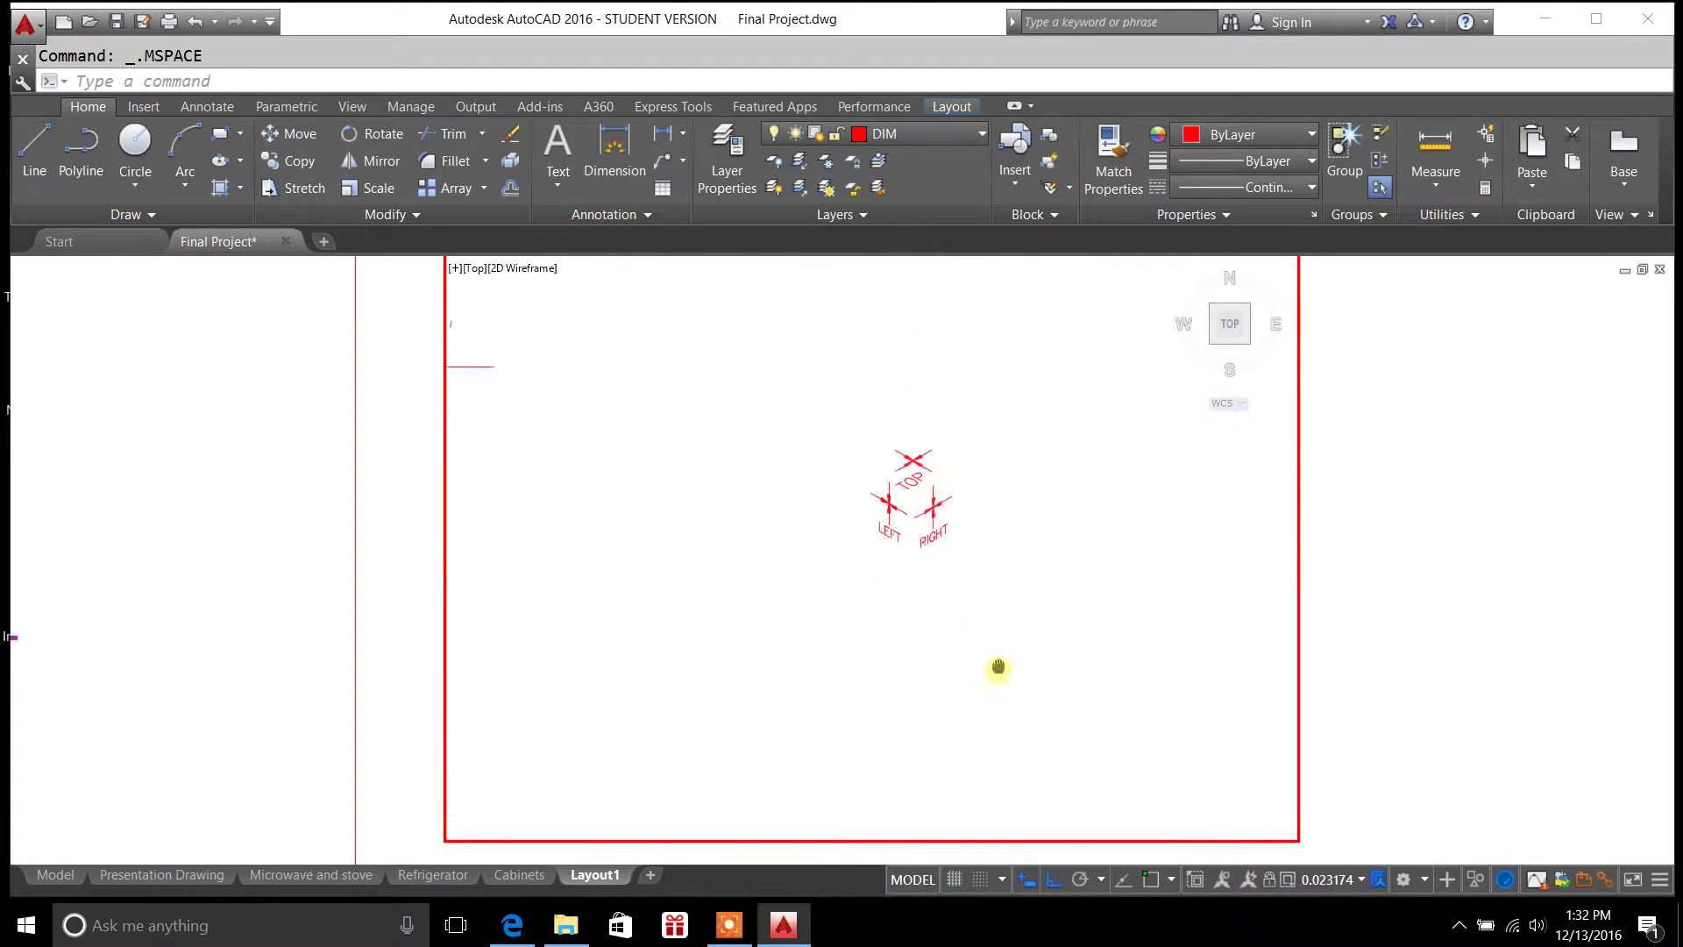
scroll(913, 658, up, 6)
middle_drag(965, 549, 939, 735)
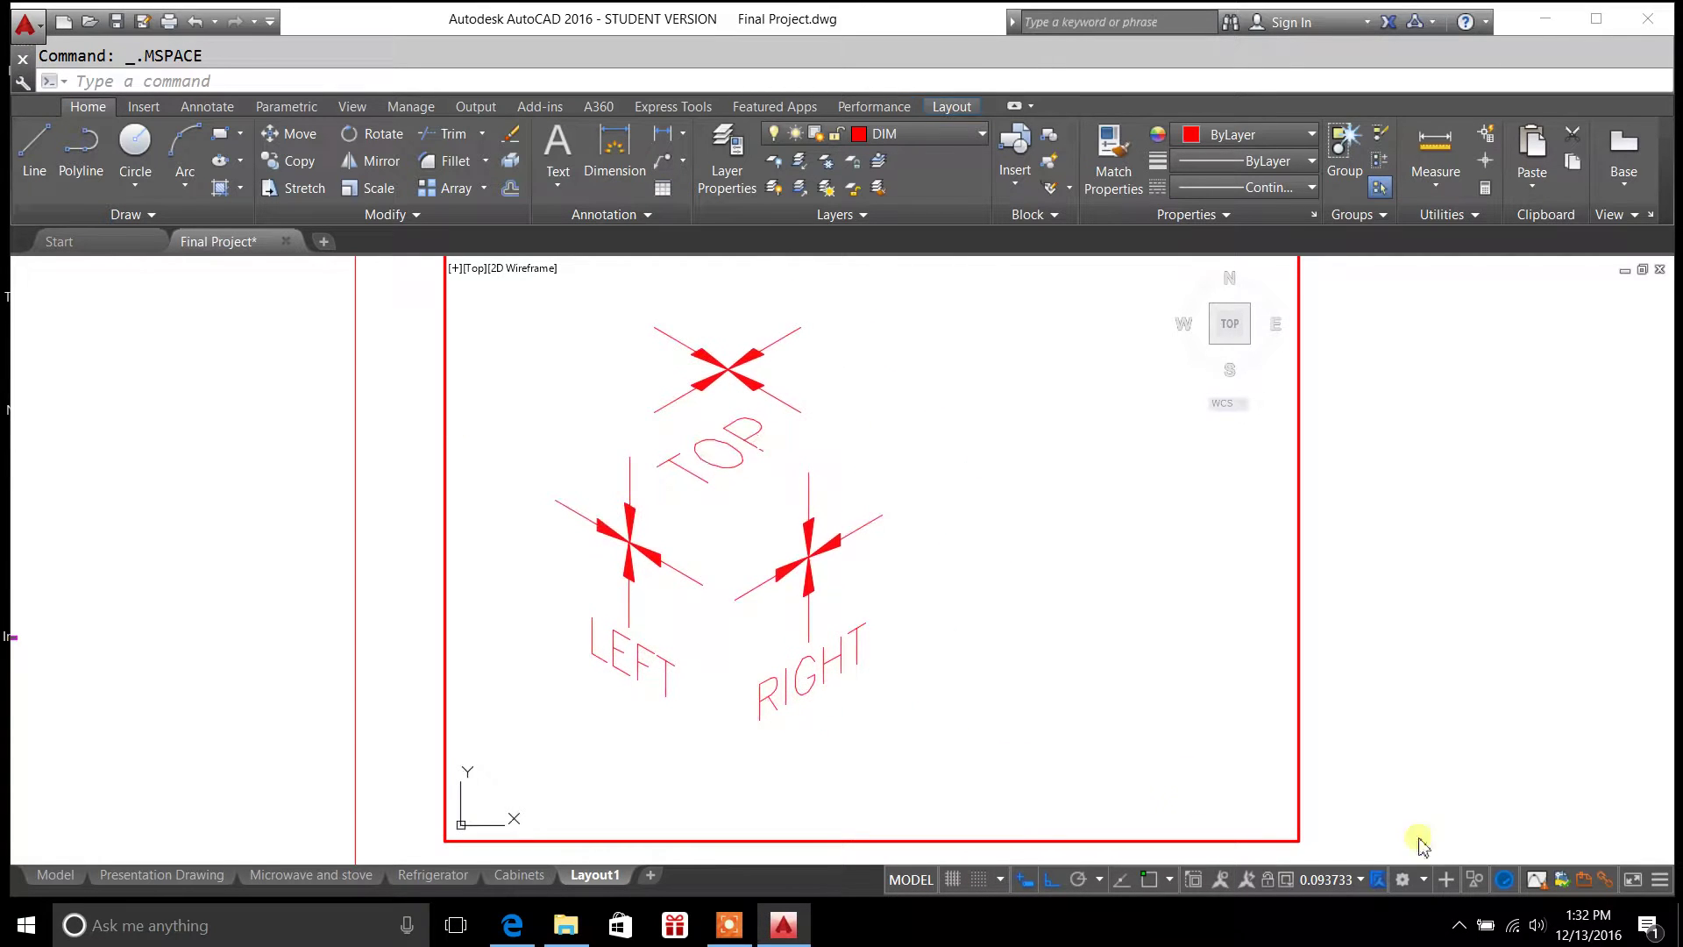
Set the annotation scale to 6" = 1'-0", then 1" = 1'-0", and return to paper space
click(1360, 880)
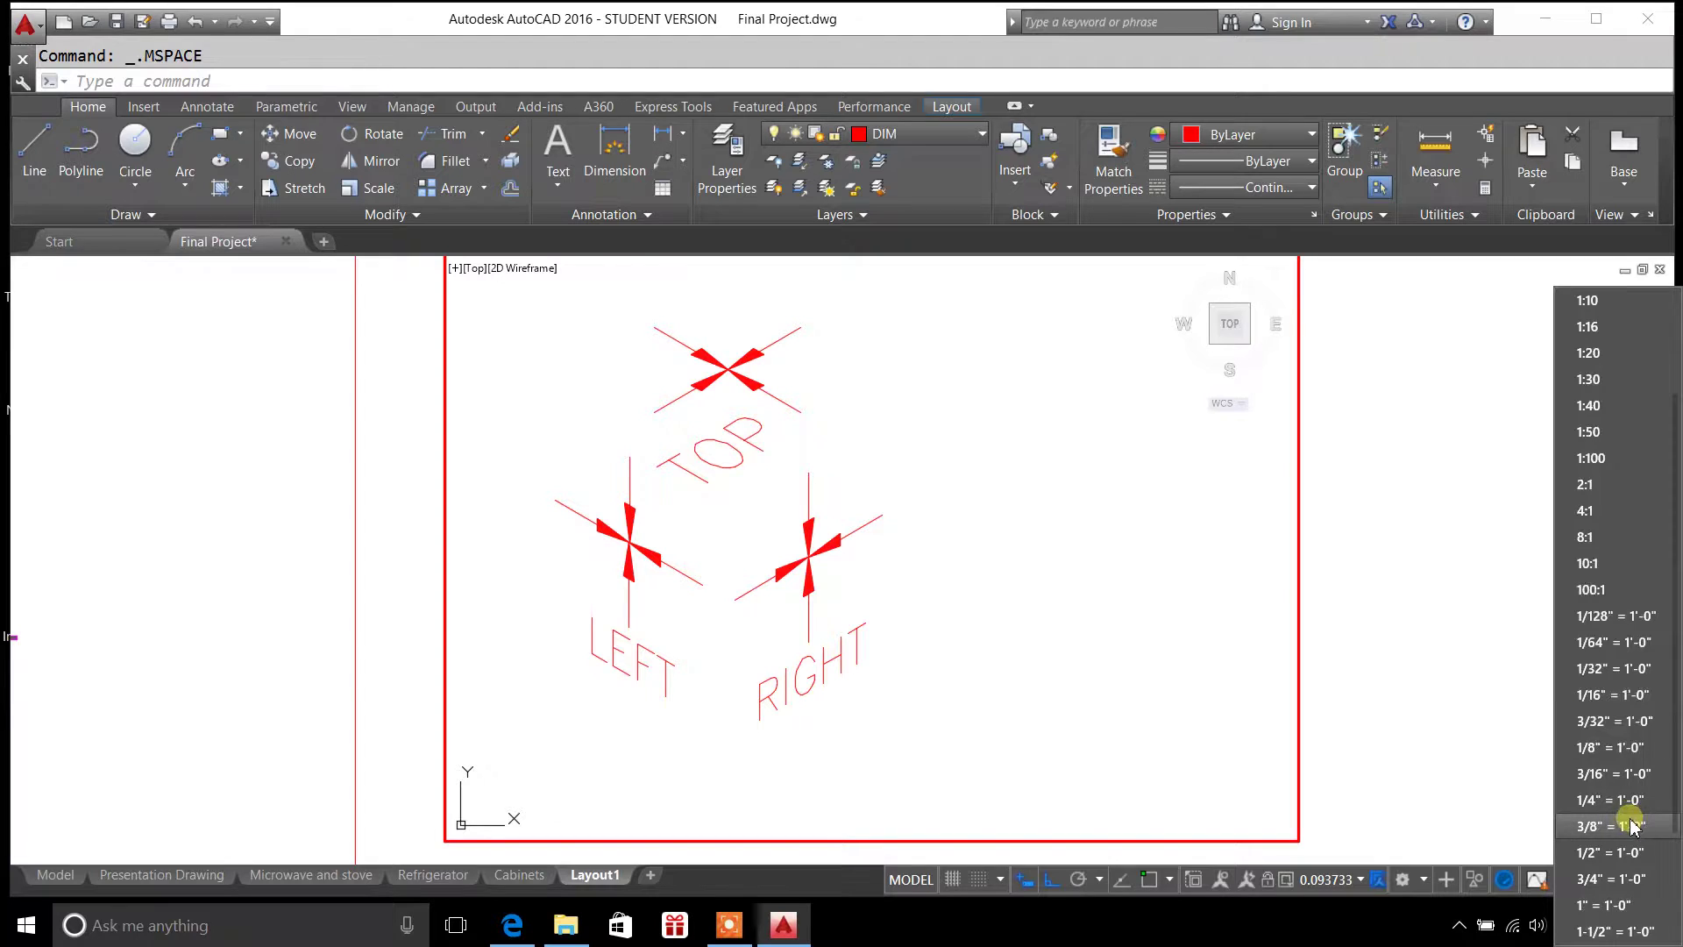
scroll(1640, 829, down, 4)
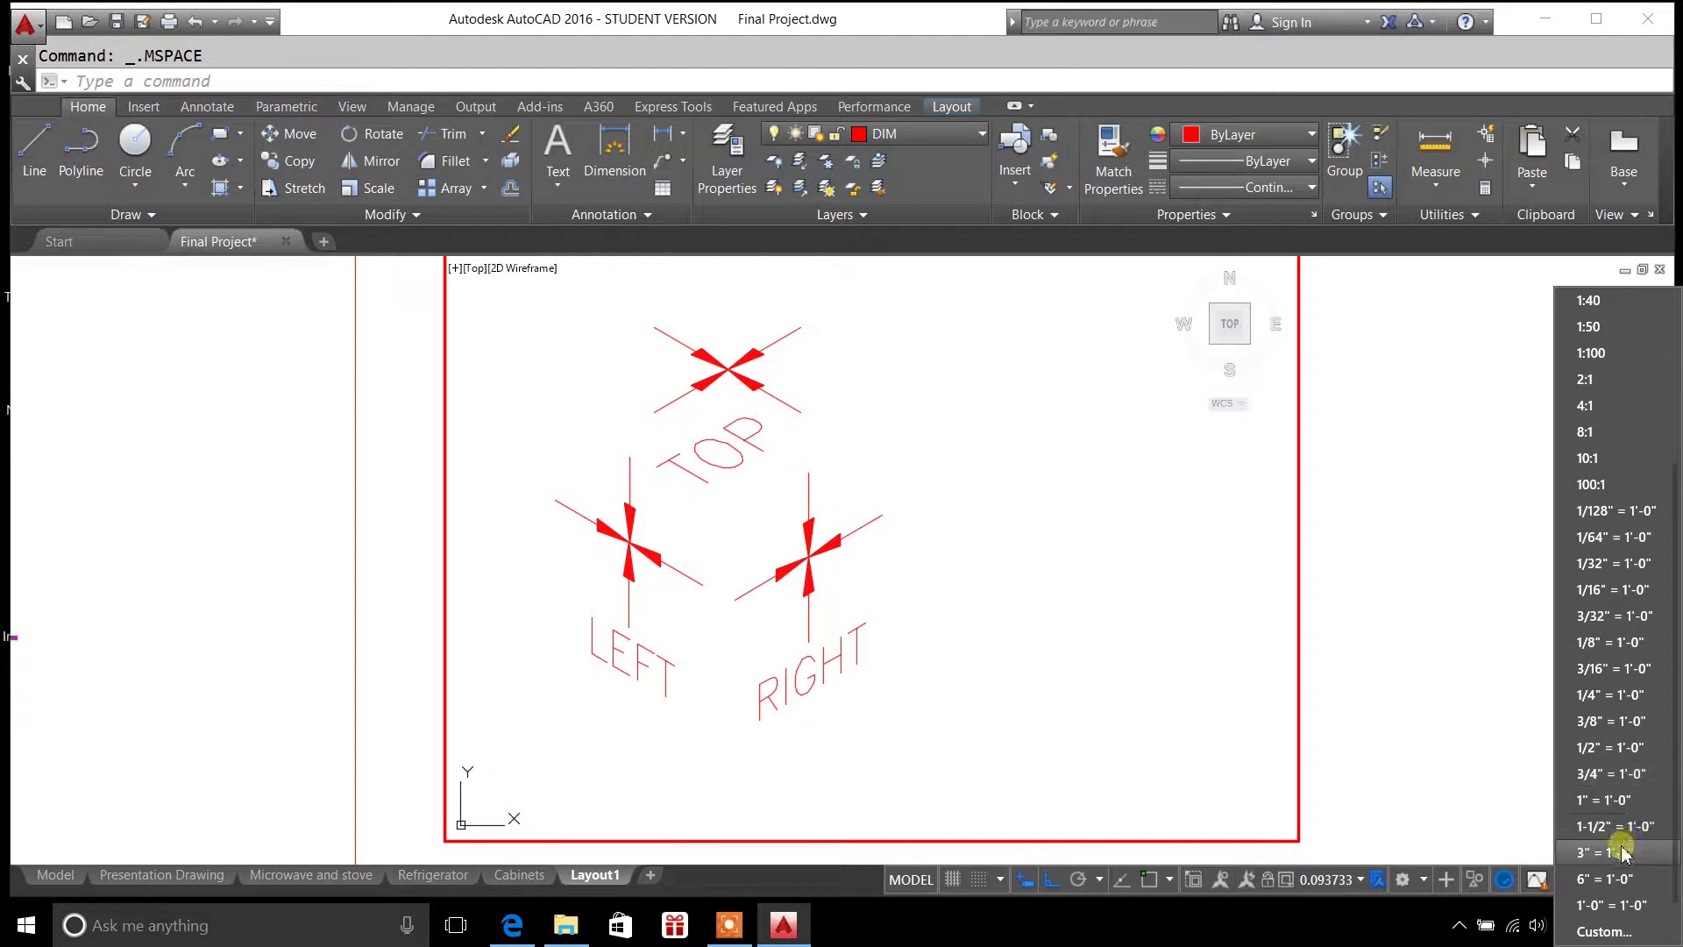
click(1610, 880)
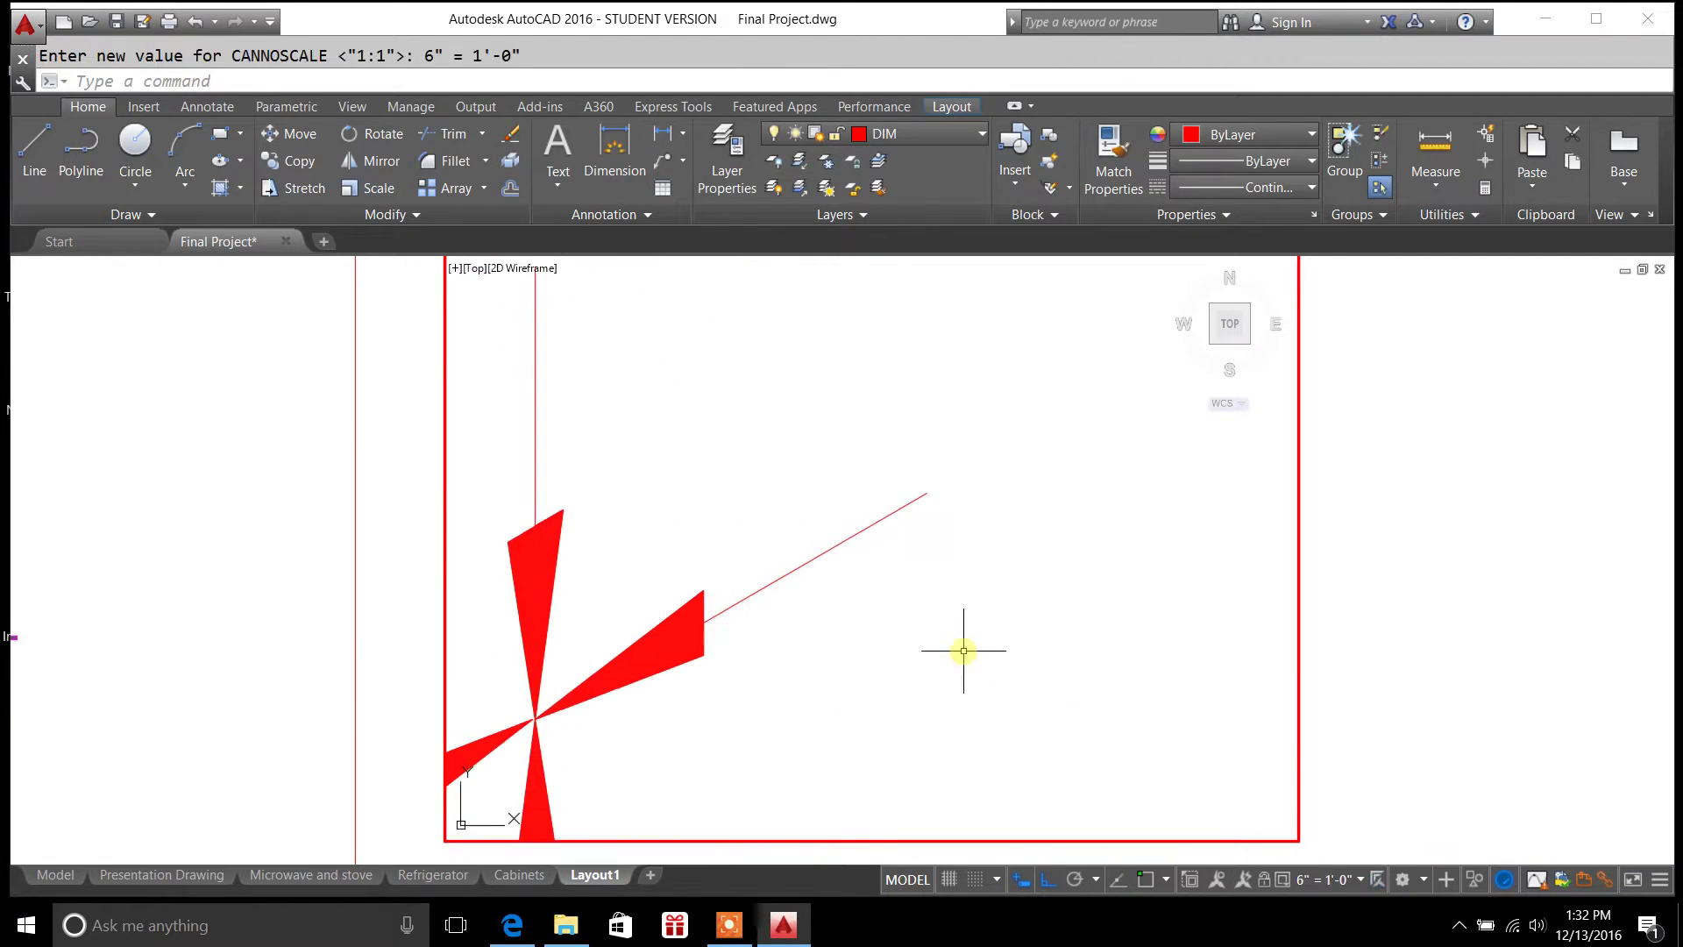
click(1360, 880)
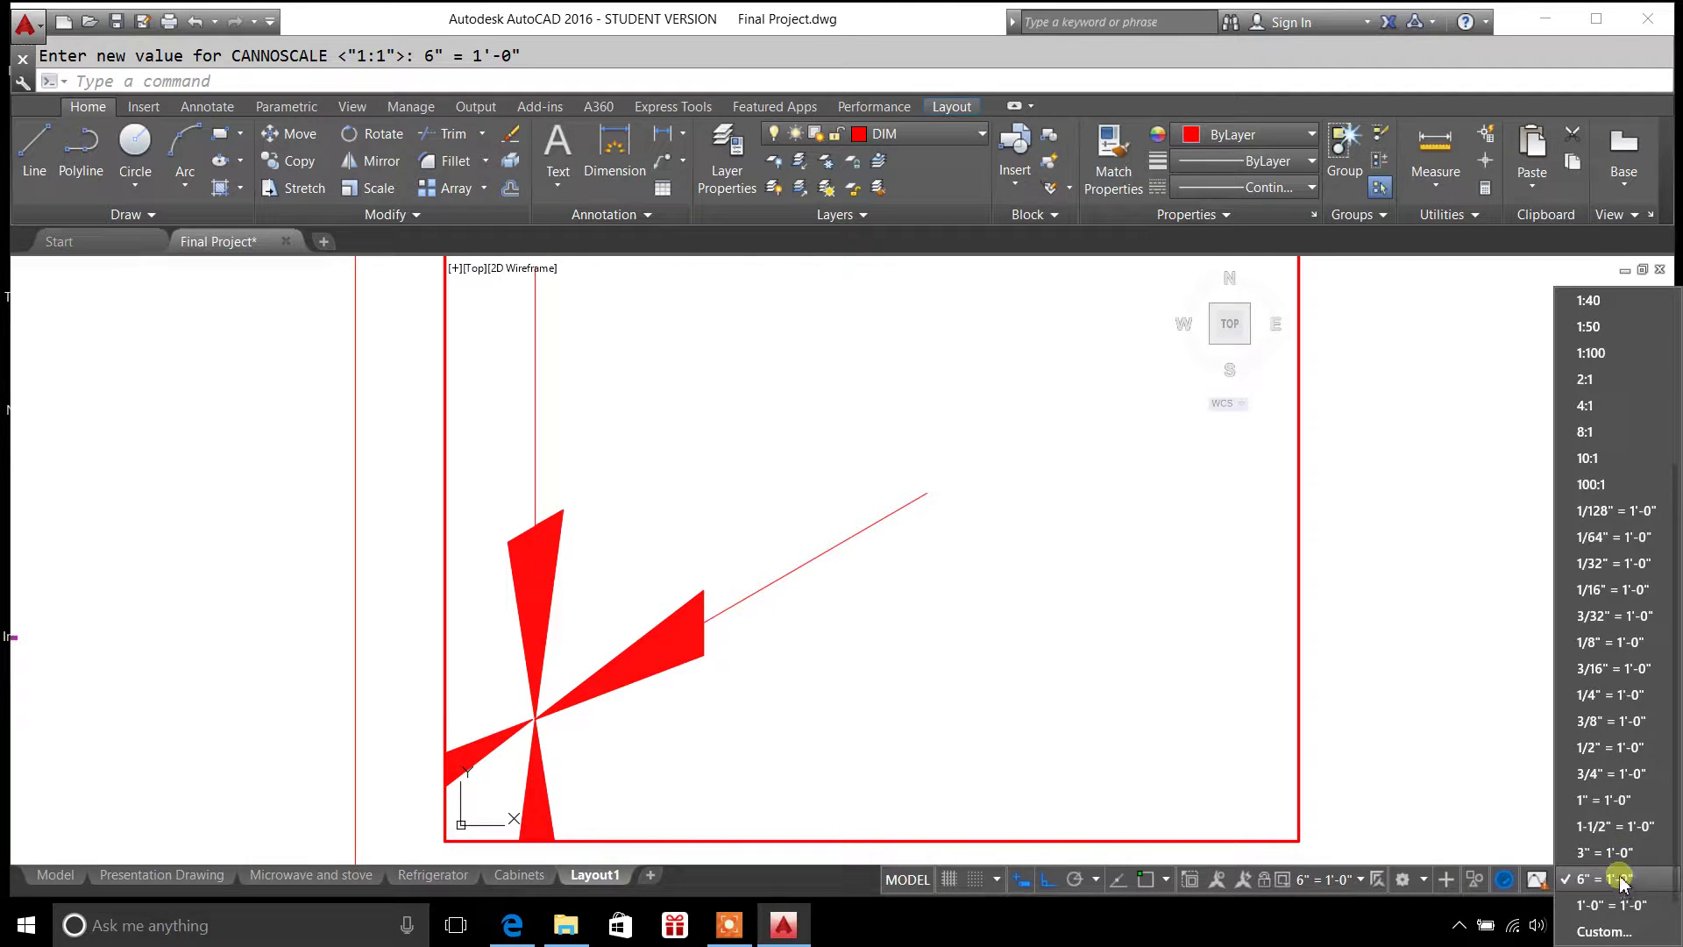
click(1609, 880)
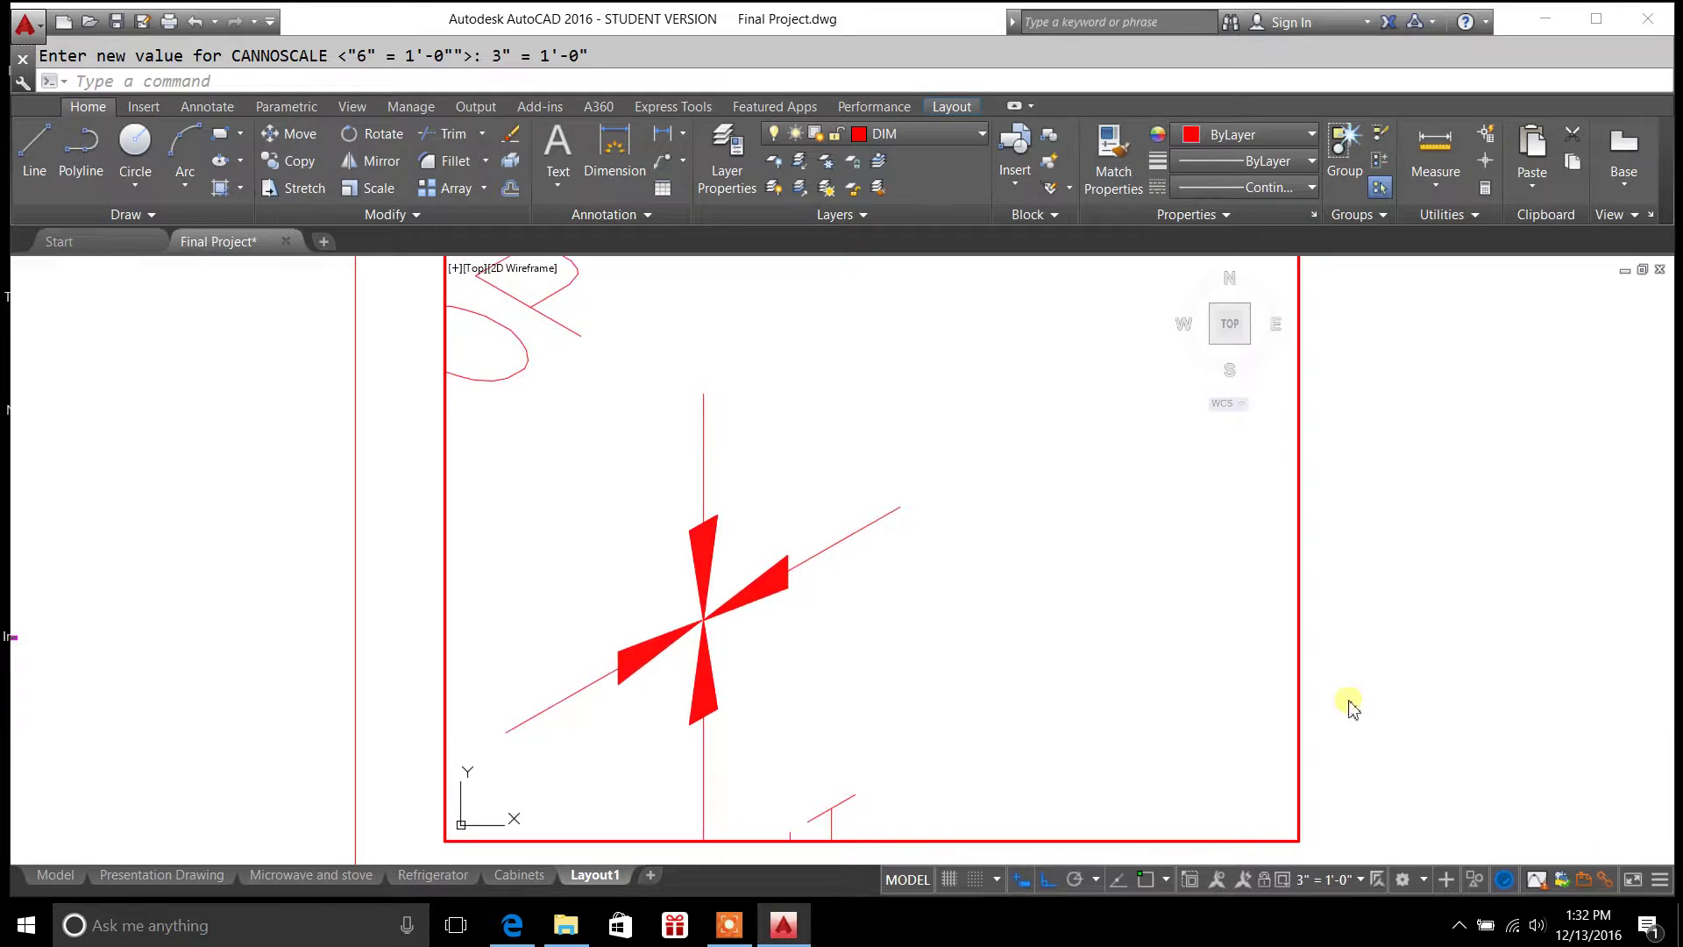
click(1360, 880)
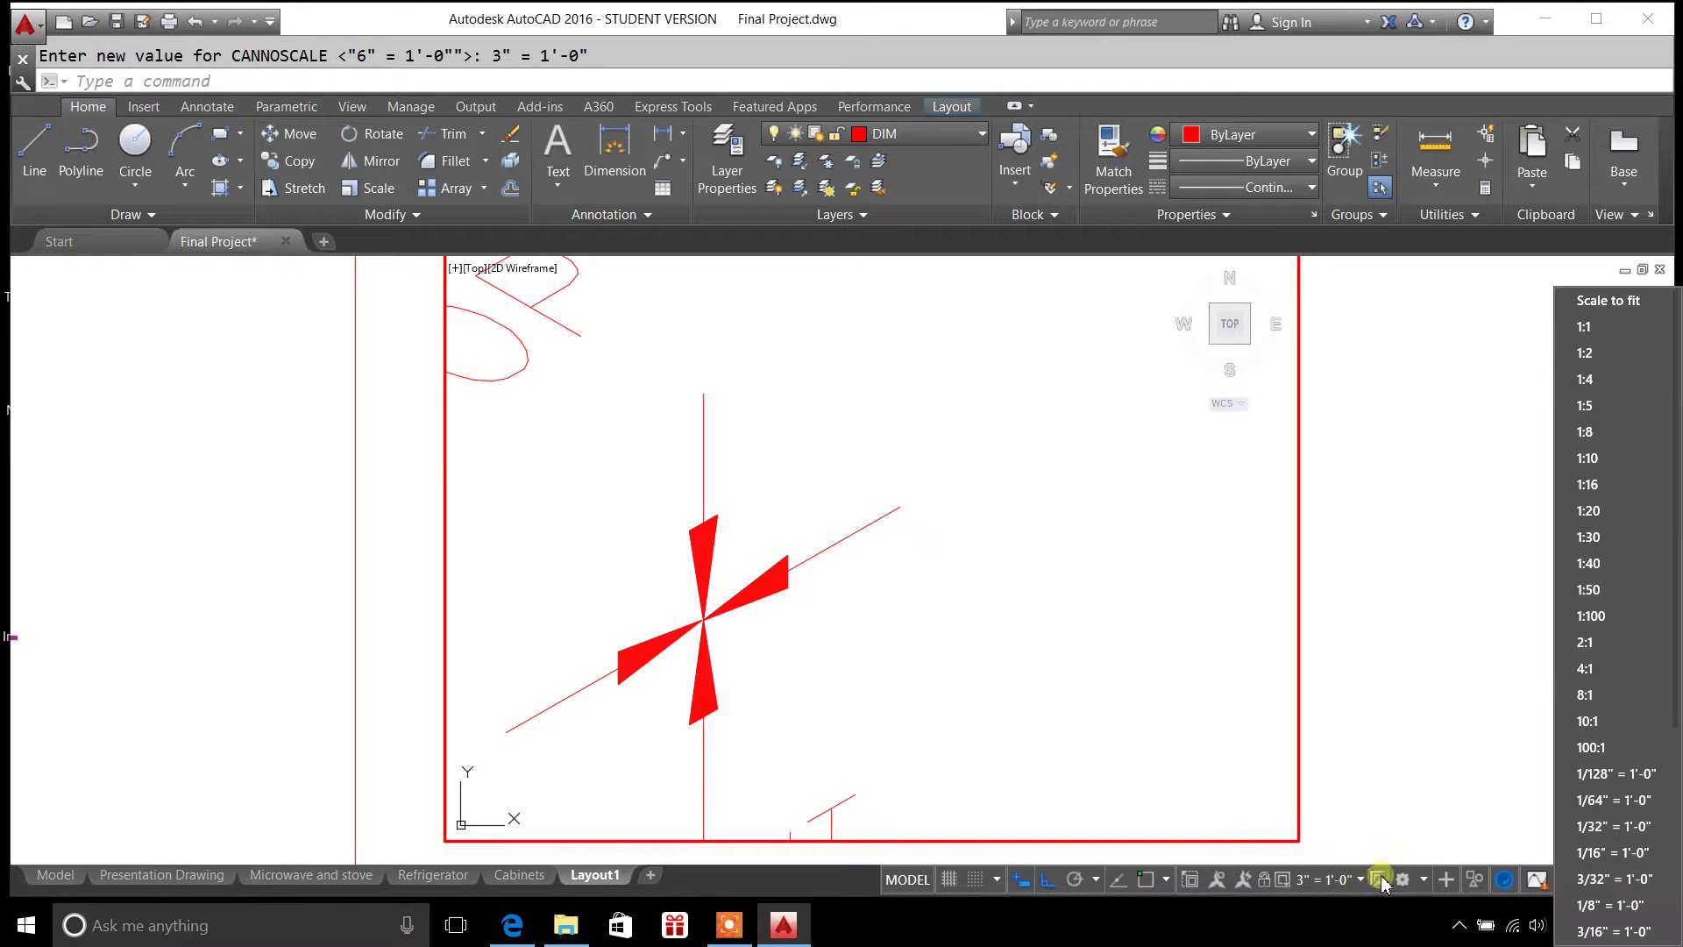
scroll(1604, 877, down, 1)
click(1605, 905)
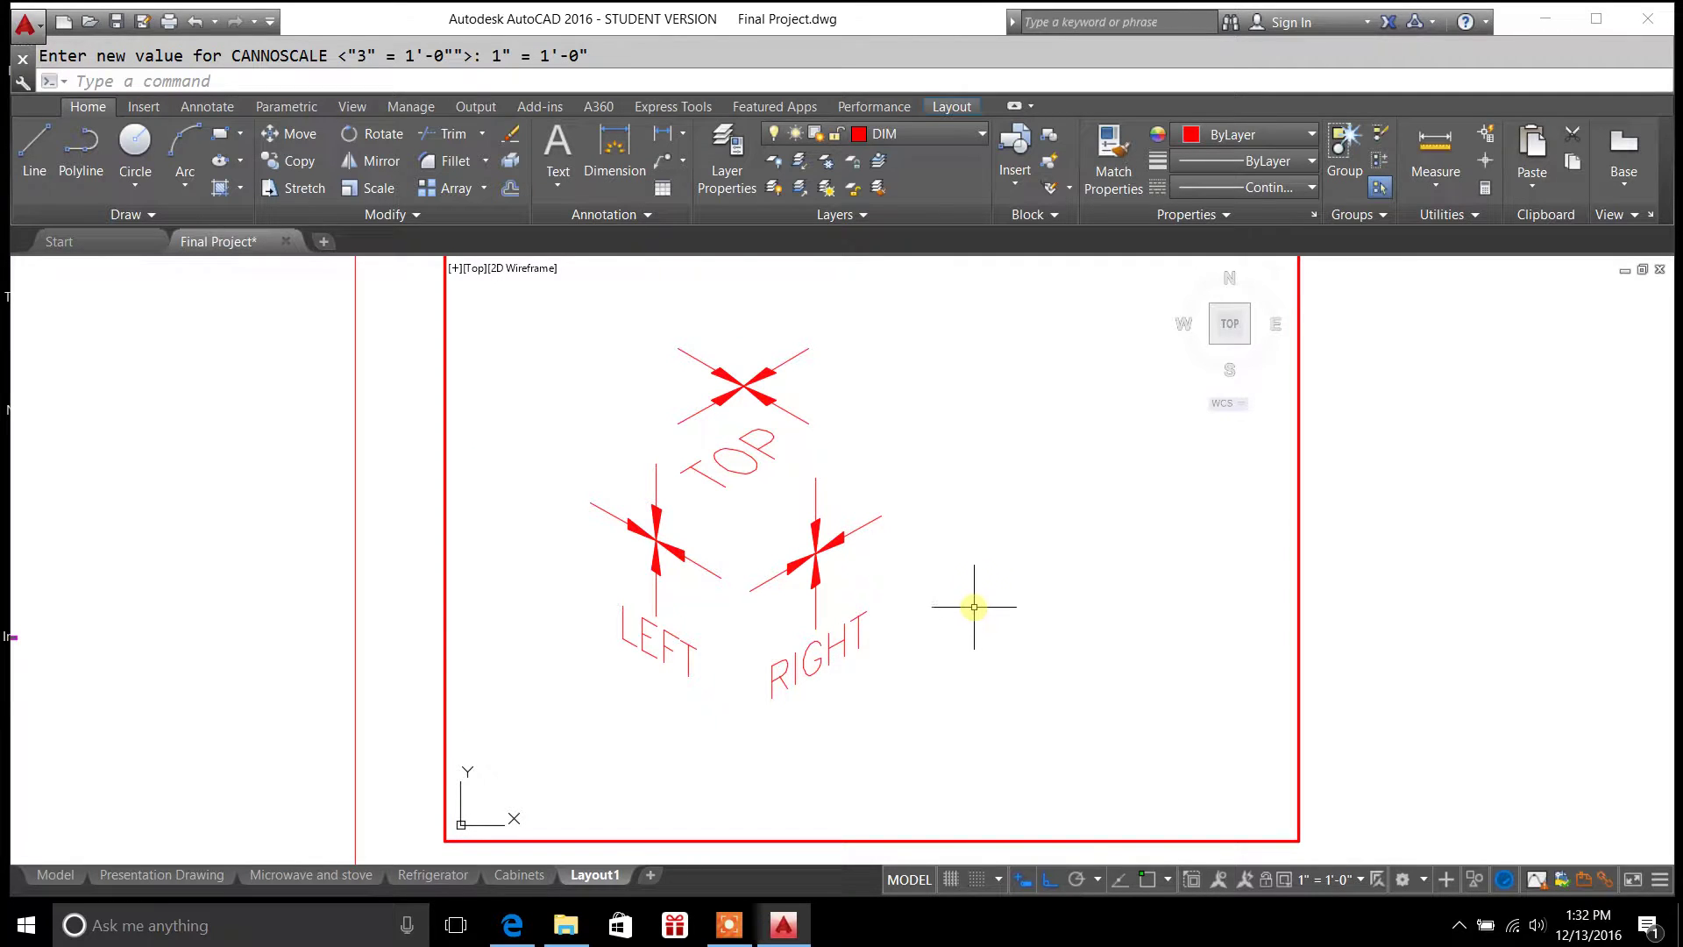
double_click(1361, 574)
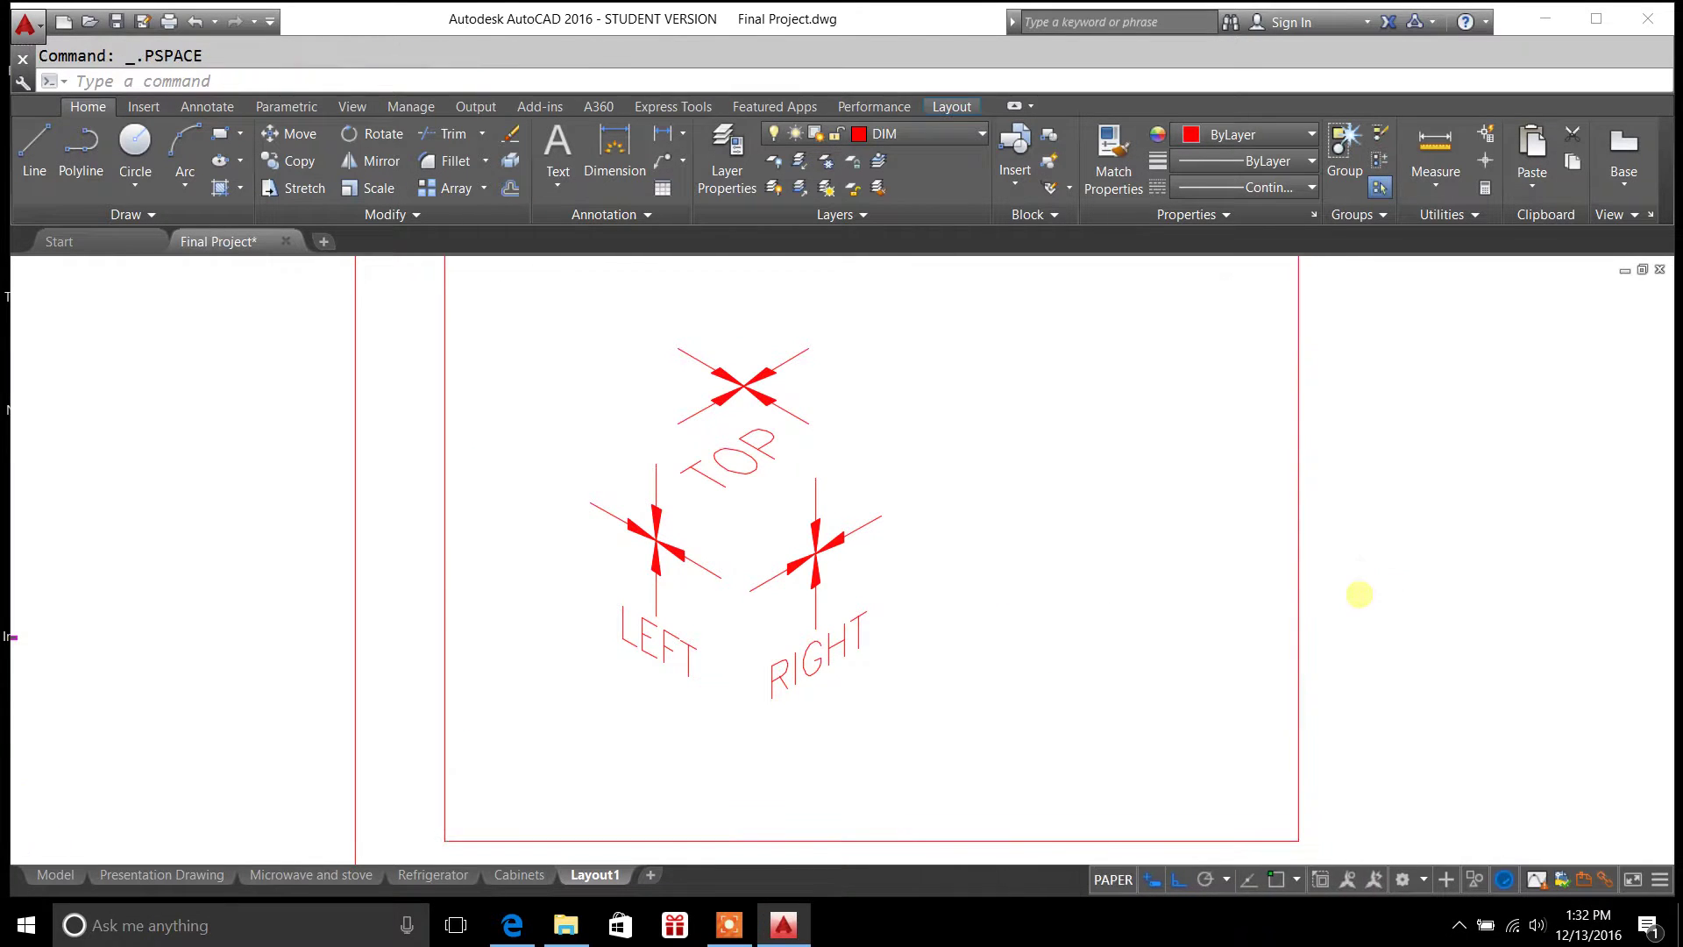
Grip-stretch the compass viewport's edges to make it smaller
click(1336, 642)
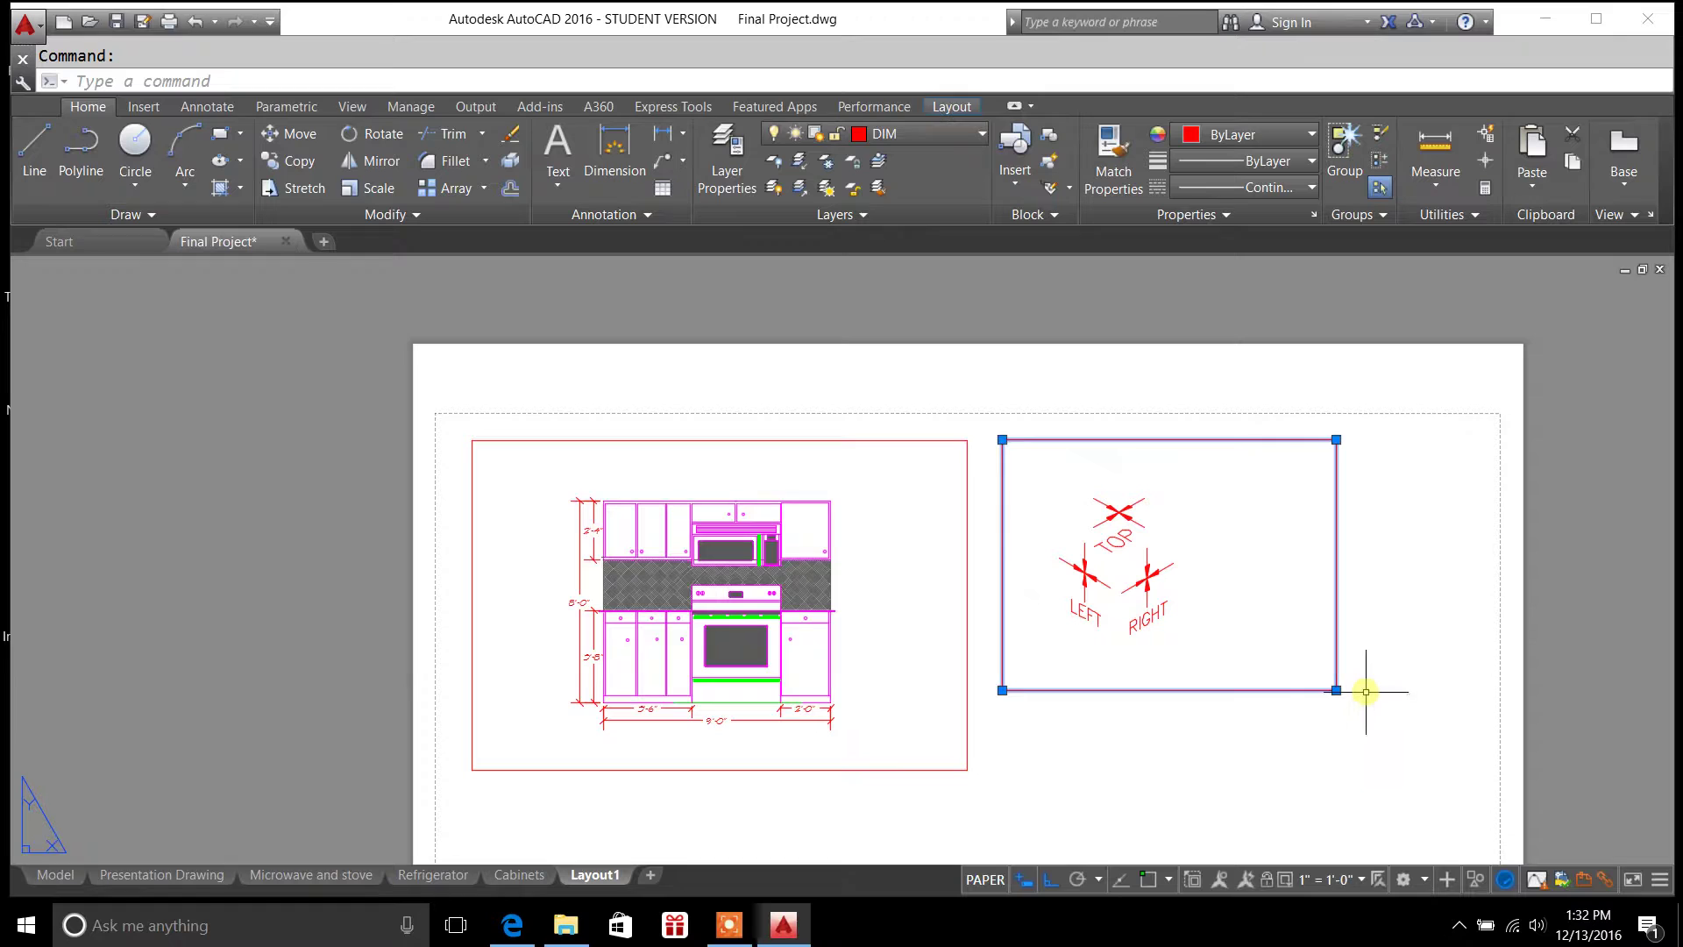
scroll(1348, 693, up, 4)
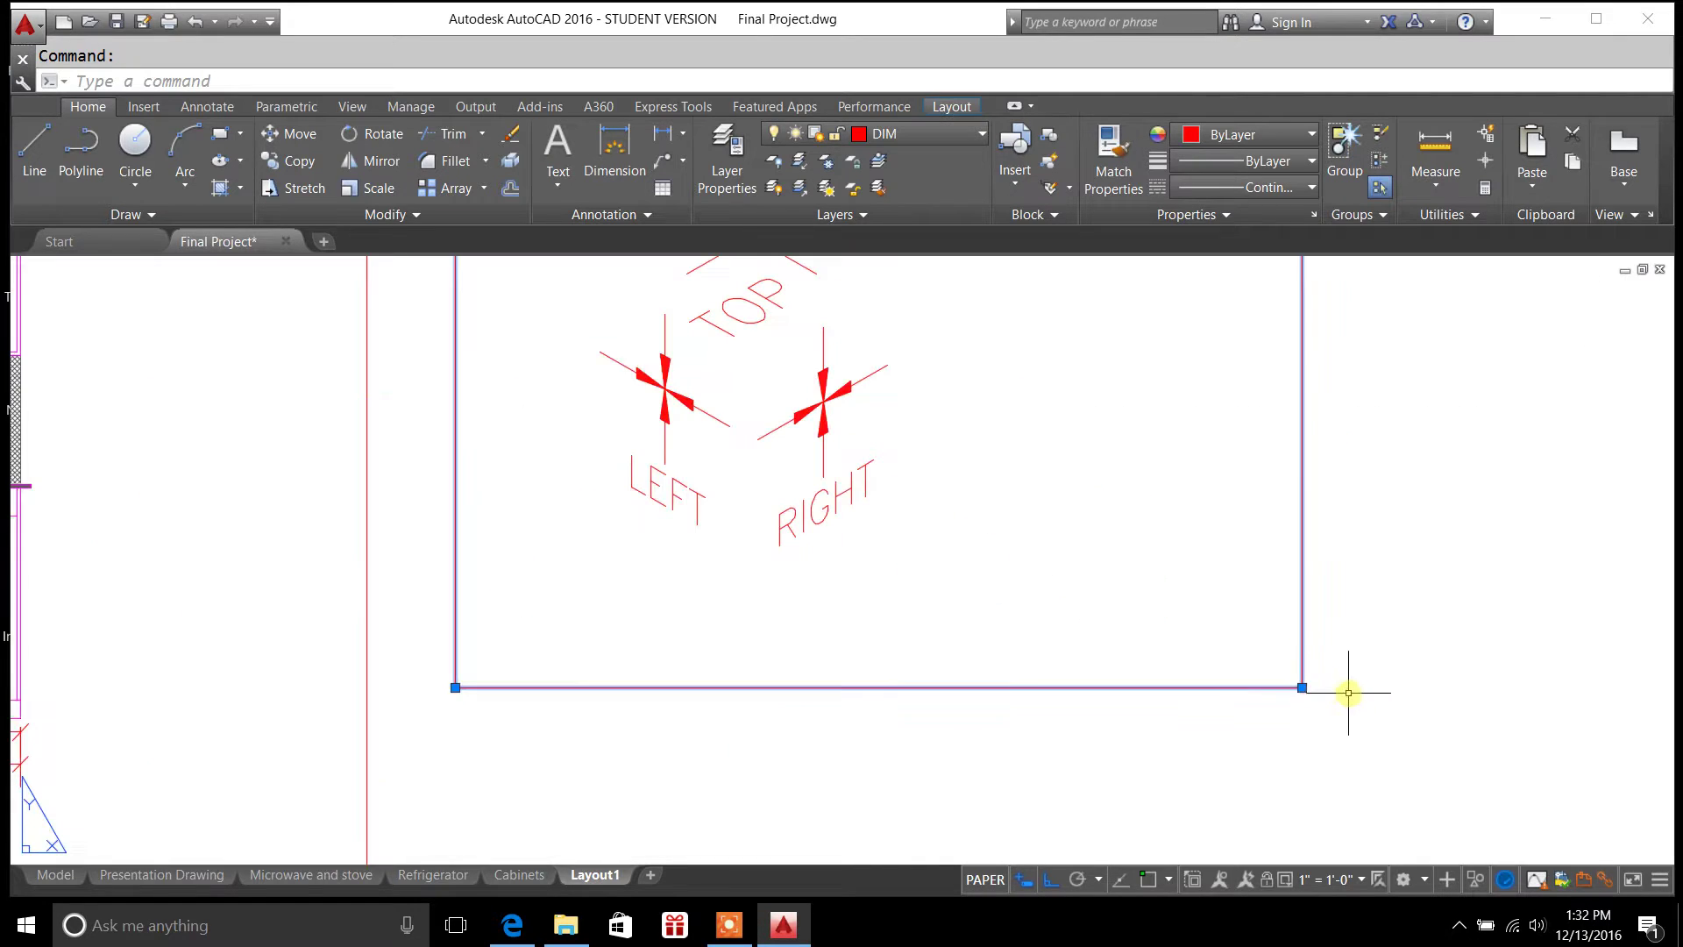
click(1302, 687)
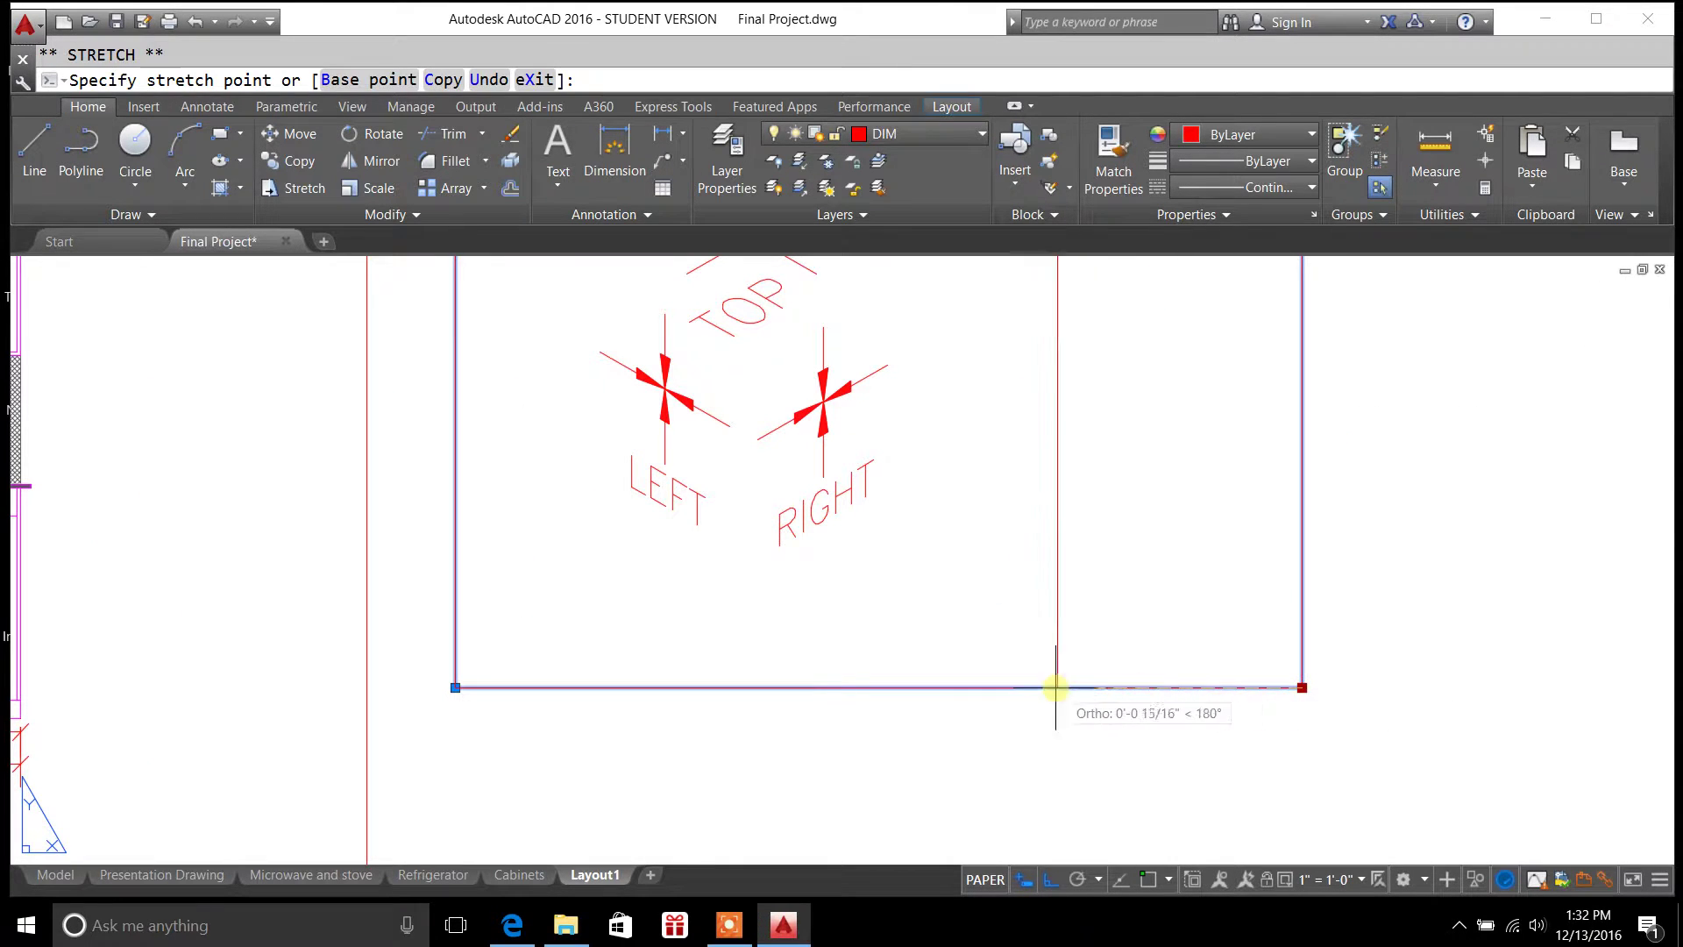
click(1007, 687)
scroll(1198, 579, down, 5)
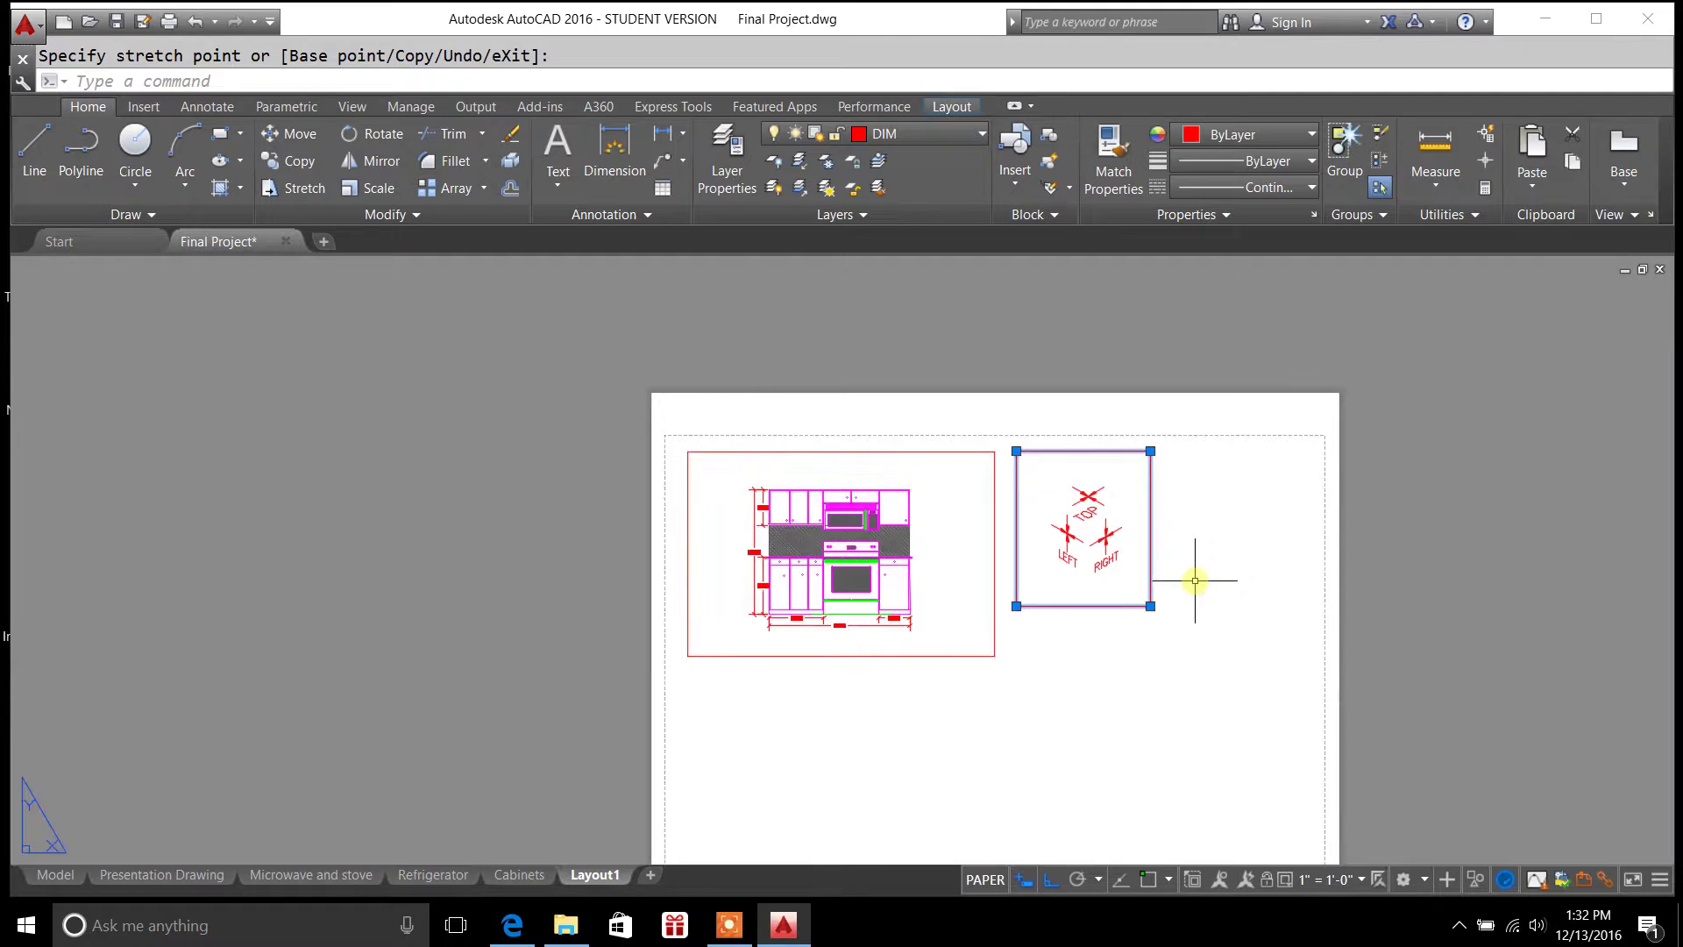
click(1151, 605)
click(1150, 580)
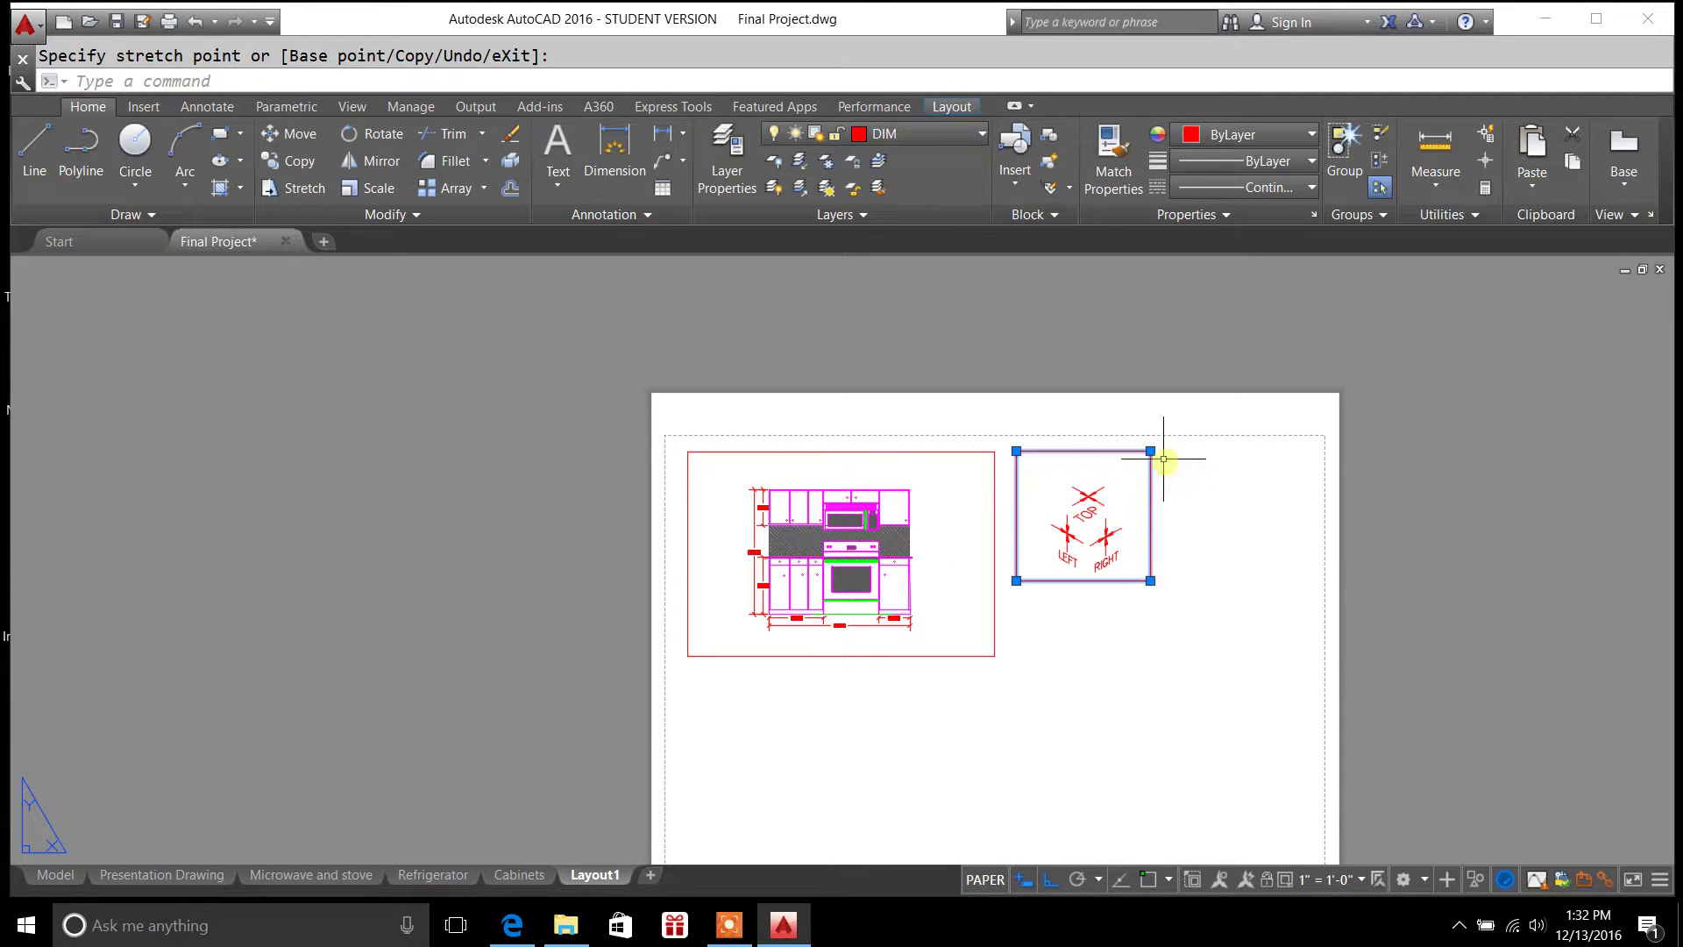
click(1154, 468)
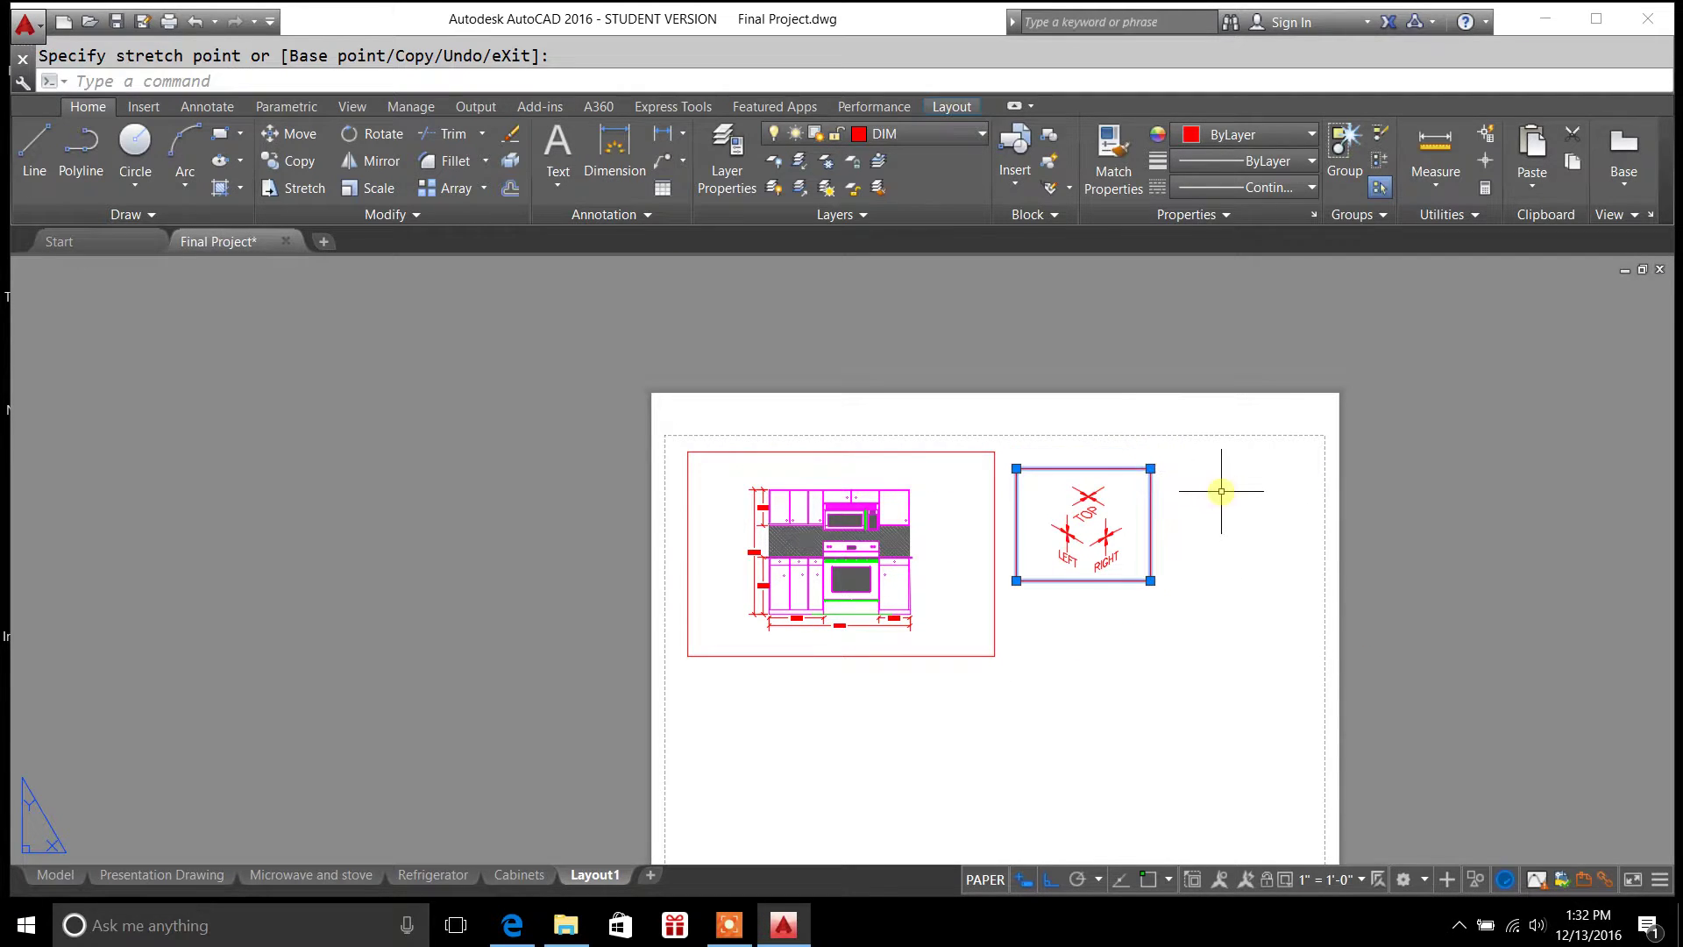
key(Escape)
Narrow the kitchen viewport from its right side
click(994, 611)
click(995, 656)
click(940, 666)
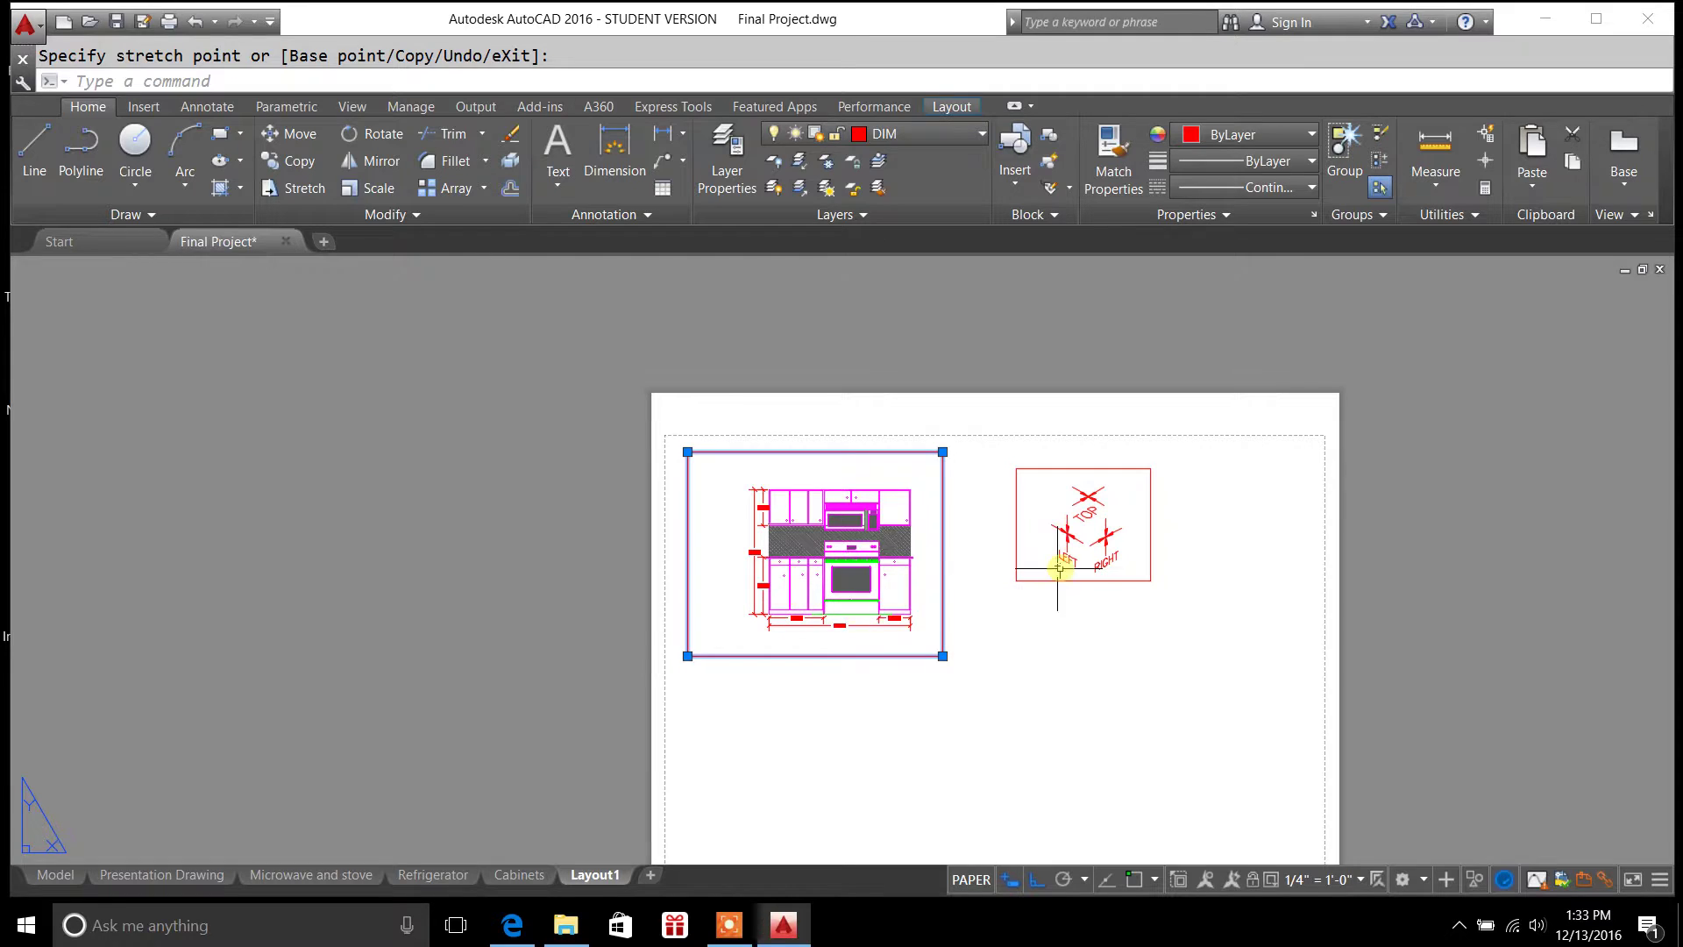
key(Escape)
Move the compass viewport left beside the kitchen viewport, then open Layer Properties
click(1019, 570)
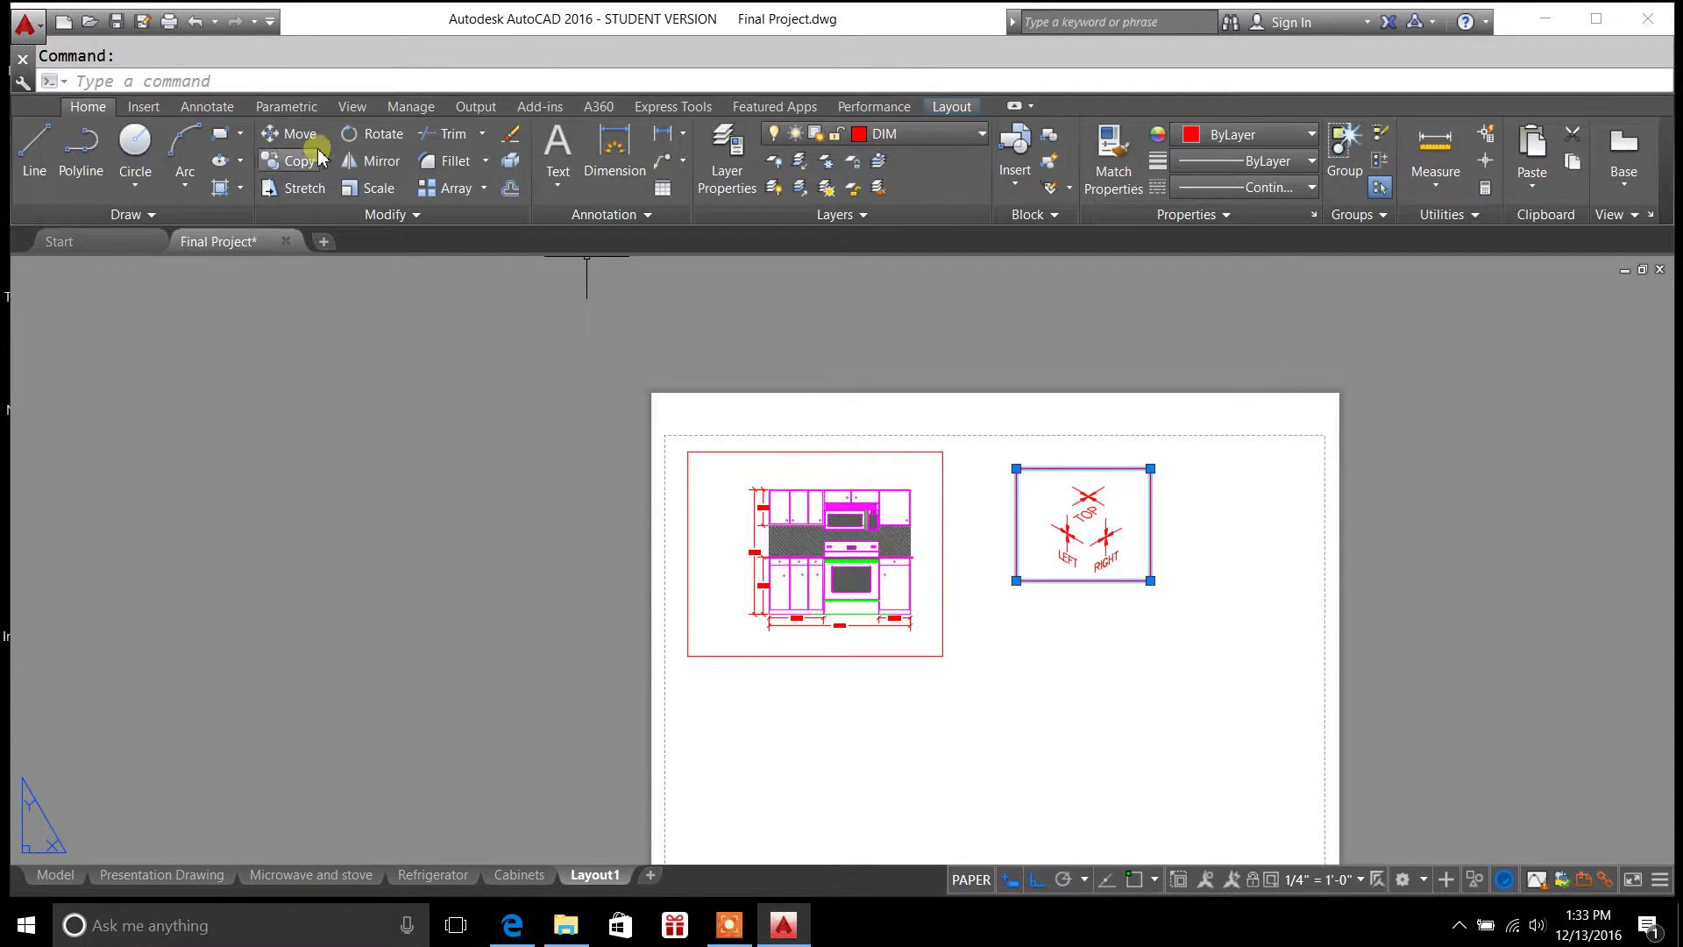
click(289, 134)
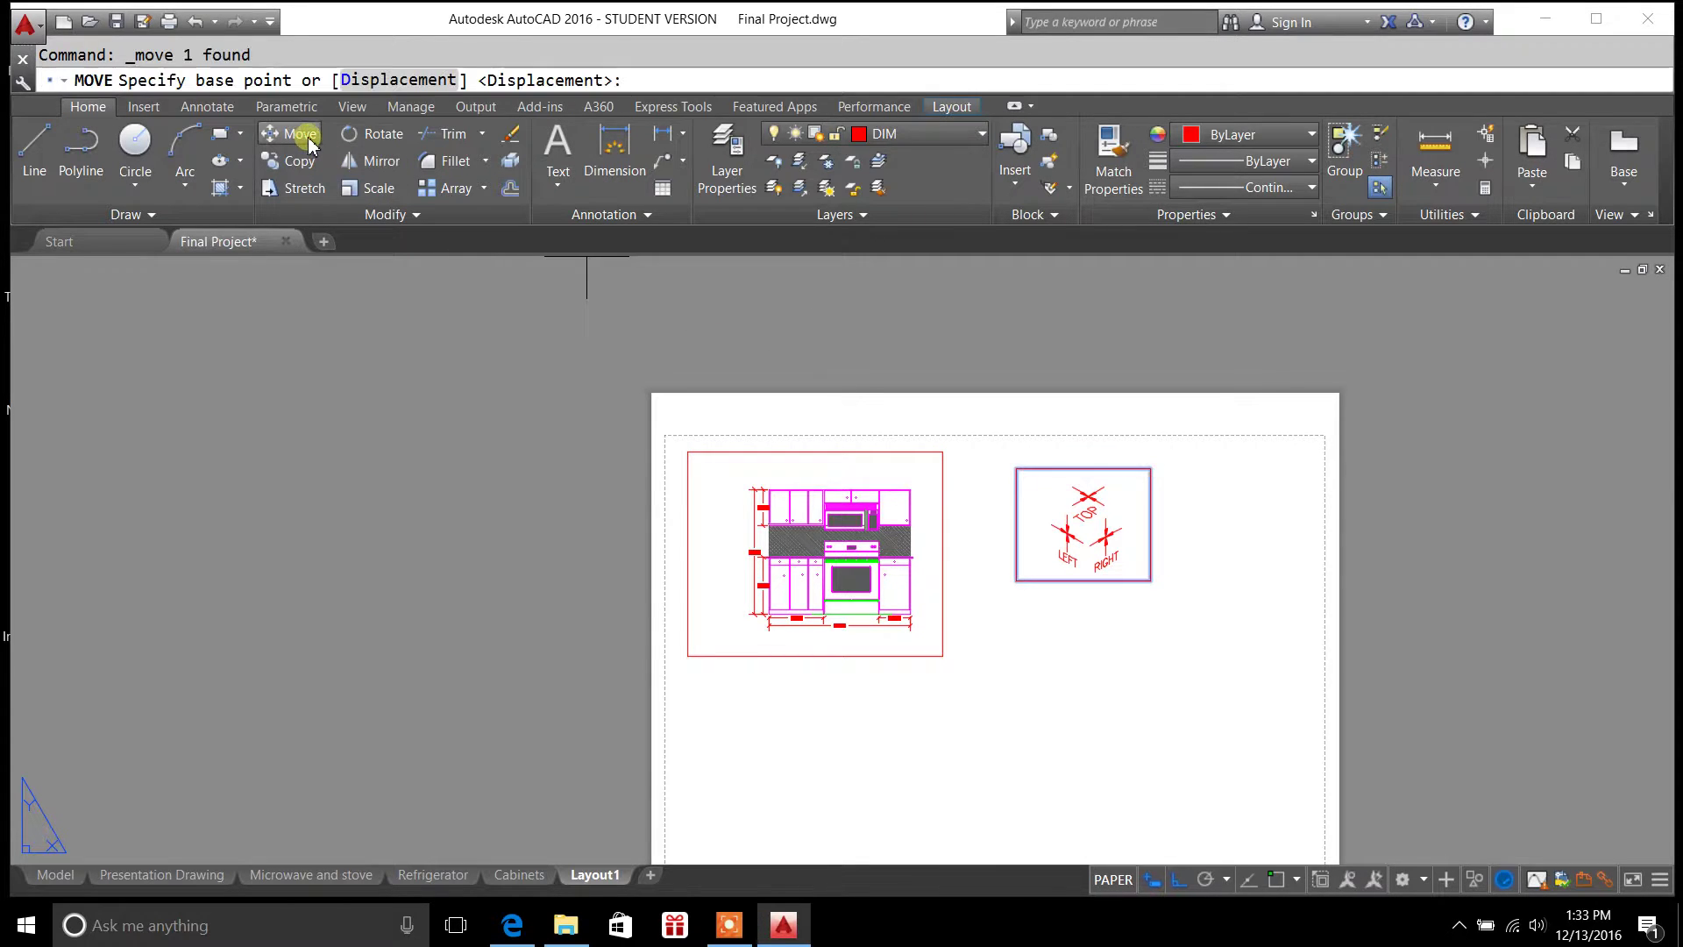
click(1016, 581)
click(963, 581)
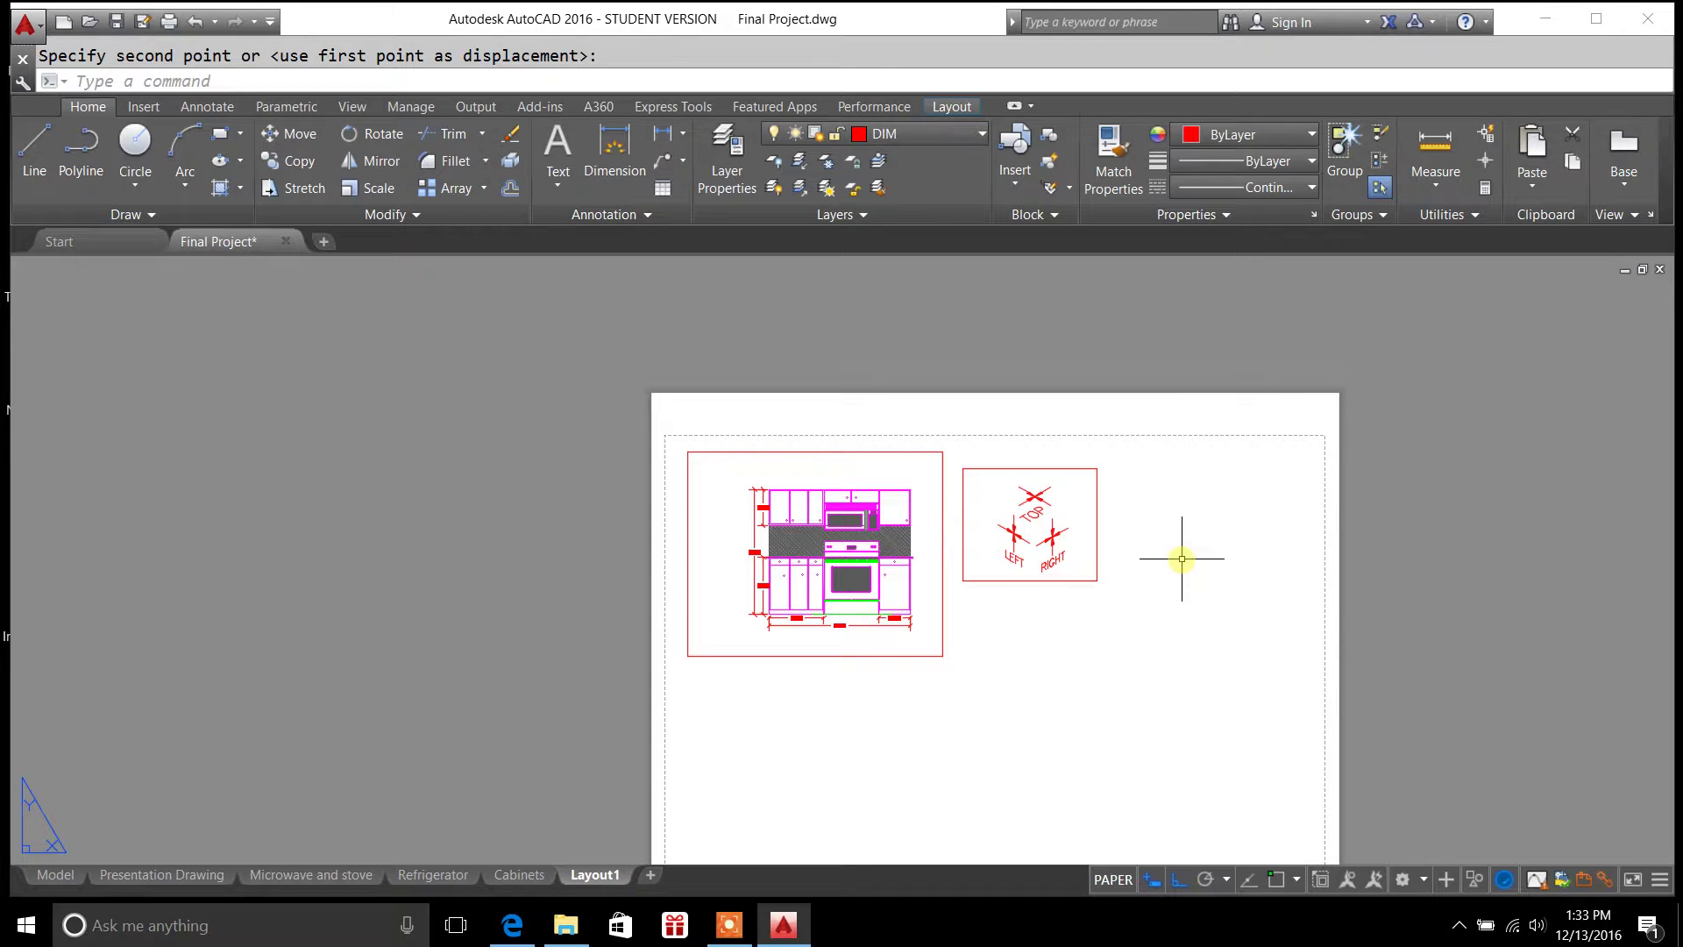
click(1098, 509)
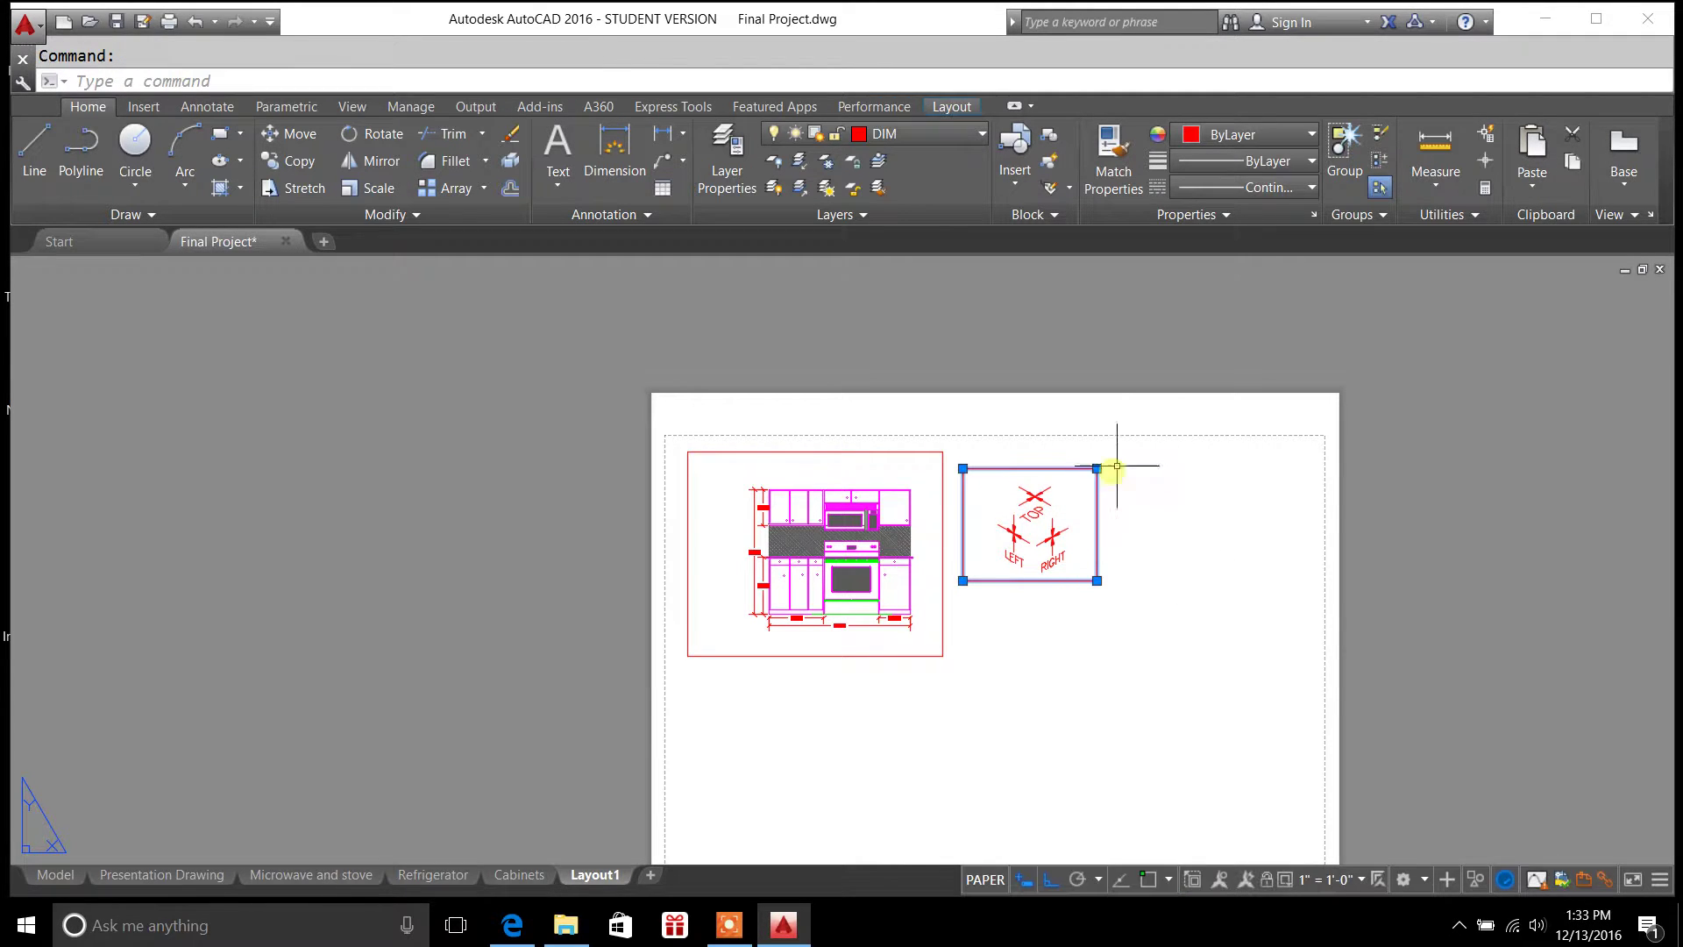
click(921, 452)
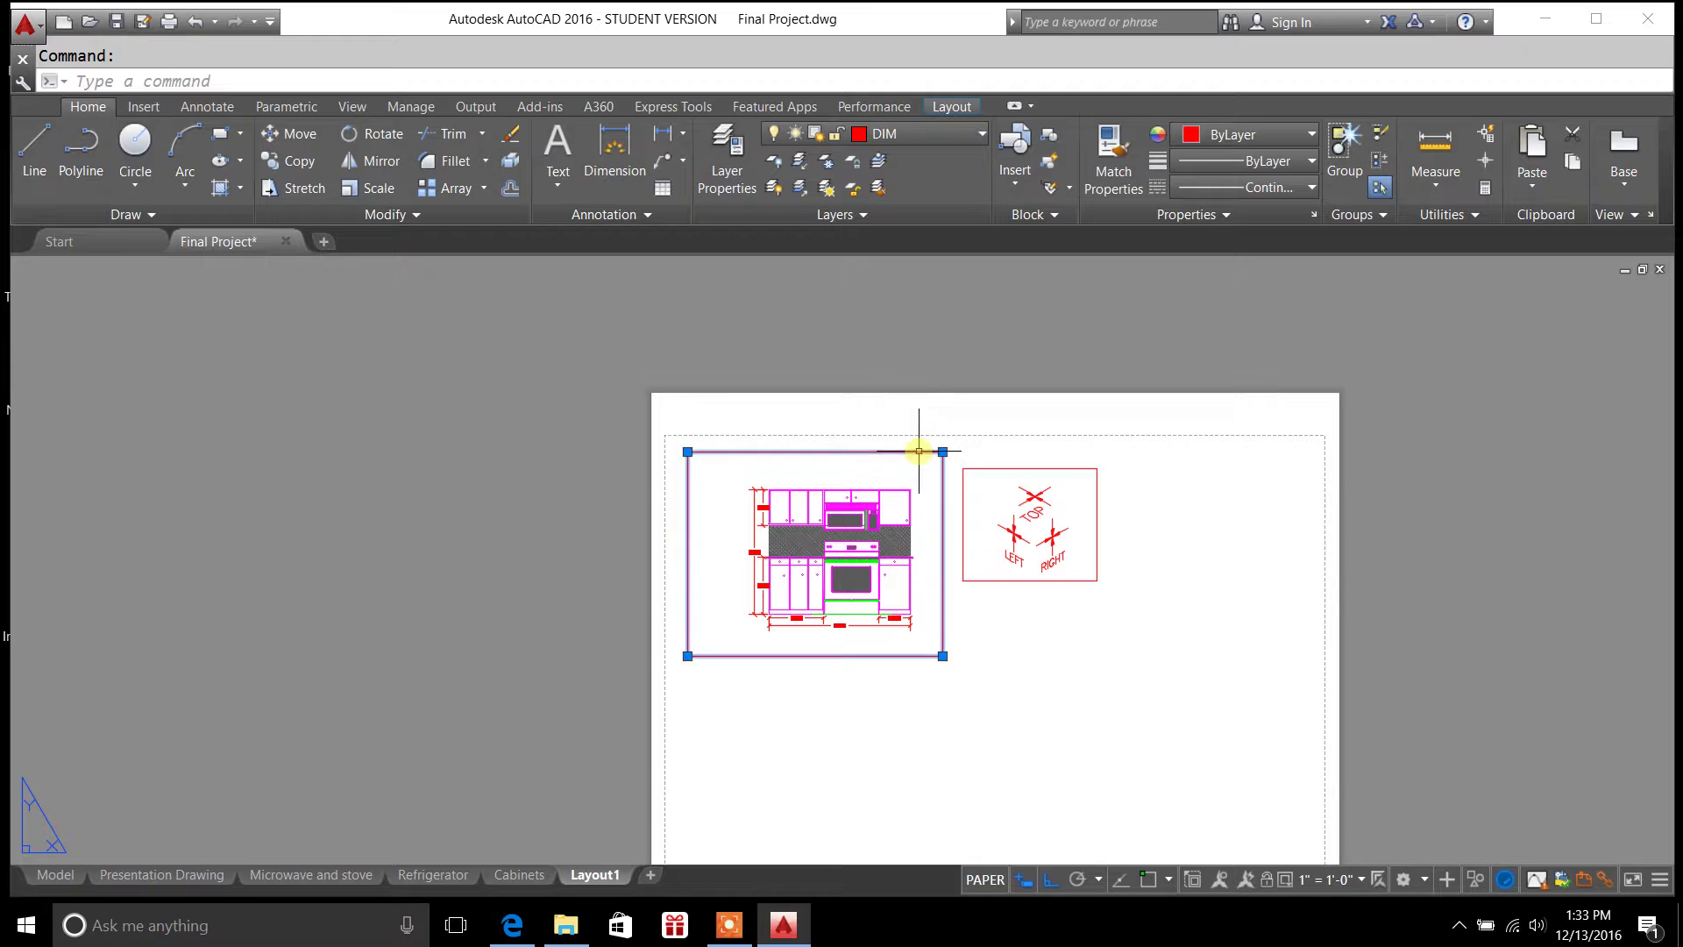
click(727, 185)
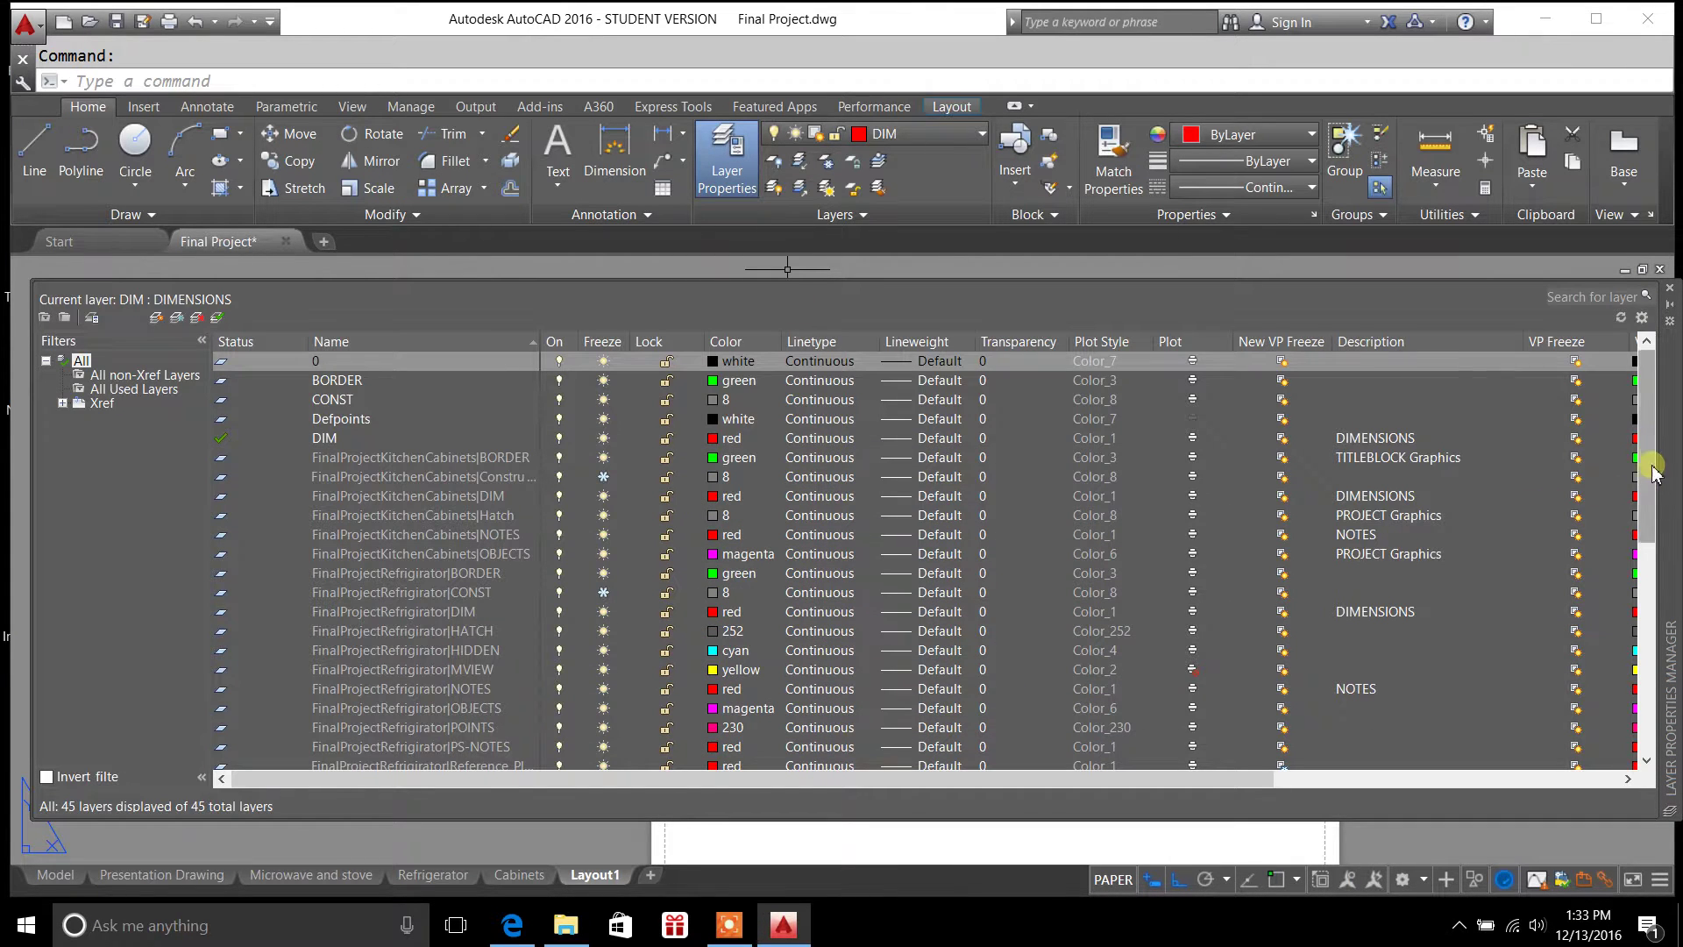
Make the MVIEW layer non-plotting in Layer Properties and close the palette
drag(1652, 443, 1652, 721)
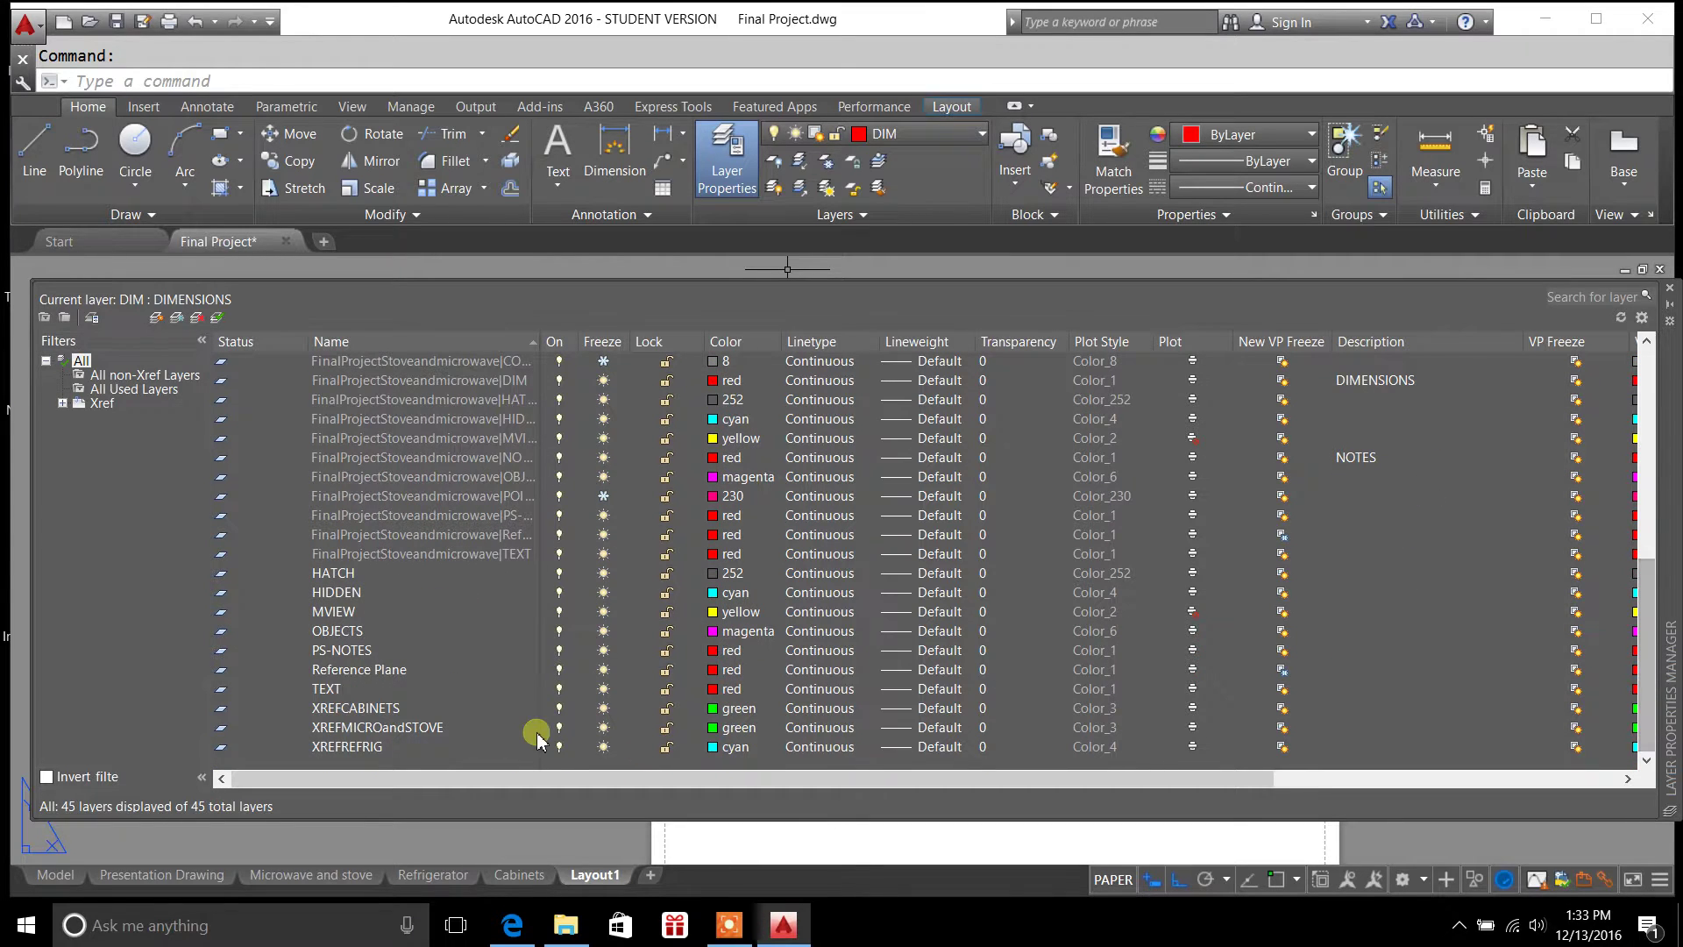
click(360, 612)
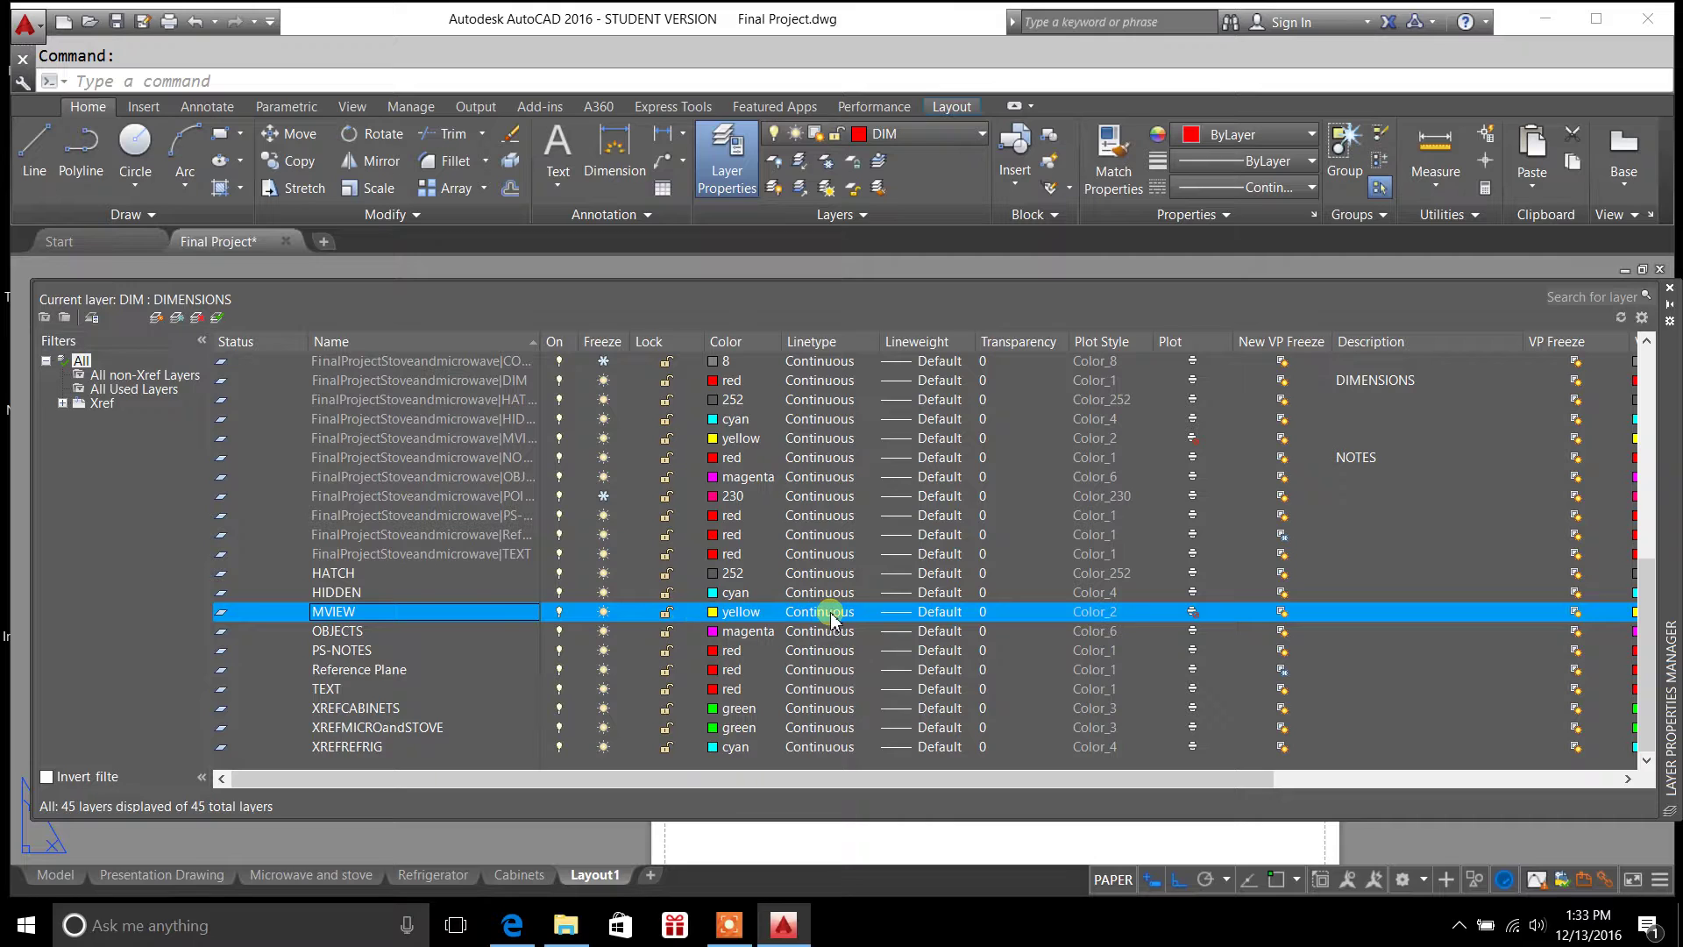
click(1194, 613)
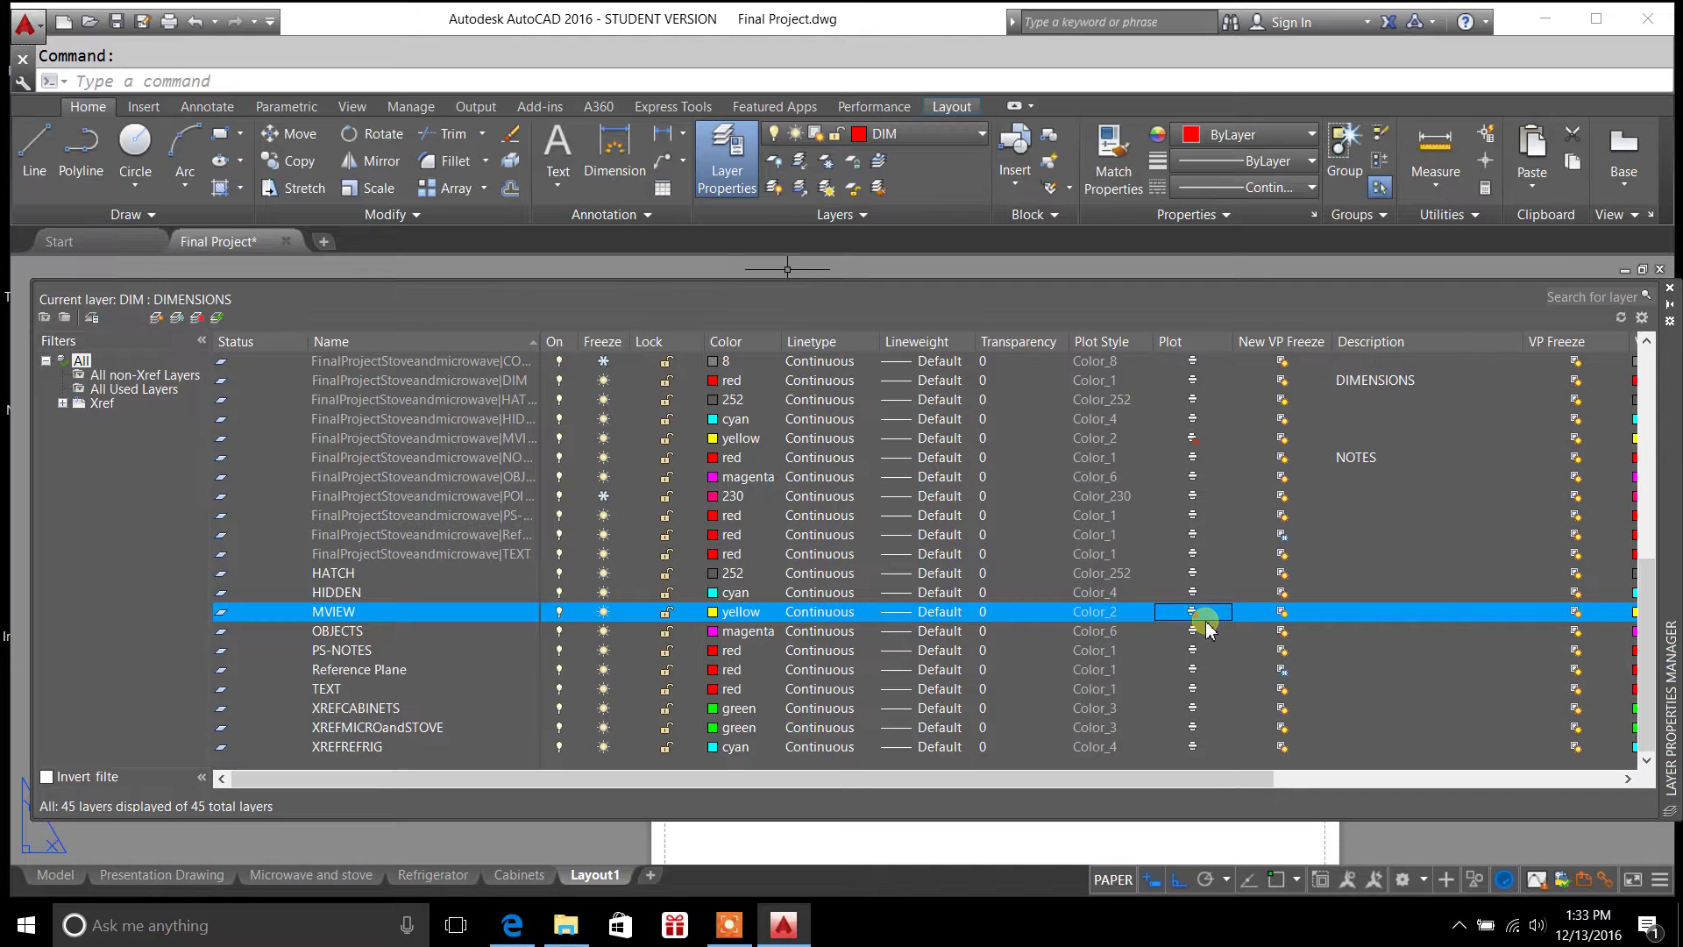
click(1200, 614)
click(1672, 292)
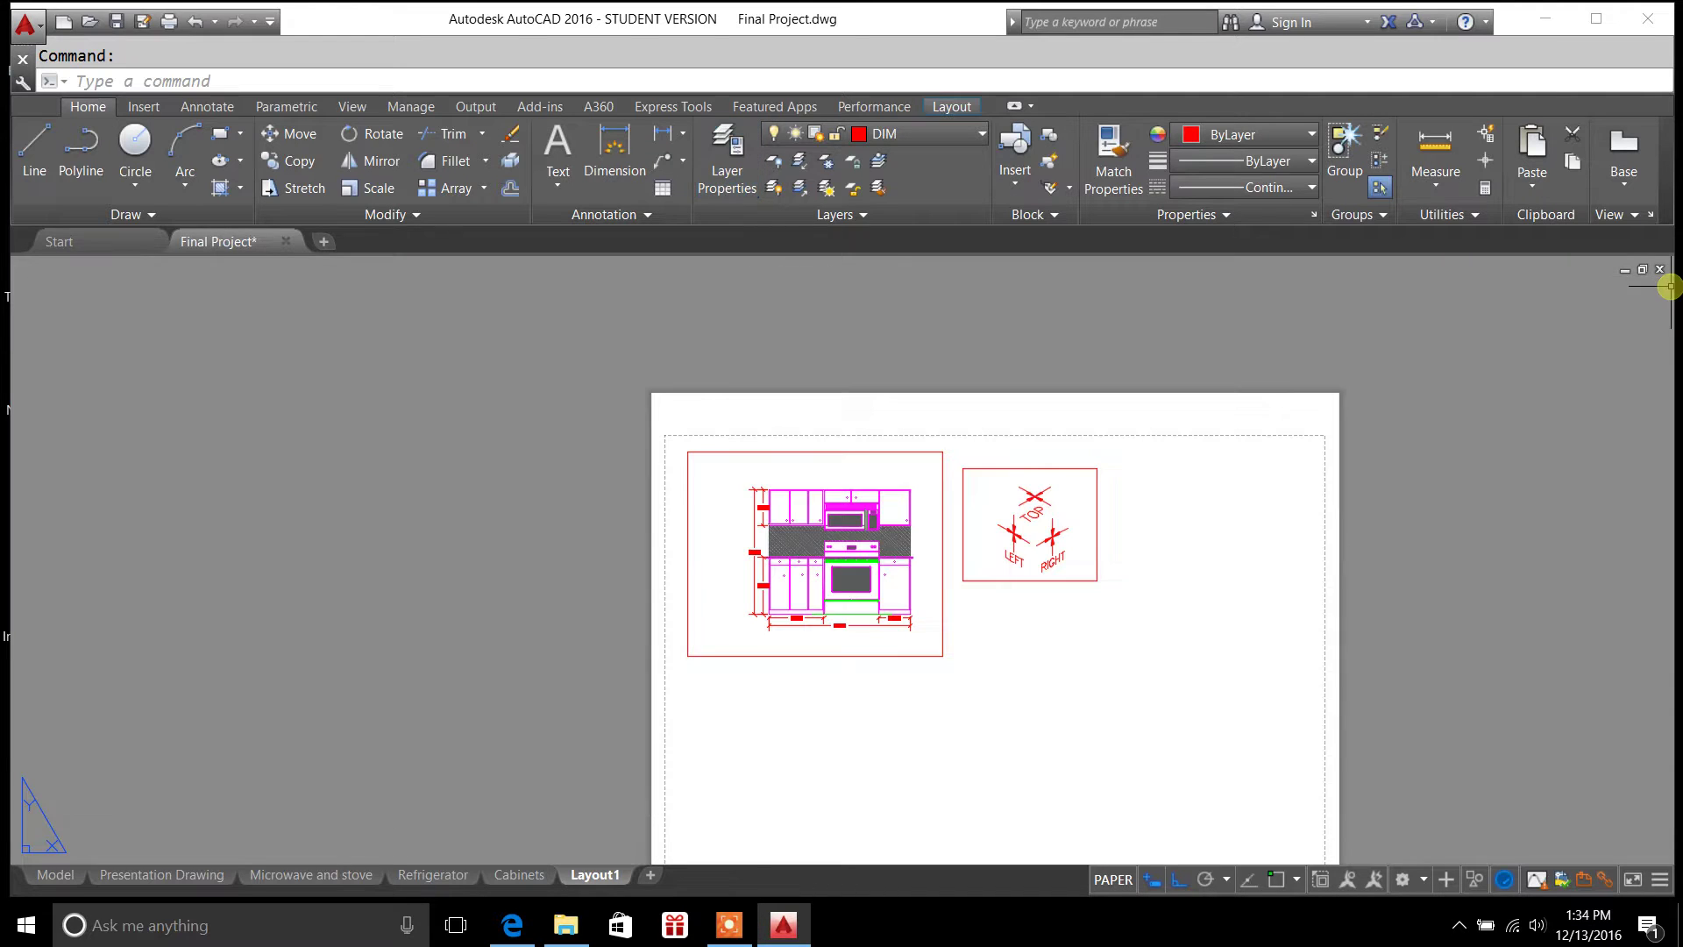
Put the small compass viewport on the MVIEW layer
click(1097, 528)
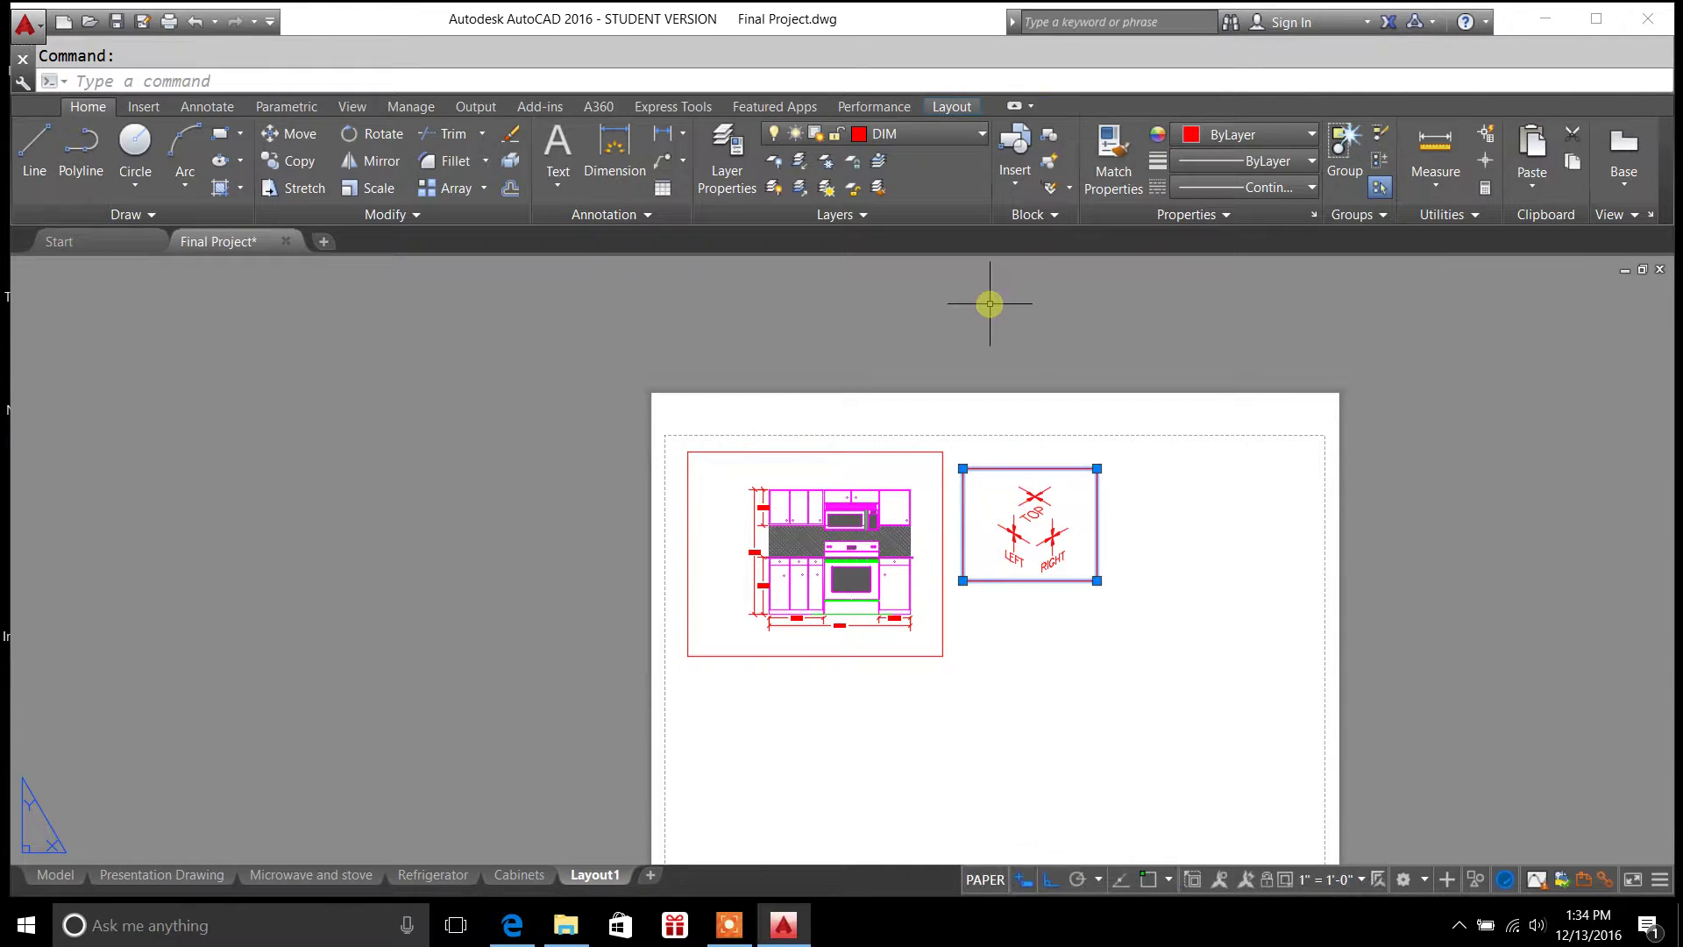
click(980, 134)
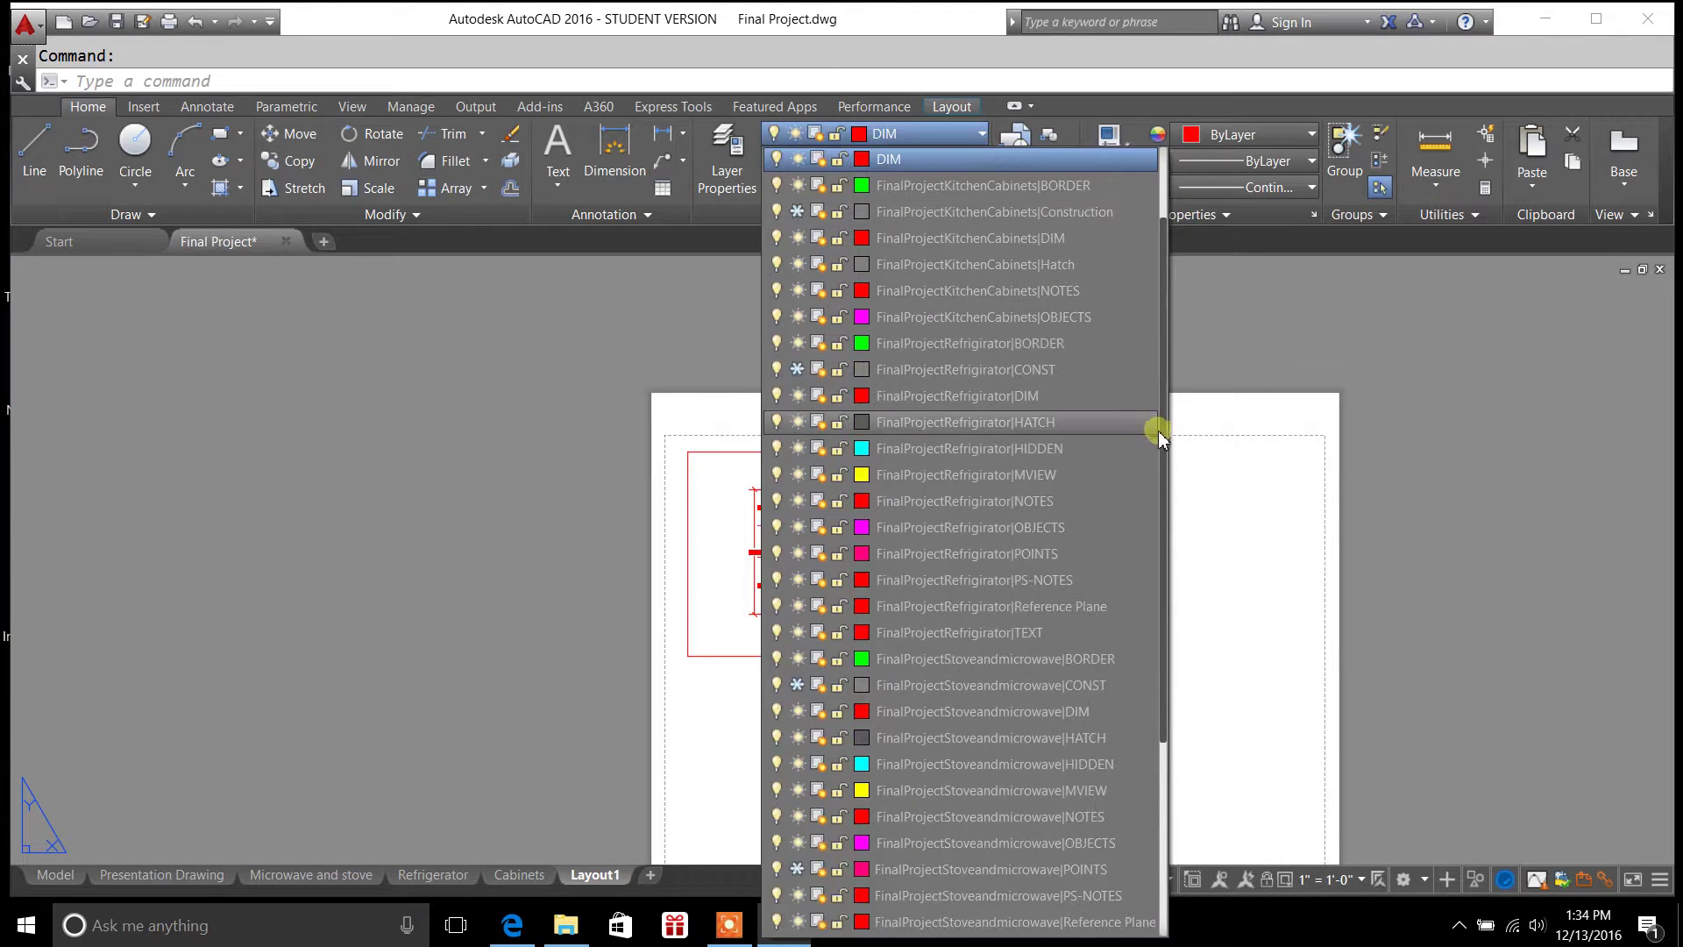
drag(1161, 725, 1165, 745)
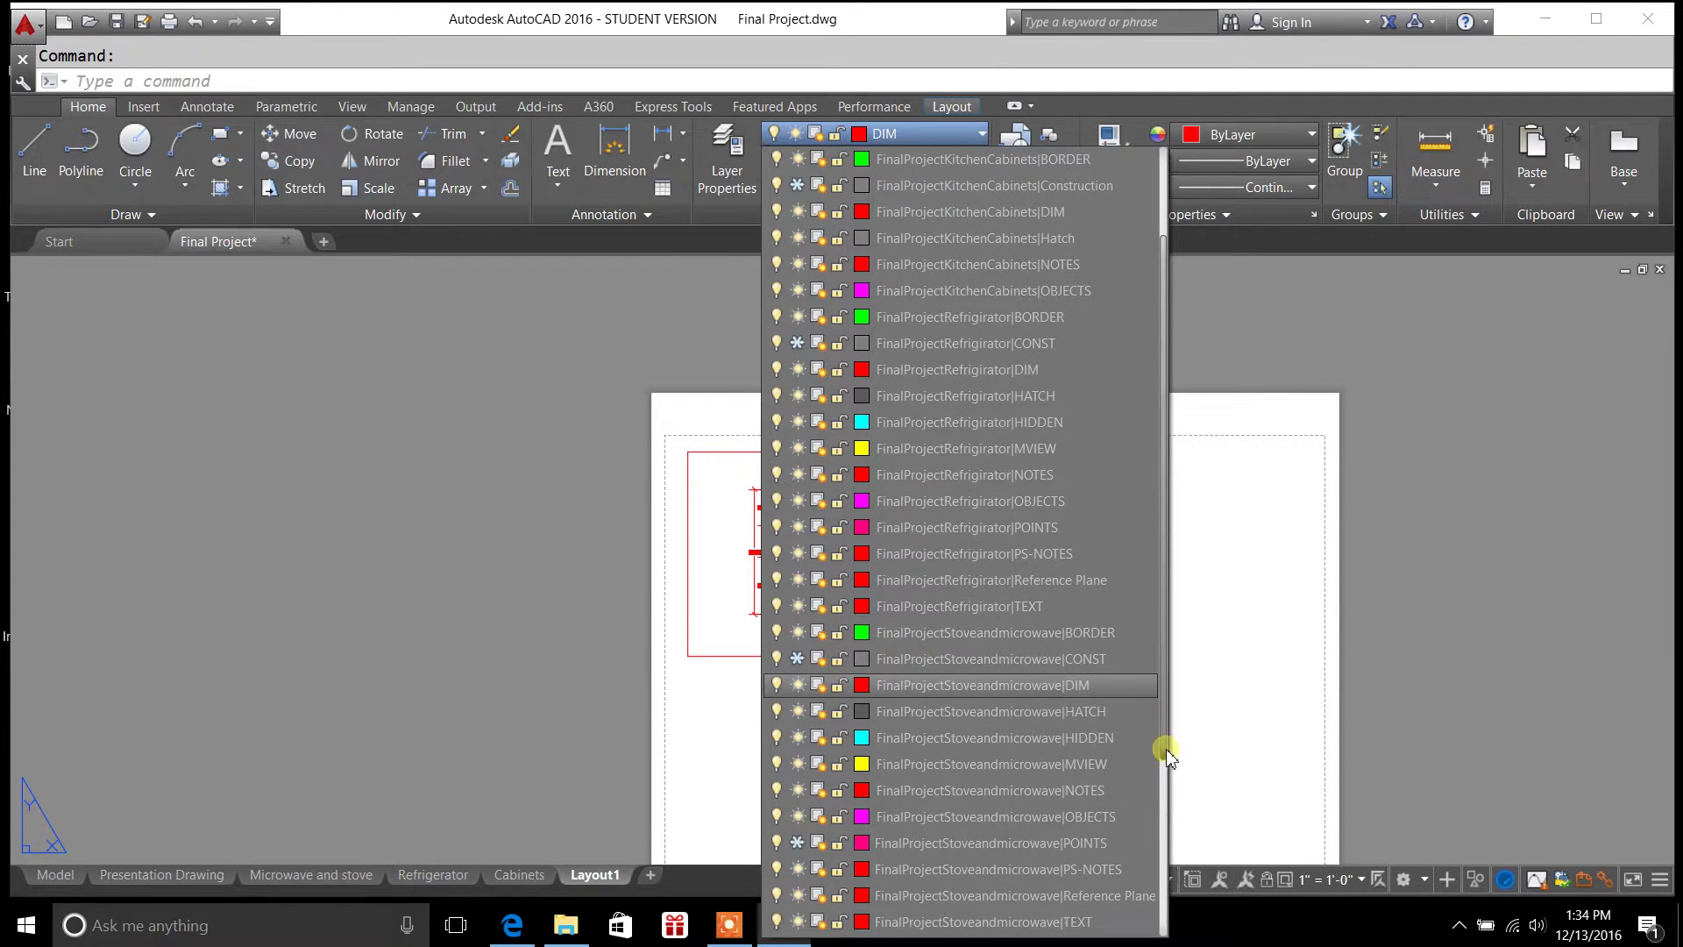
scroll(970, 526, down, 3)
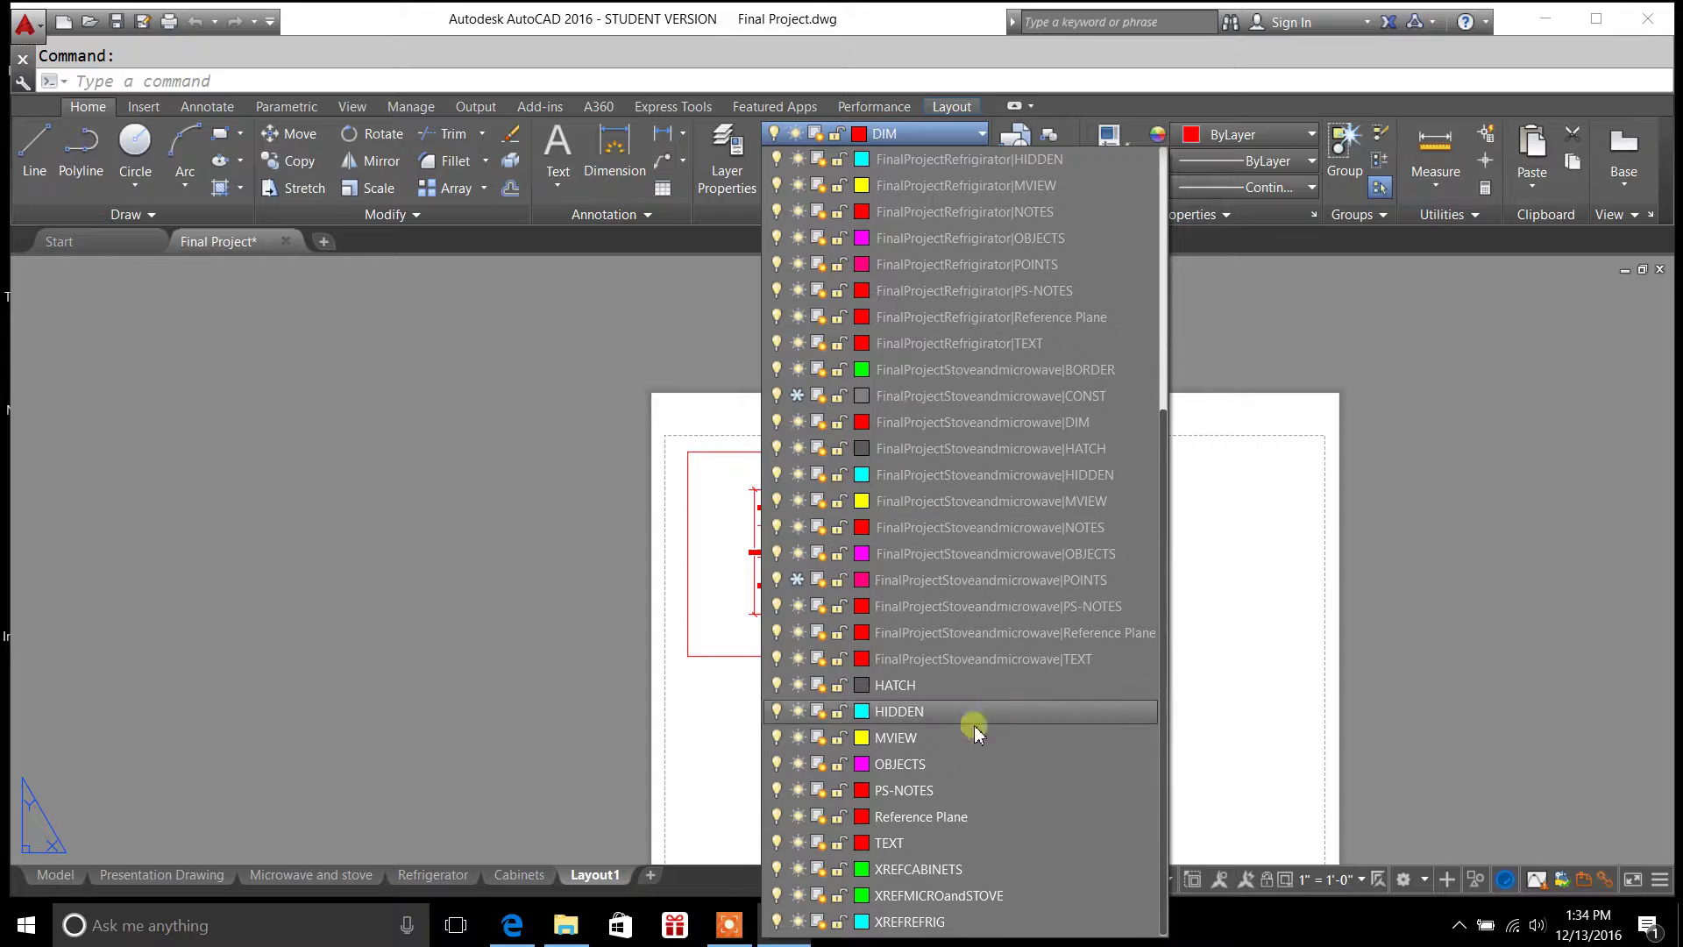
click(931, 739)
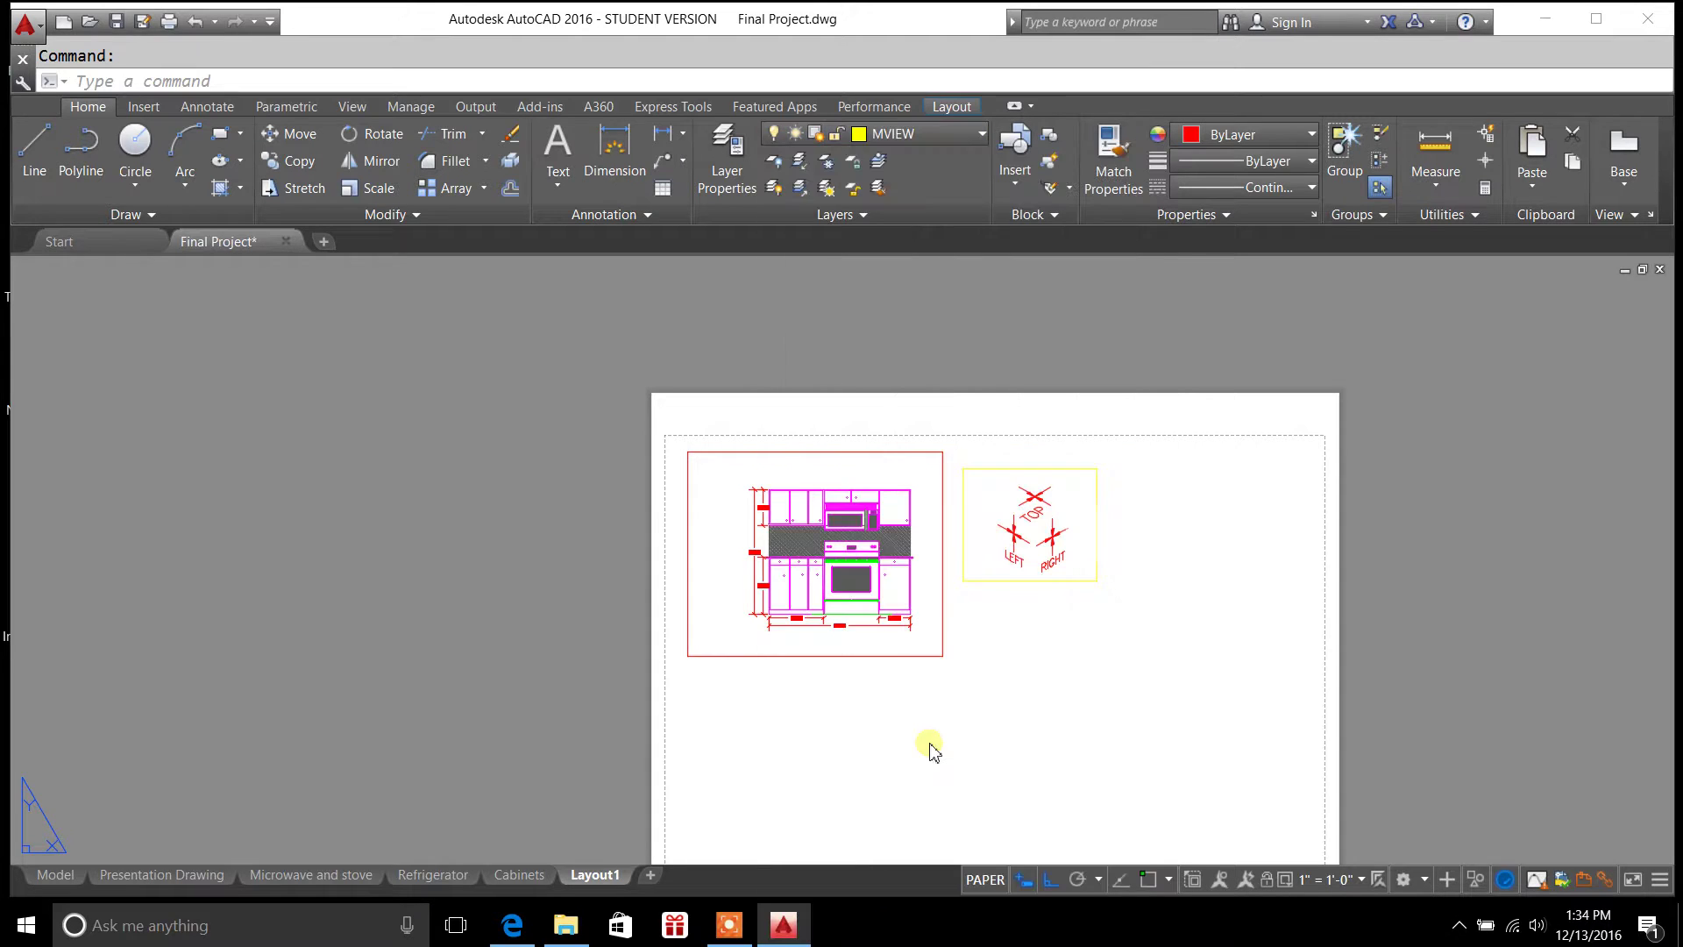
key(Escape)
Put the large kitchen elevation viewport on the MVIEW layer too
click(942, 651)
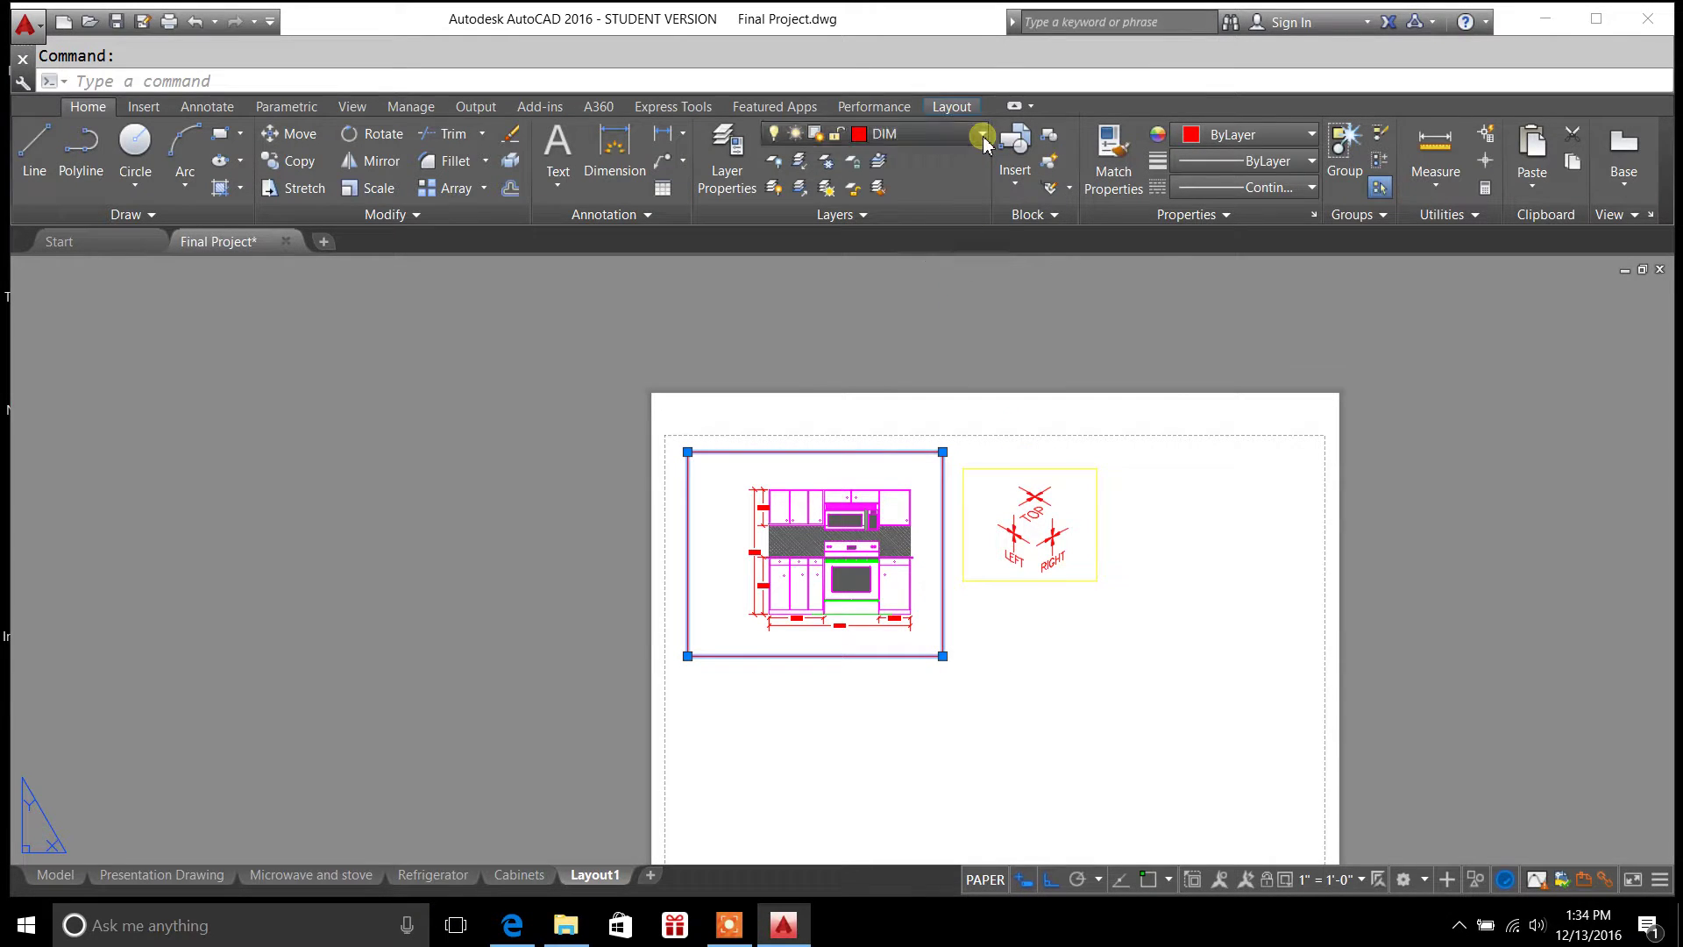
click(983, 134)
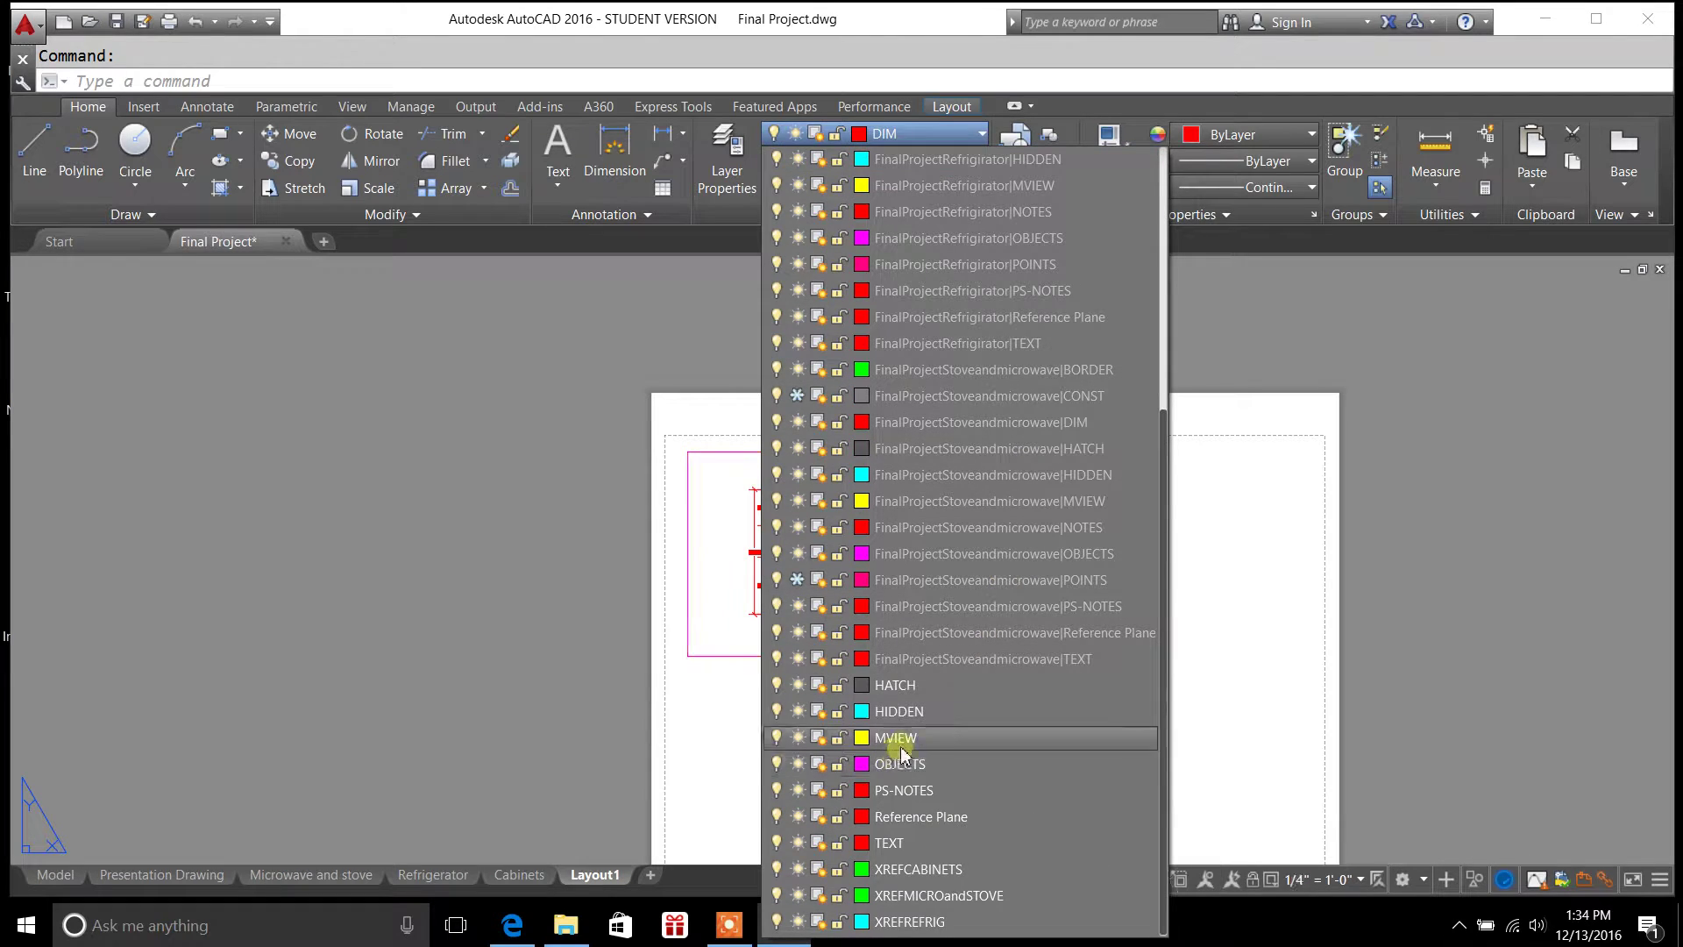
click(911, 737)
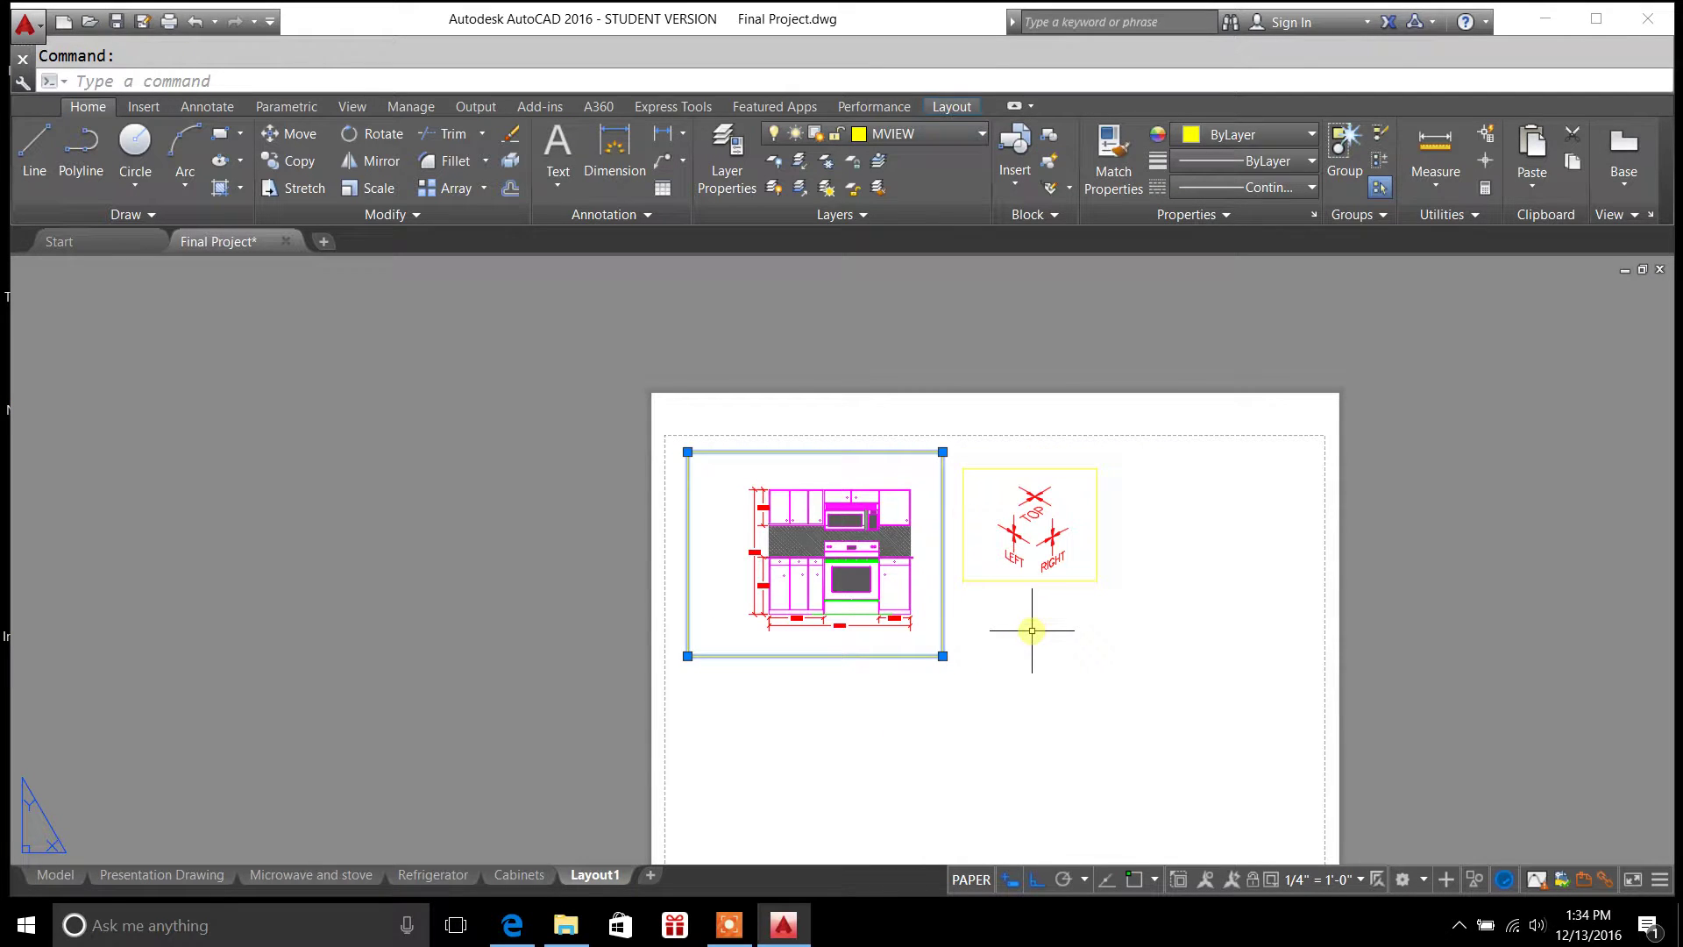
key(Escape)
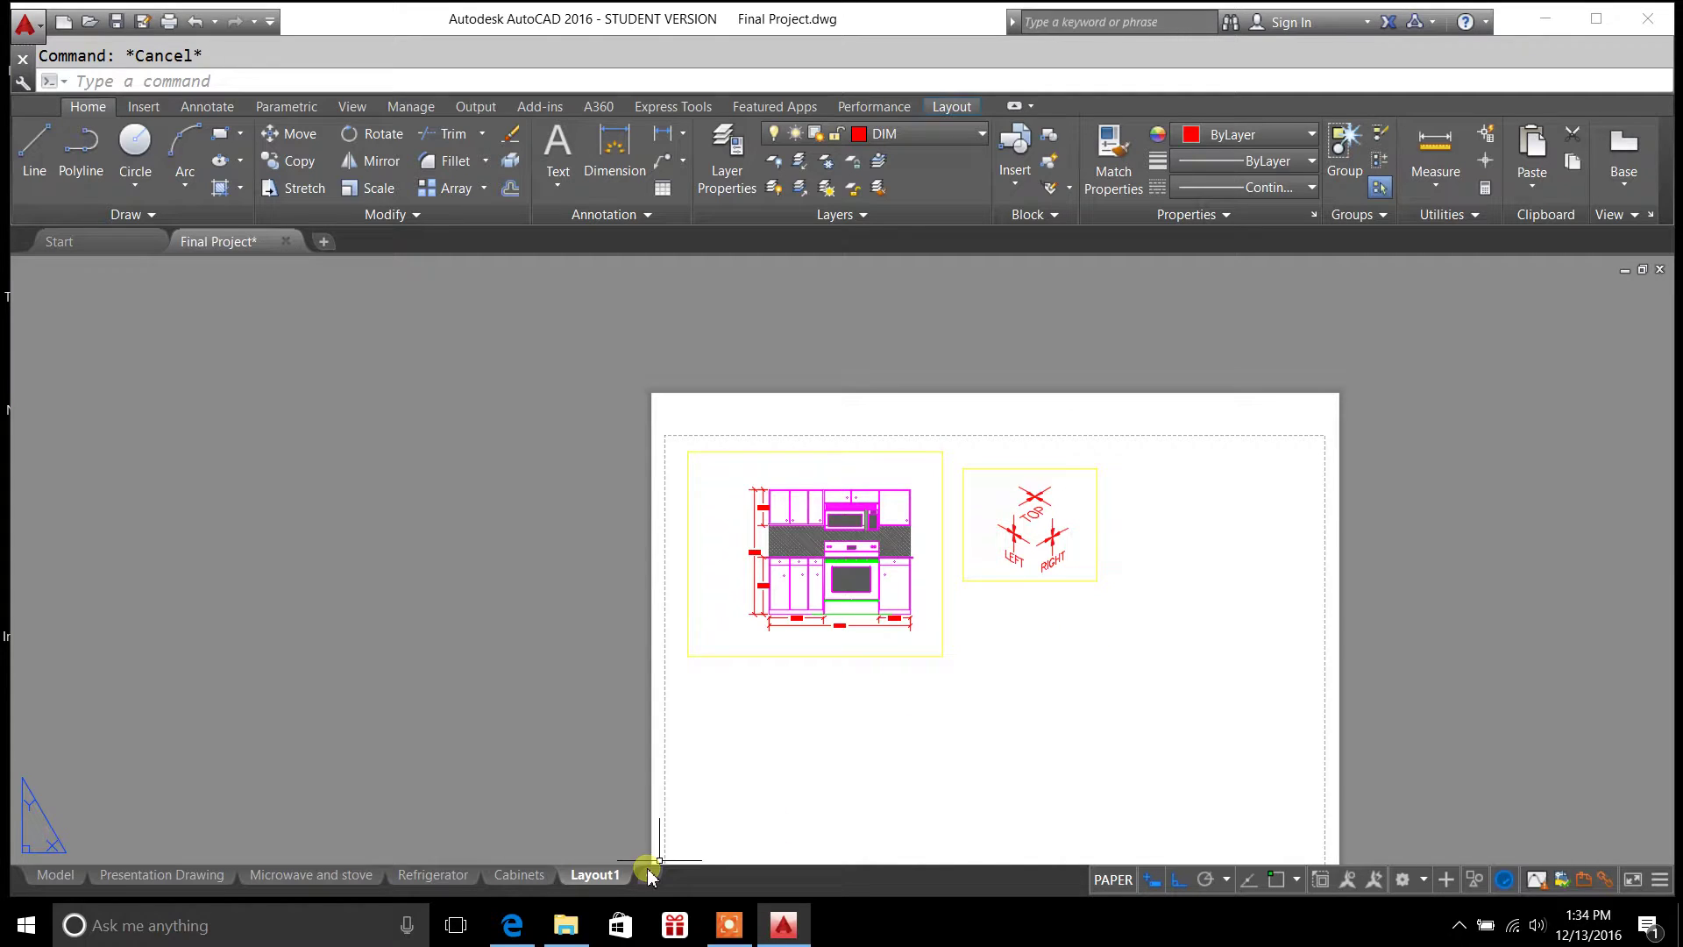
Start a single-sheet plot of Layout1 from the layout tab's menu
right_click(604, 877)
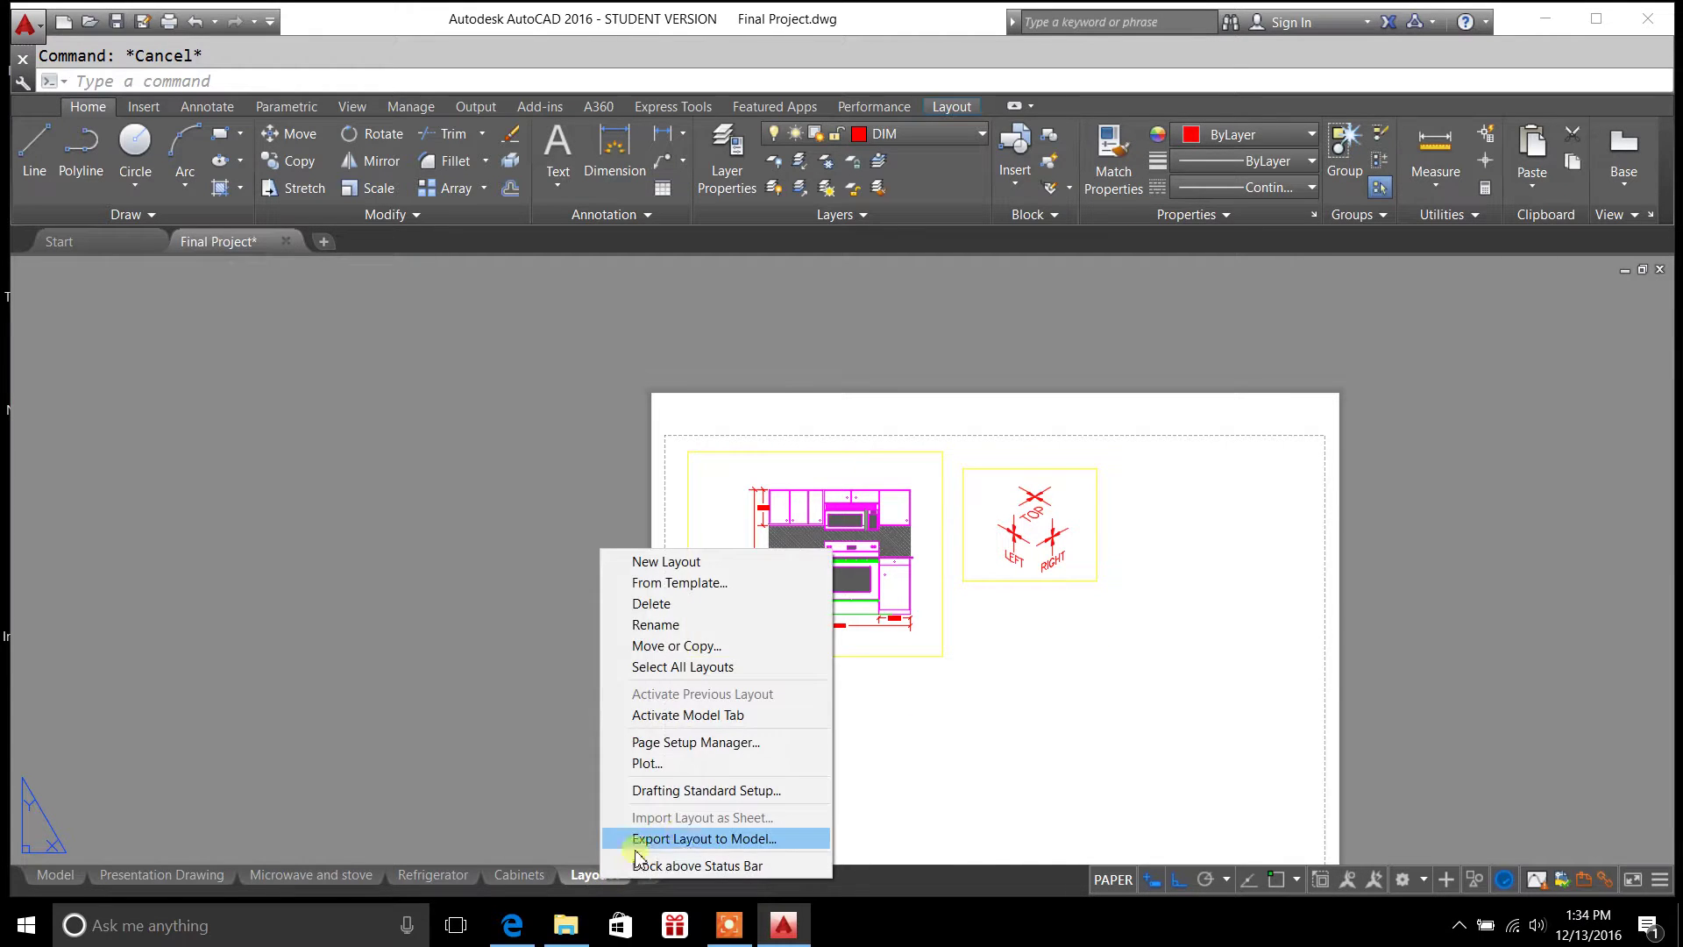
click(683, 763)
click(699, 522)
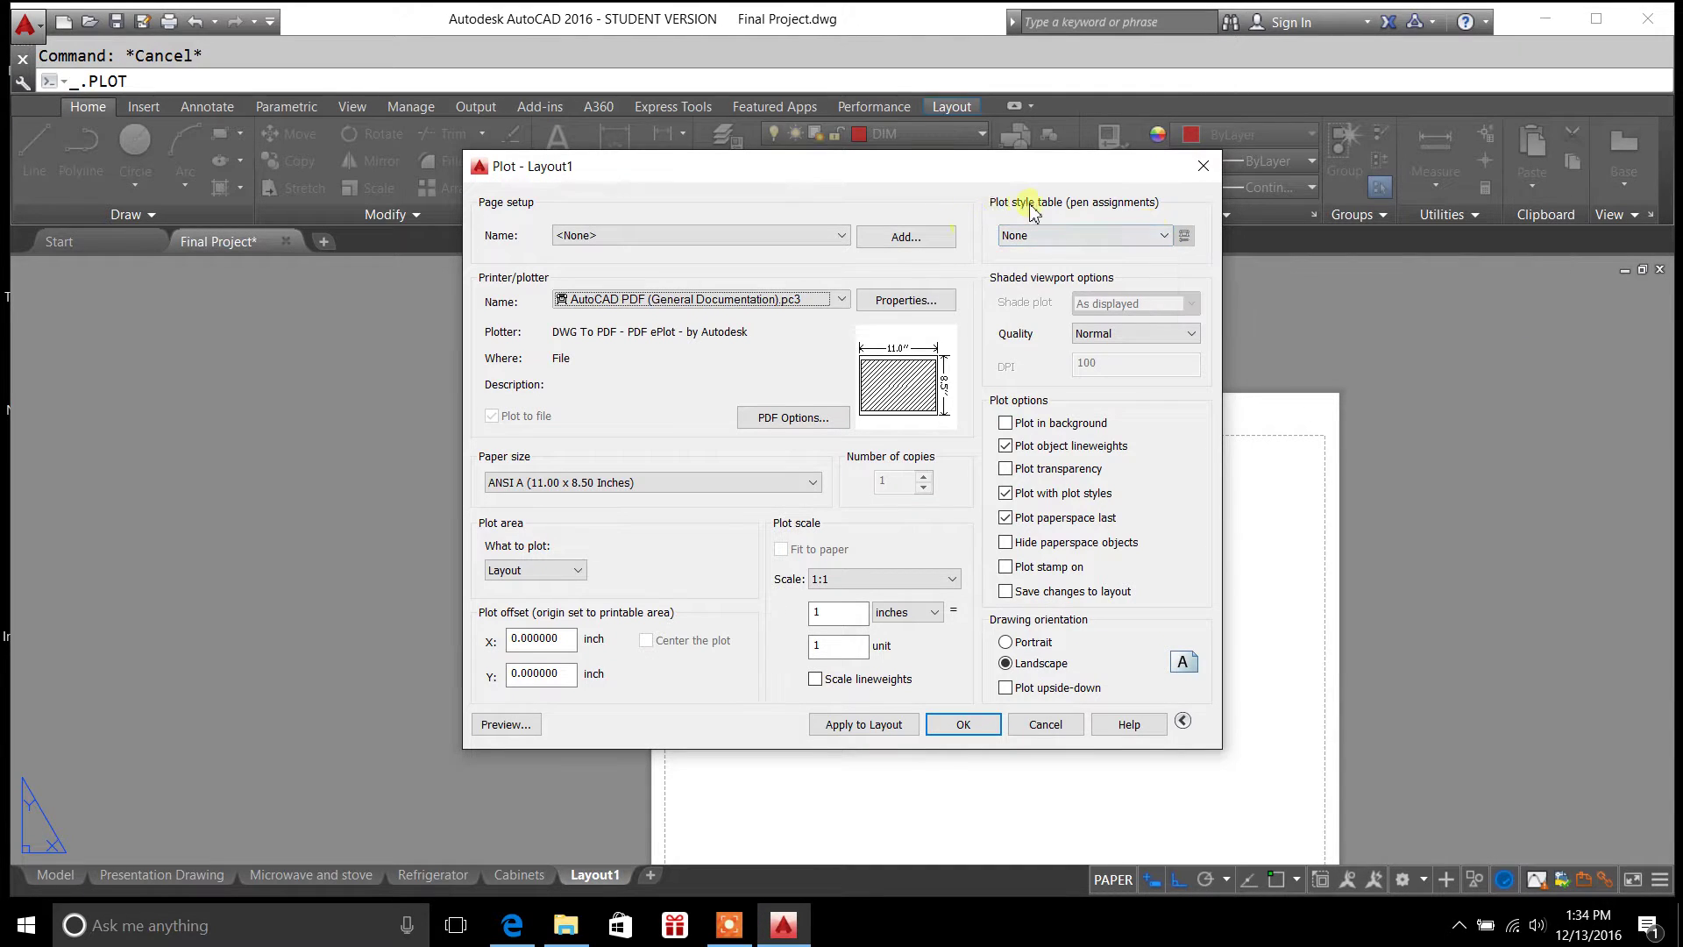
Set plot style defaultp.ctb, plot Extents centred on the paper, and preview the sheet
click(1165, 235)
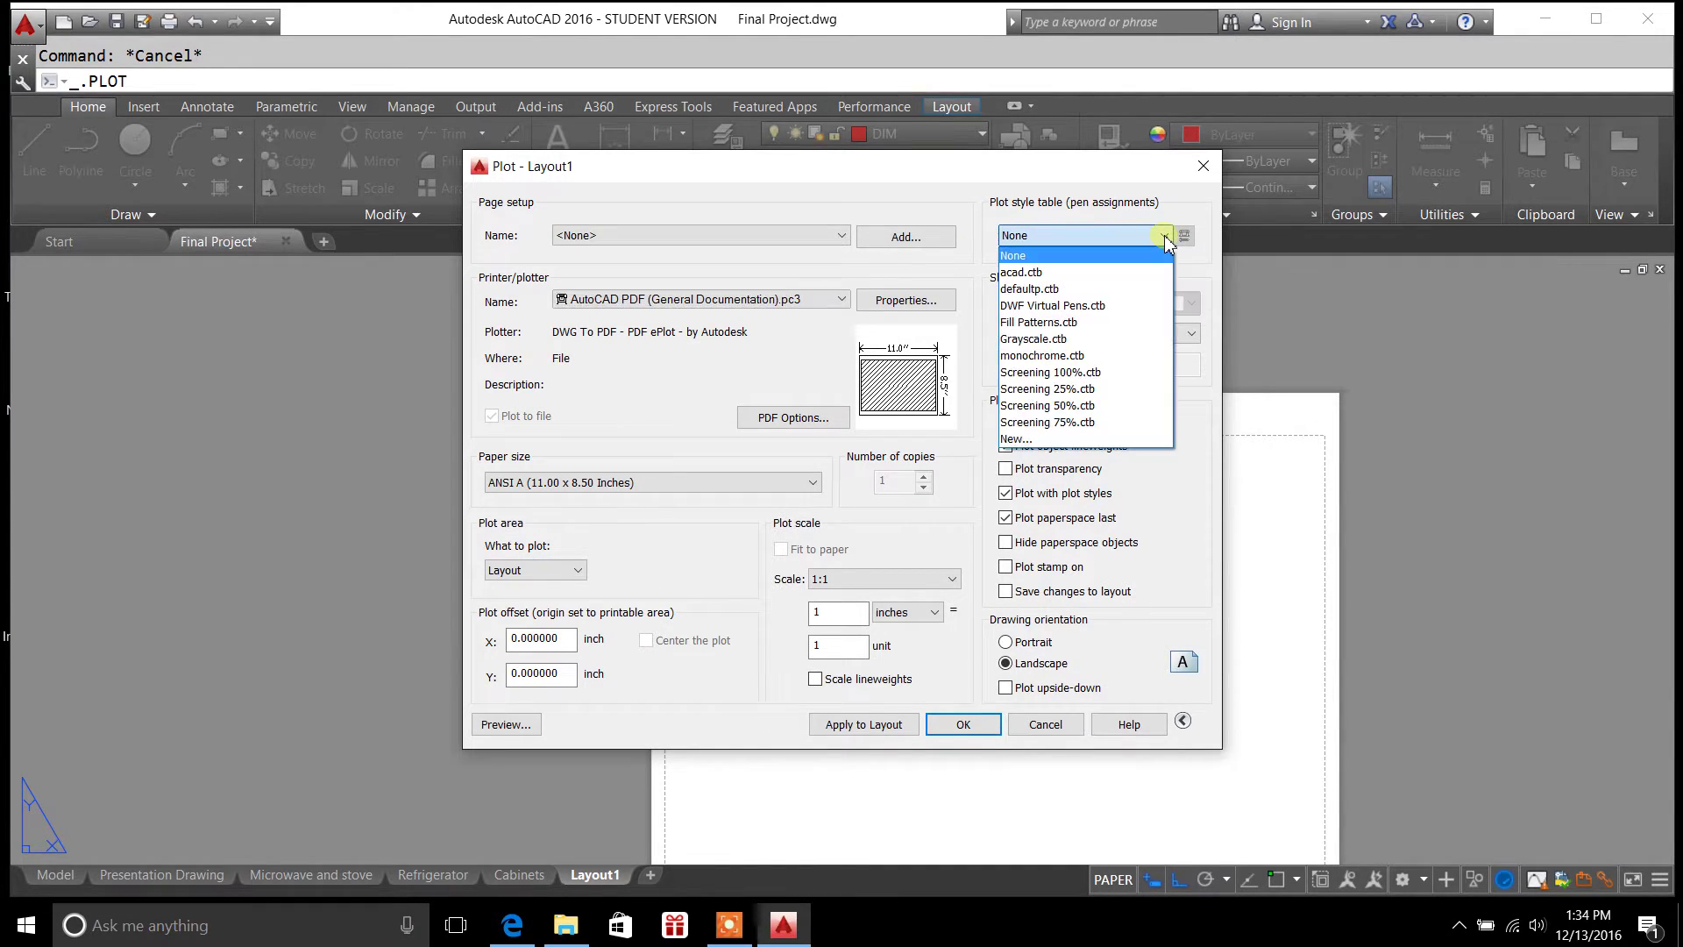
click(1145, 290)
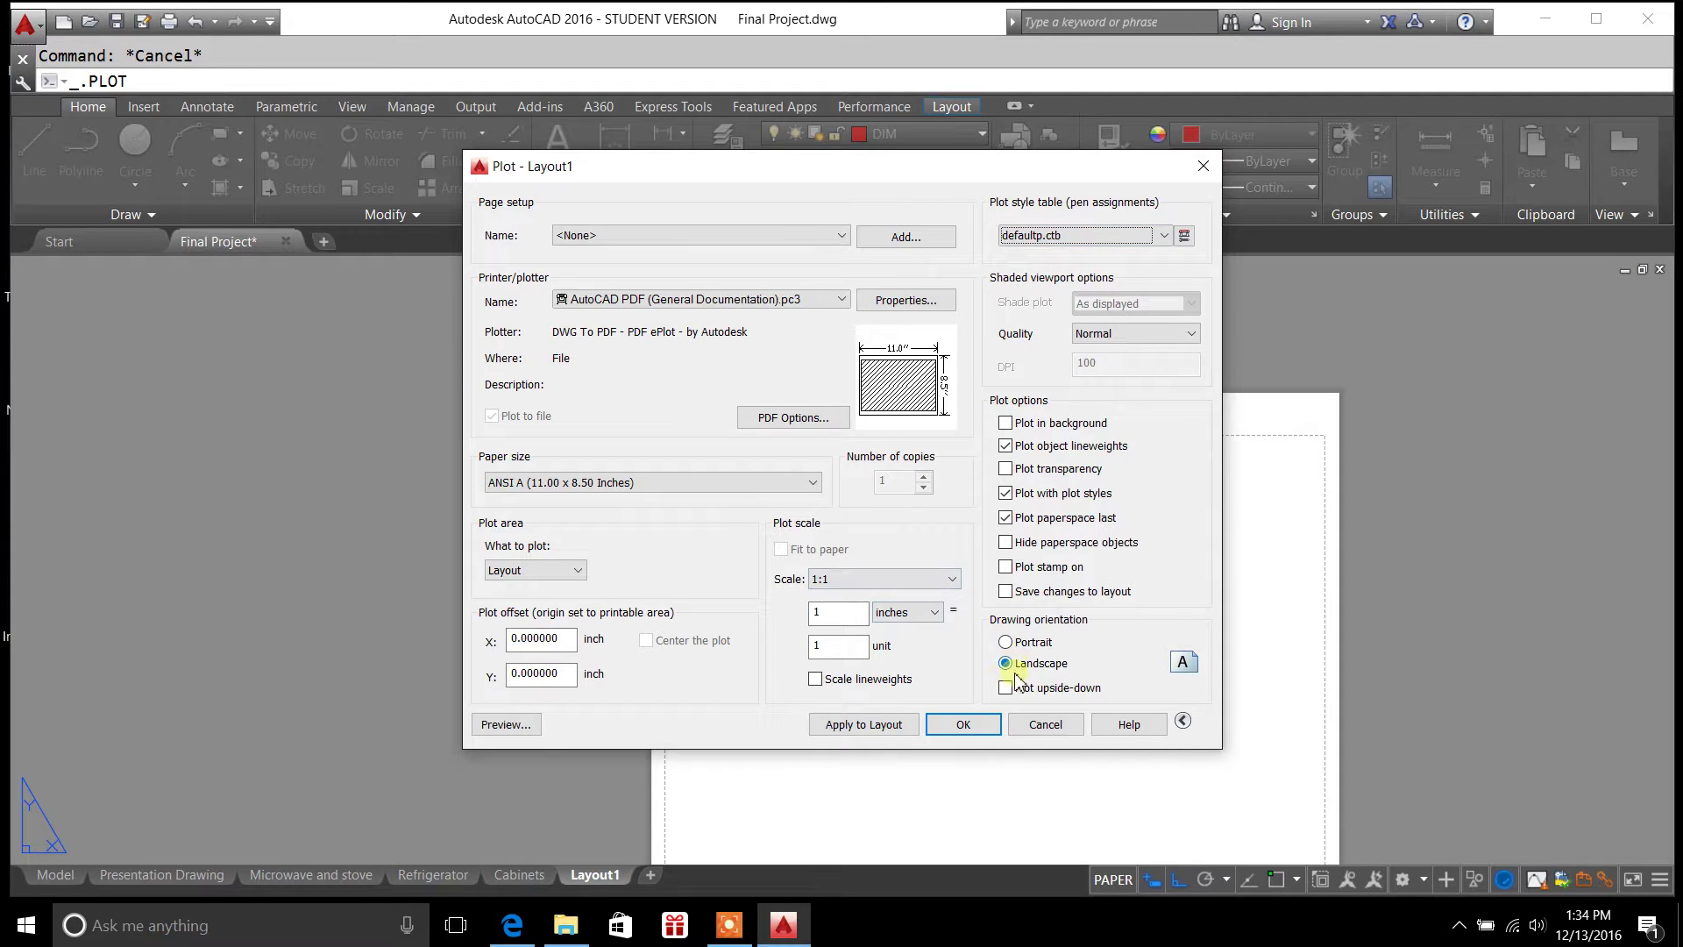
click(561, 571)
click(561, 606)
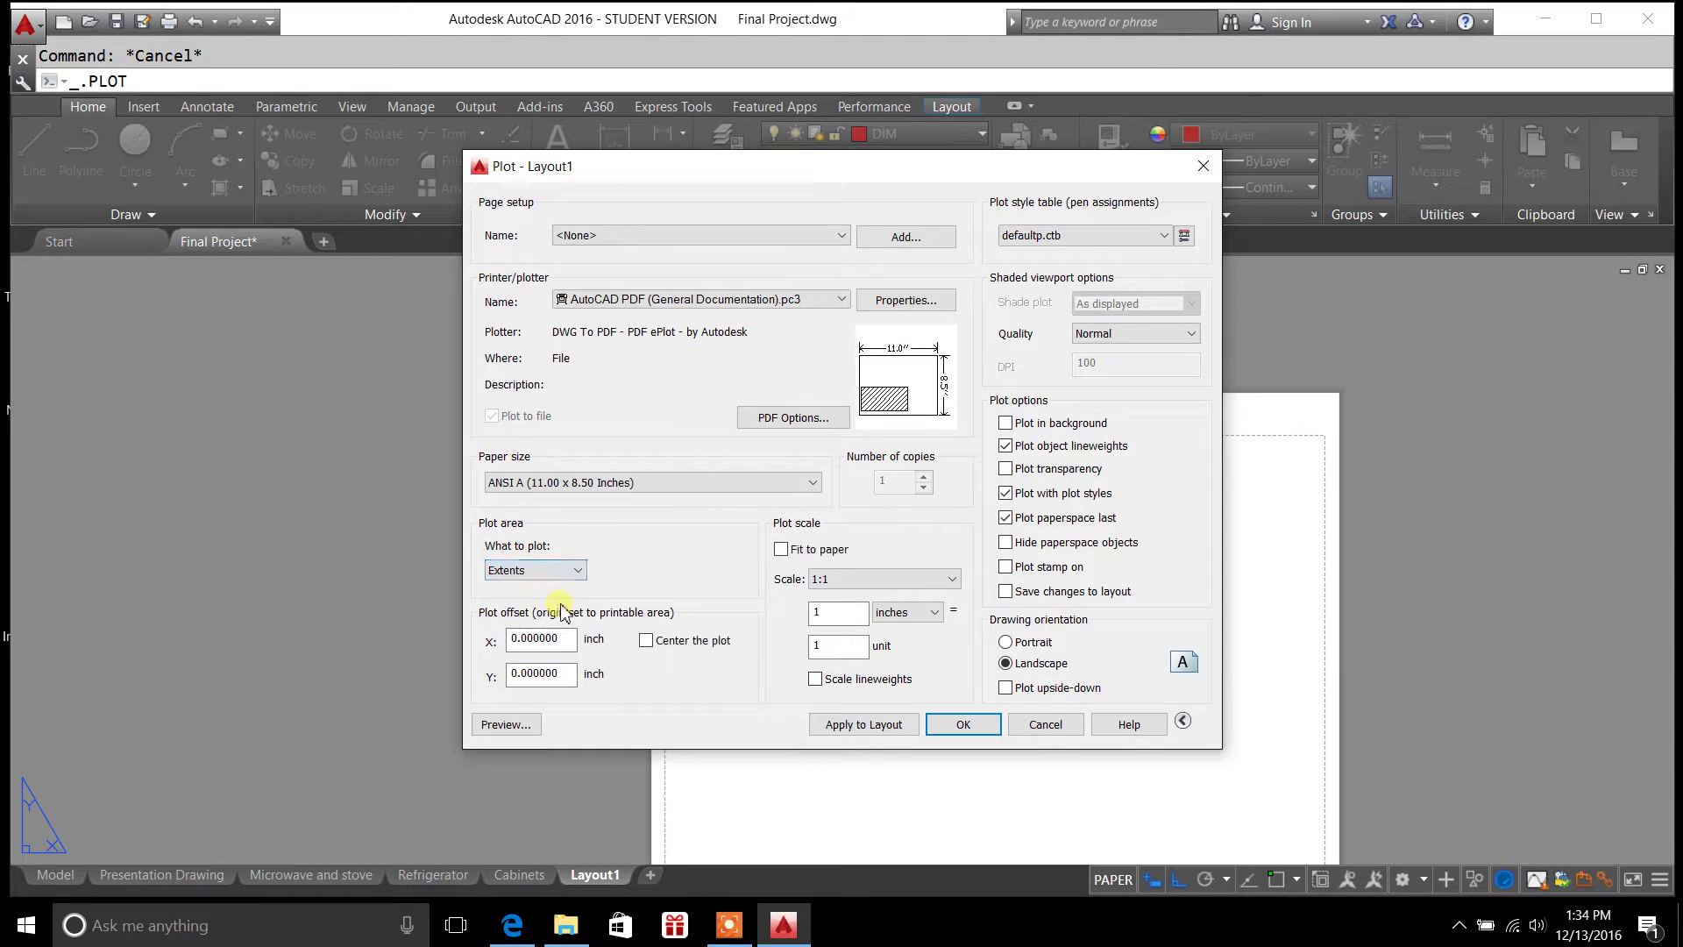
click(646, 644)
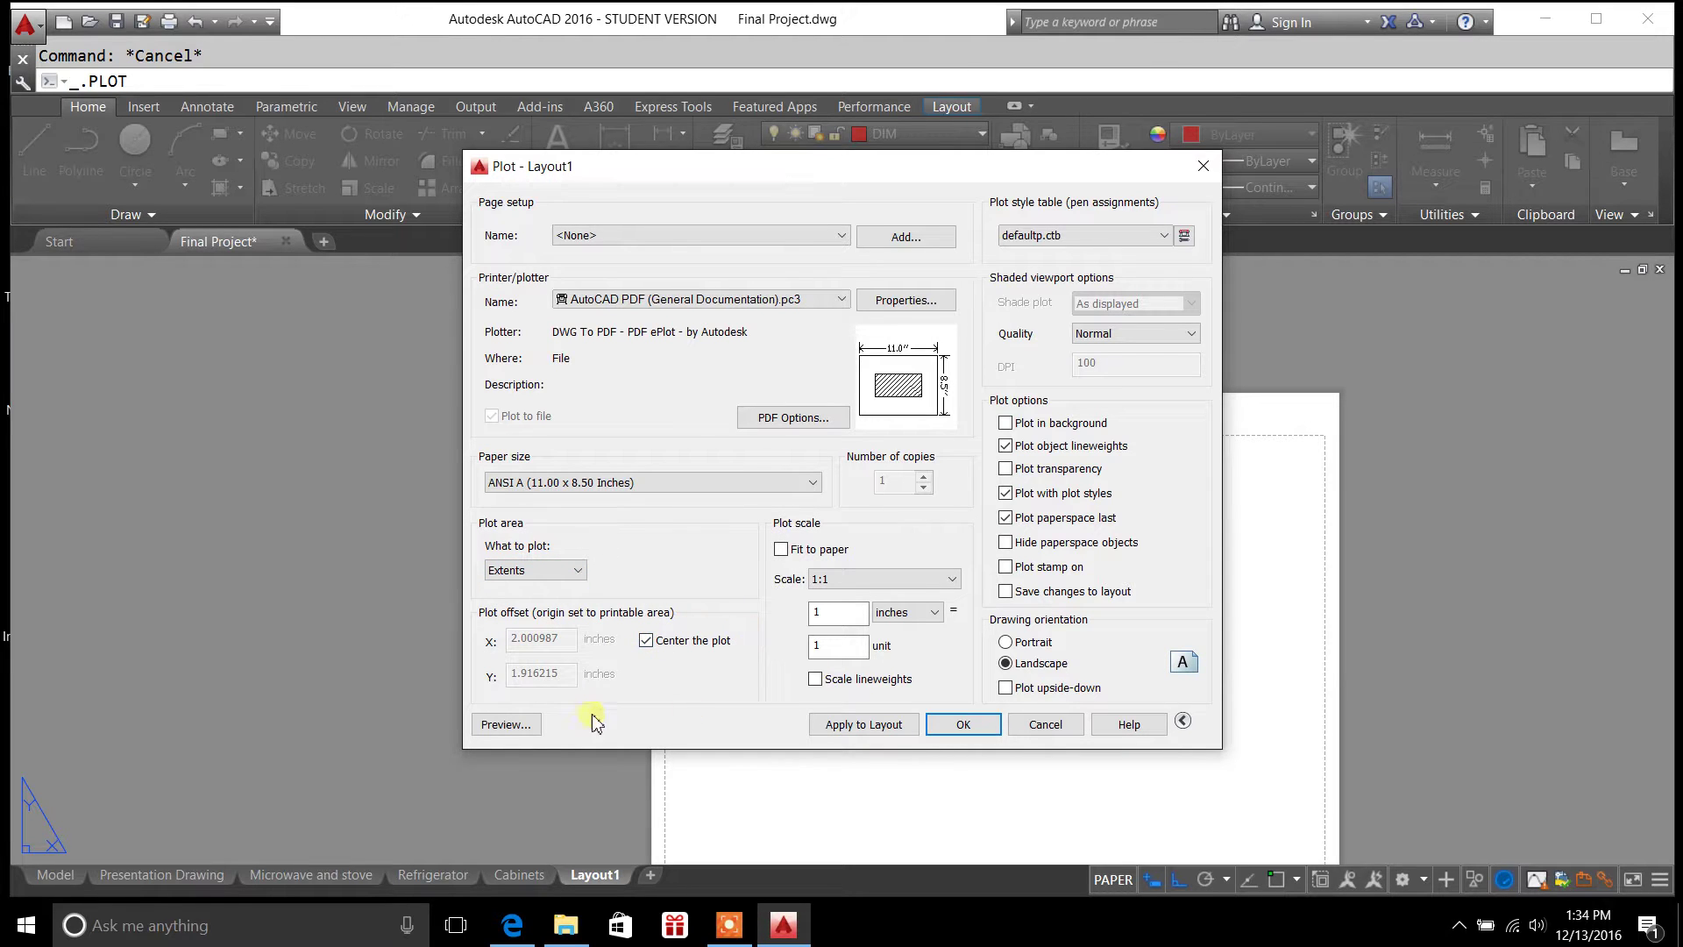
click(520, 725)
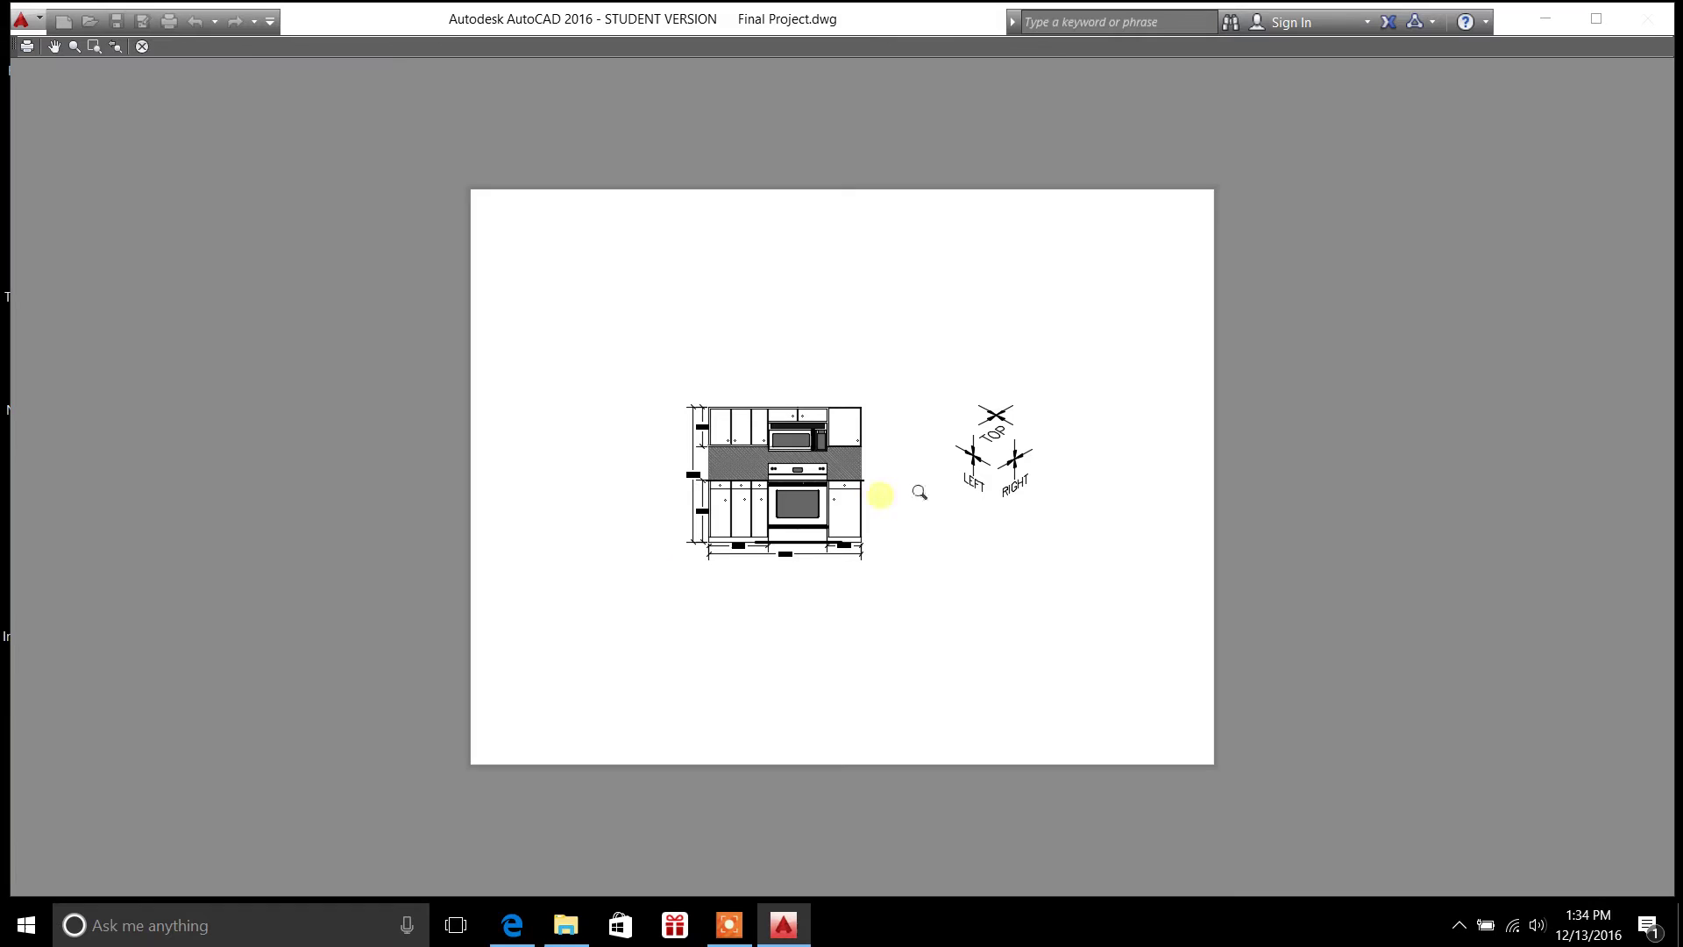
Close the plot preview and cancel the Plot dialog without plotting
scroll(912, 445, up, 5)
scroll(906, 444, down, 3)
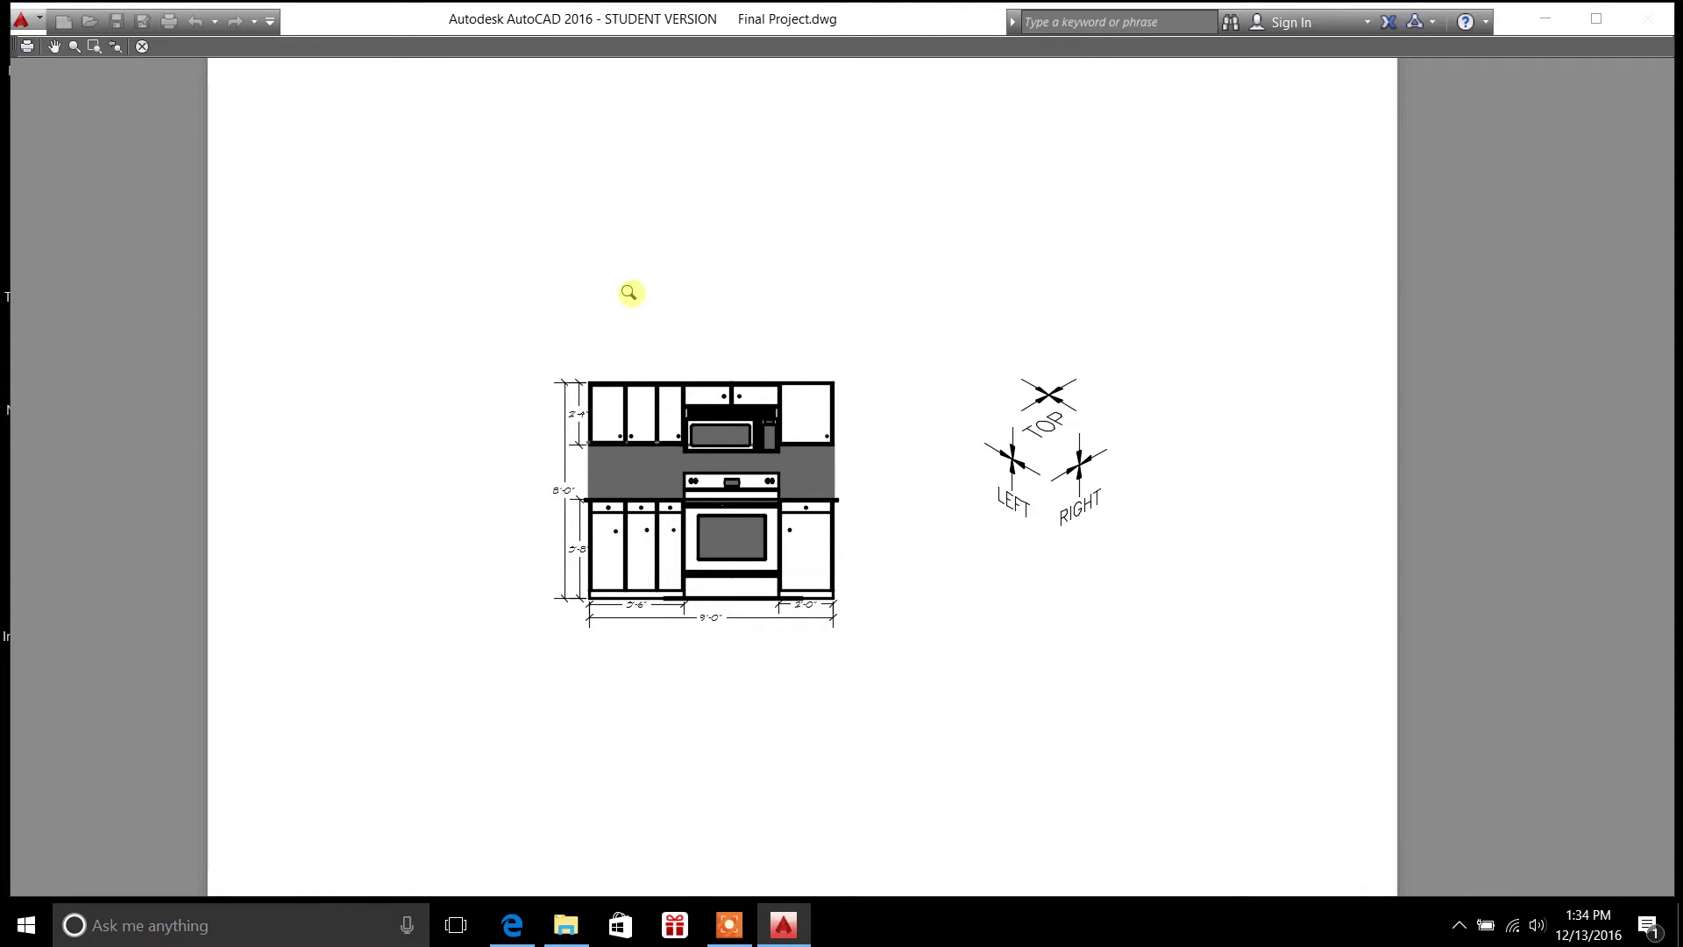
click(143, 47)
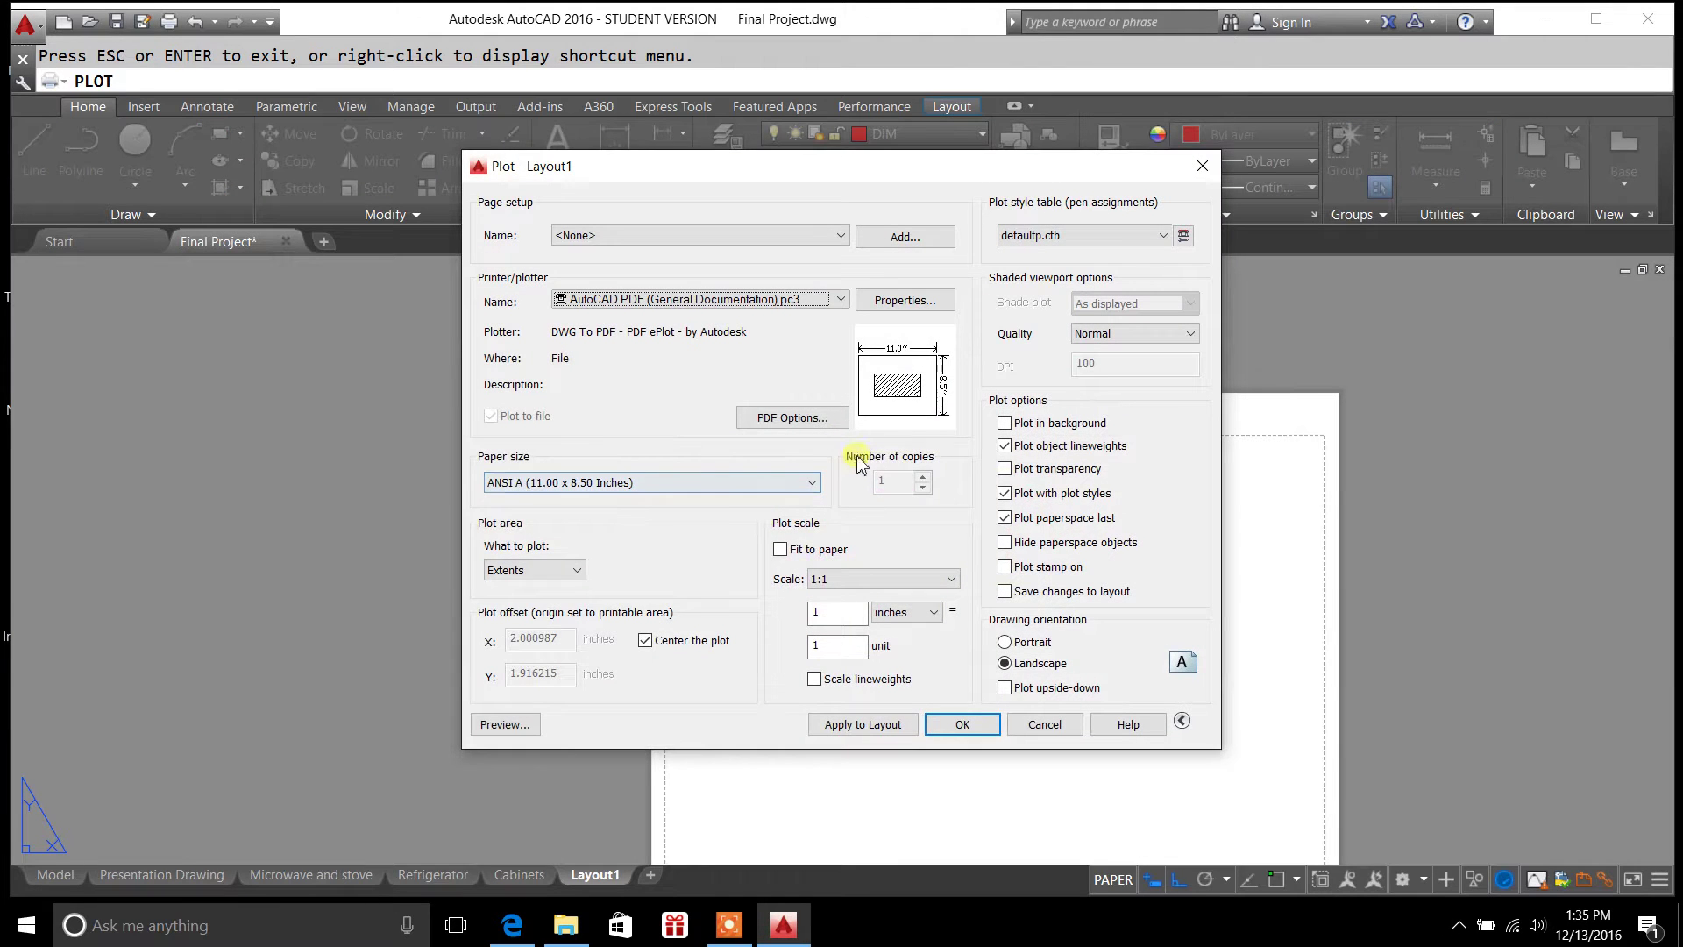
click(1203, 165)
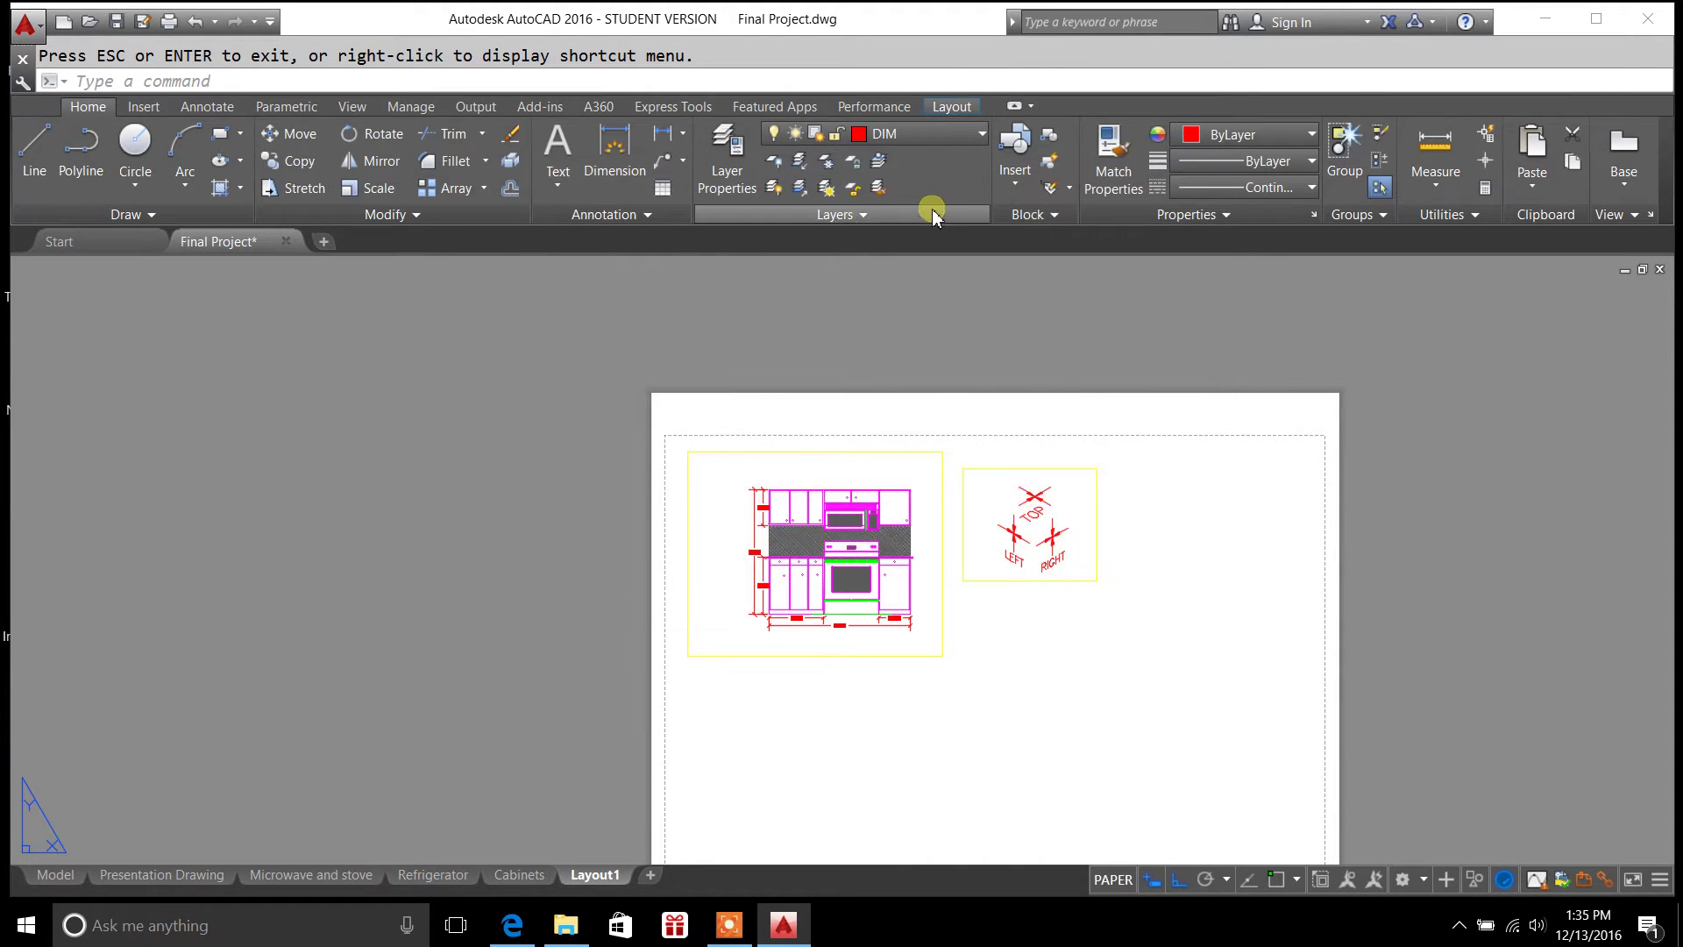
Move the axes and kitchen viewports onto the TEXT layer
click(964, 491)
click(943, 561)
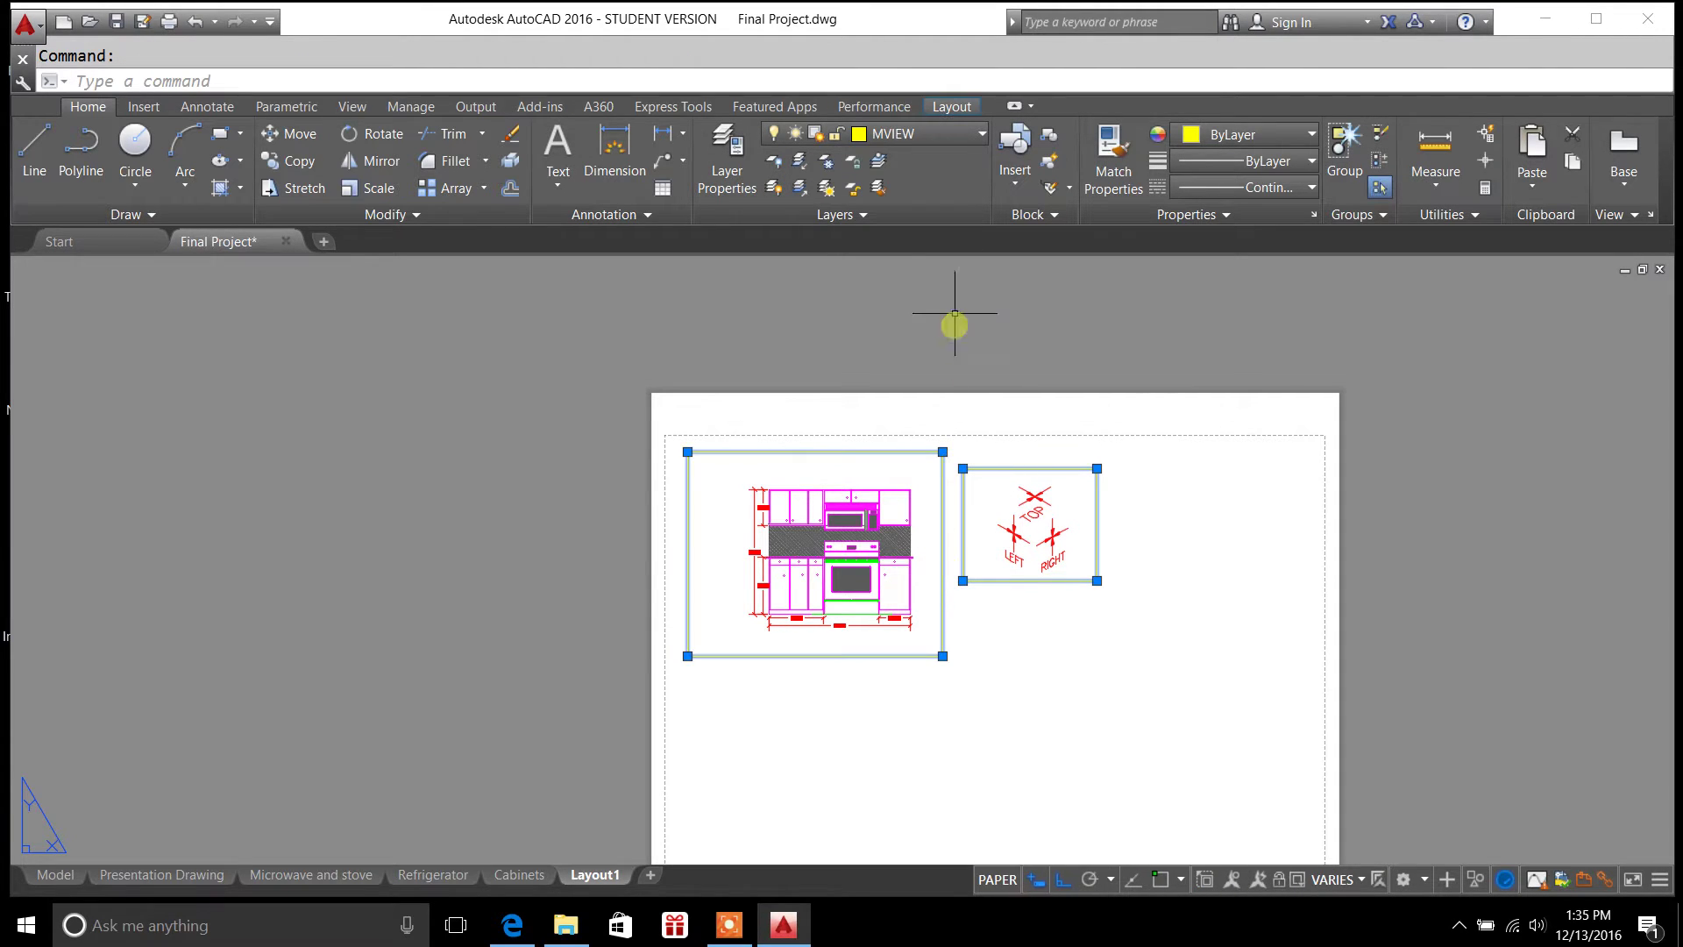
click(982, 133)
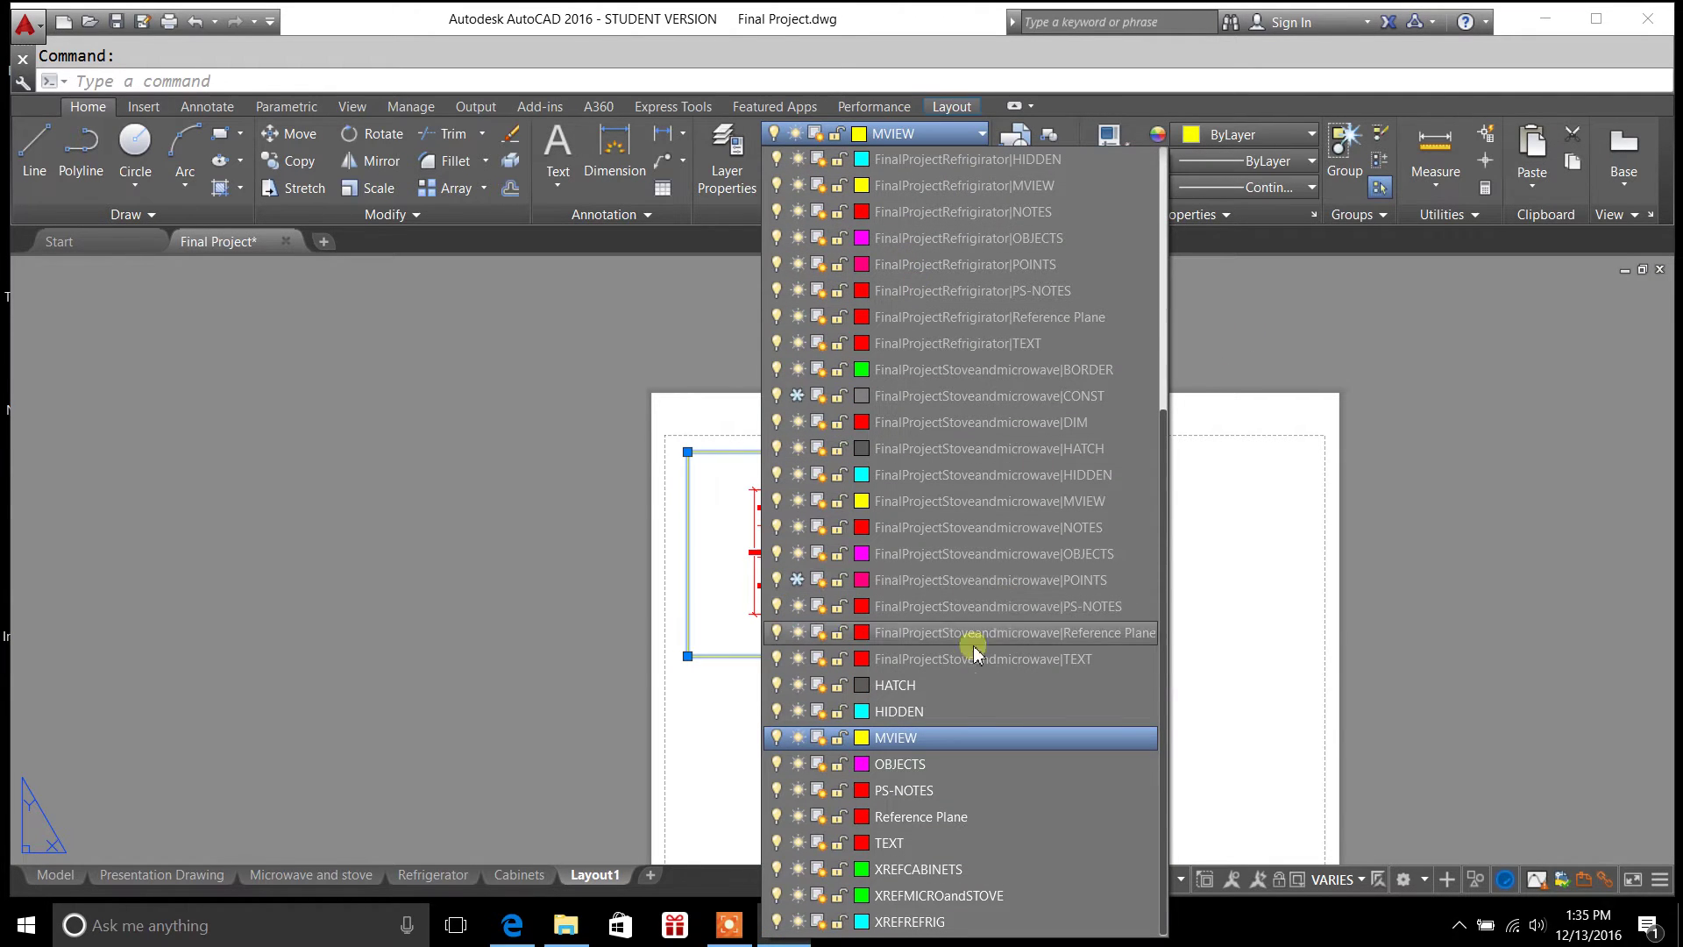
click(920, 842)
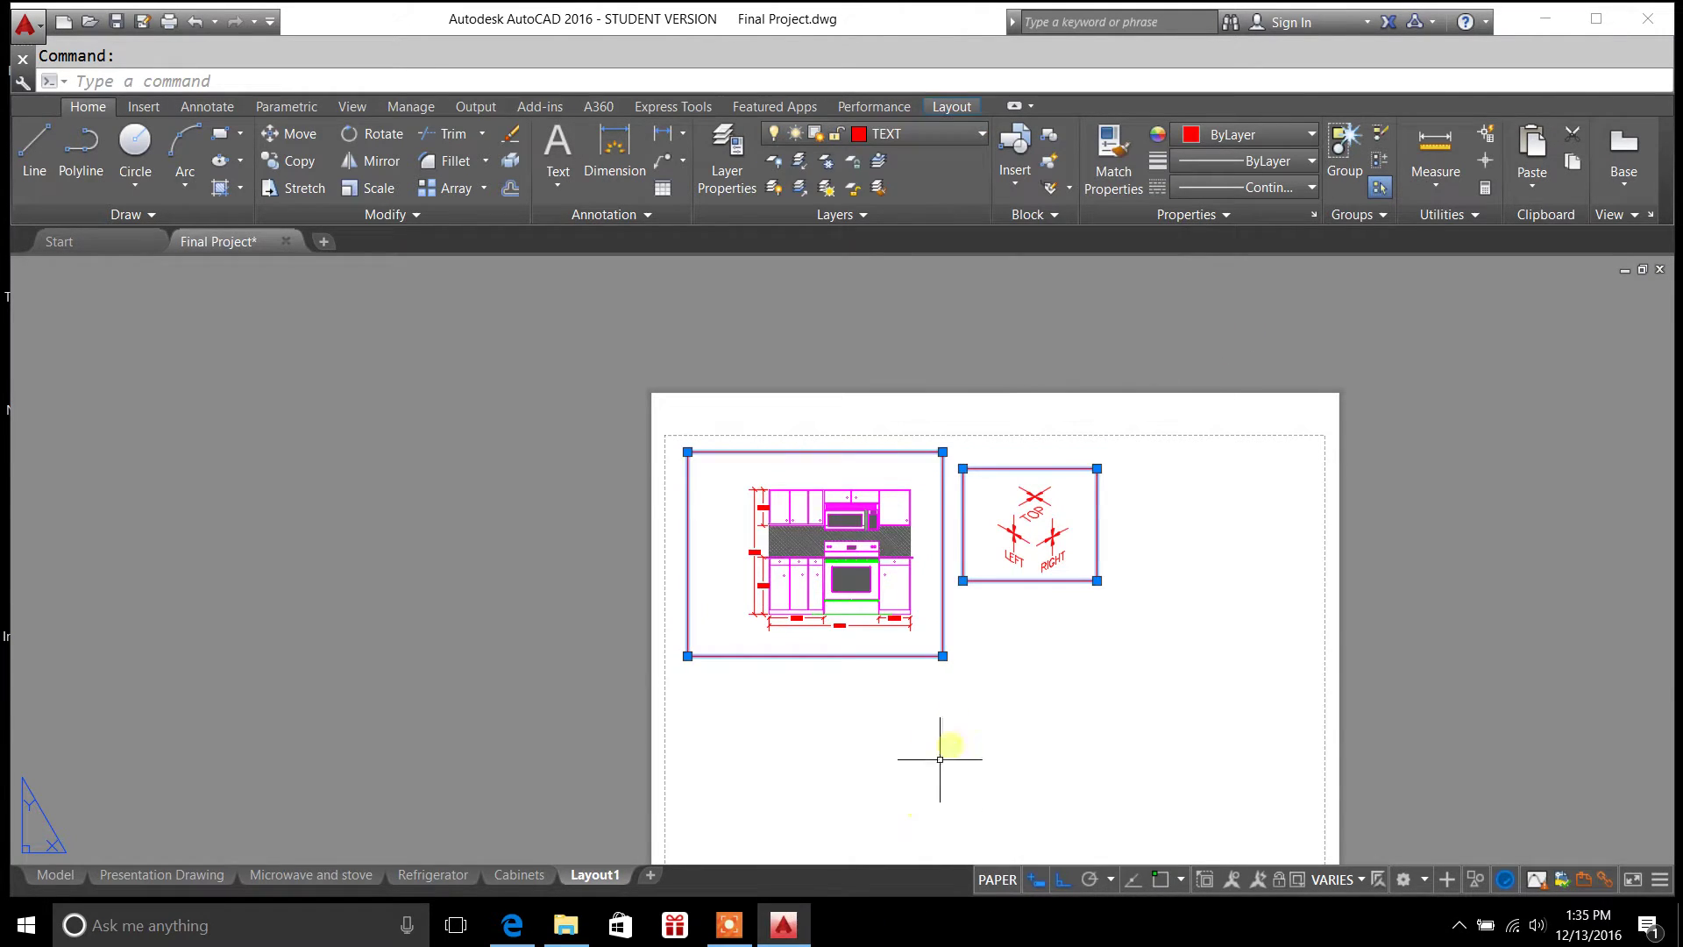
Plot Layout1 as a single sheet with defaultp.ctb, Extents and centring, and preview it
right_click(588, 873)
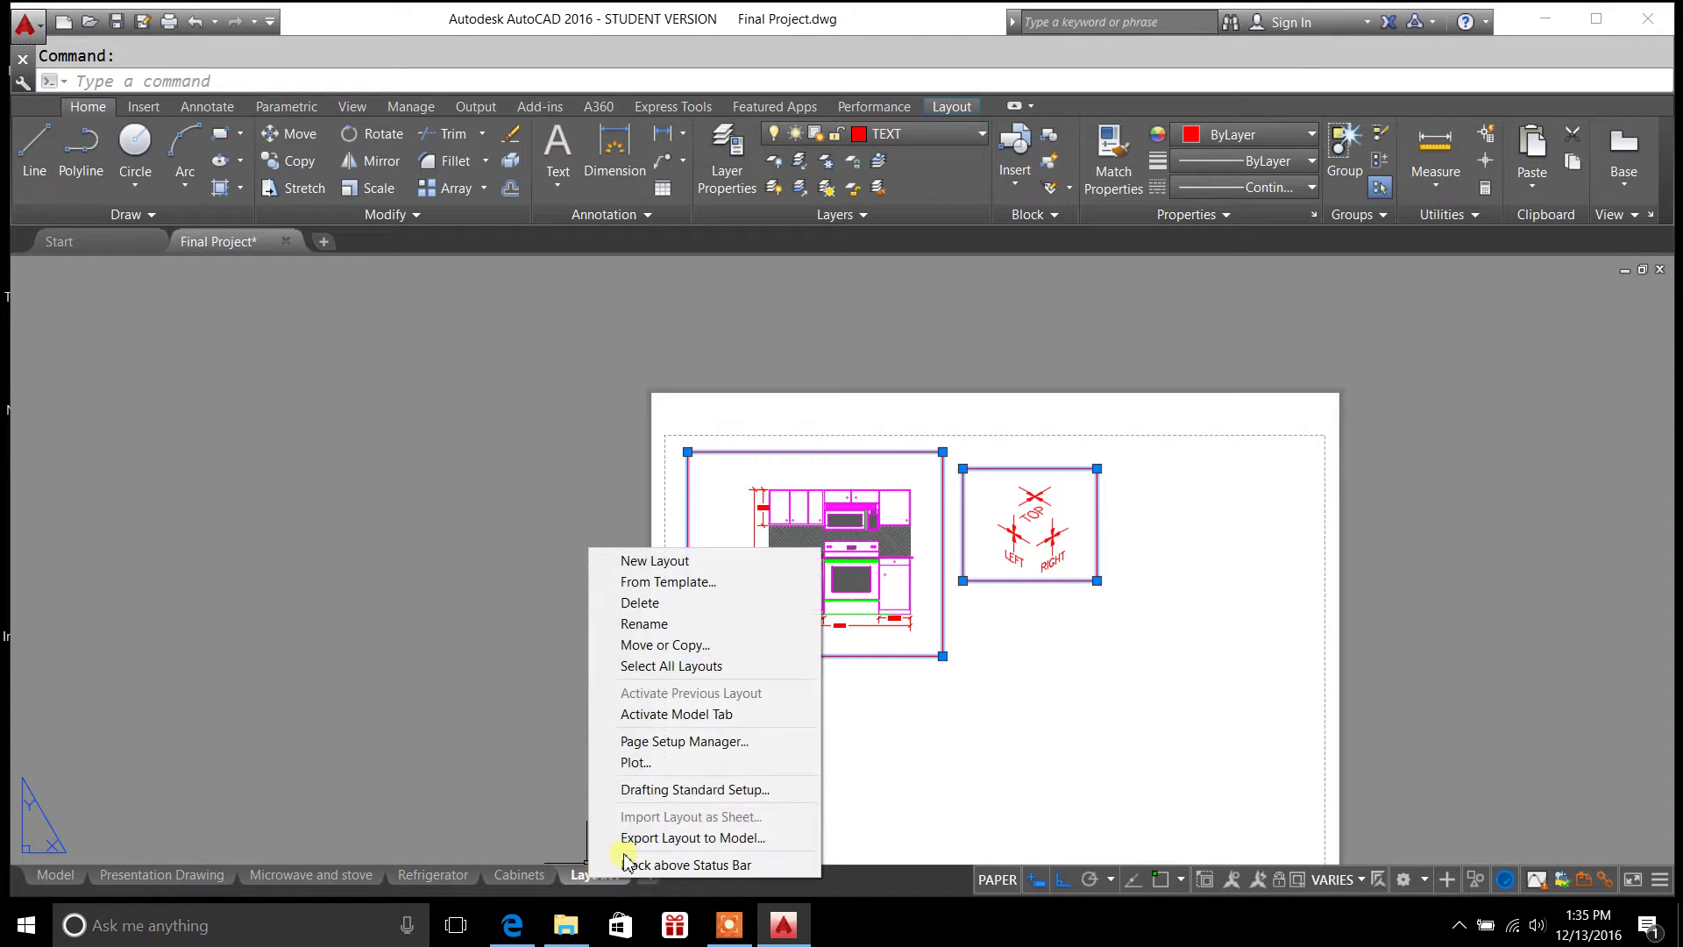
click(649, 763)
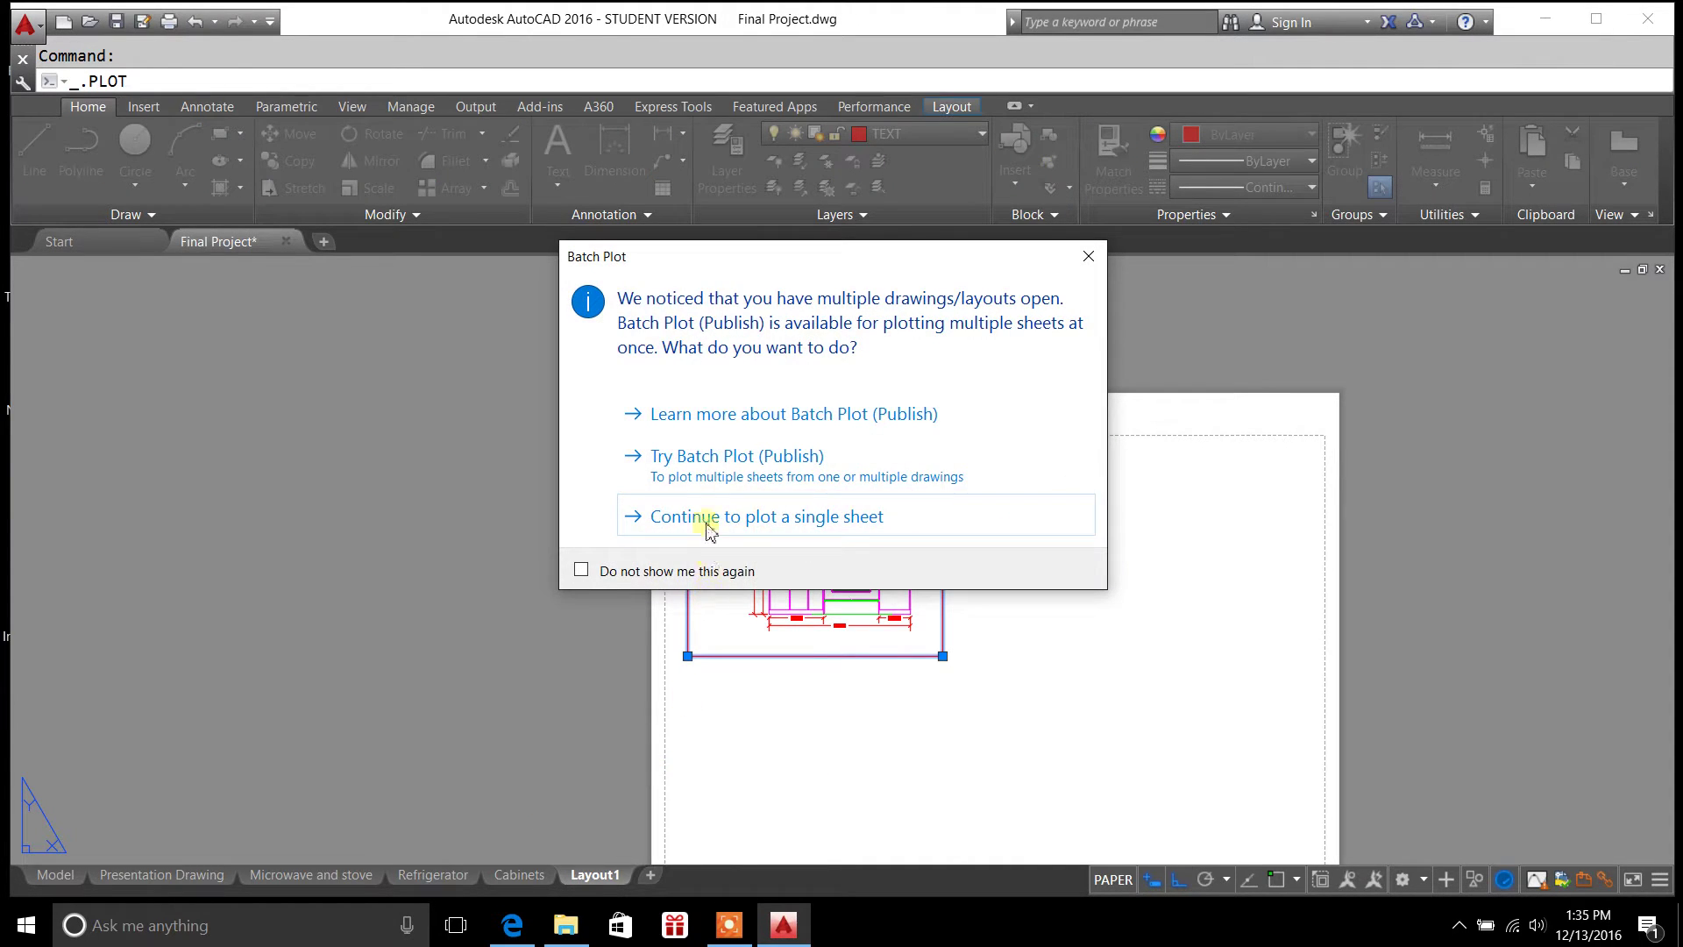
click(708, 529)
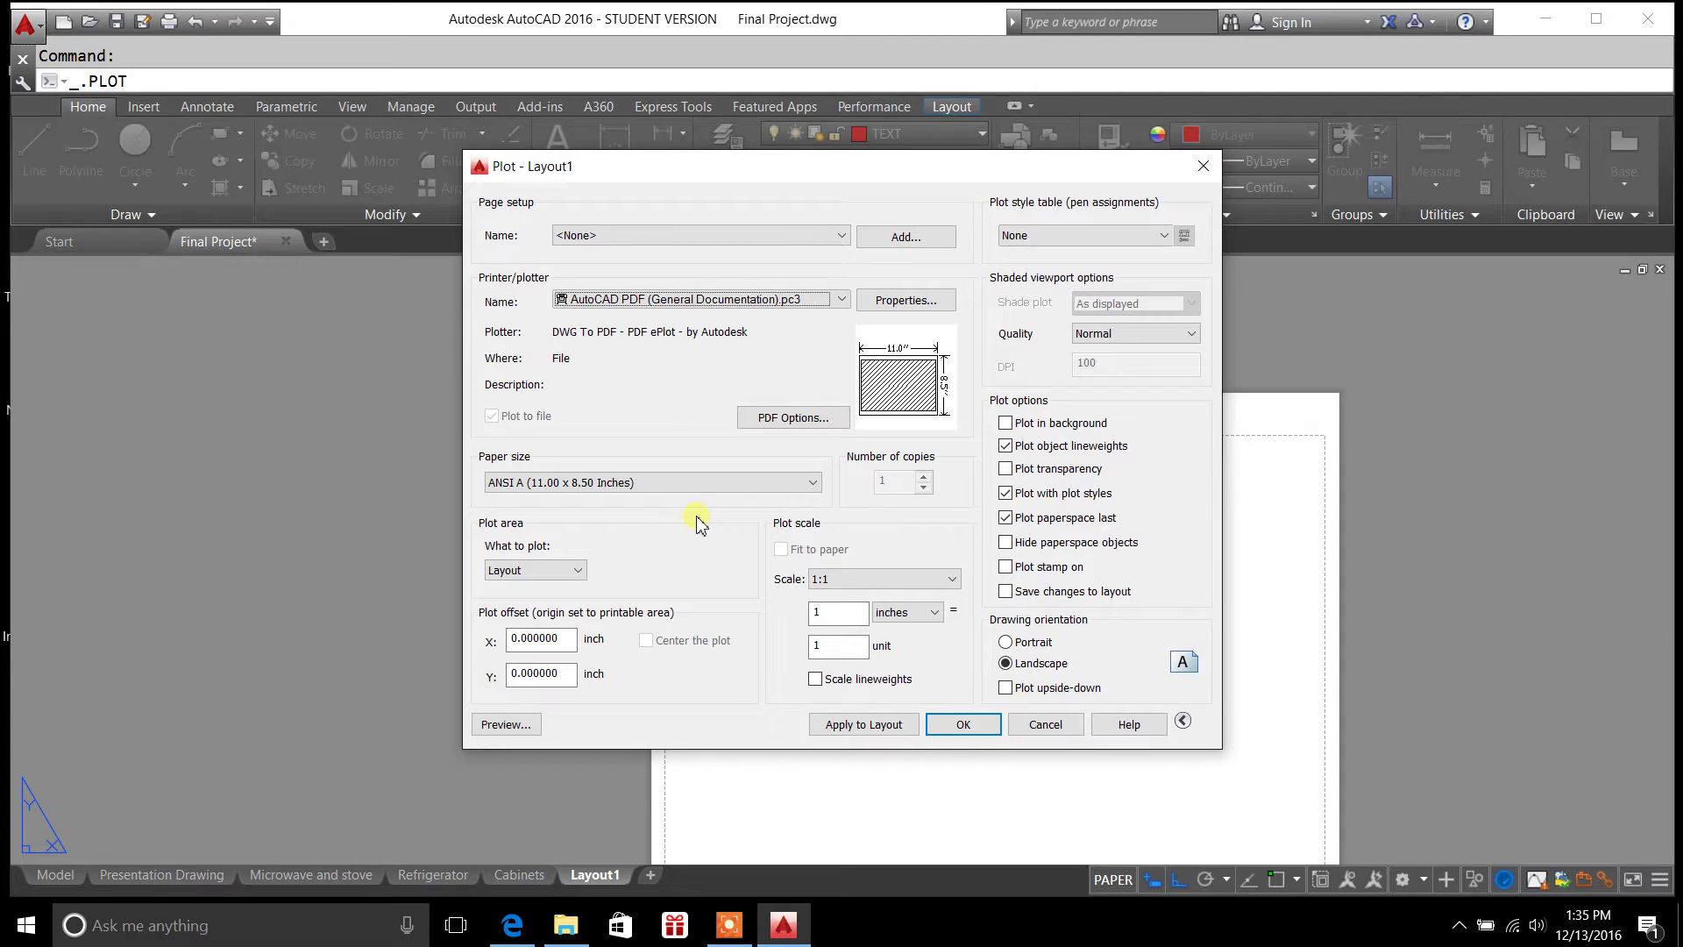
click(1163, 235)
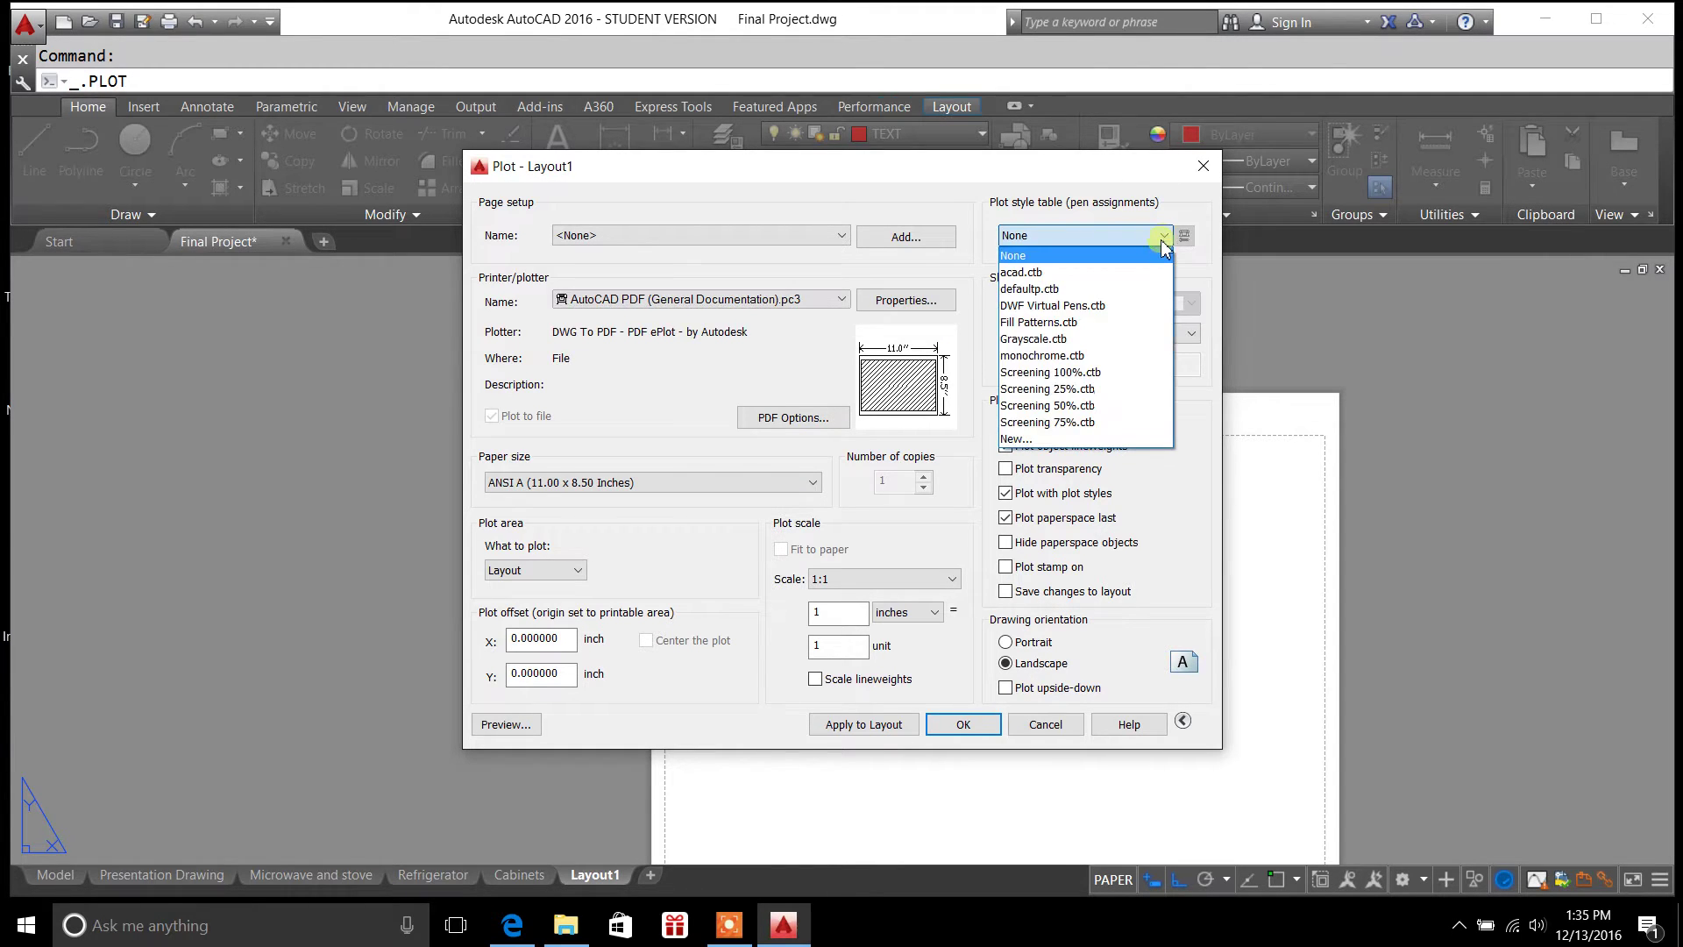
click(1120, 289)
click(576, 570)
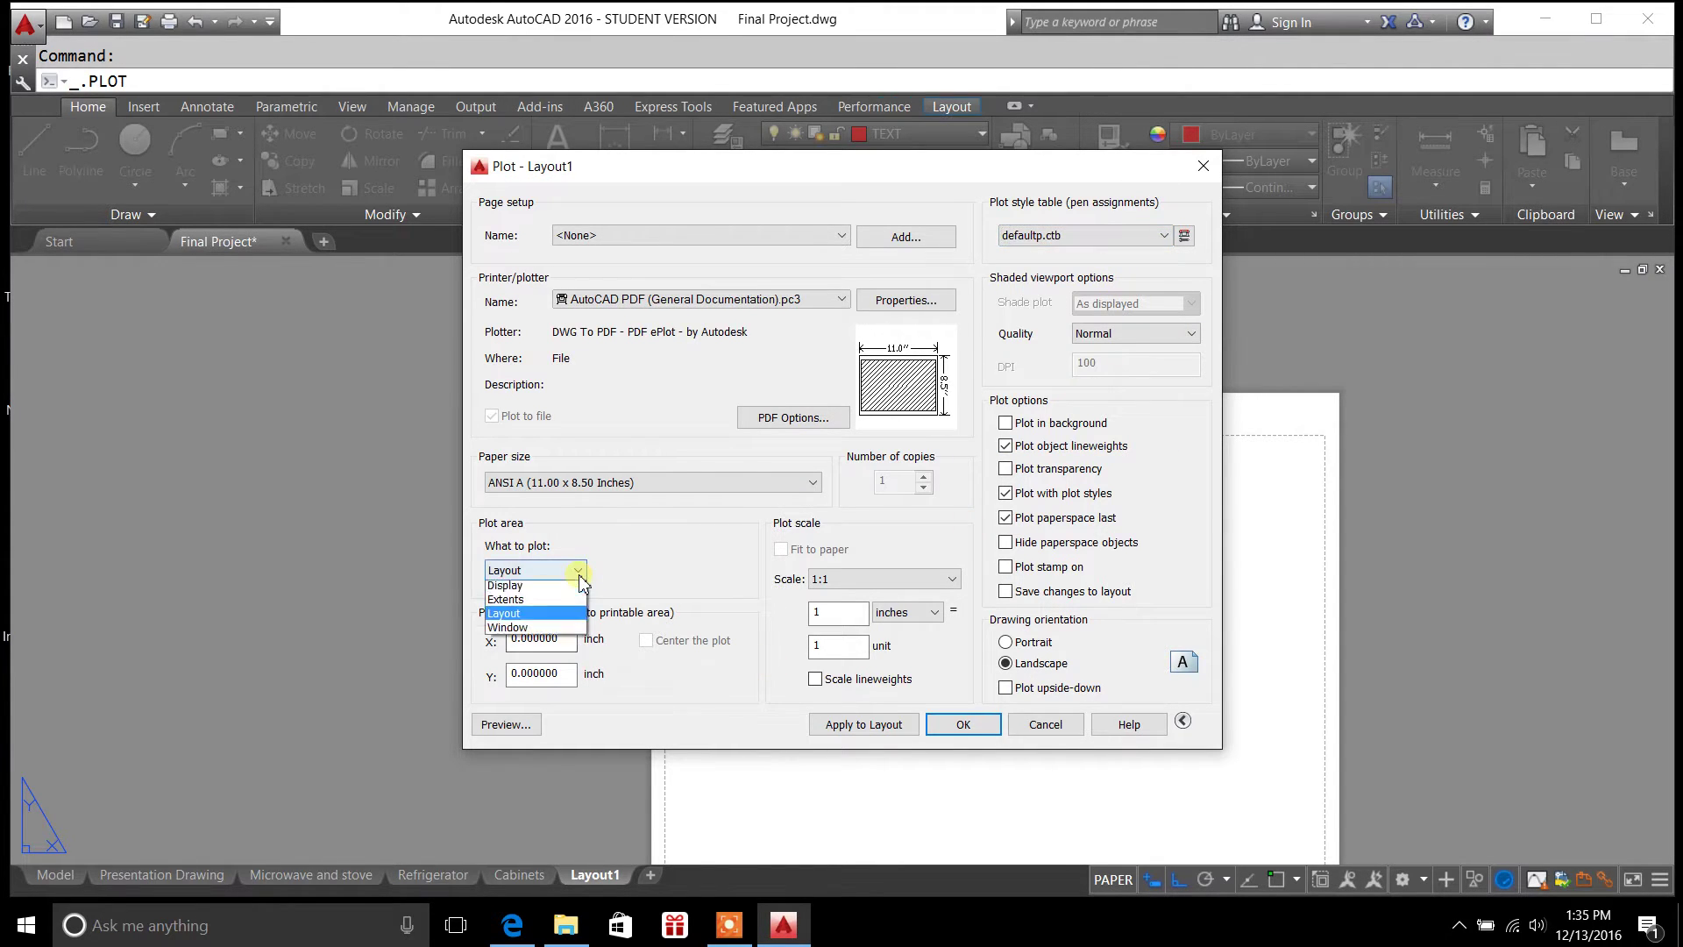
click(565, 603)
click(646, 640)
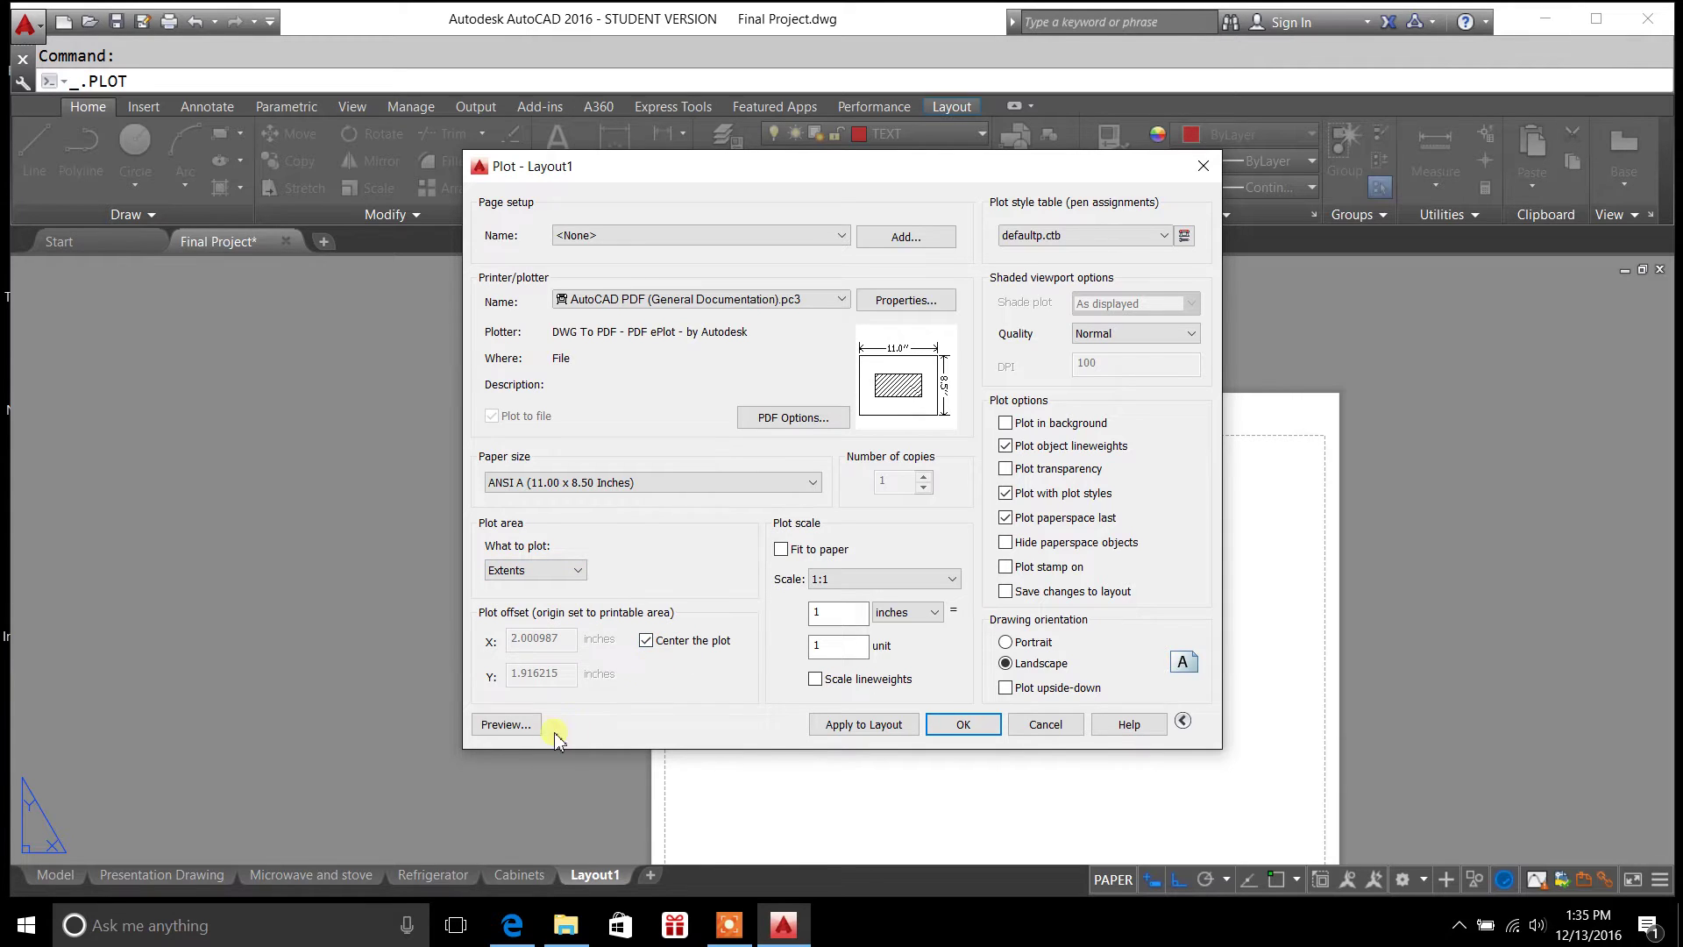
click(509, 724)
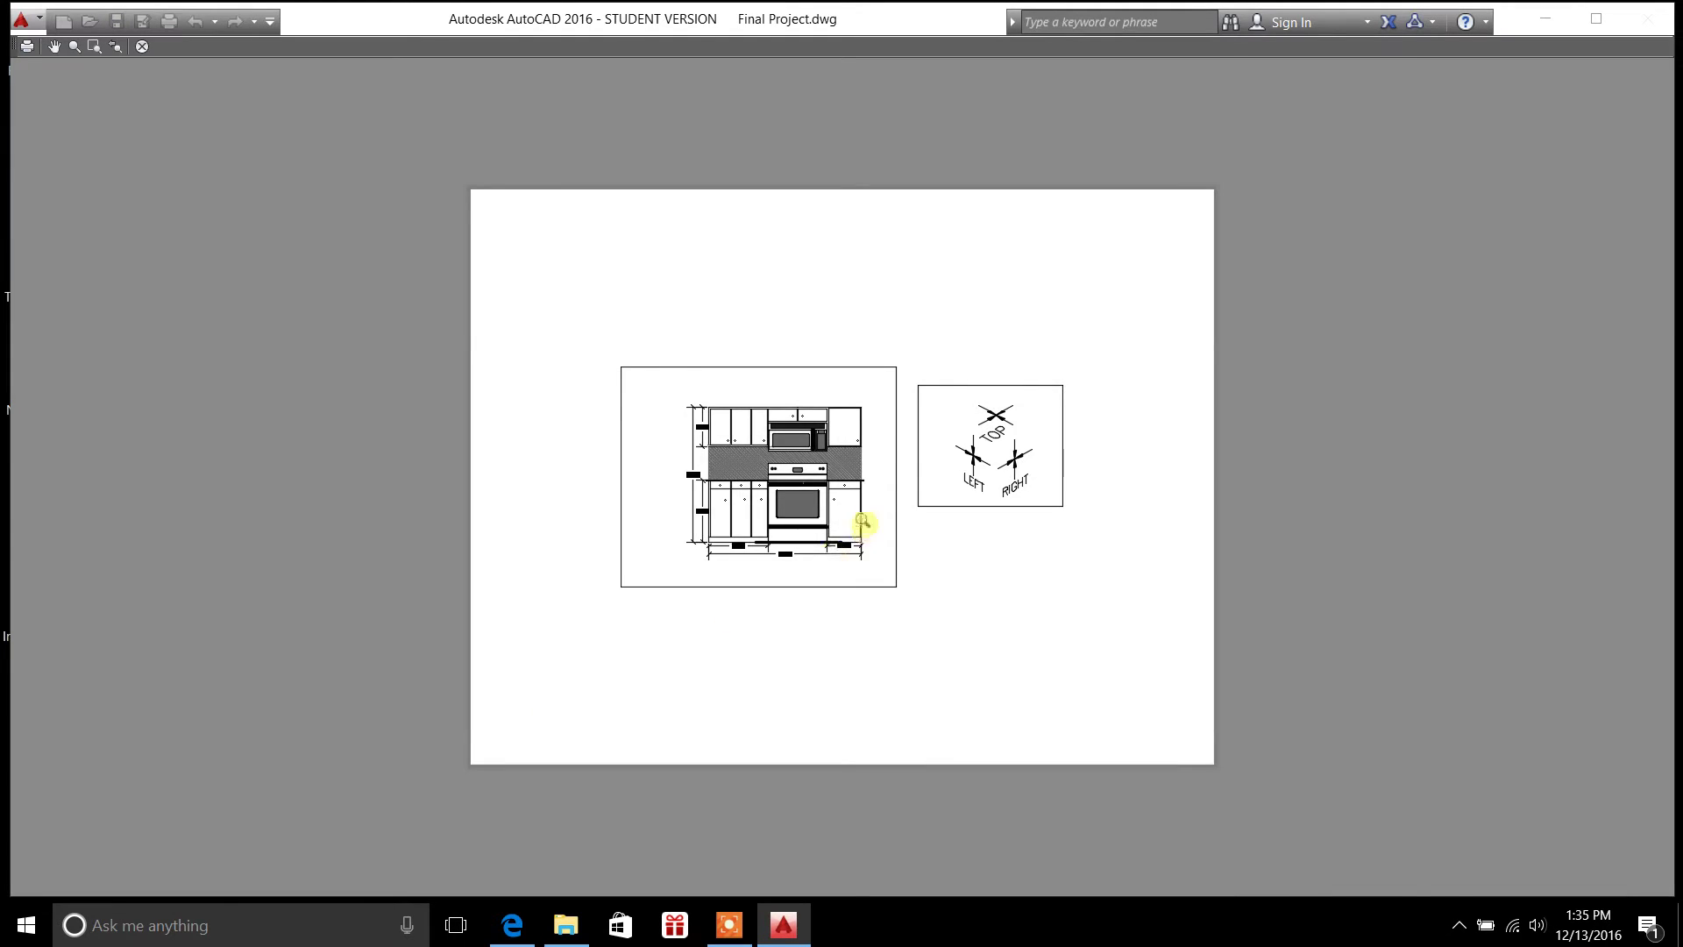
Close the plot preview and cancel the Plot dialog
scroll(884, 498, up, 3)
scroll(884, 497, up, 2)
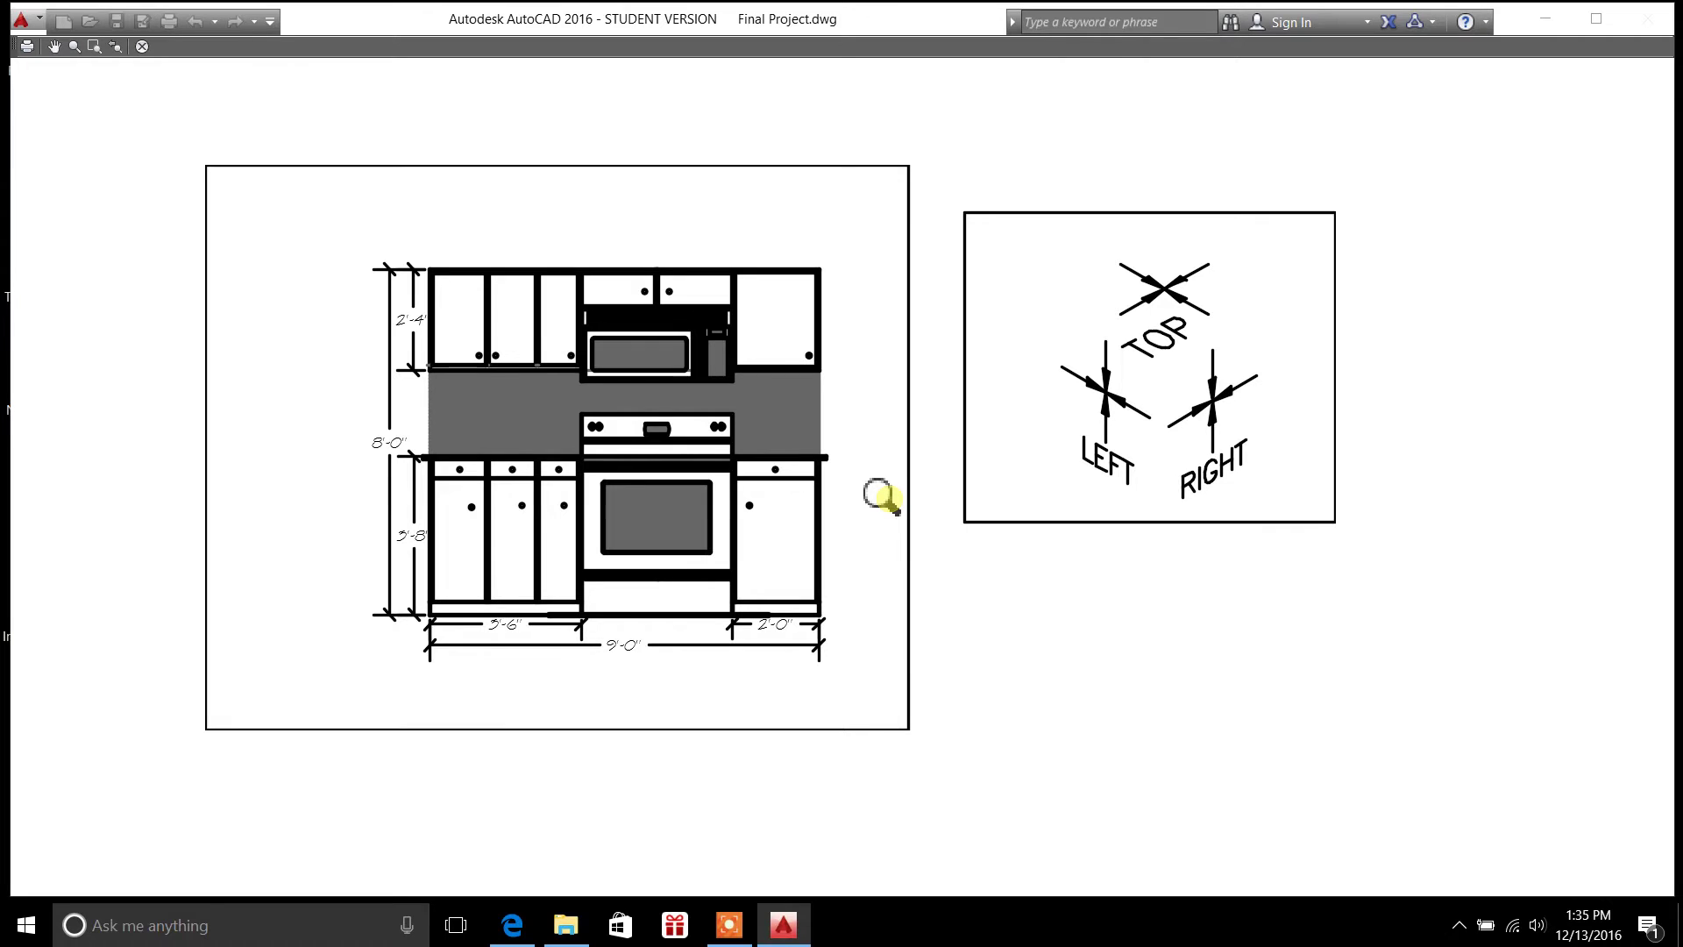
scroll(886, 496, down, 5)
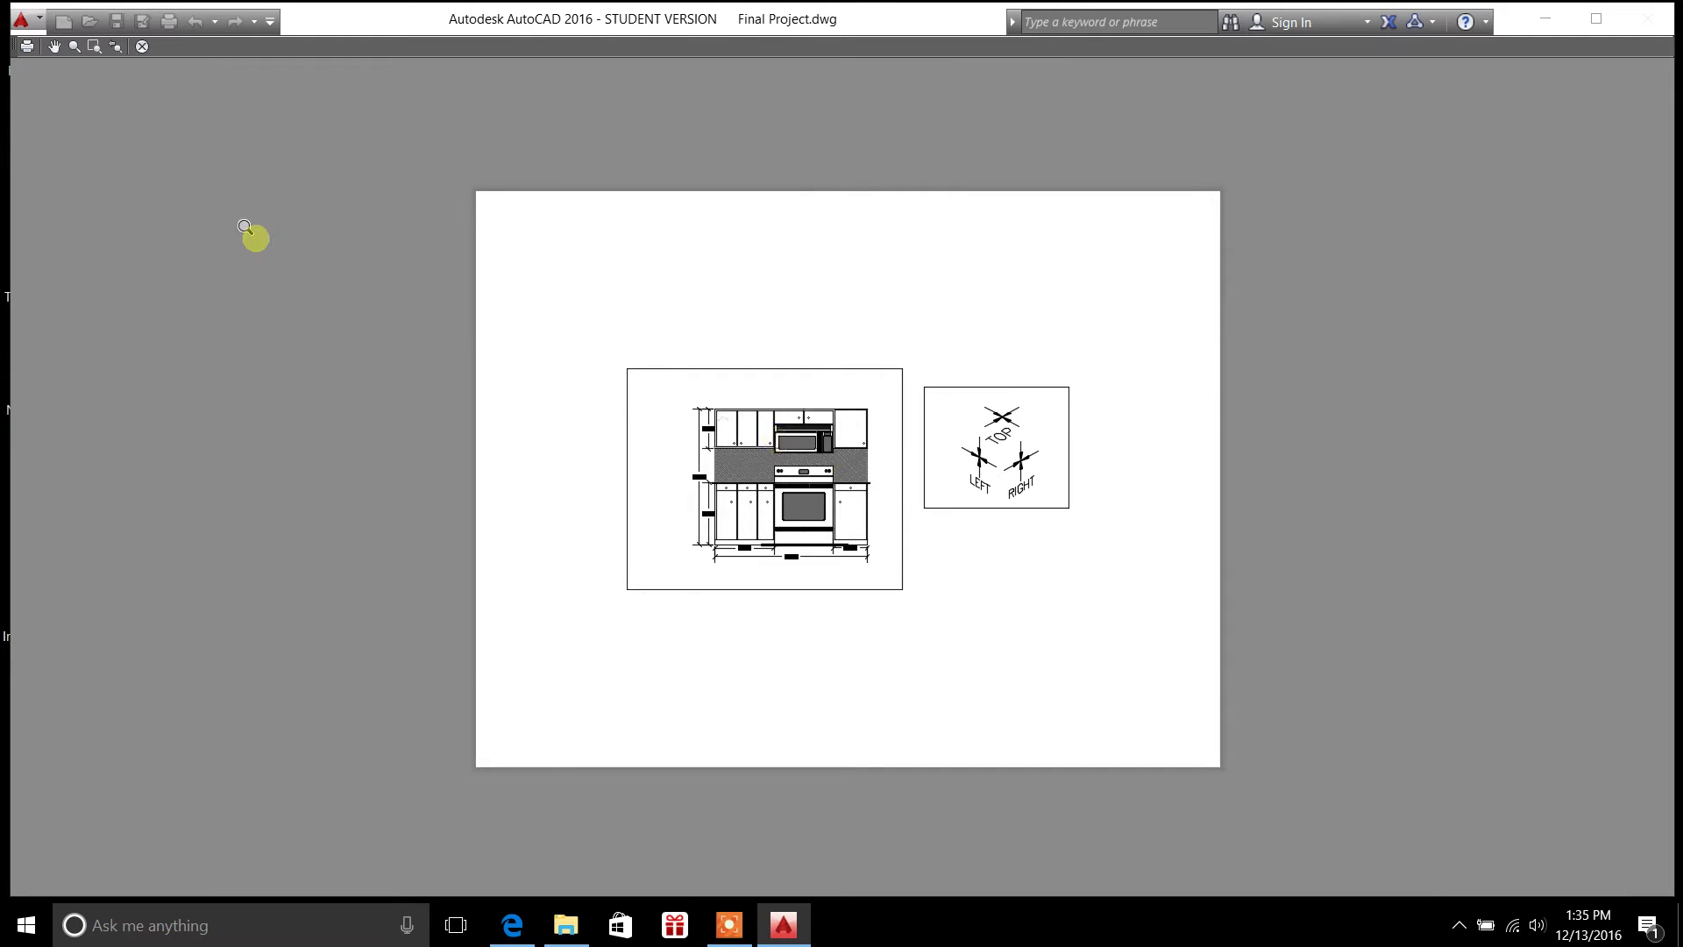
click(143, 47)
click(1203, 166)
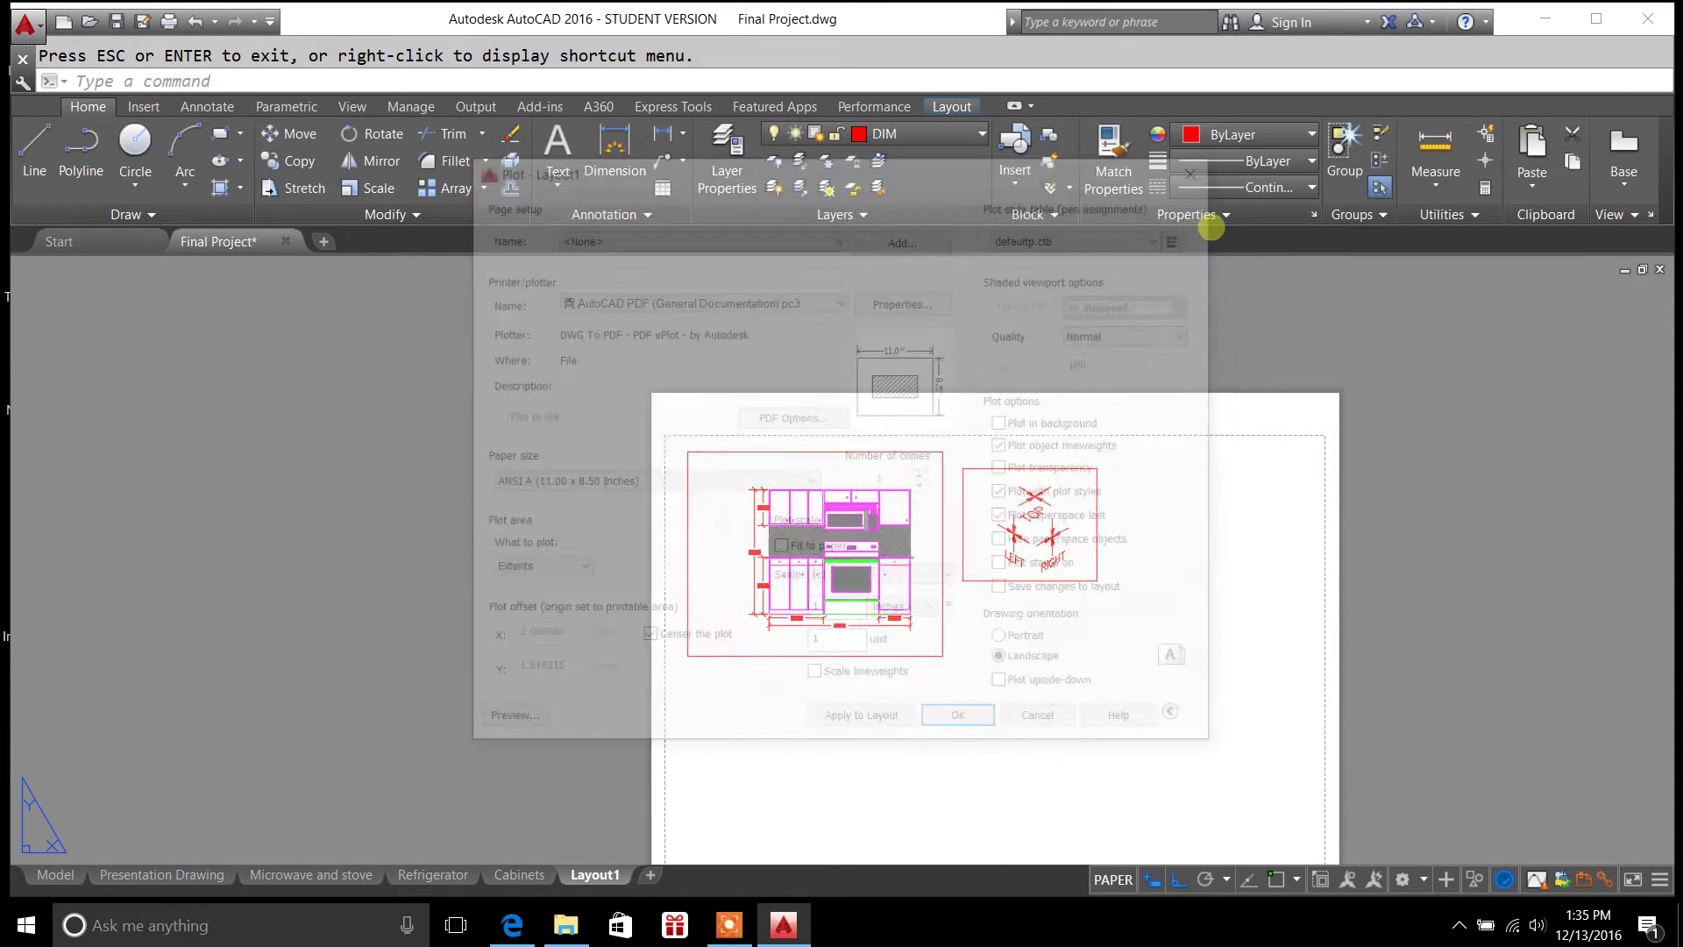
Put the isometric-labels and kitchen elevation viewports back on the MVIEW layer
click(1097, 508)
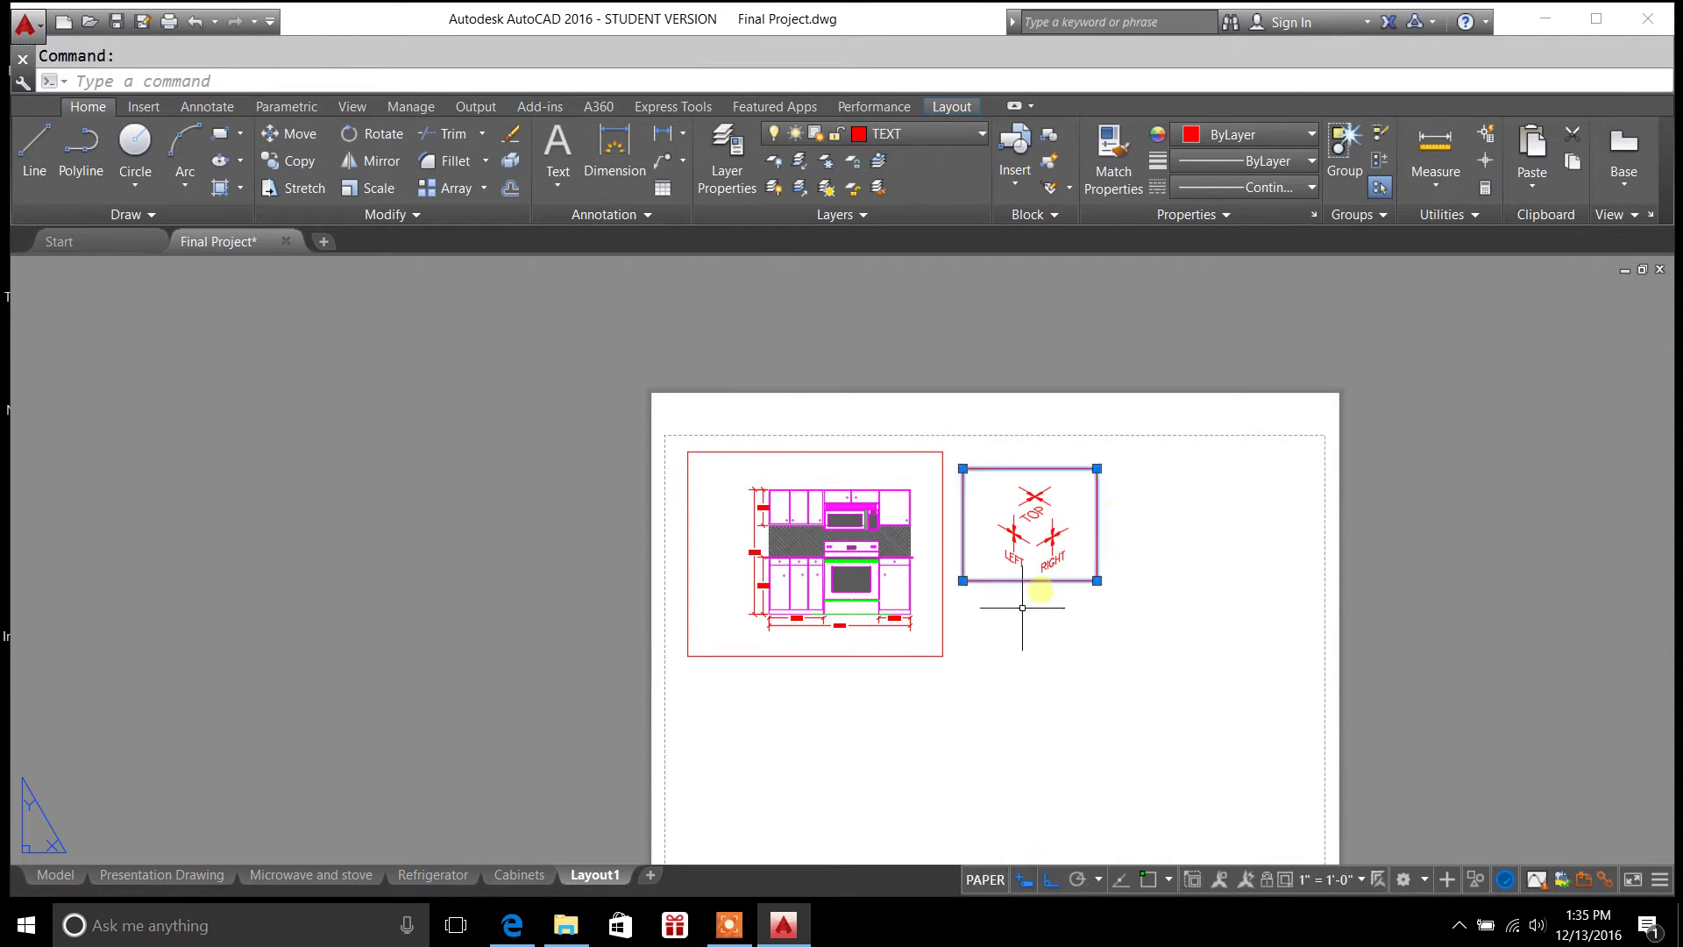
click(941, 640)
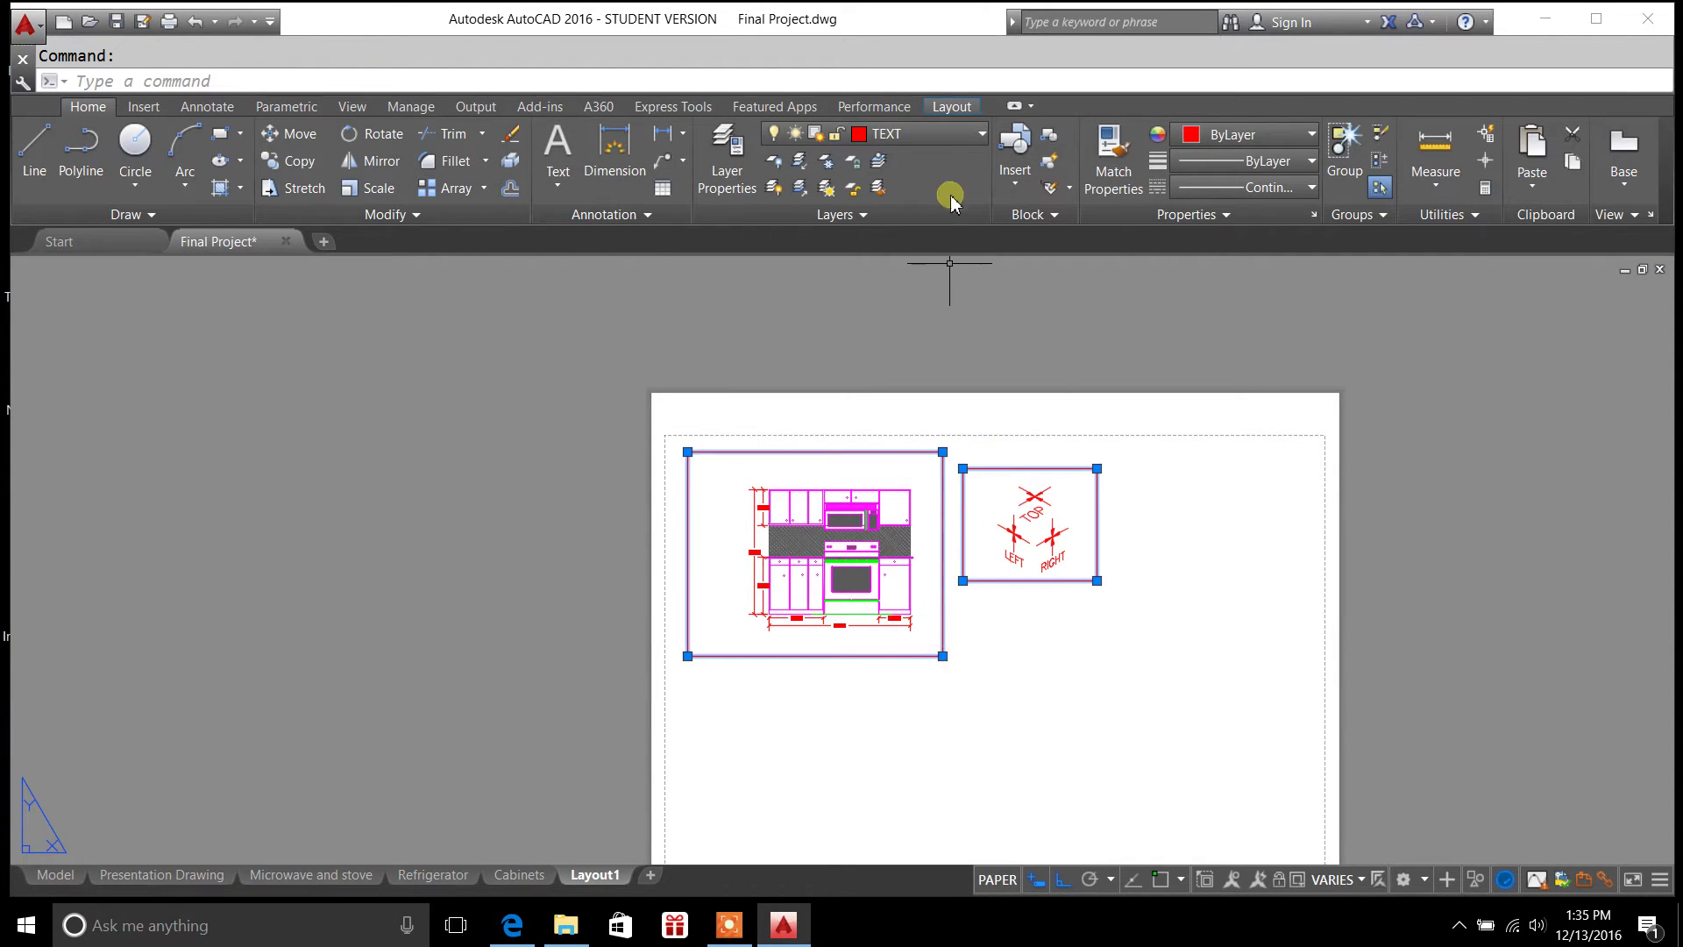
click(982, 134)
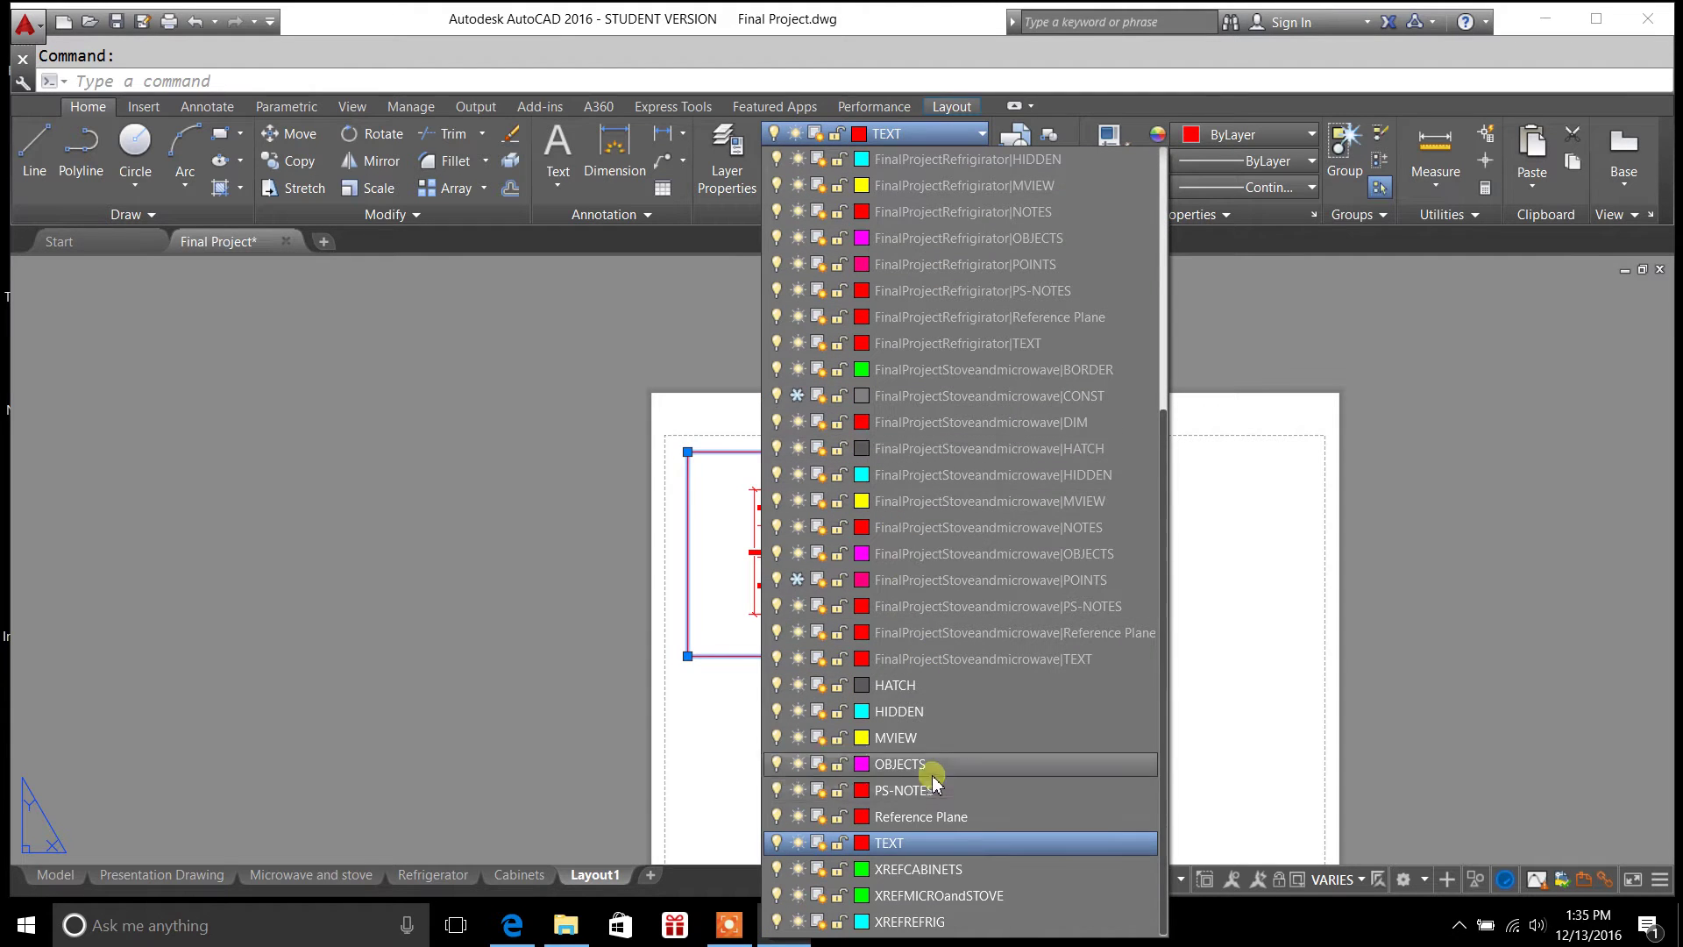
click(913, 737)
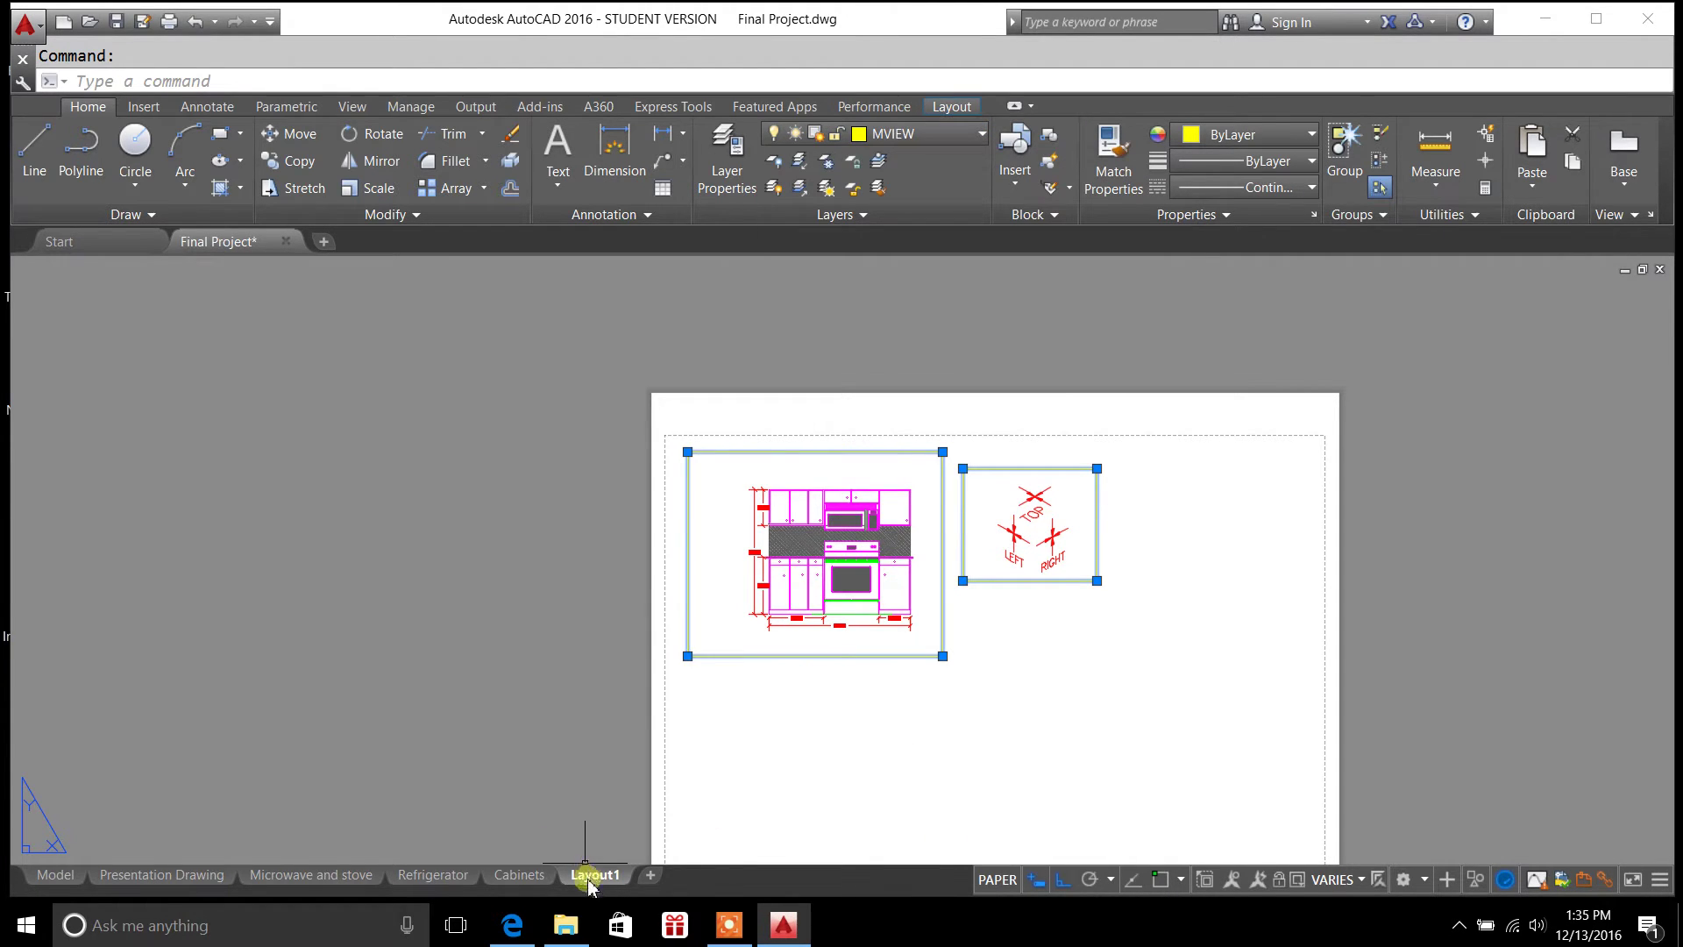
right_click(591, 875)
Plot Layout1 as a single sheet using defaultp.ctb, Extents, centred on the paper
click(634, 764)
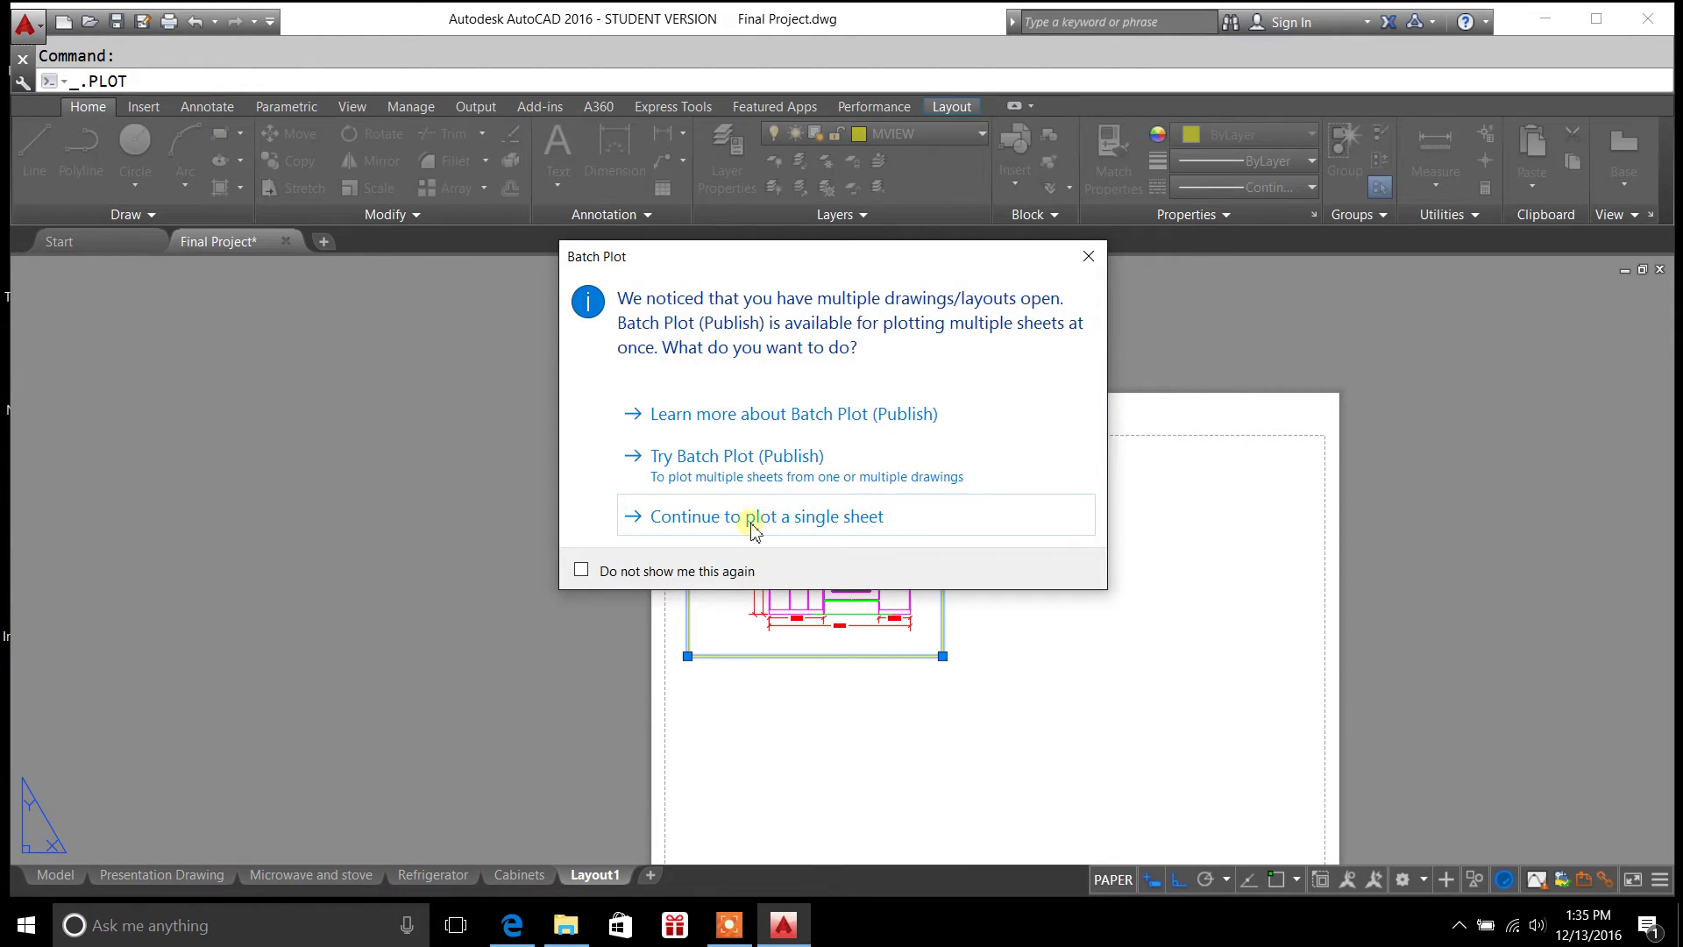
click(751, 543)
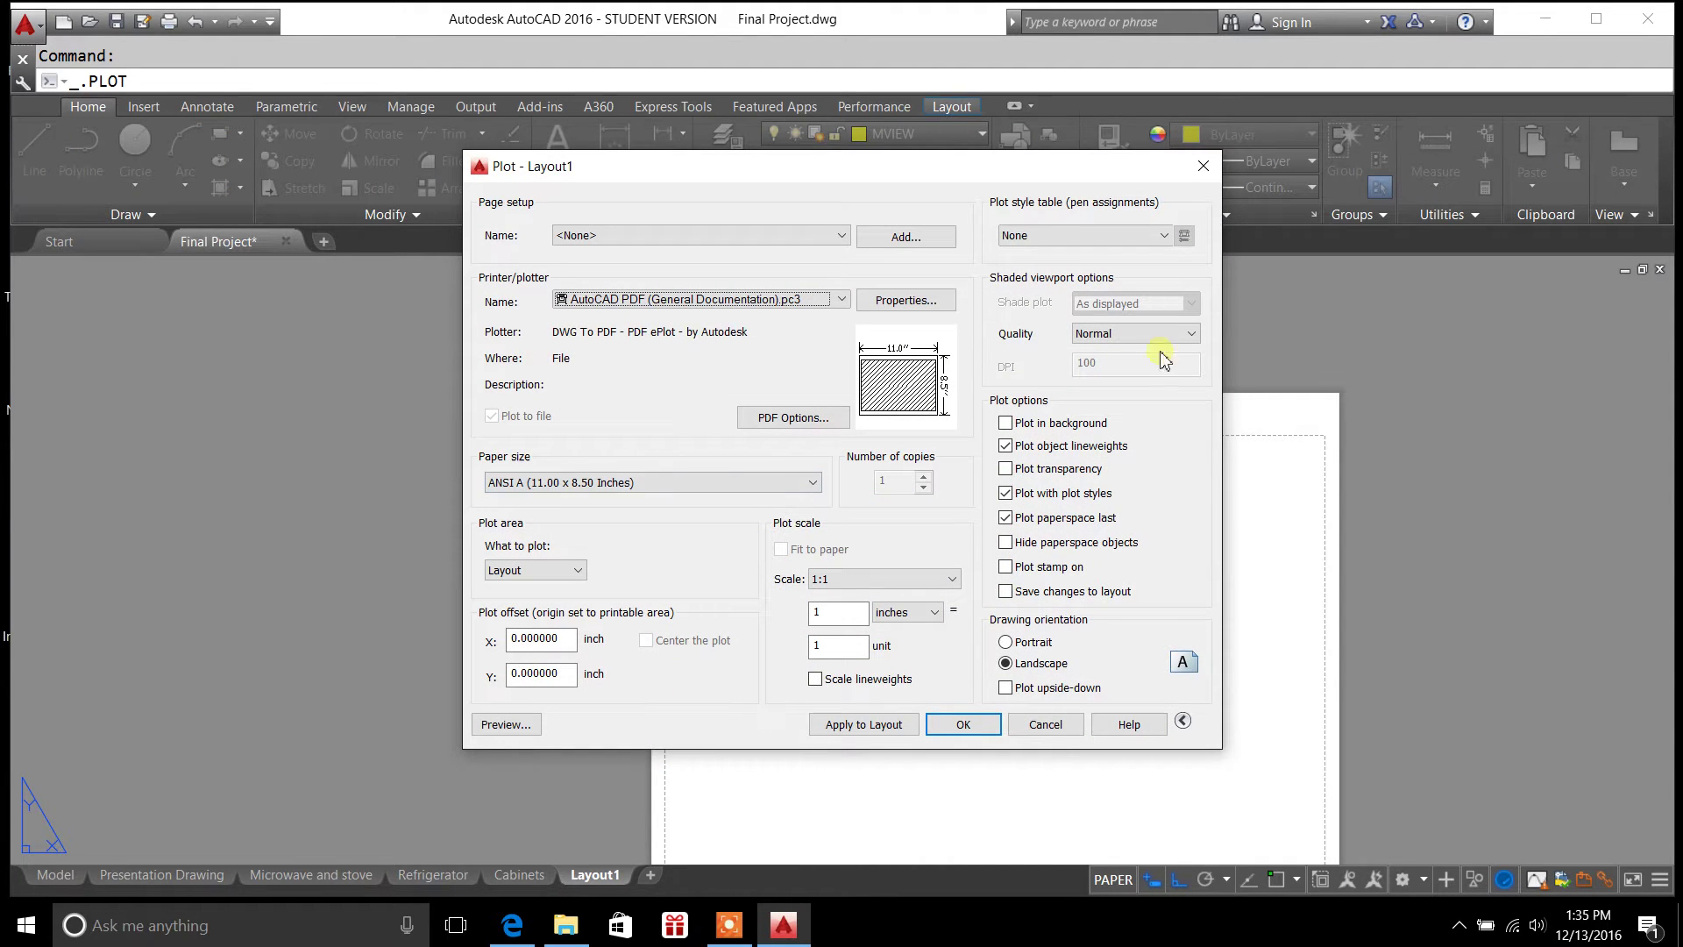
click(1165, 235)
click(1130, 282)
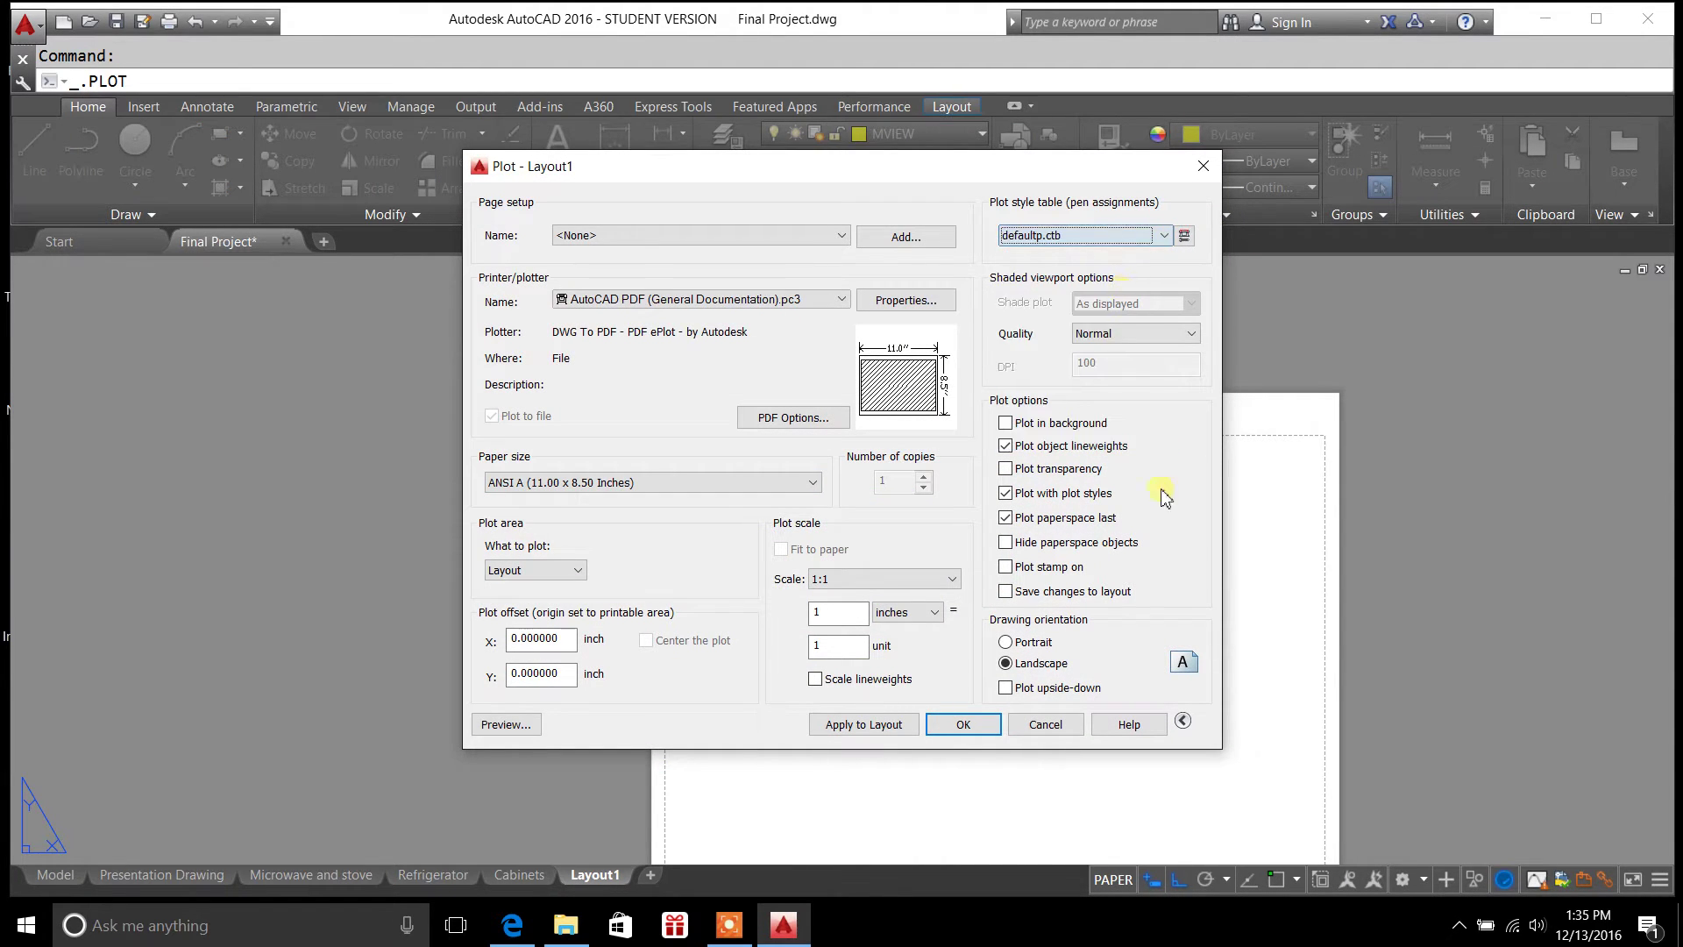
click(578, 571)
click(513, 600)
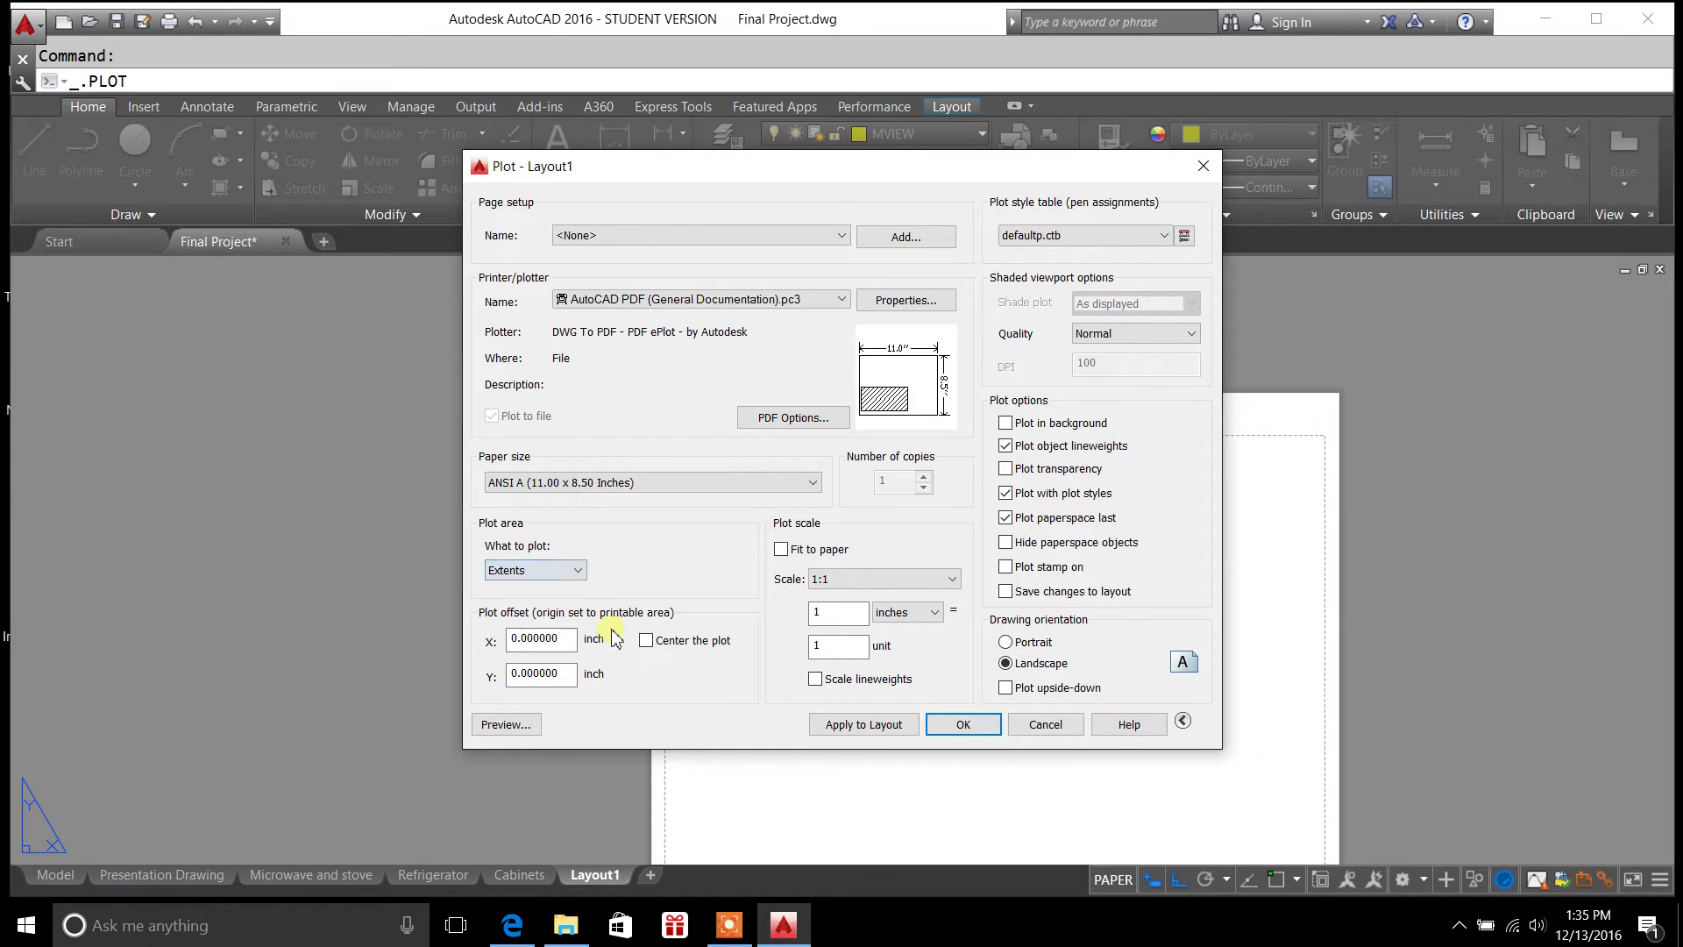
click(646, 640)
Preview the plot to confirm no viewport borders print, then close the preview
click(509, 724)
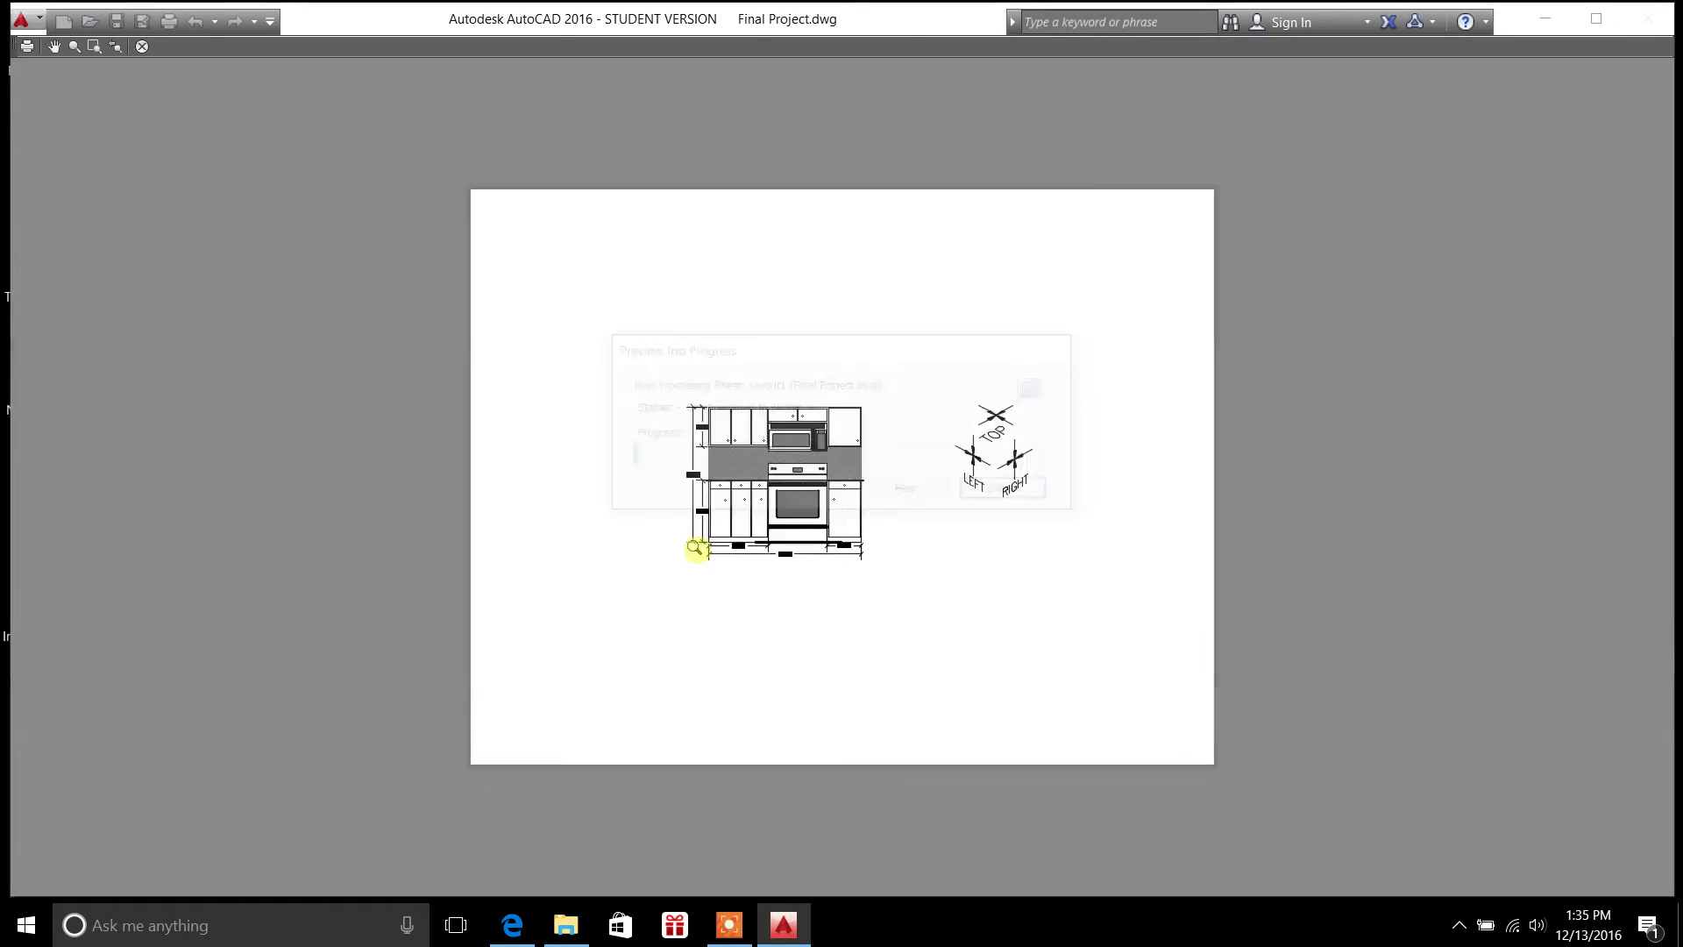
scroll(894, 473, up, 5)
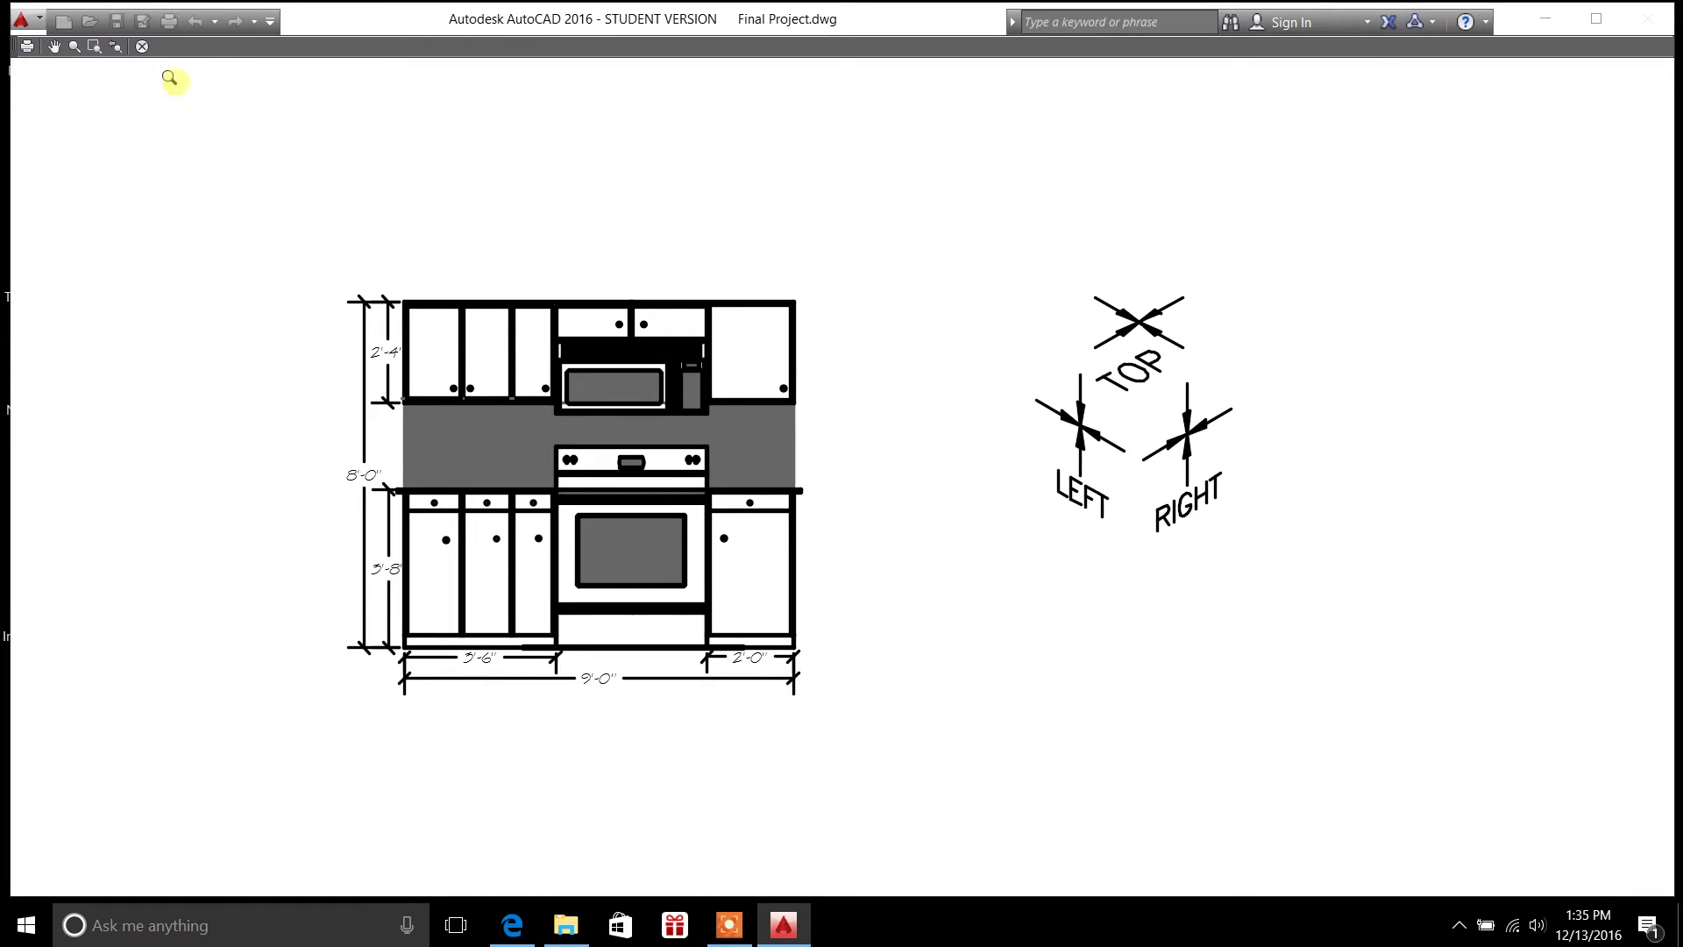
click(142, 46)
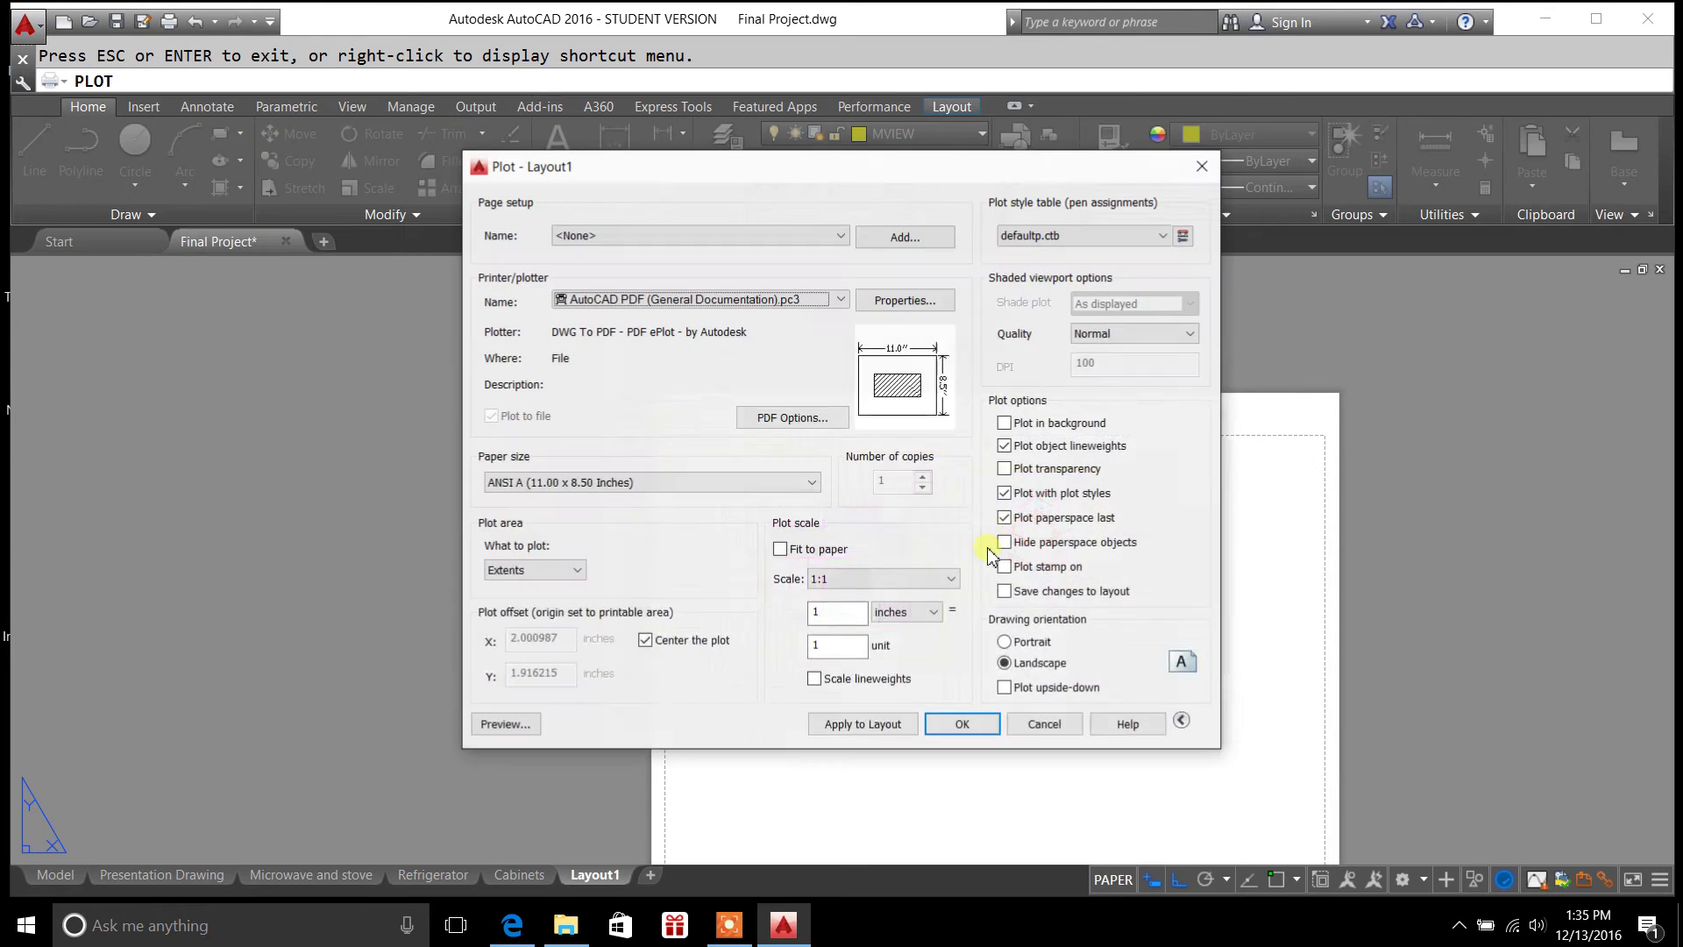
Close the Plot dialog and pan Layout1 up and left to show the whole sheet
click(1202, 165)
drag(1342, 567, 1308, 462)
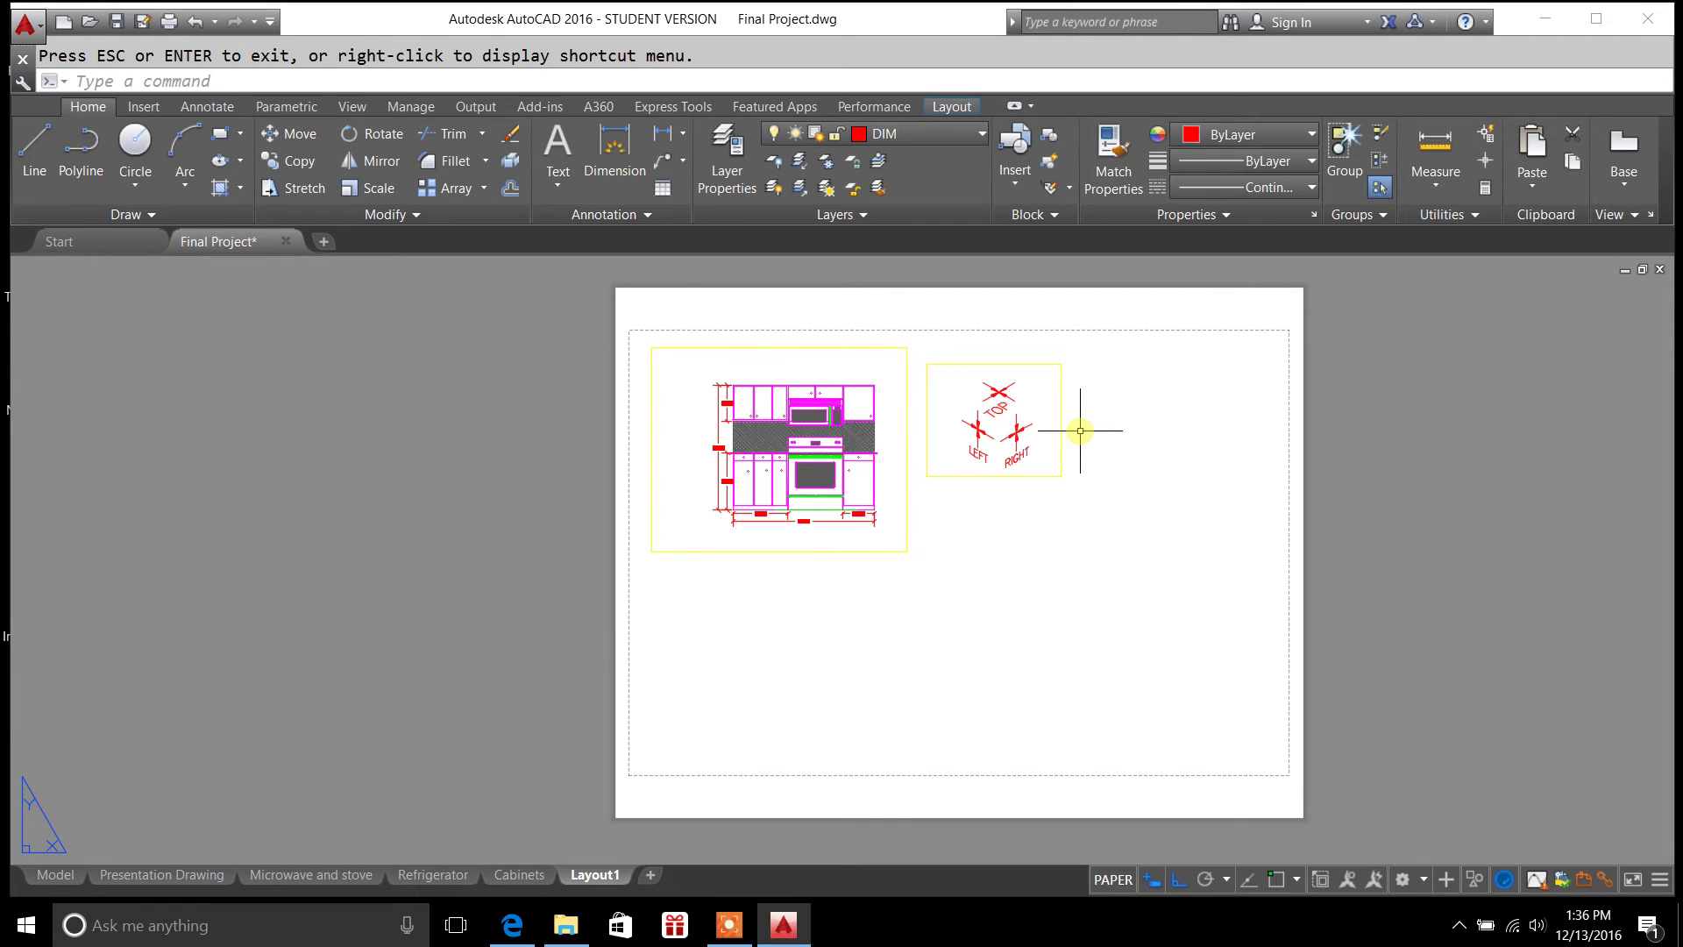
right_click(613, 875)
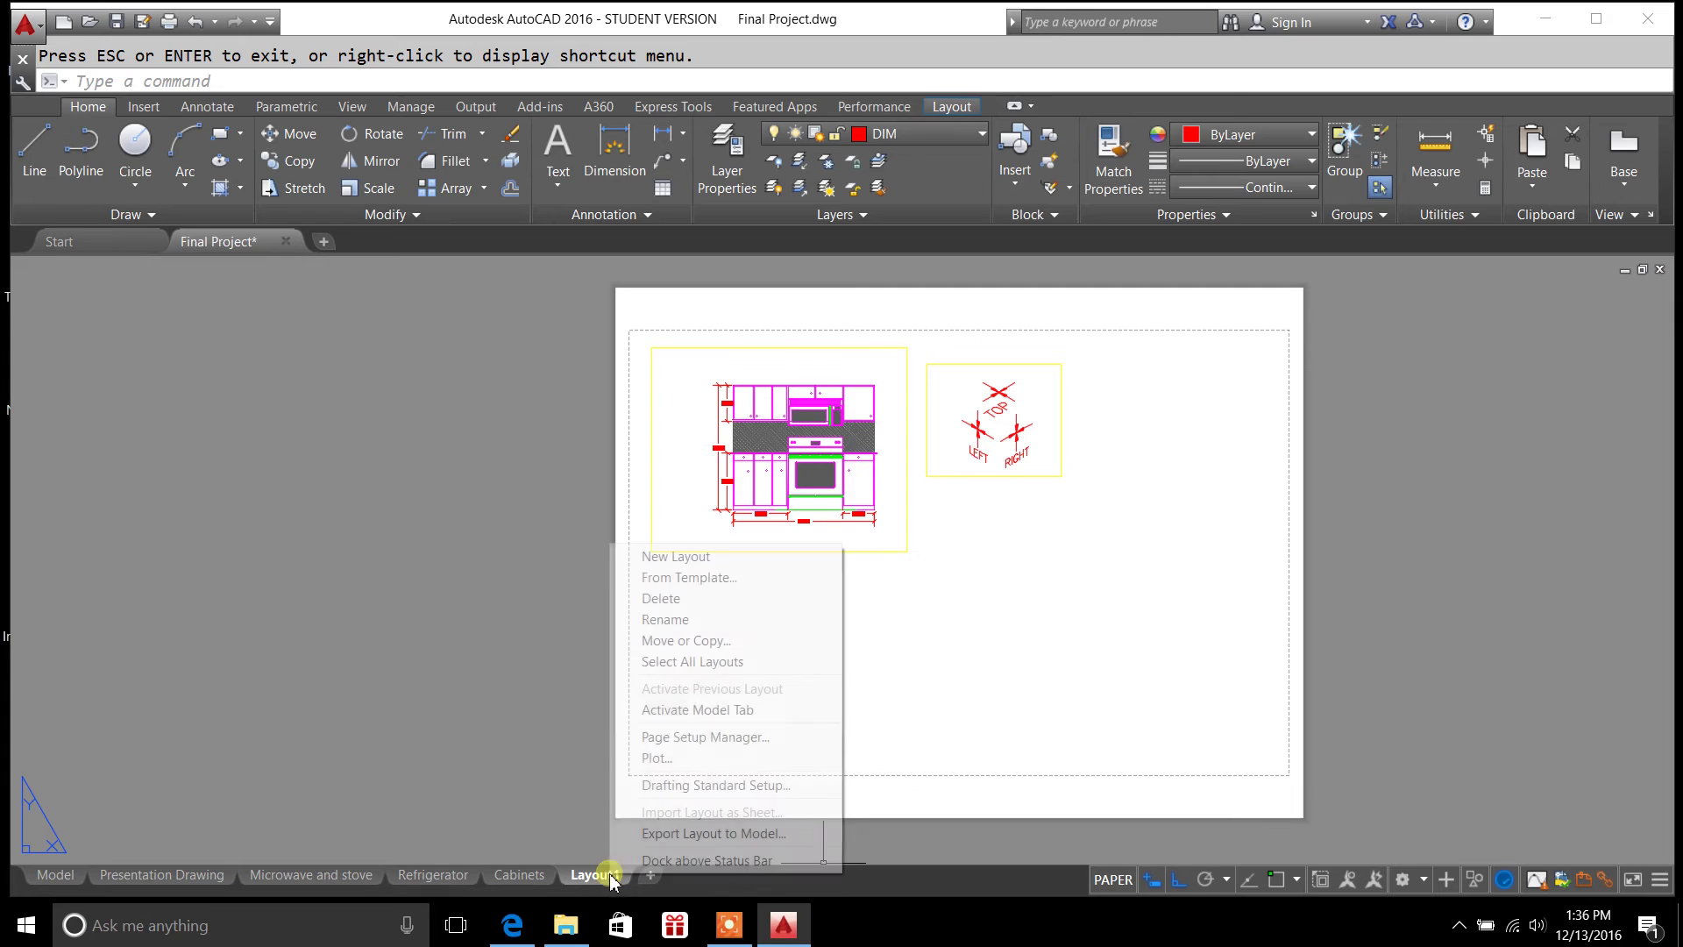
click(690, 738)
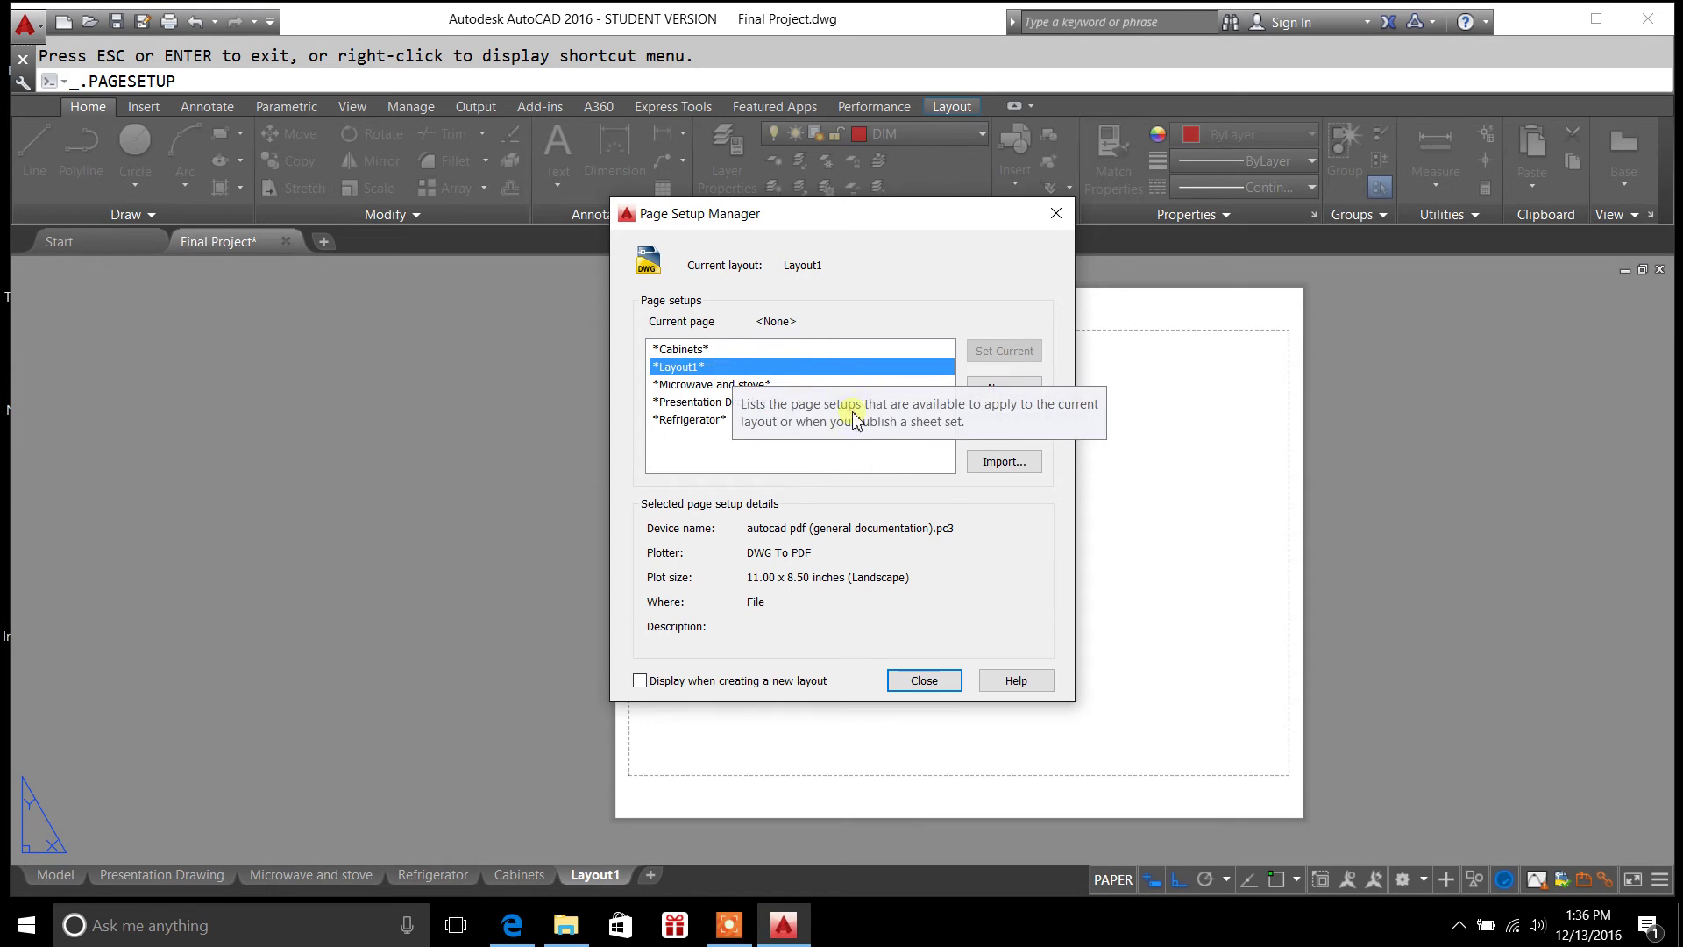
click(1061, 216)
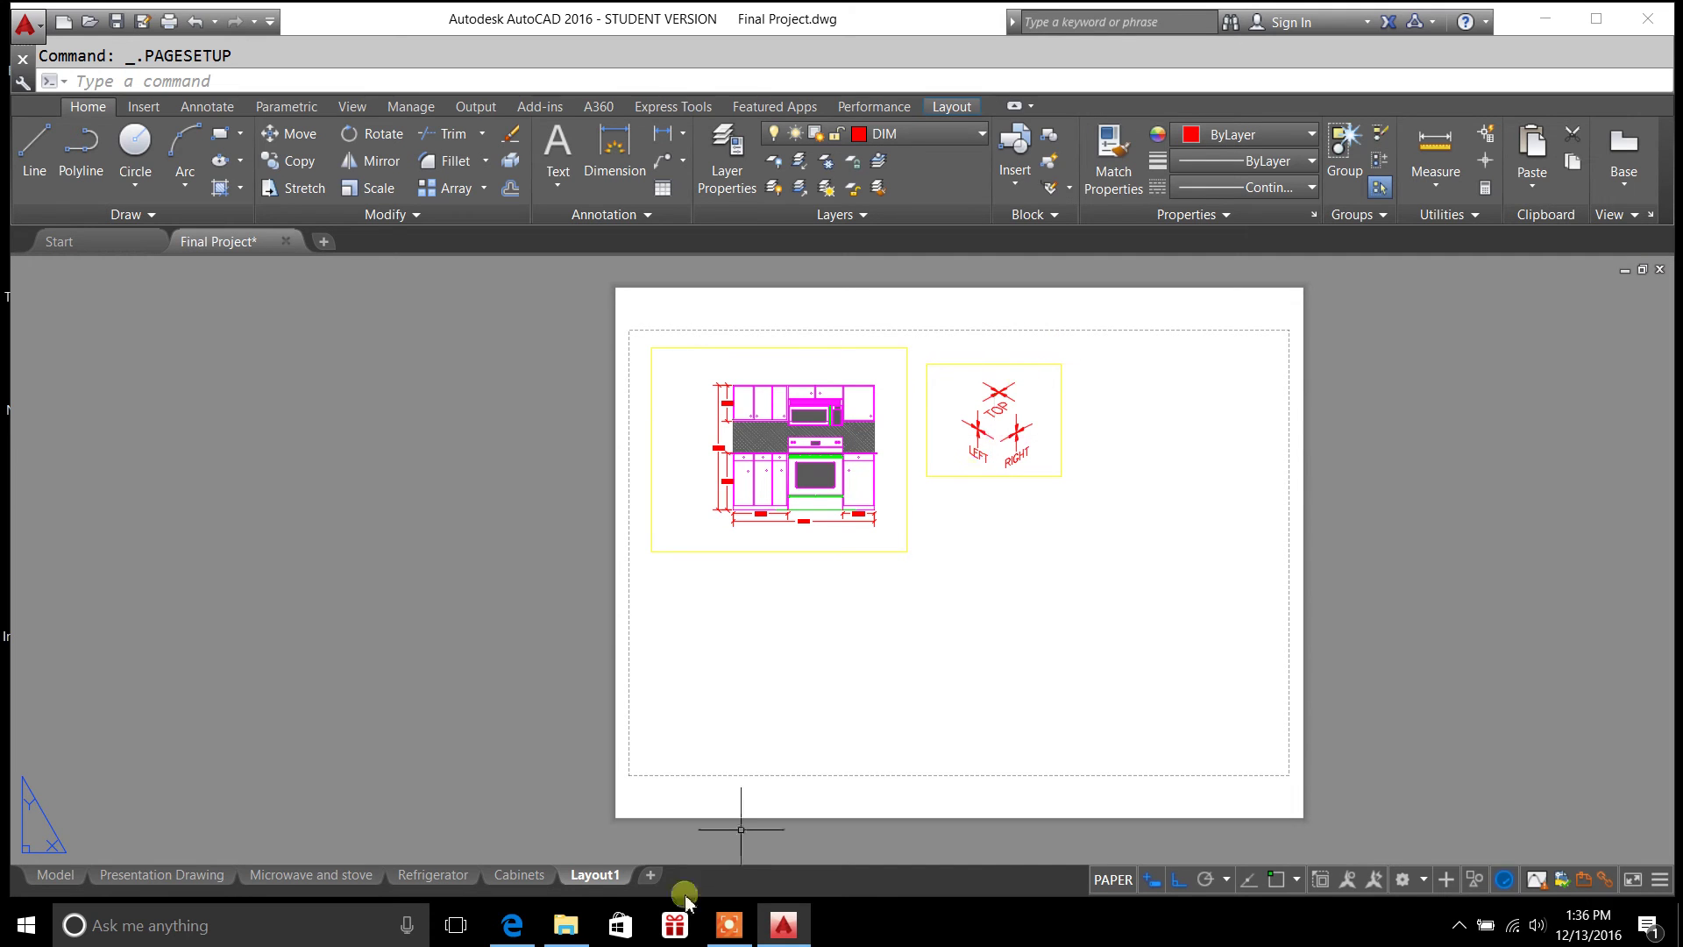
right_click(586, 881)
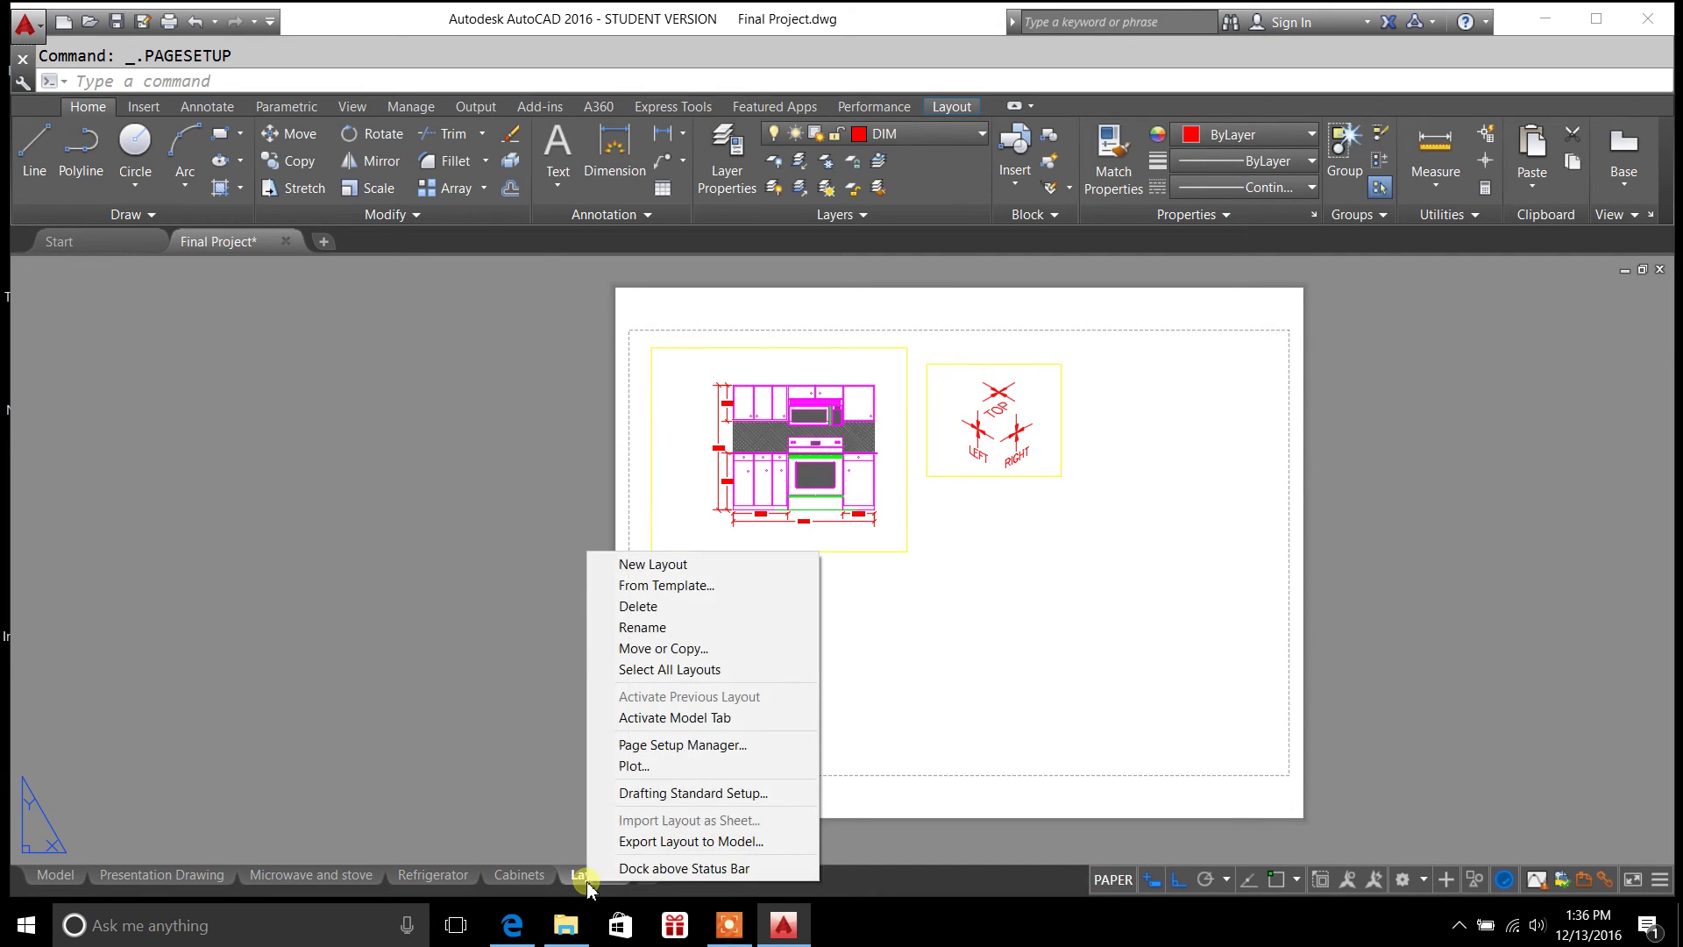
click(646, 767)
click(725, 522)
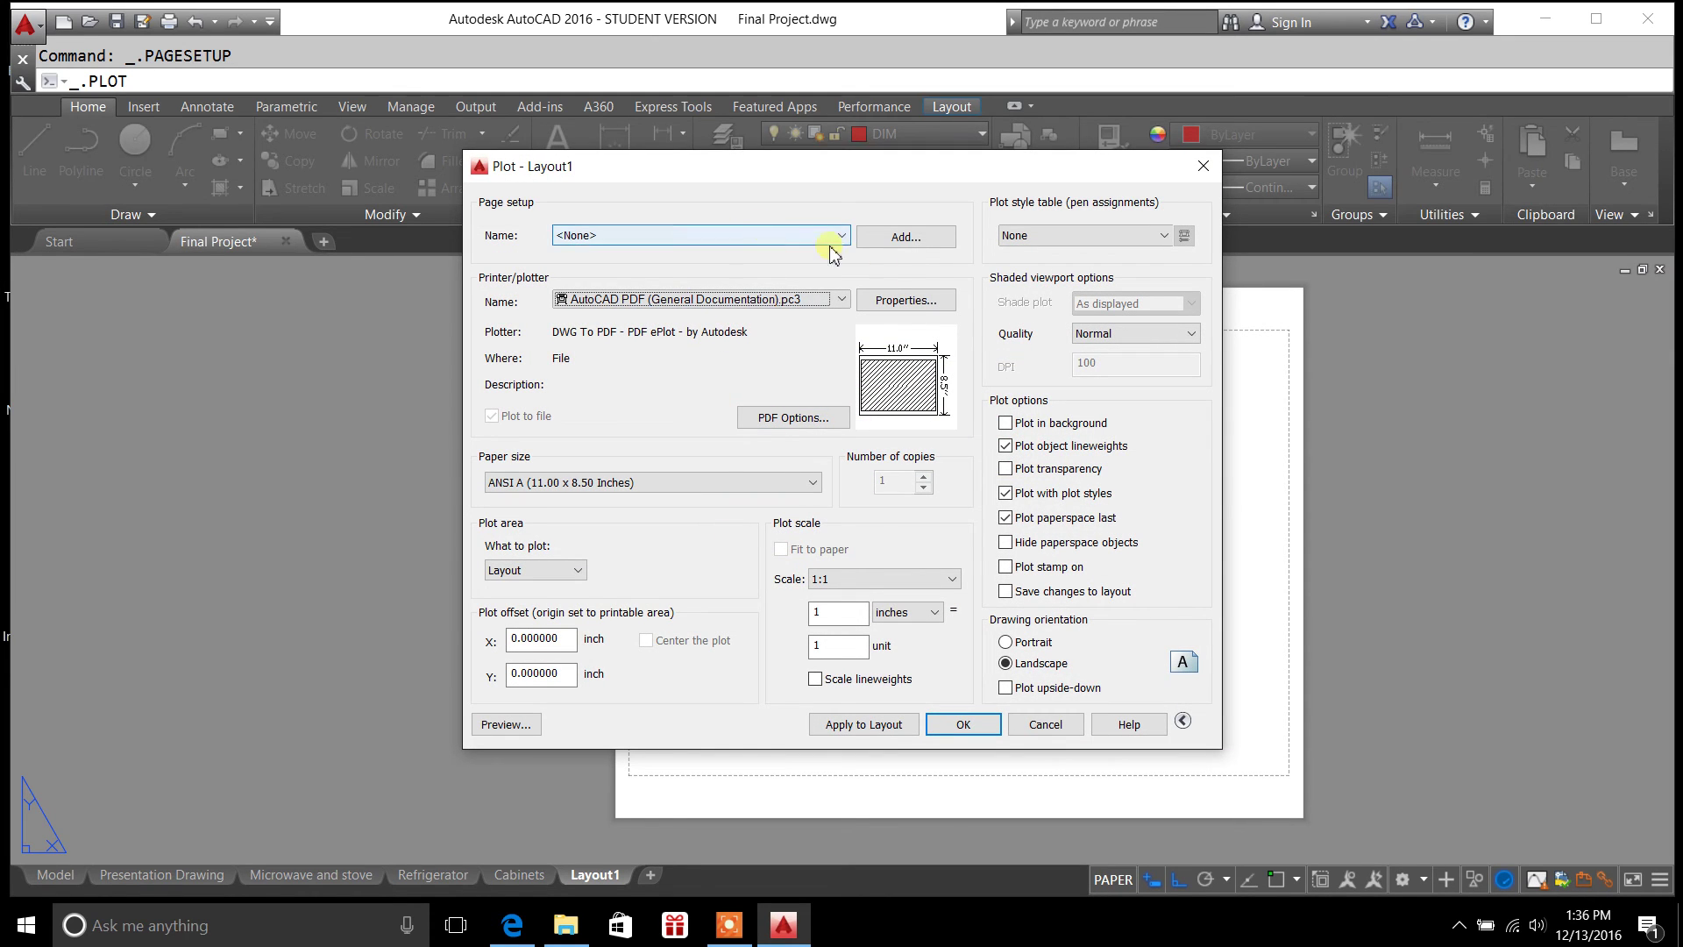
click(1164, 237)
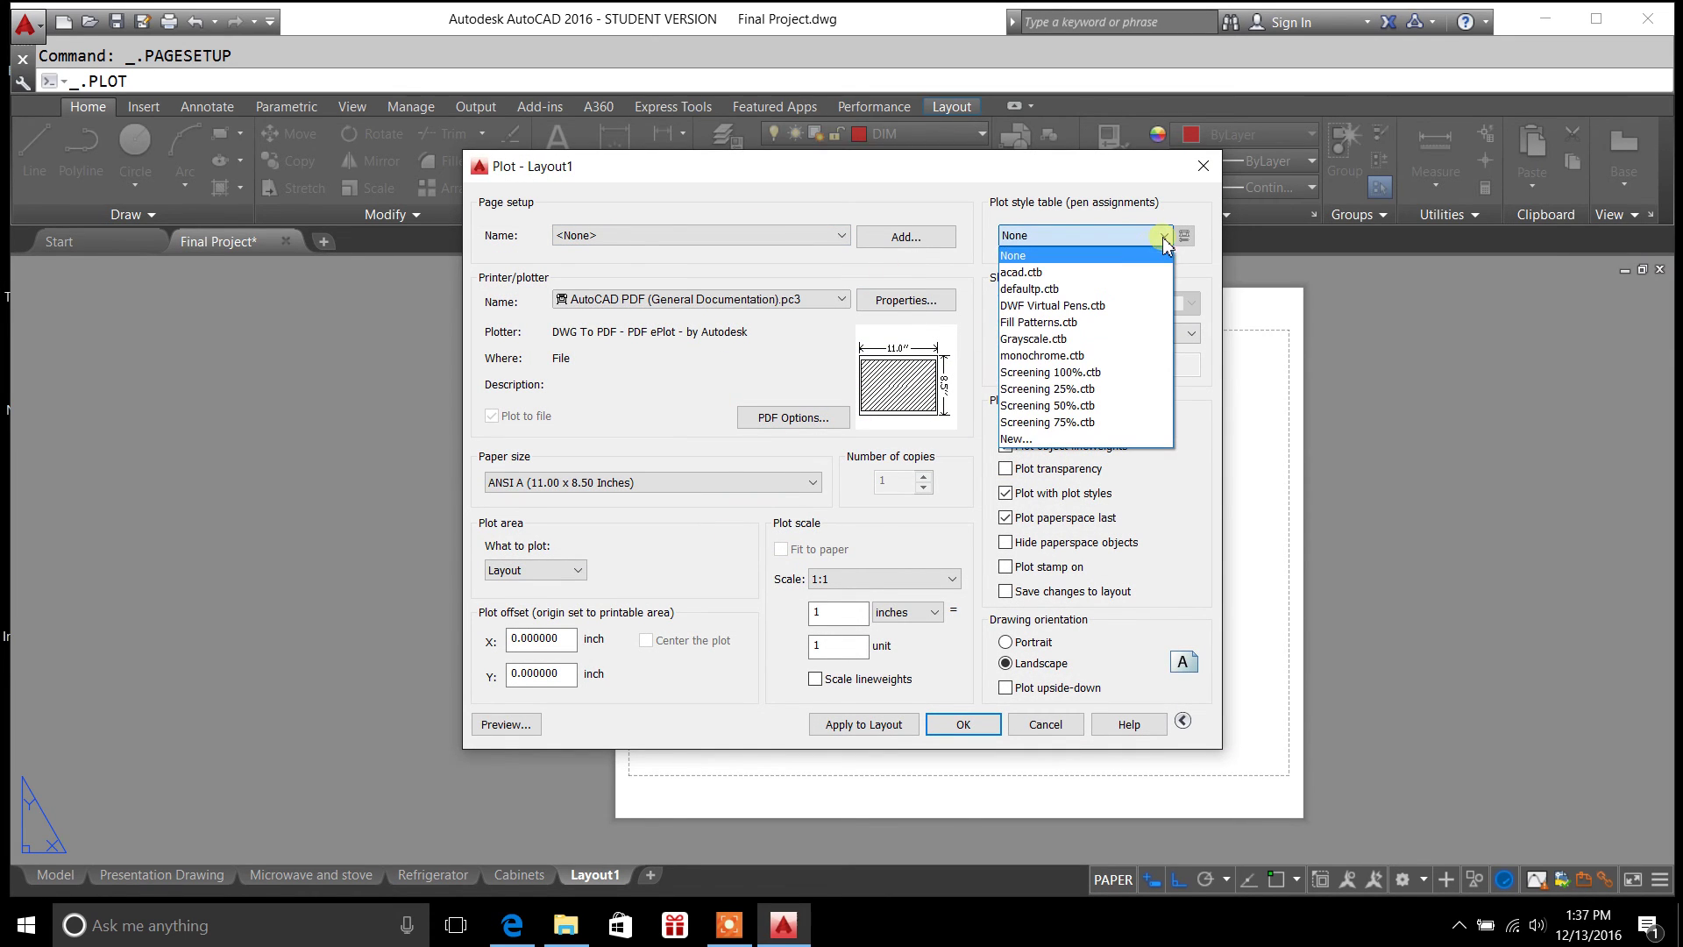
click(1075, 182)
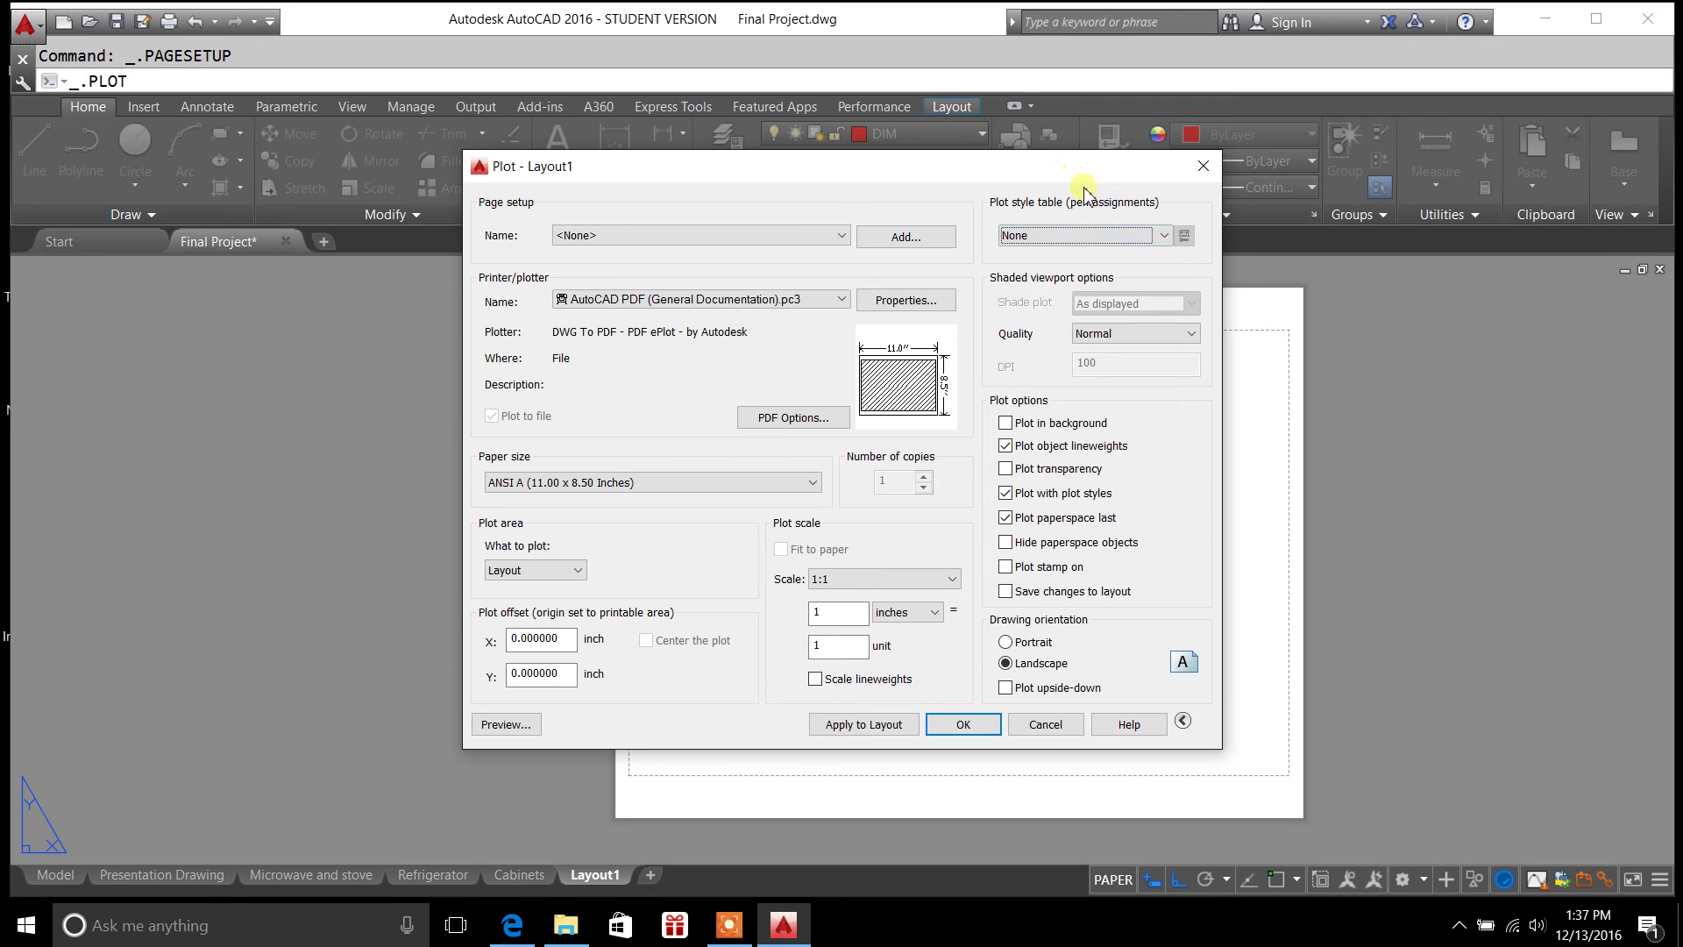
click(1203, 165)
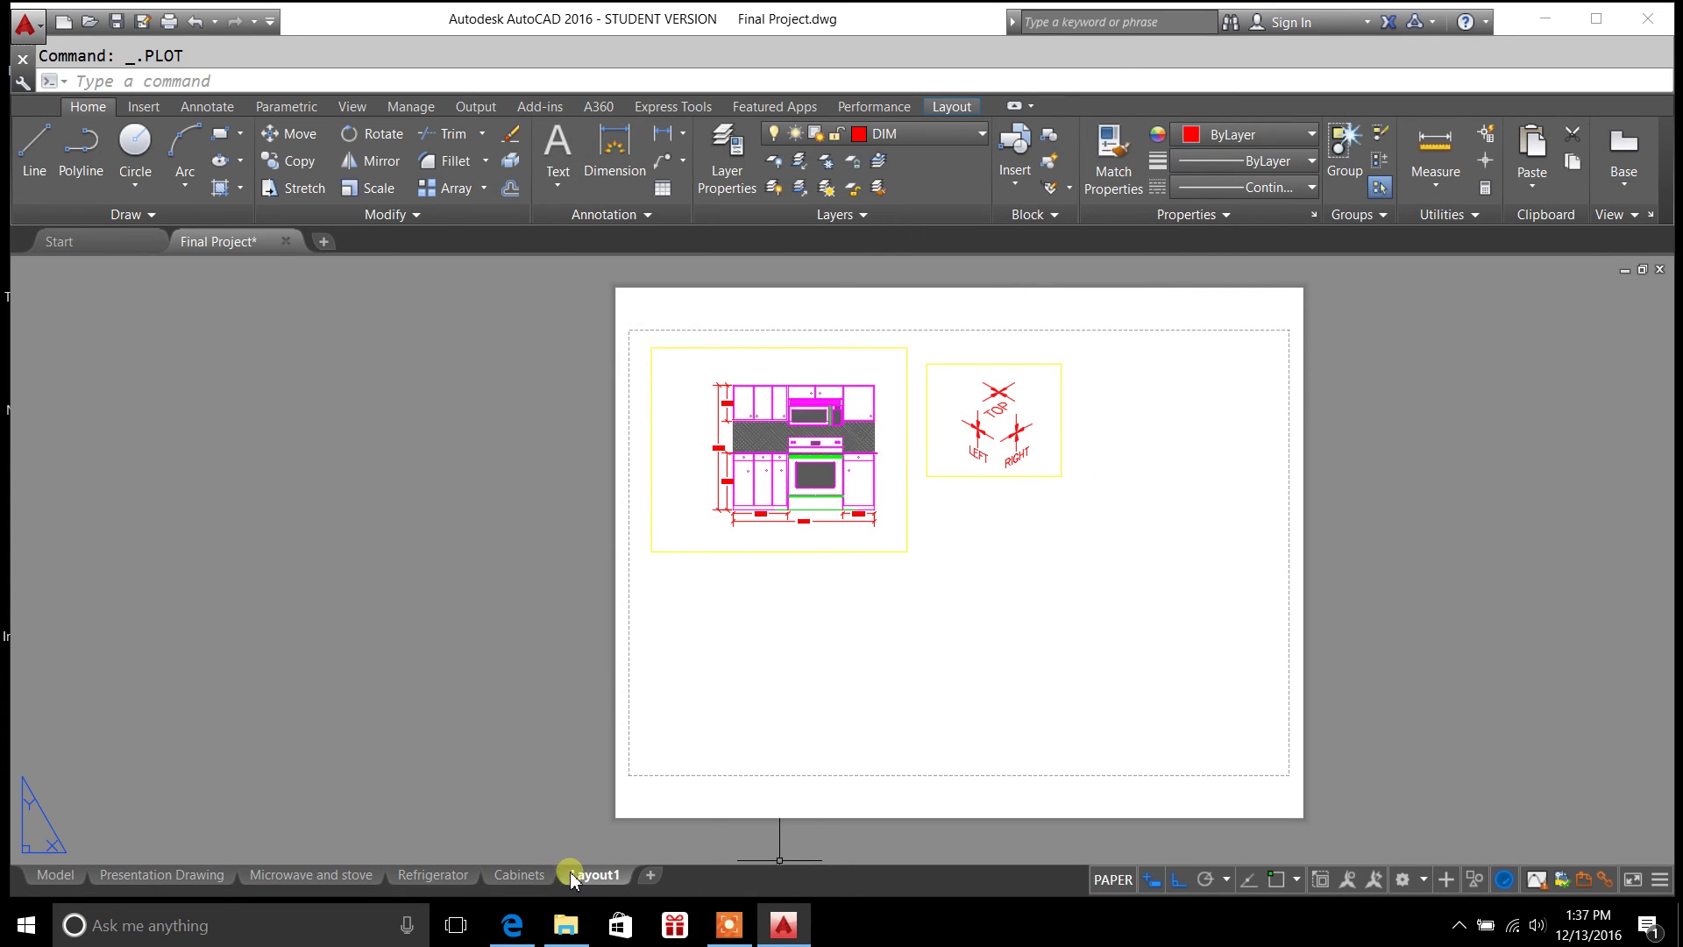
right_click(574, 875)
click(648, 742)
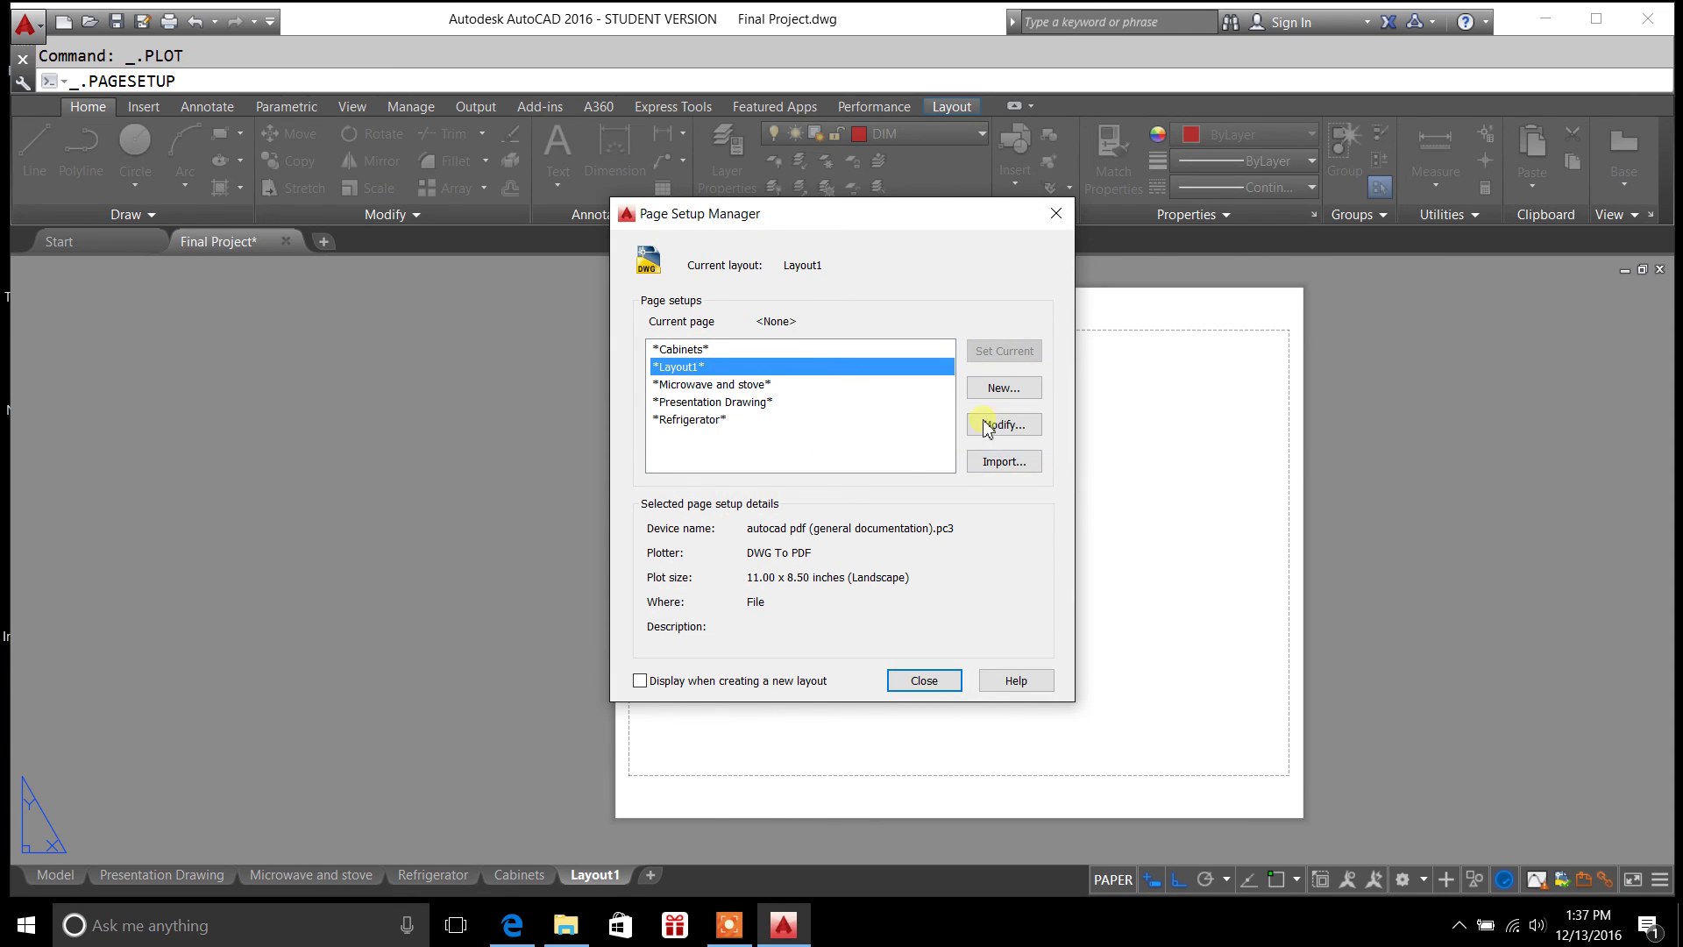
click(1058, 215)
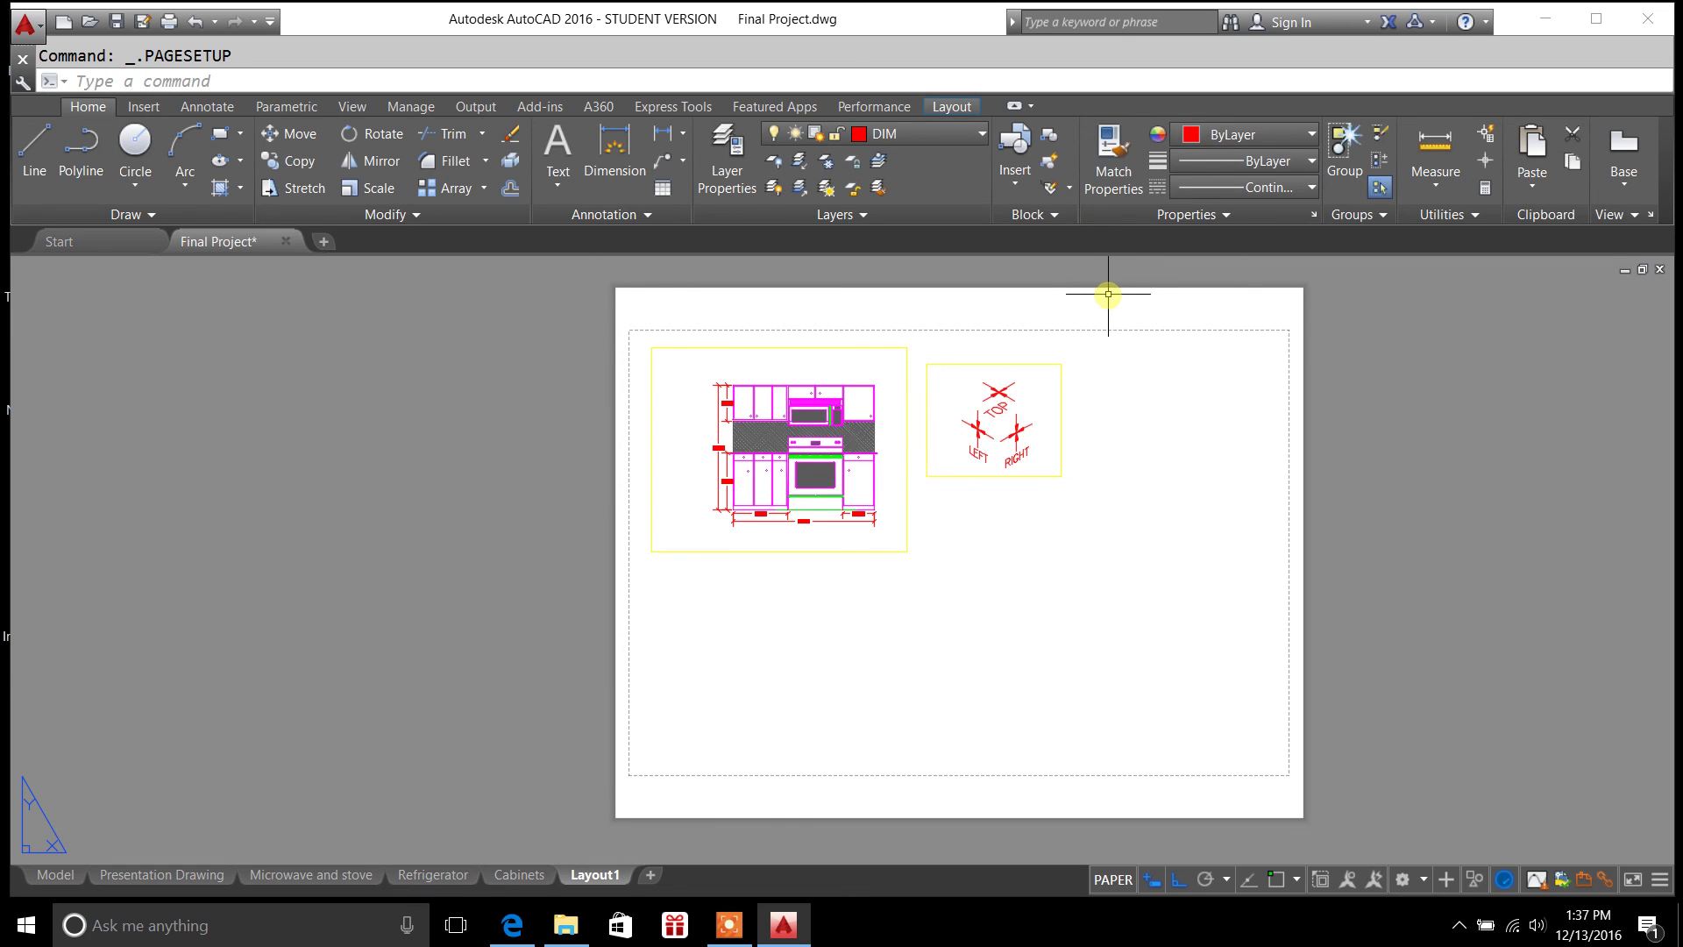